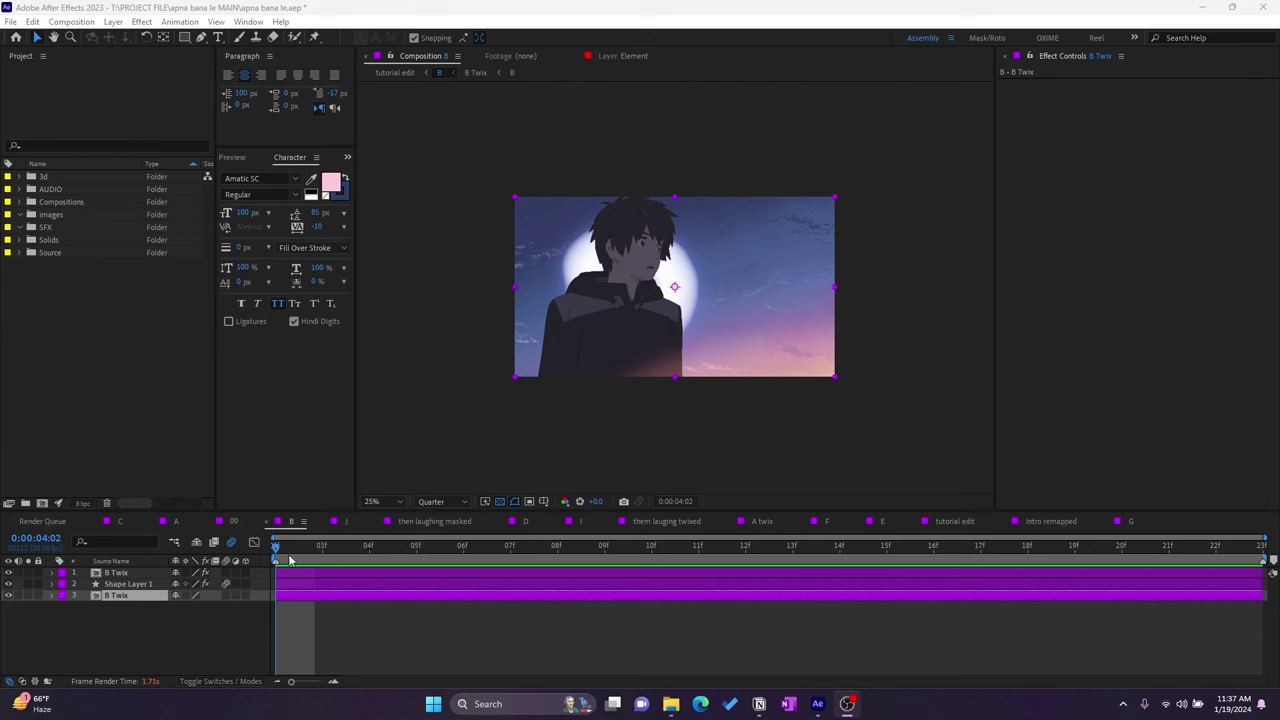
Step: Add a 1920×1080 white solid named 'Particular' on top of the composition's layers
mouse_move(290, 561)
left_mouse_down()
mouse_move(773, 574)
mouse_move(557, 574)
left_mouse_up()
right_click(75, 620)
mouse_move(120, 452)
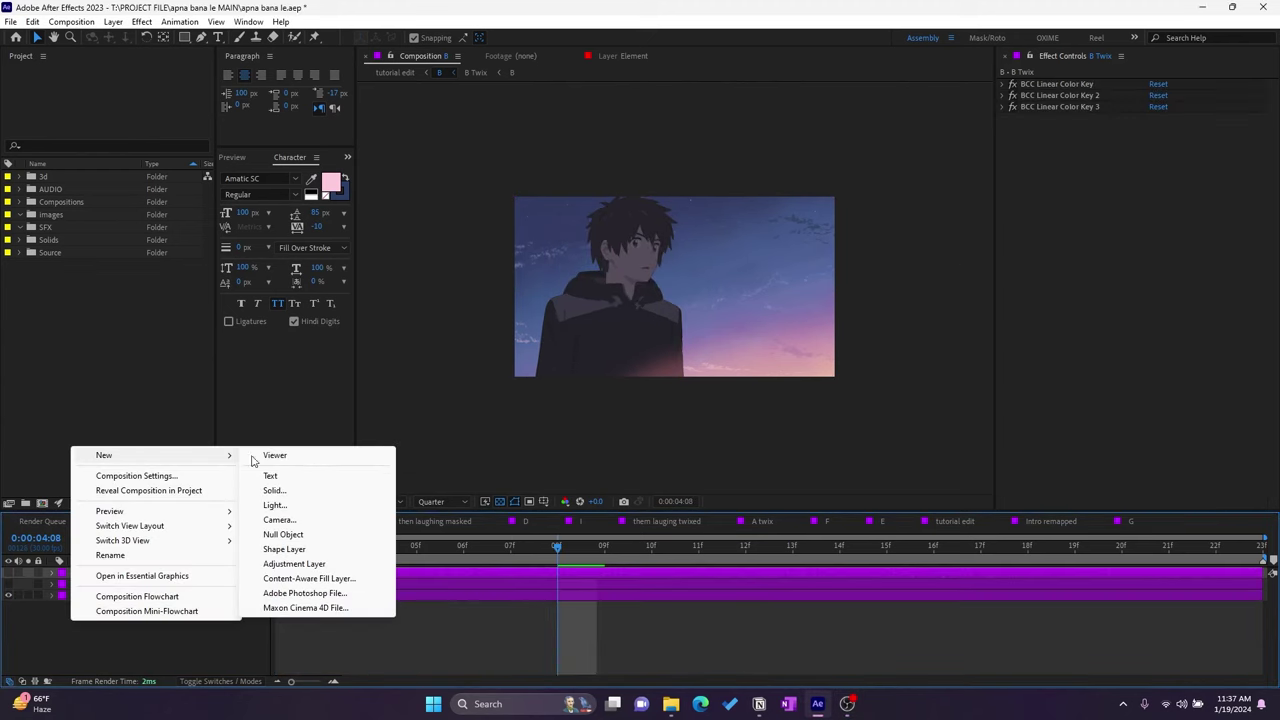
left_click(279, 490)
type("P")
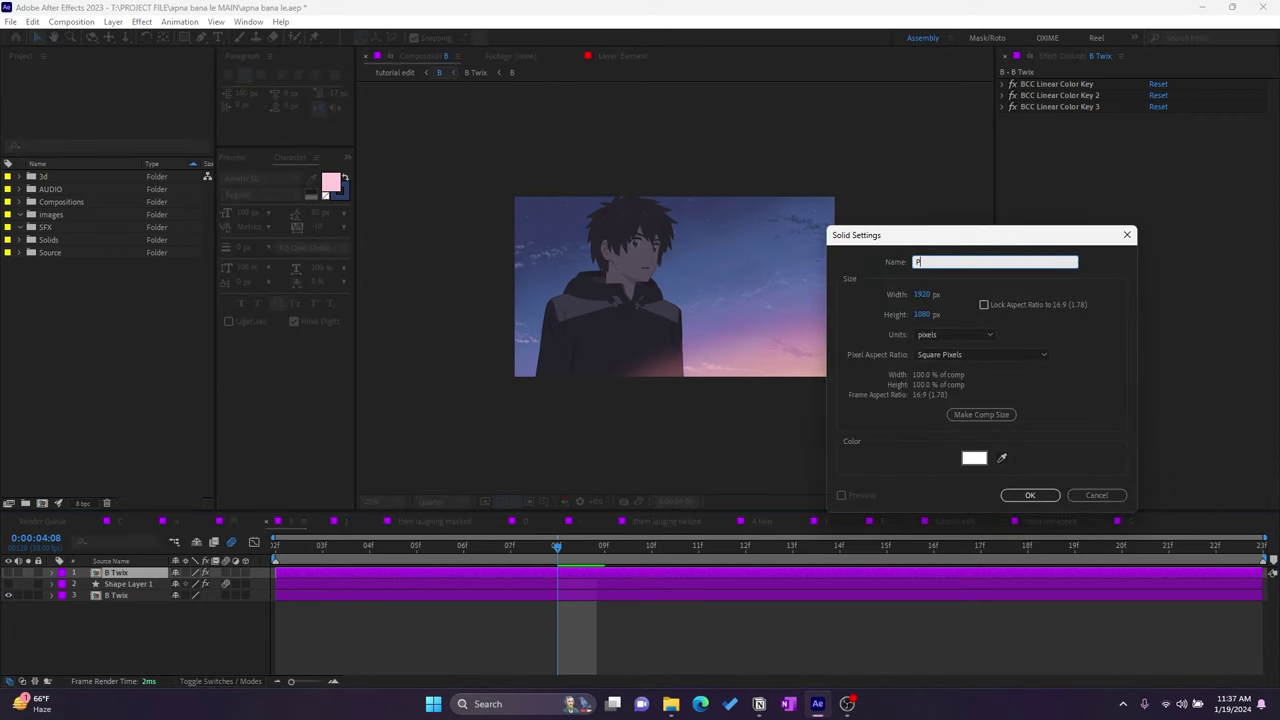
type("articular")
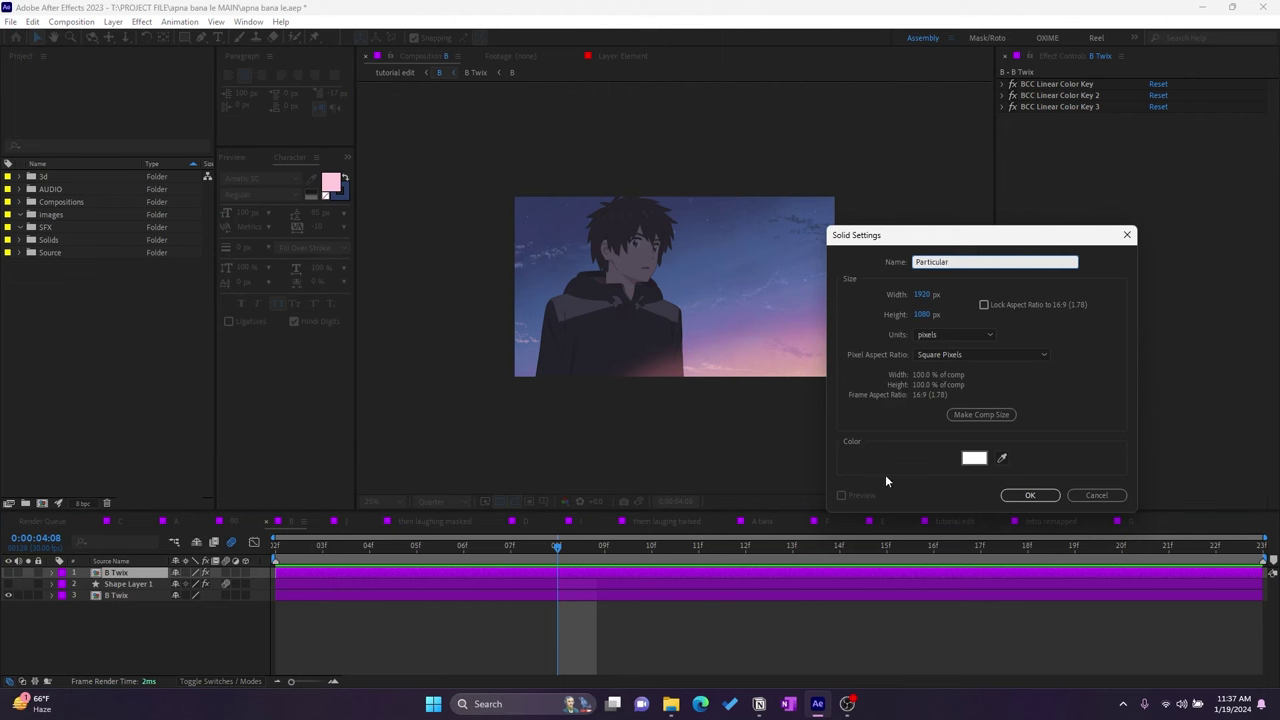
left_click(1030, 495)
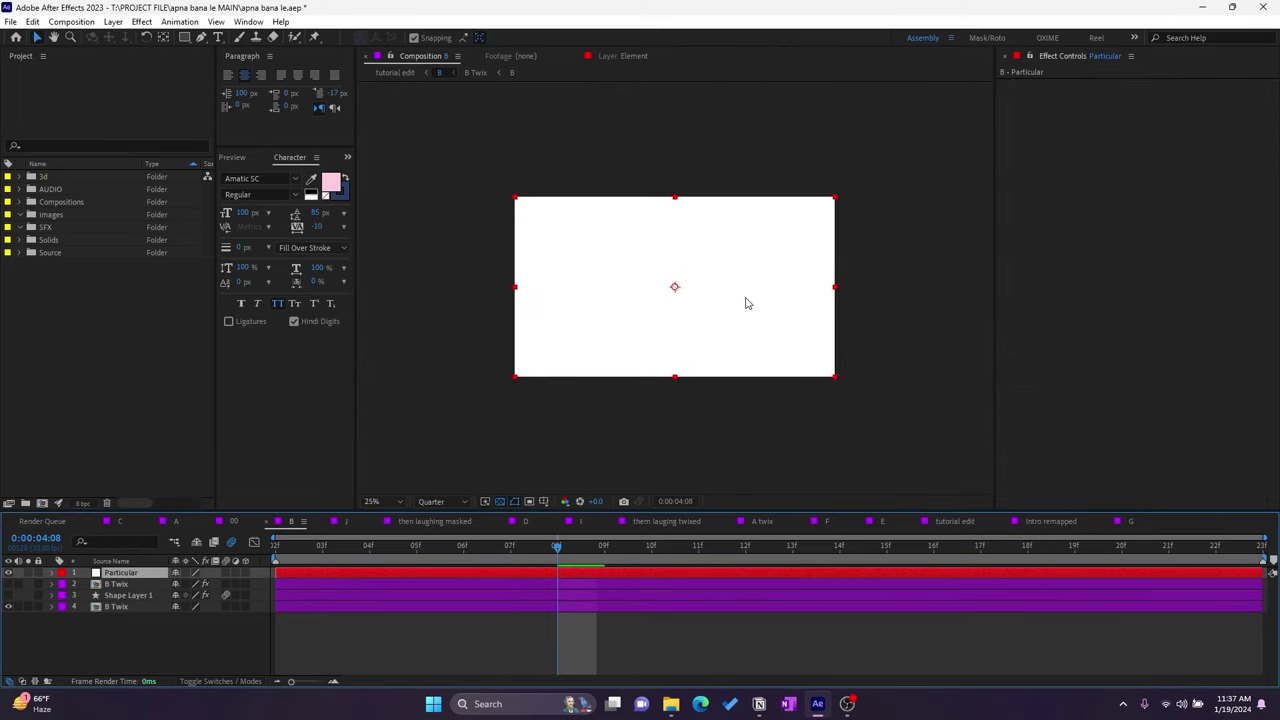
Step: Apply Trapcode Particular to the solid by searching 'part' in the effect search
key("ctrl+space")
type("tra")
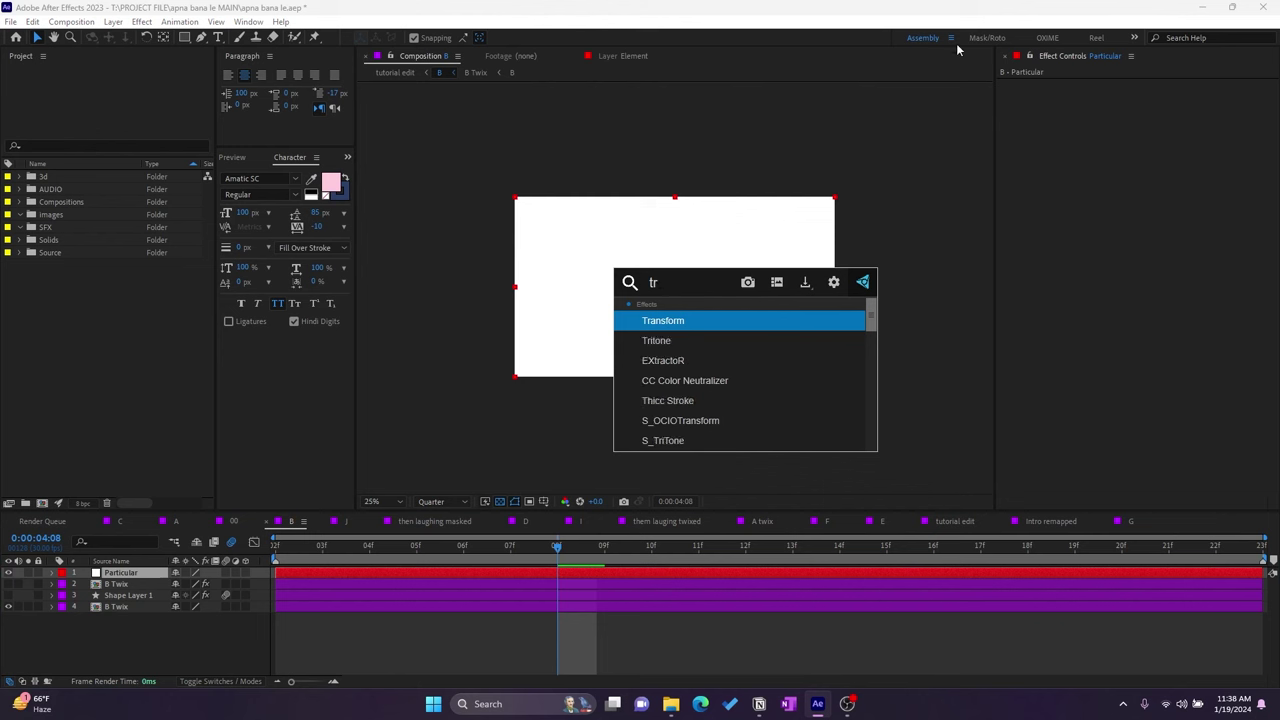
key("BackSpace")
key("BackSpace")
key("BackSpace")
type("part")
left_click(708, 321)
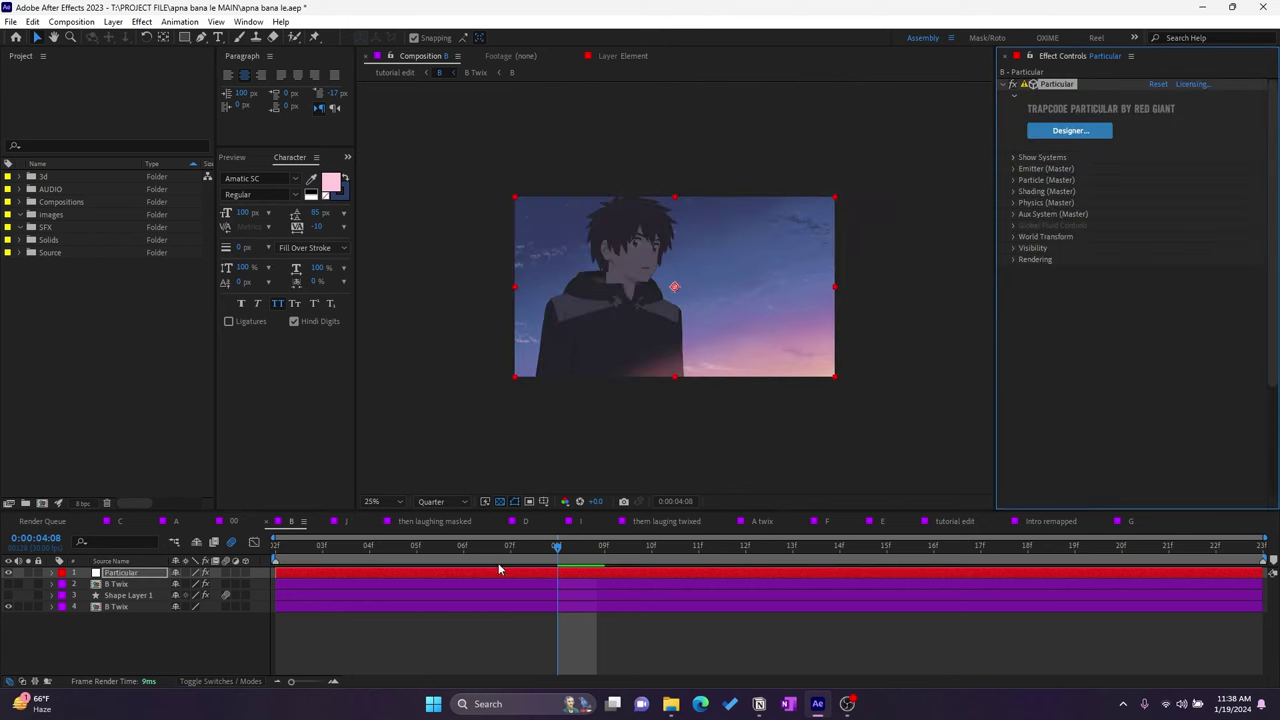
Step: Preview the particles from near the start and trim the Particular layer's out point
left_click(296, 546)
key("space")
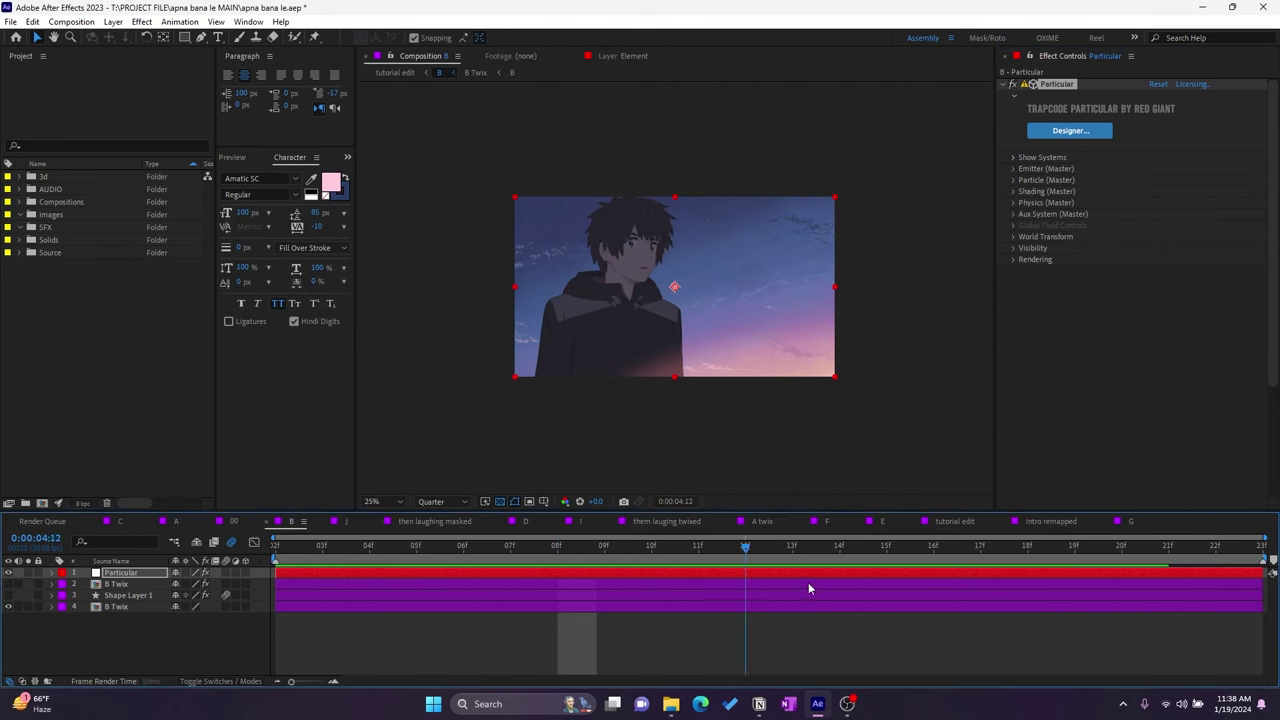
left_click_drag(610, 576, 350, 593)
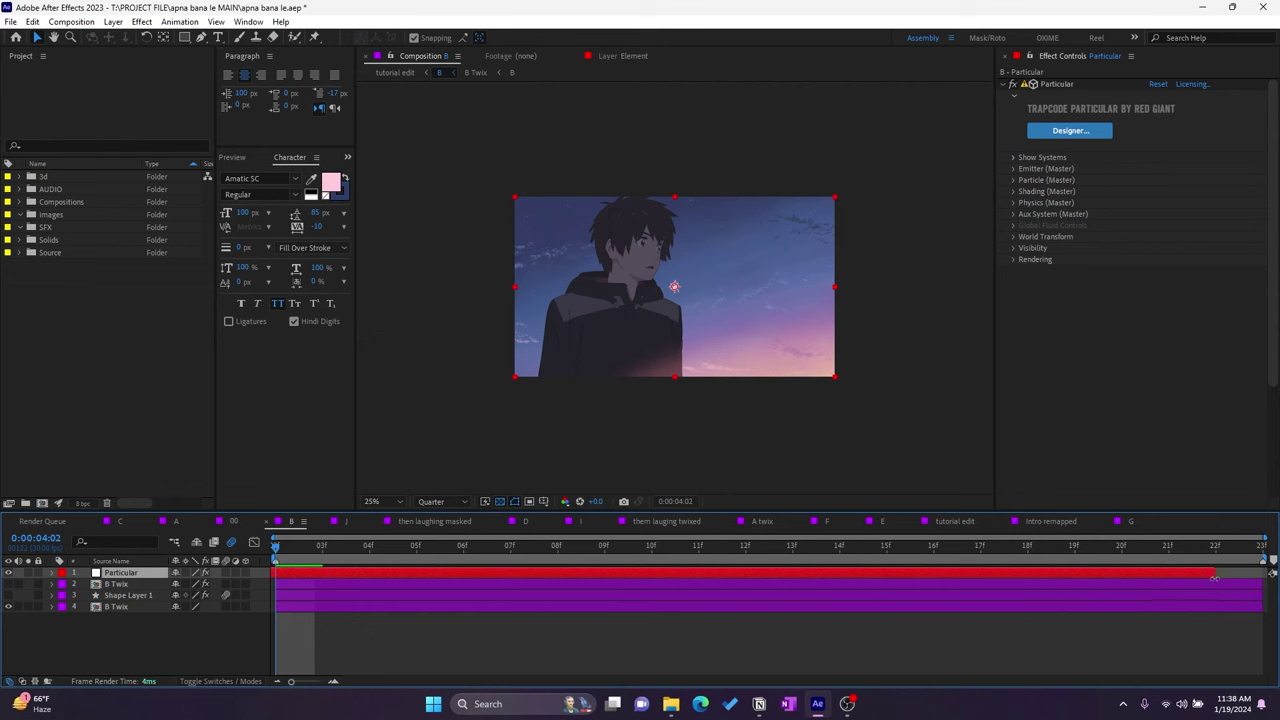
Step: Undo the trim, zoom the viewer to 50%, and scrub to about 0:00:04:16 to inspect the particles
key("period")
key("period")
key("period")
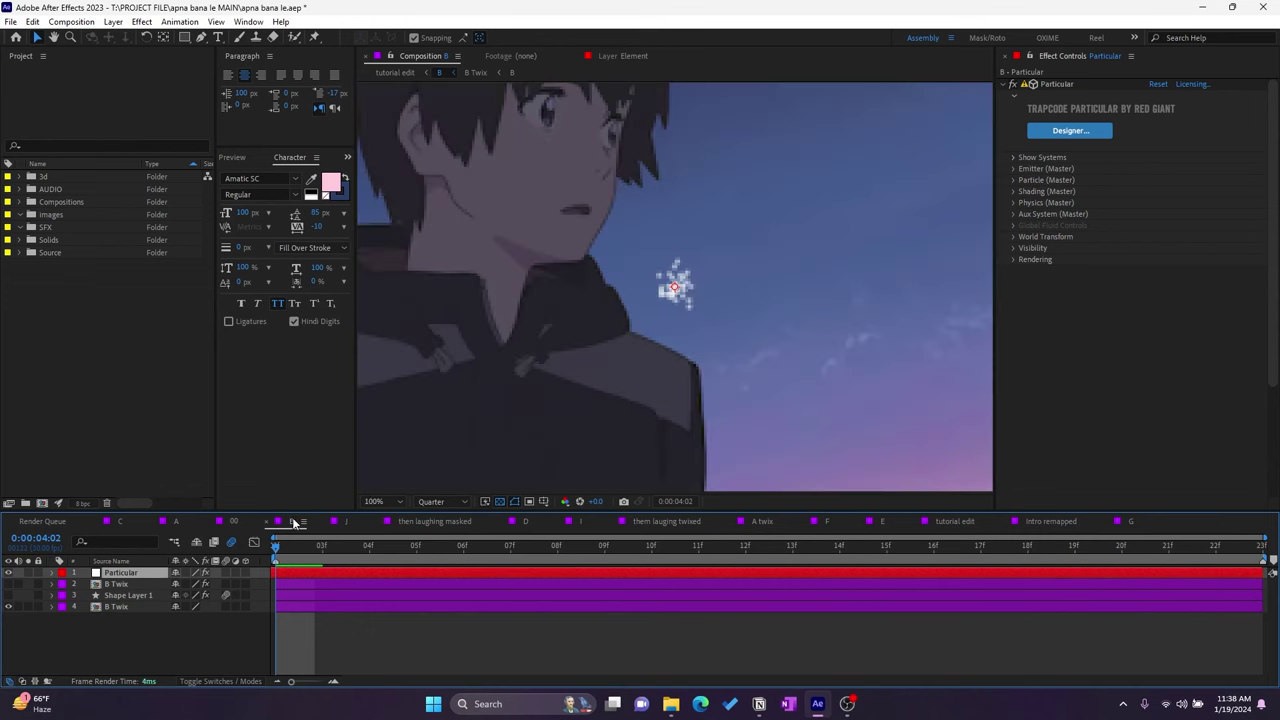
left_click_drag(295, 557, 1256, 600)
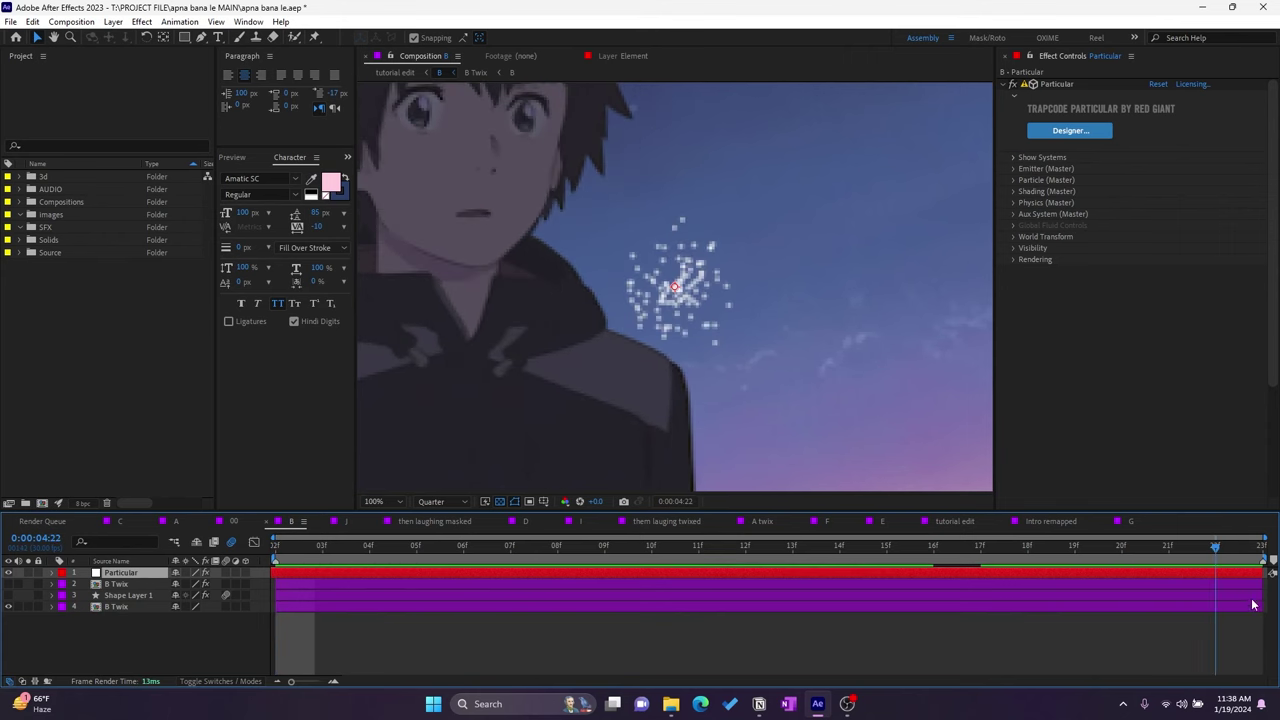
key("comma")
left_click_drag(344, 543, 1027, 547)
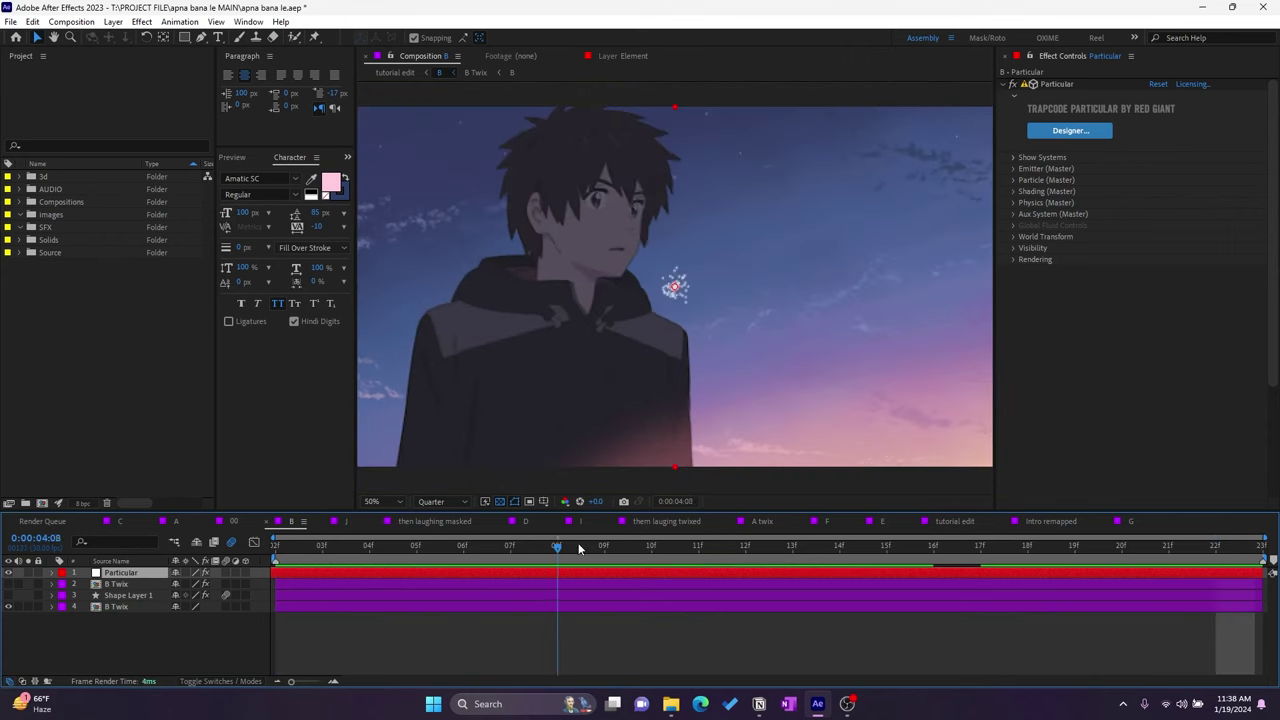
left_click(1055, 552)
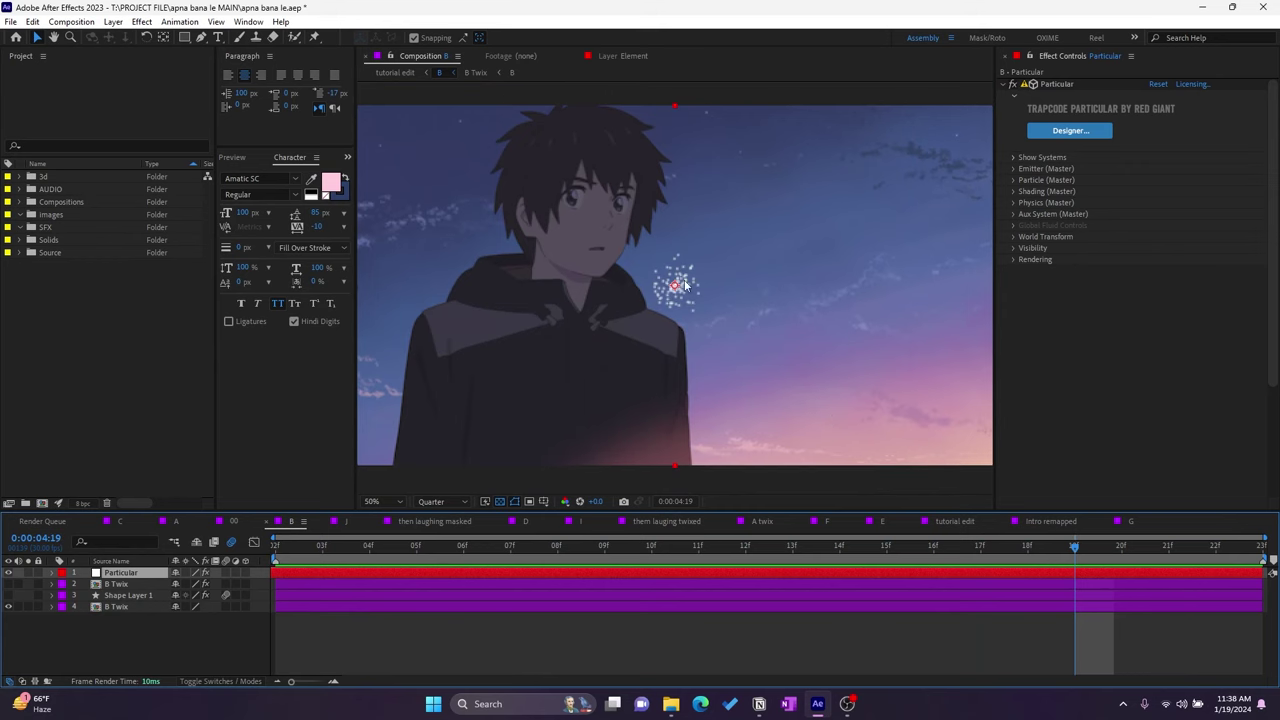
left_click_drag(288, 546, 942, 553)
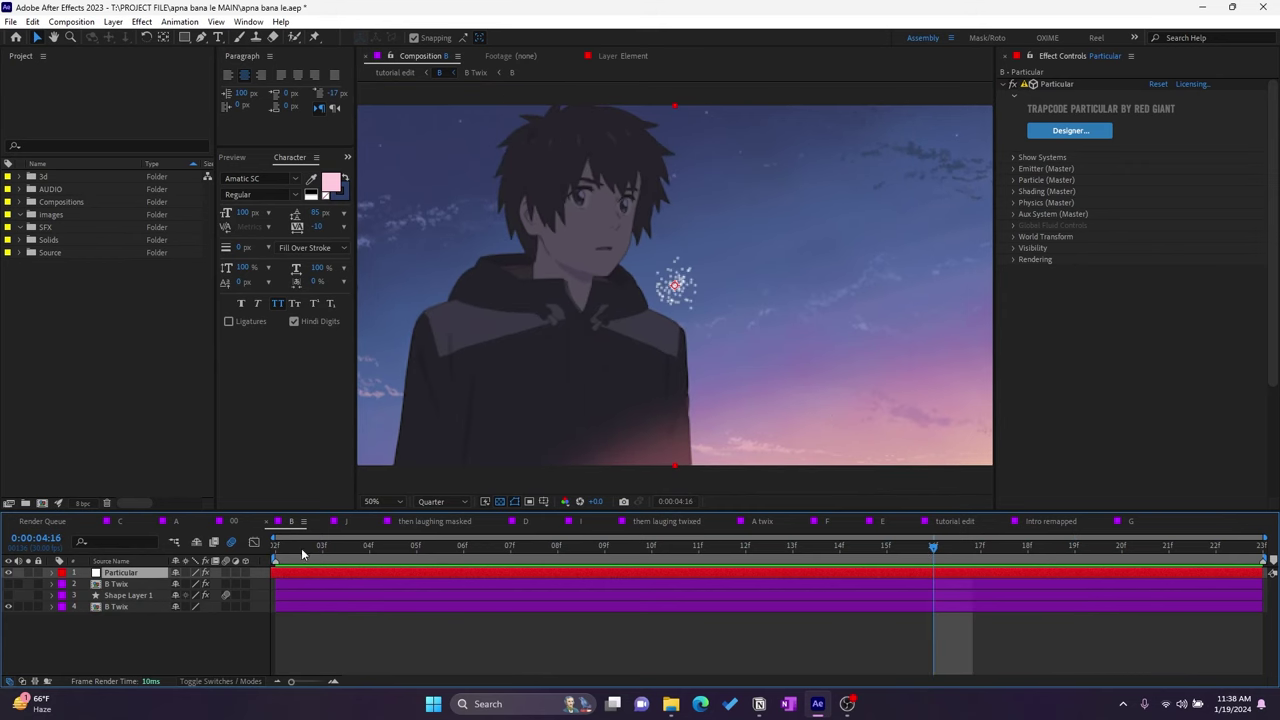
key("Page_Up")
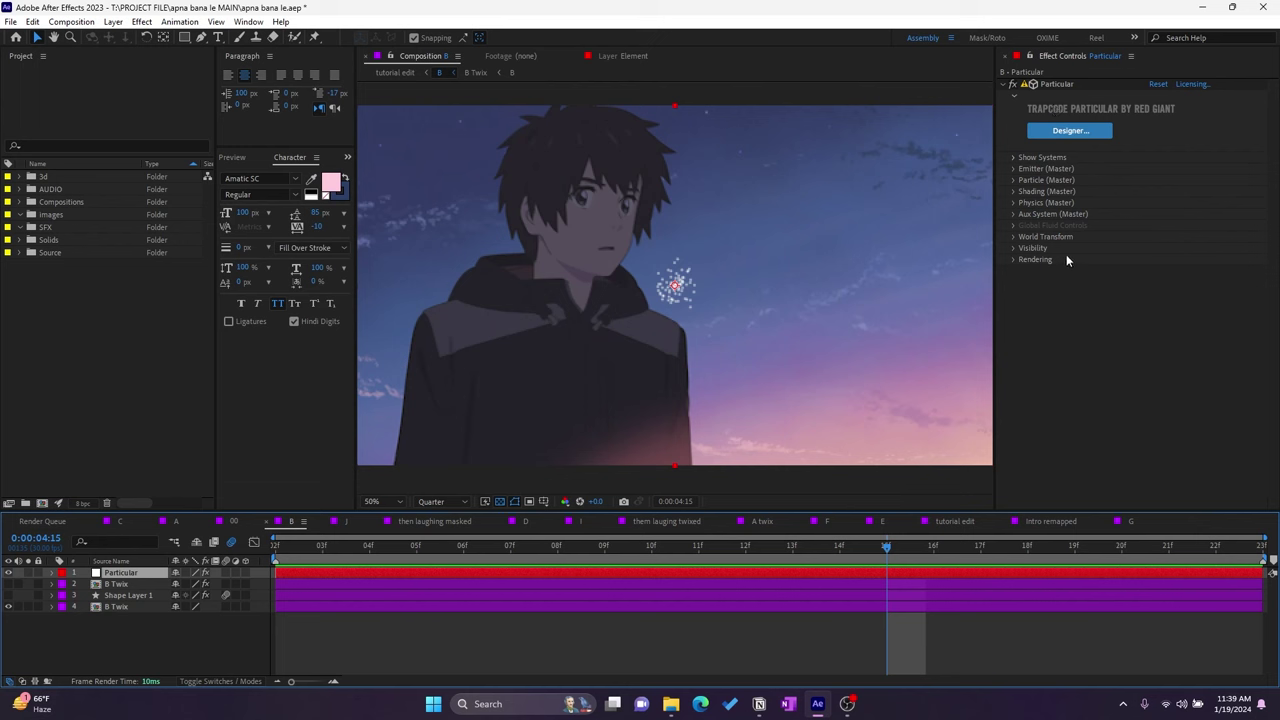
left_click(1070, 131)
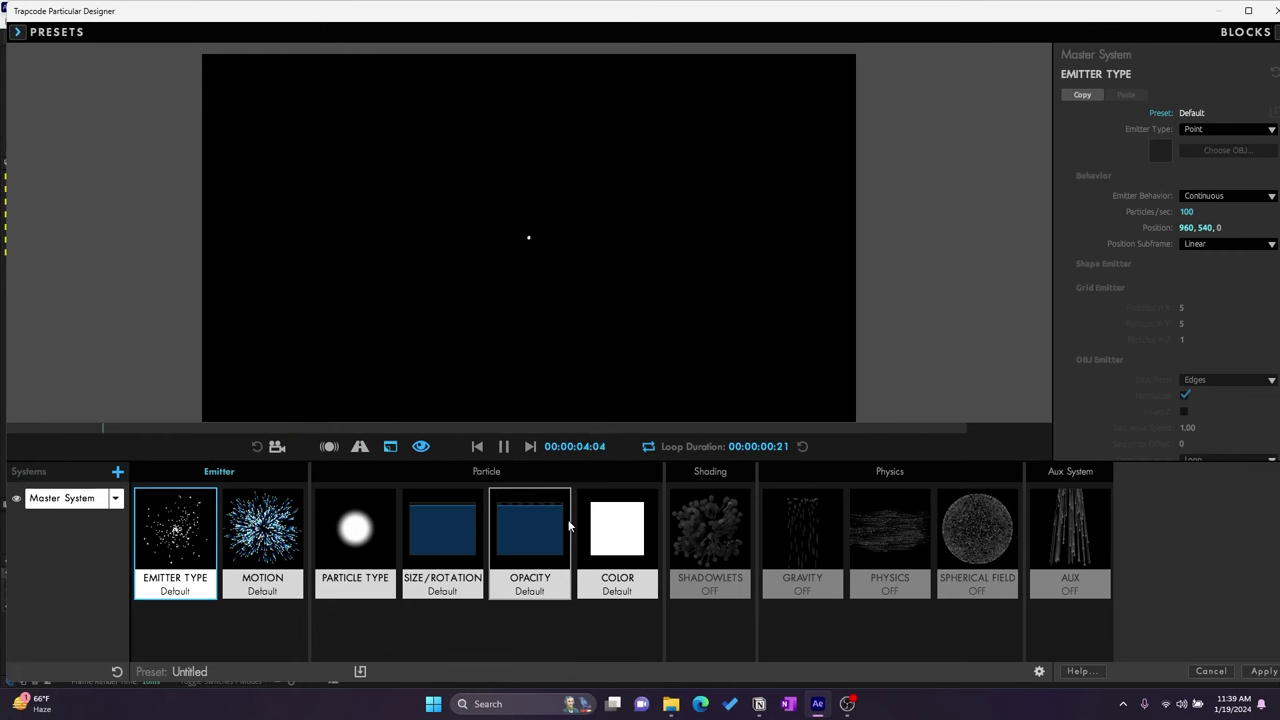
left_click(17, 32)
scroll(185, 258, "down", 3)
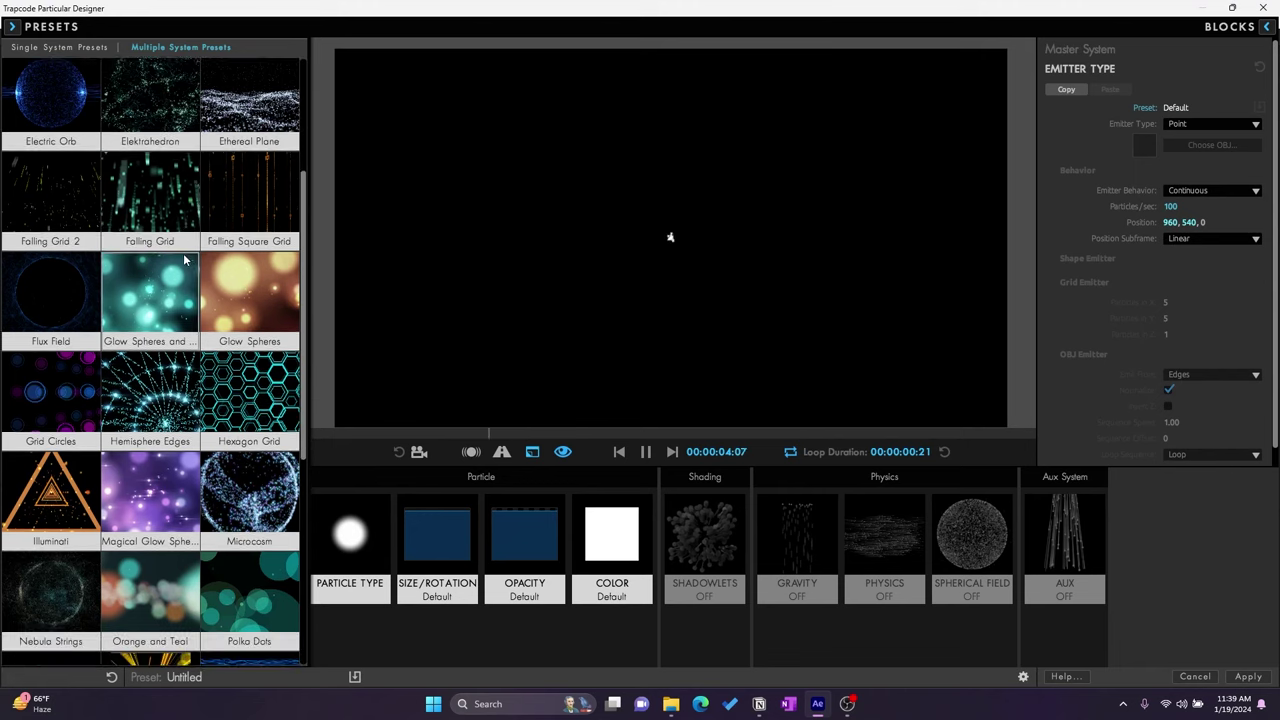
scroll(185, 258, "down", 2)
scroll(185, 252, "down", 3)
scroll(185, 252, "down", 2)
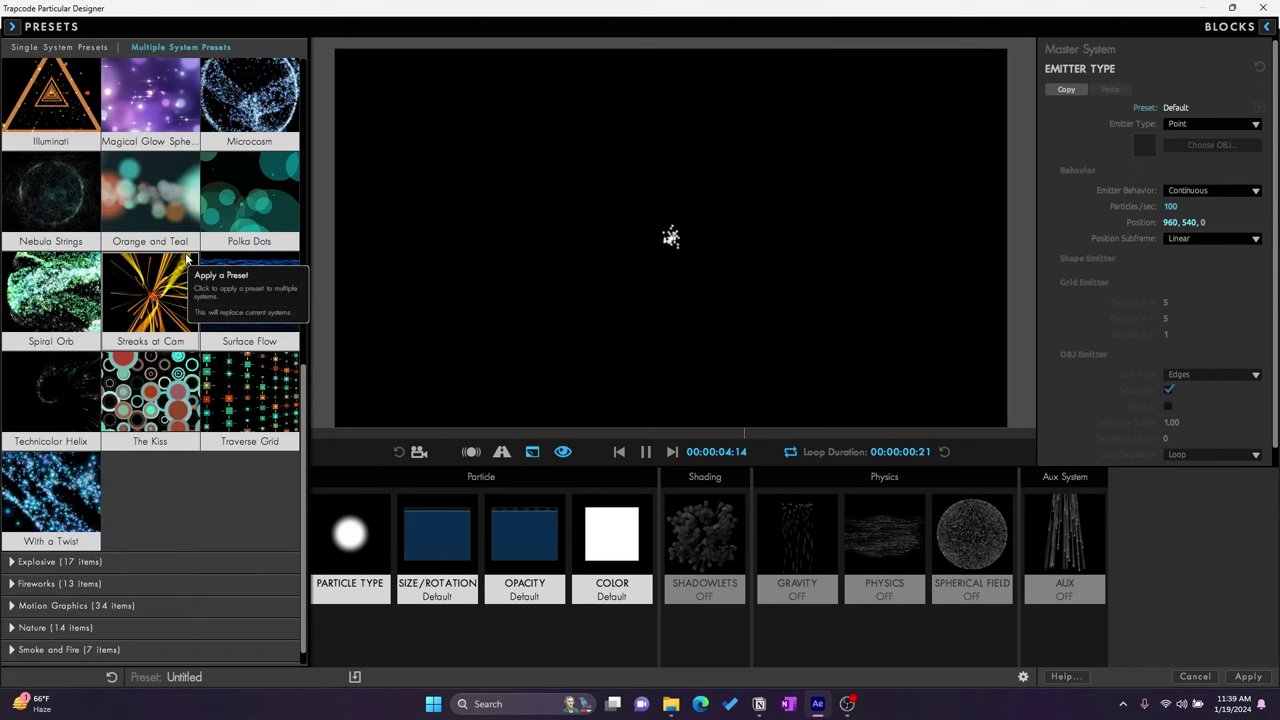
scroll(152, 321, "down", 1)
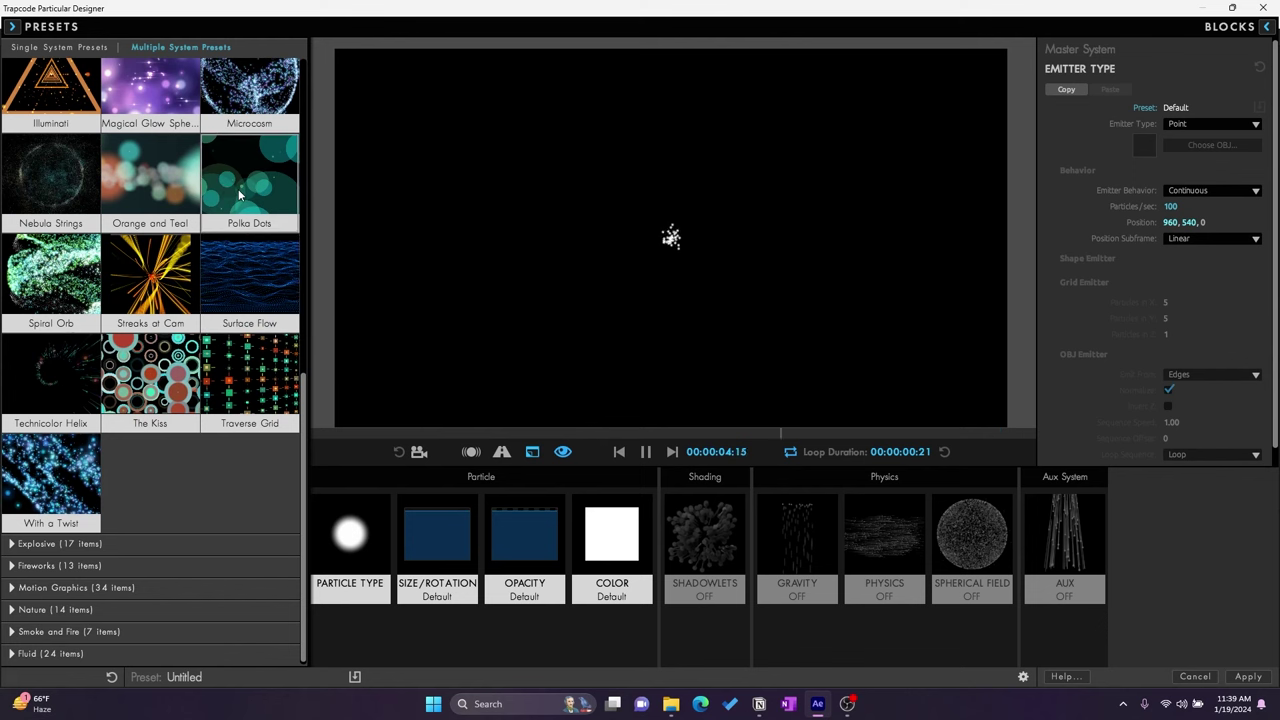
left_click(452, 244)
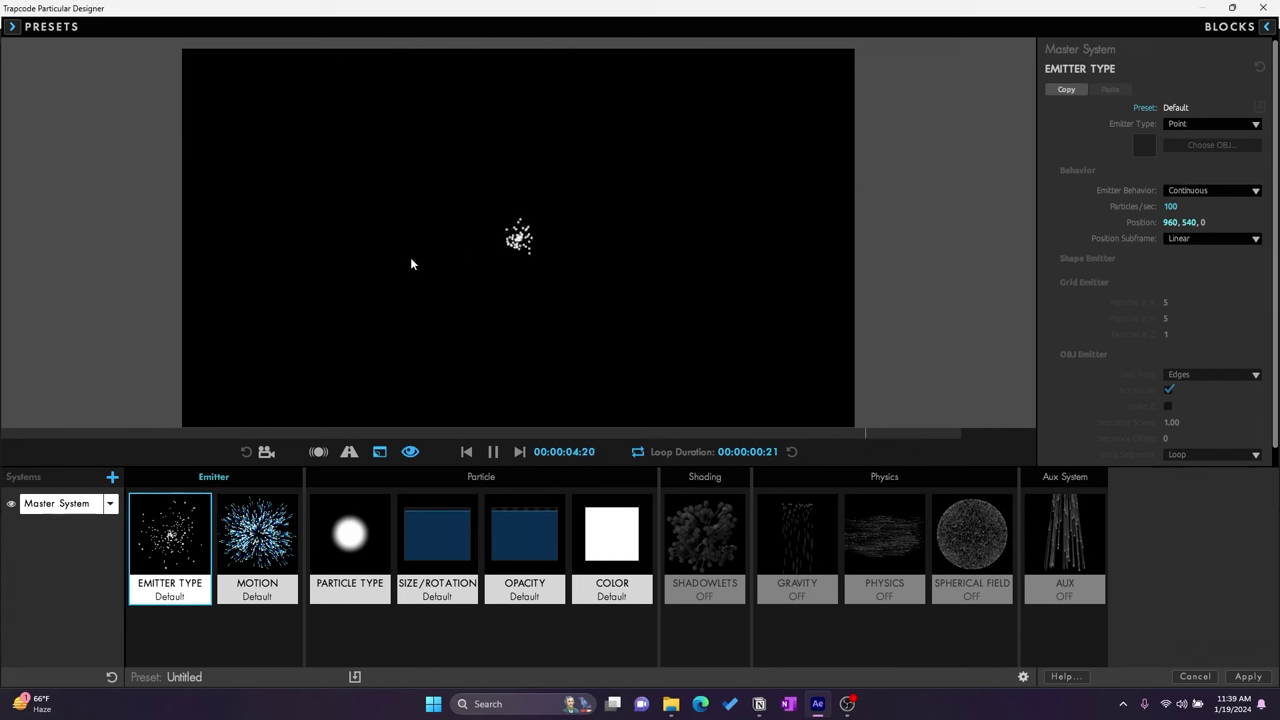
left_click(16, 27)
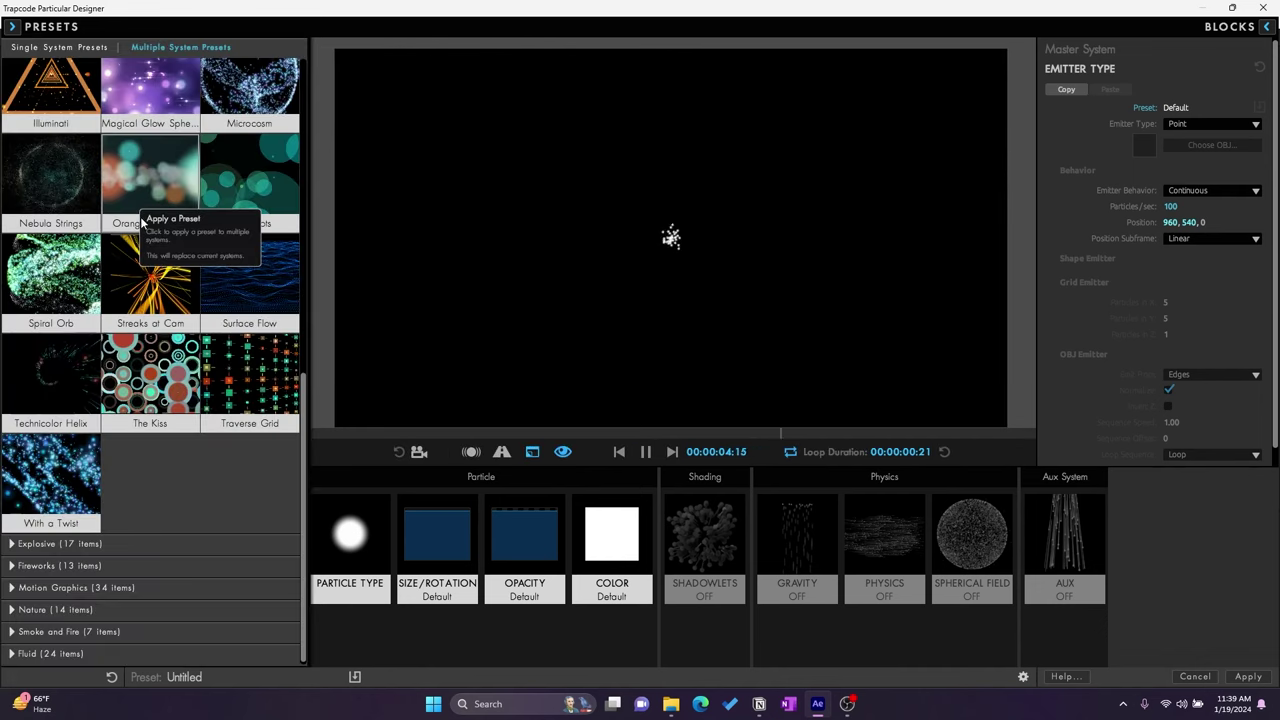
left_click(600, 330)
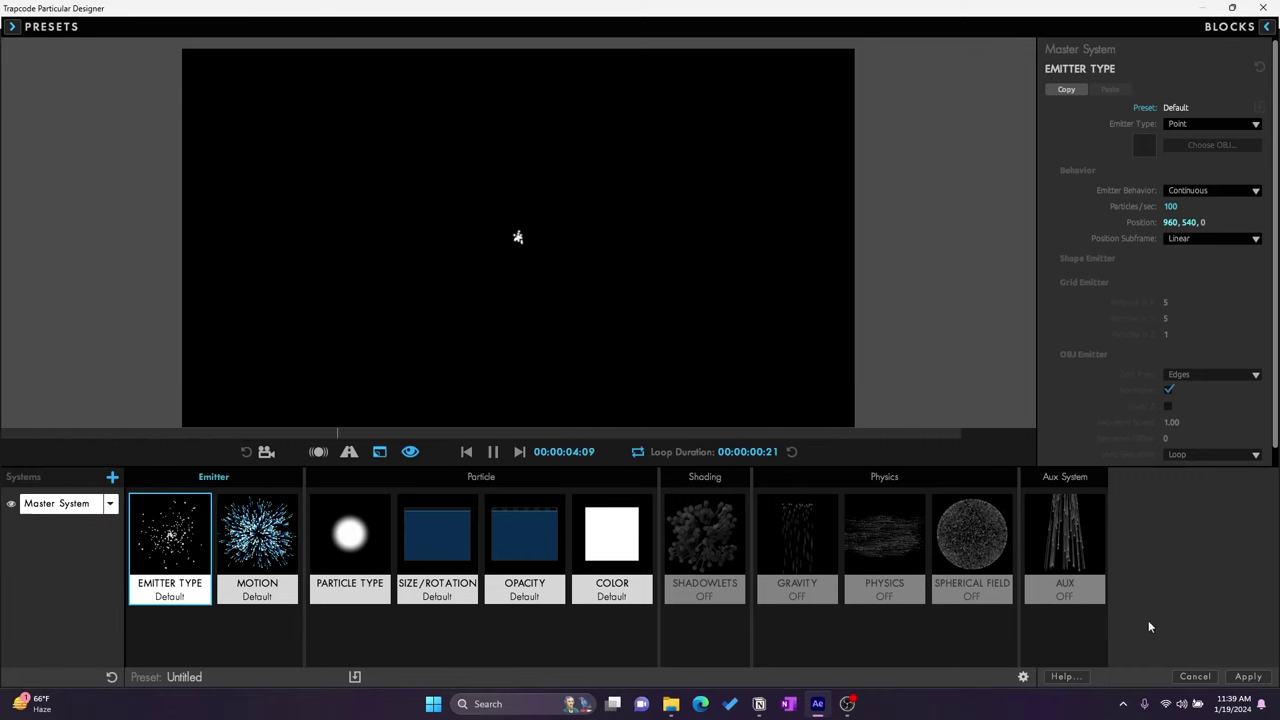
left_click(1240, 678)
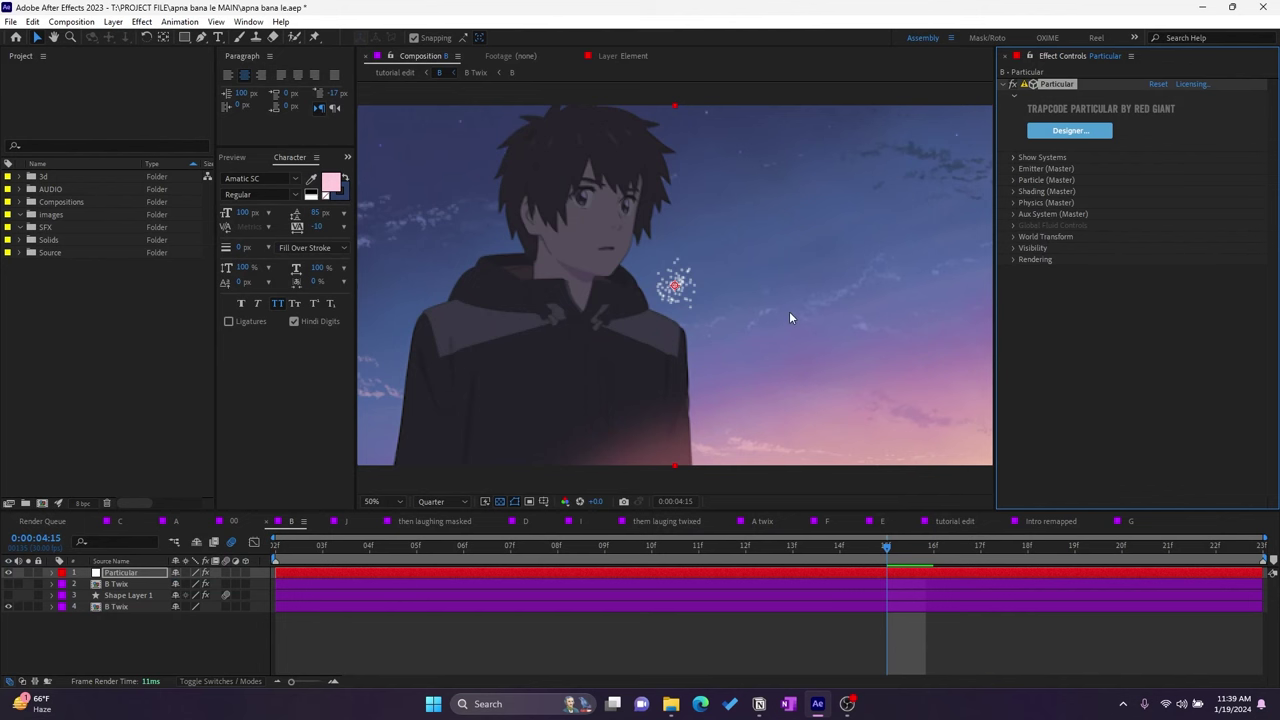
Step: Set viewer magnification to Fit up to 100%, toggle Show Systems, and expand Emitter (Master)
left_click(372, 501)
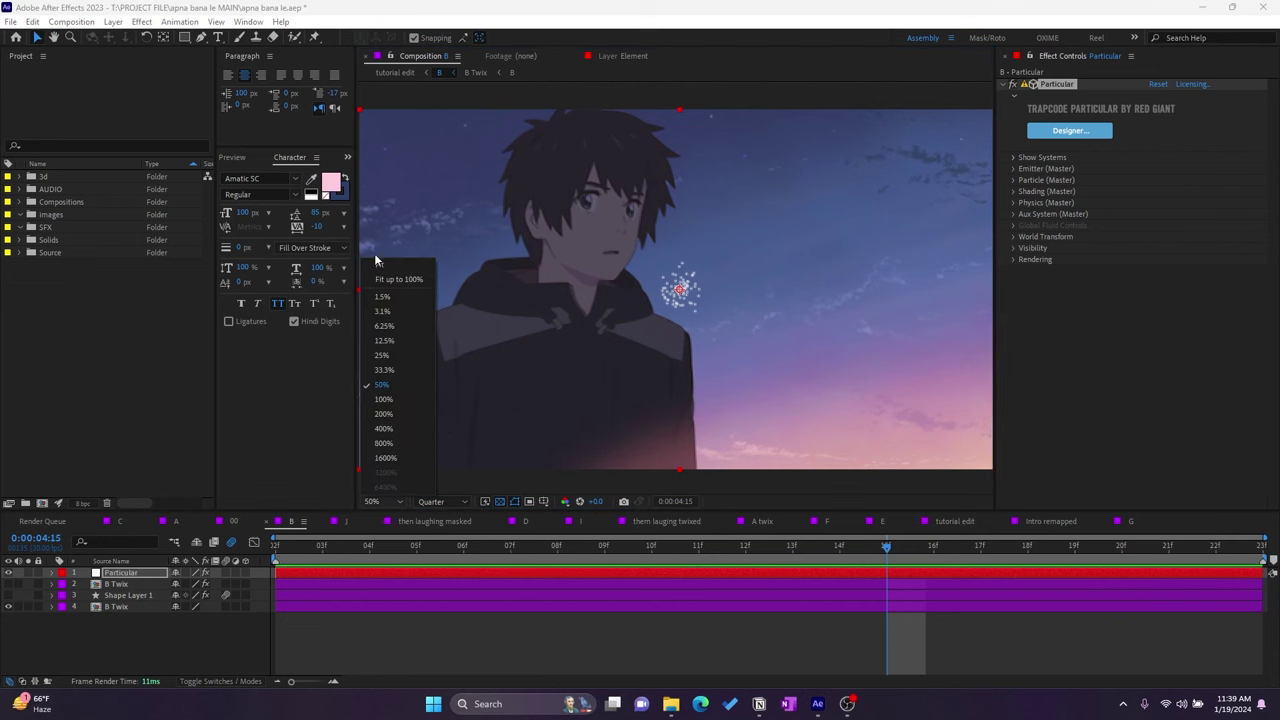
left_click(398, 279)
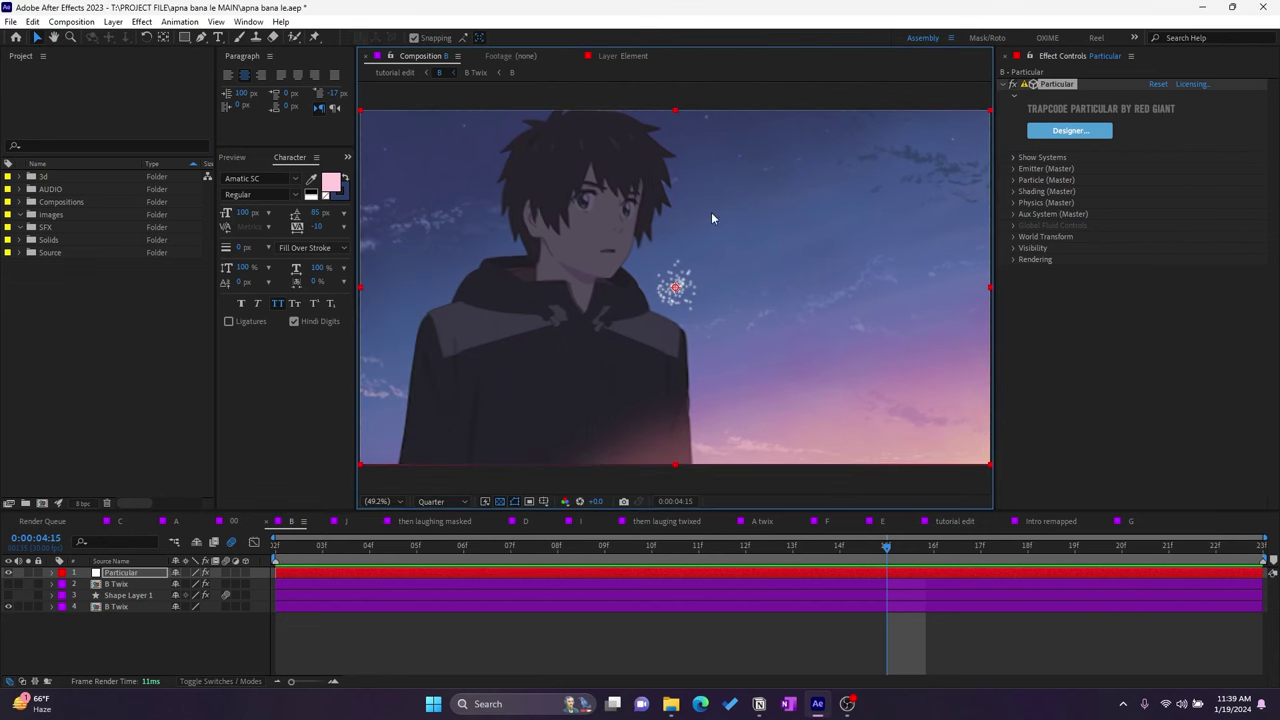
left_click(1027, 160)
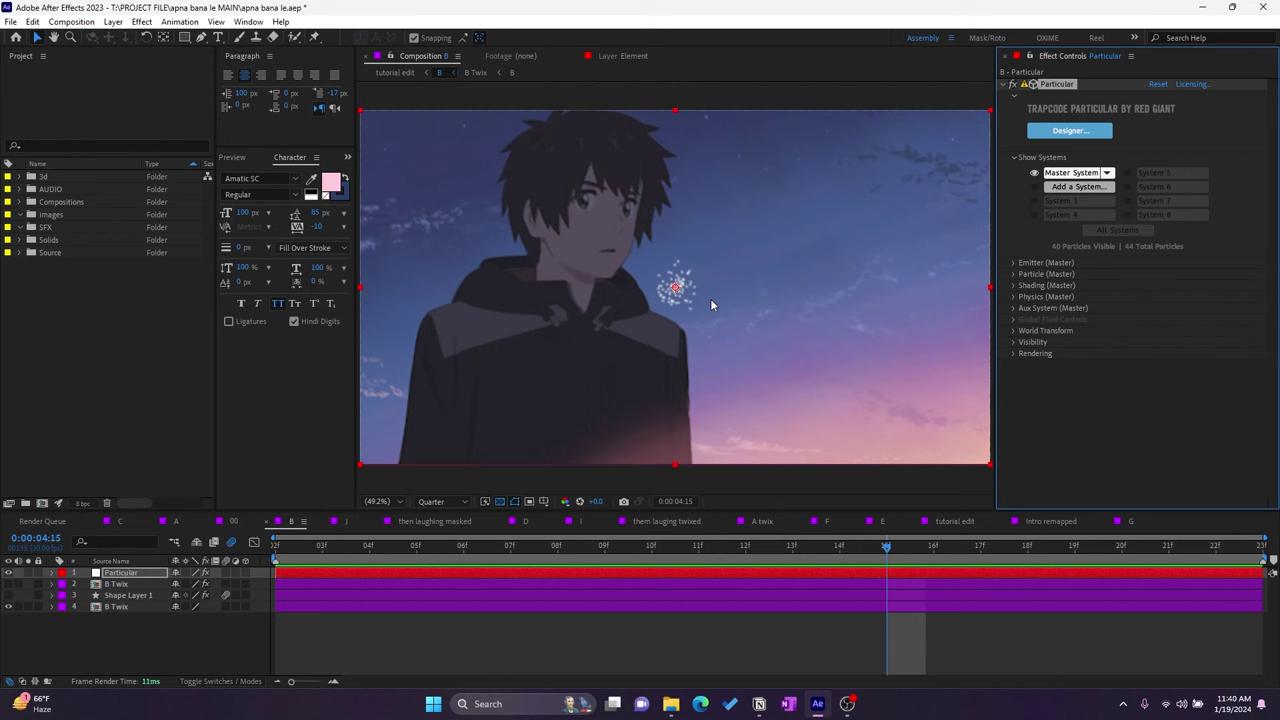
left_click(1014, 158)
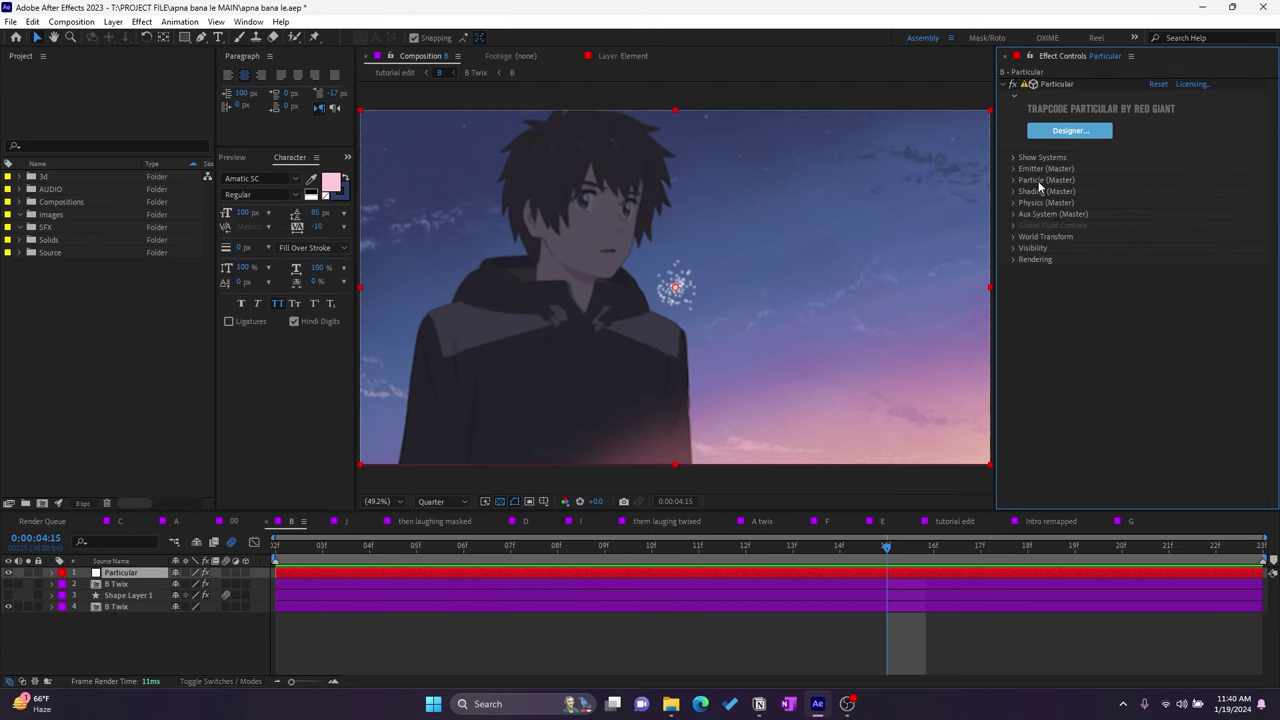
left_click(1013, 168)
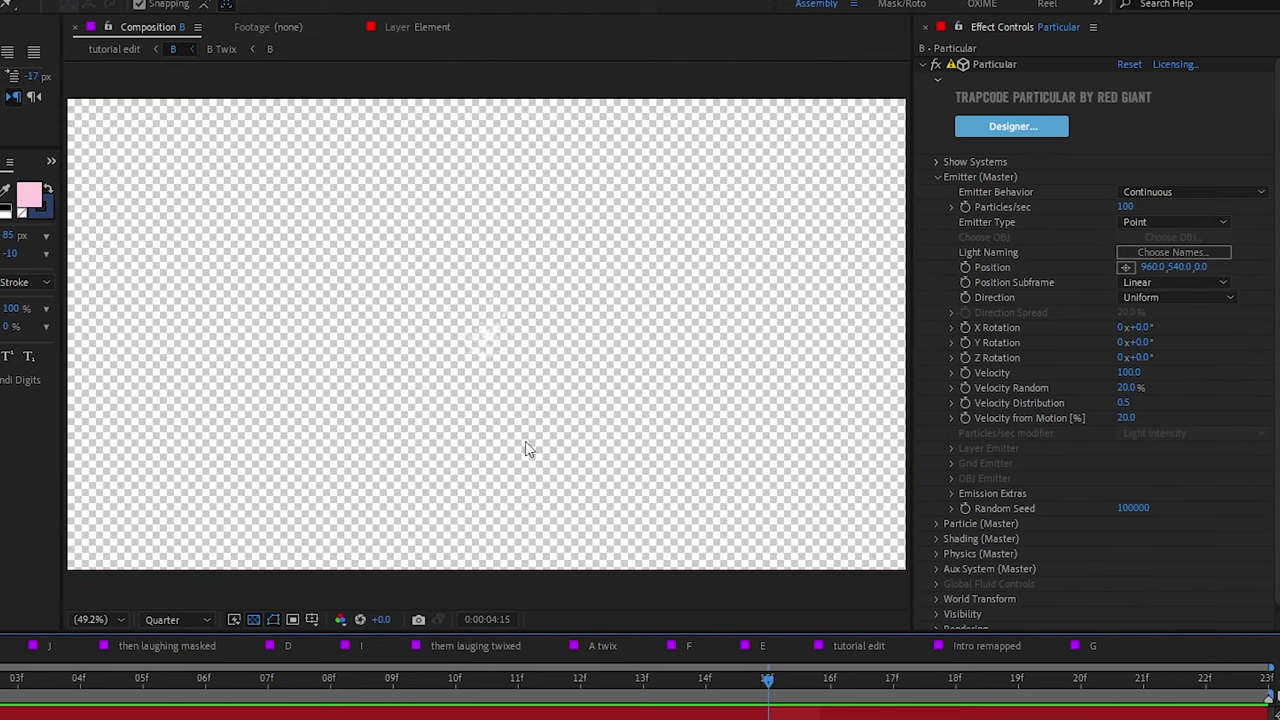
Step: Show the comp over a black background and keep Emitter Behavior on Continuous
left_click(253, 619)
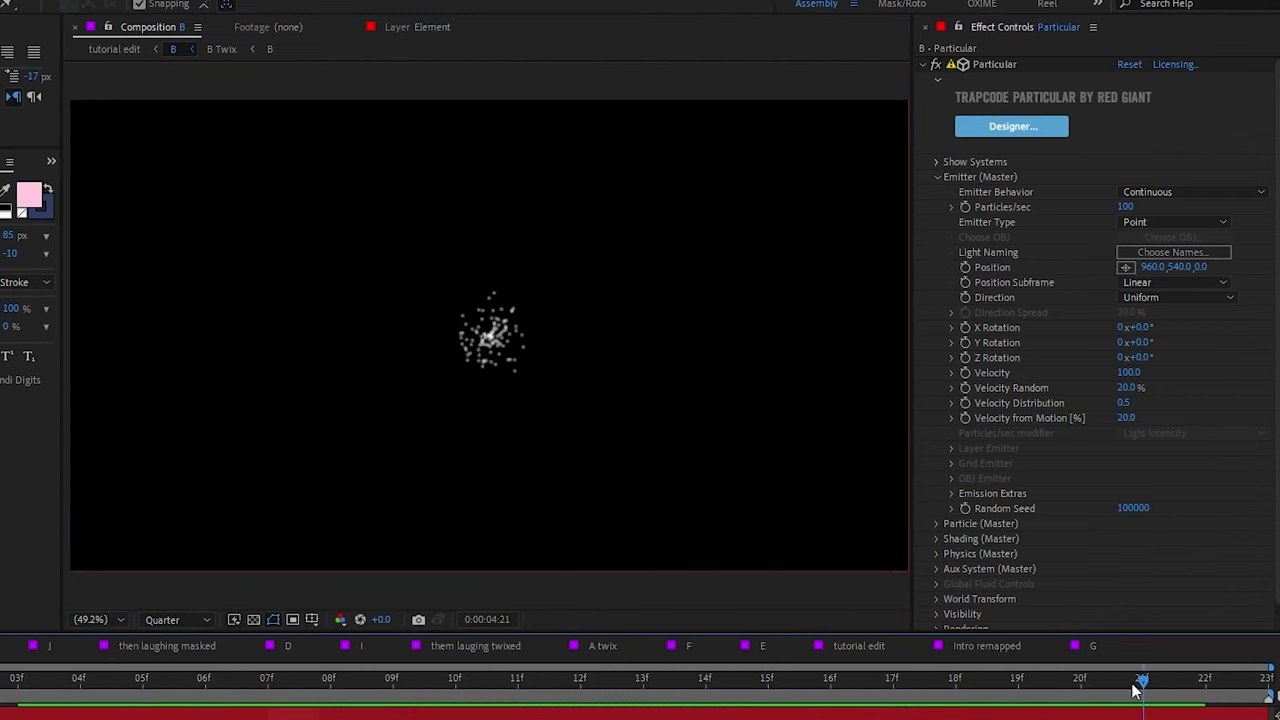
left_click(1140, 192)
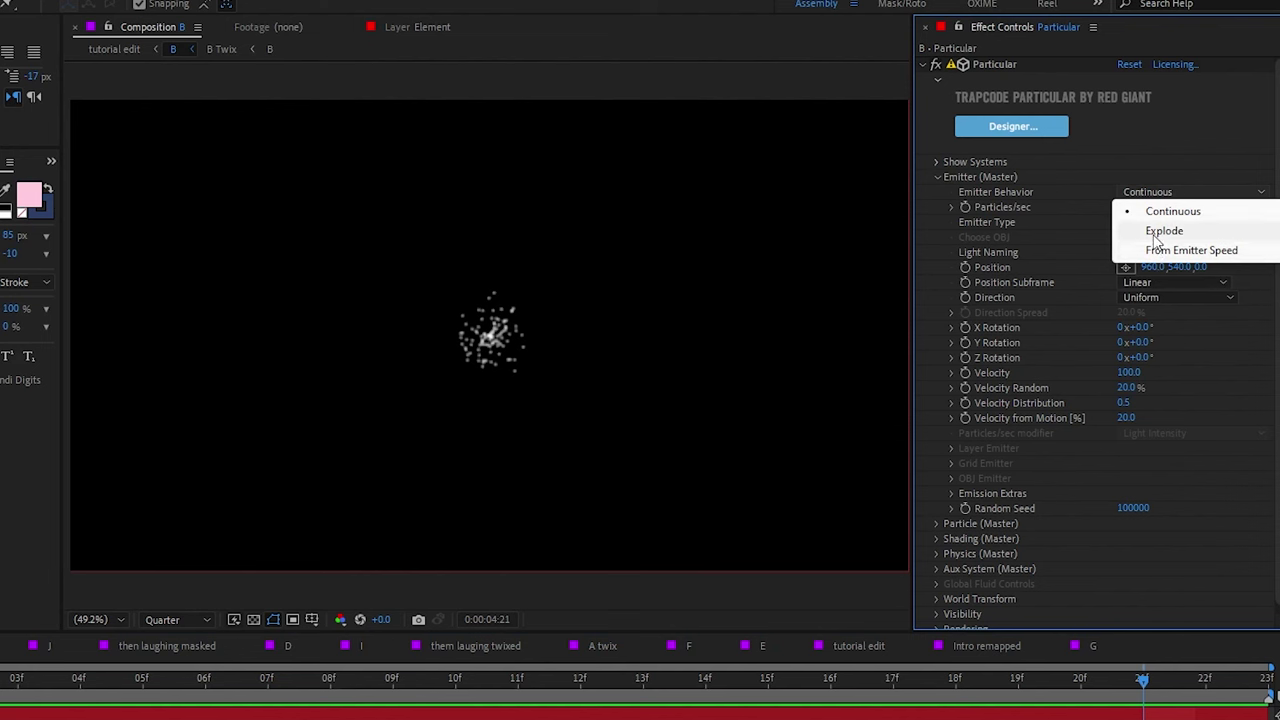
left_click(1173, 212)
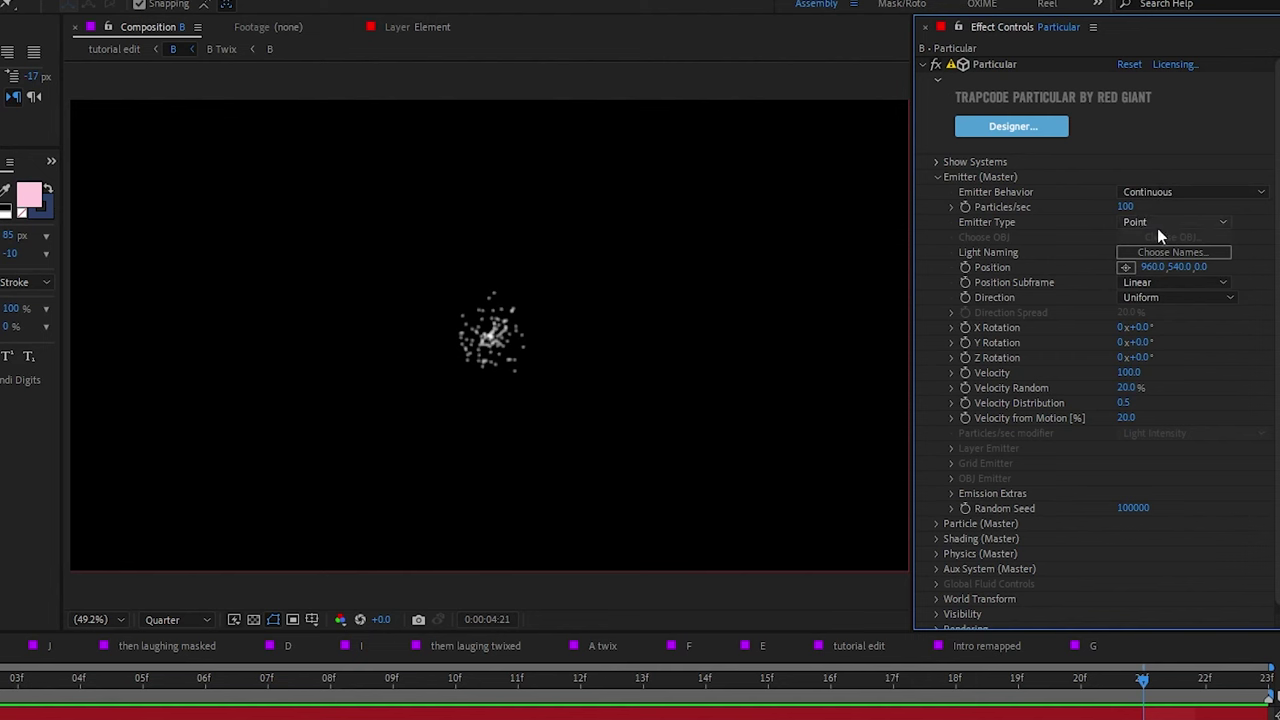
Step: Set preview resolution to Half and play back the particles at 100% and 50% zoom
left_click(172, 619)
left_click(166, 681)
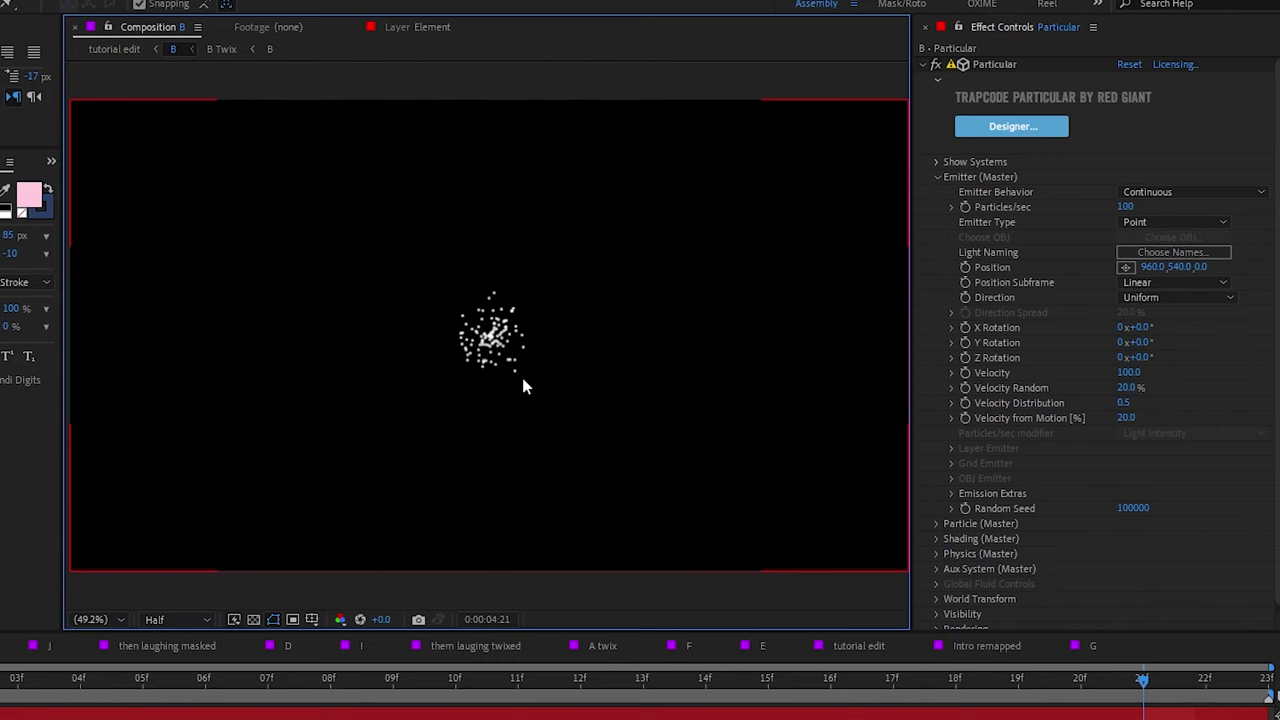
key("slash")
left_click(262, 688)
key("space")
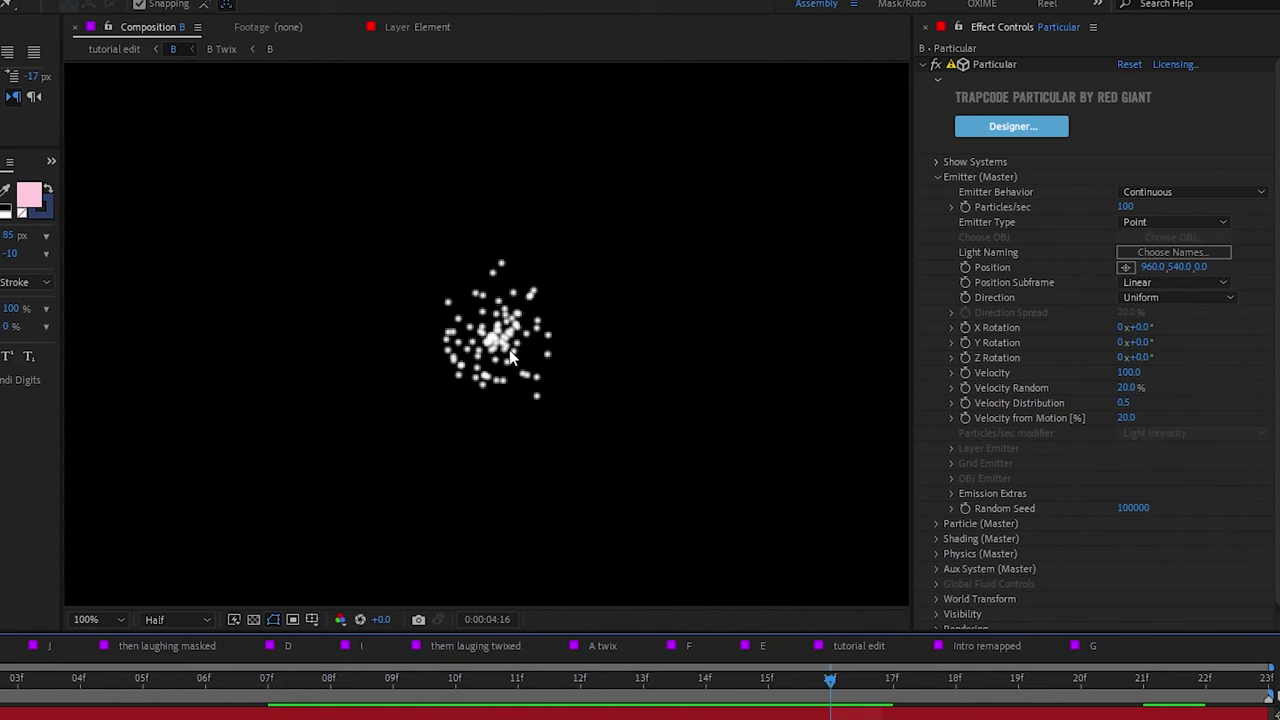
key("comma")
key("comma")
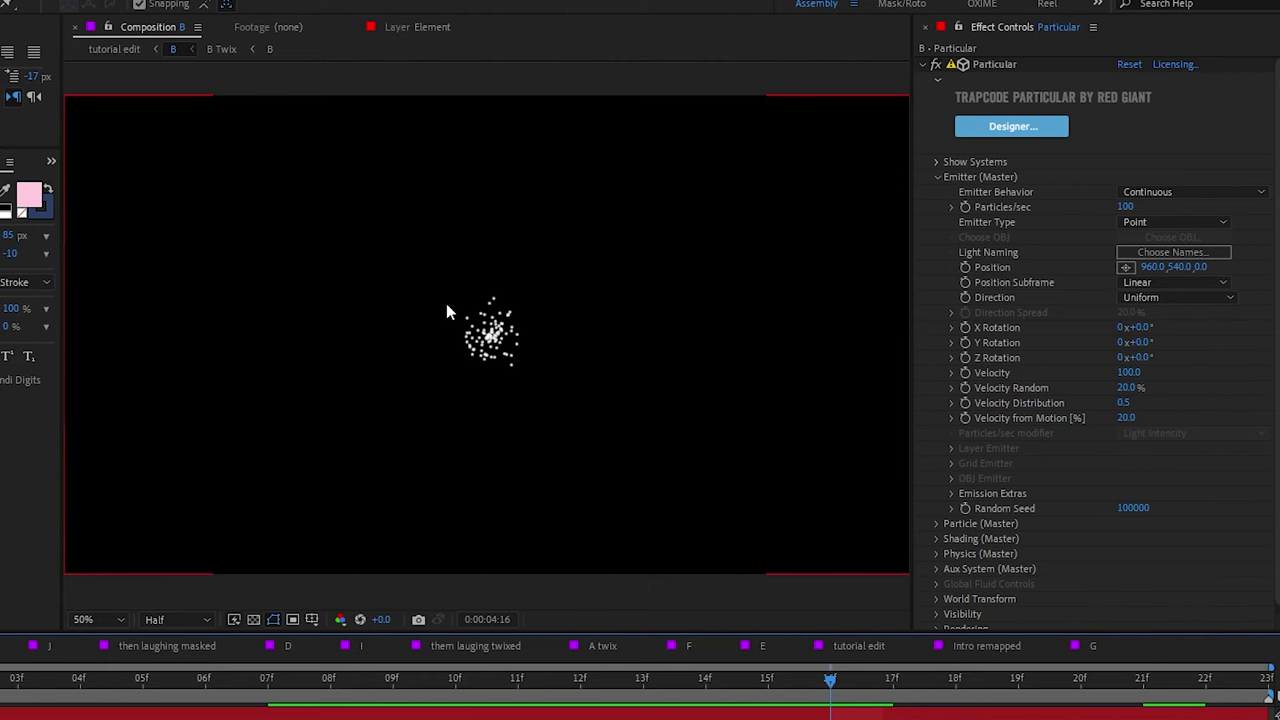
left_click(1138, 222)
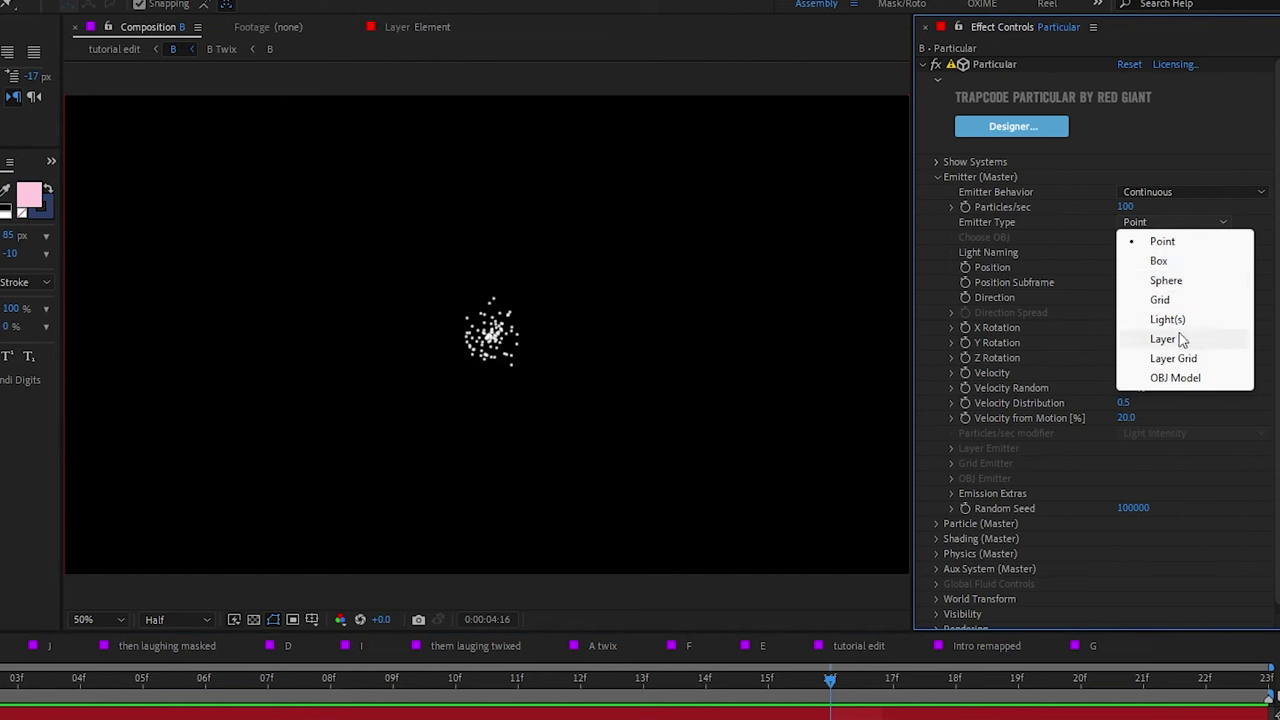
Step: Make the Particular emitter a Box and zoom out to view it around frame 15
left_click(1160, 261)
key("comma")
key("comma")
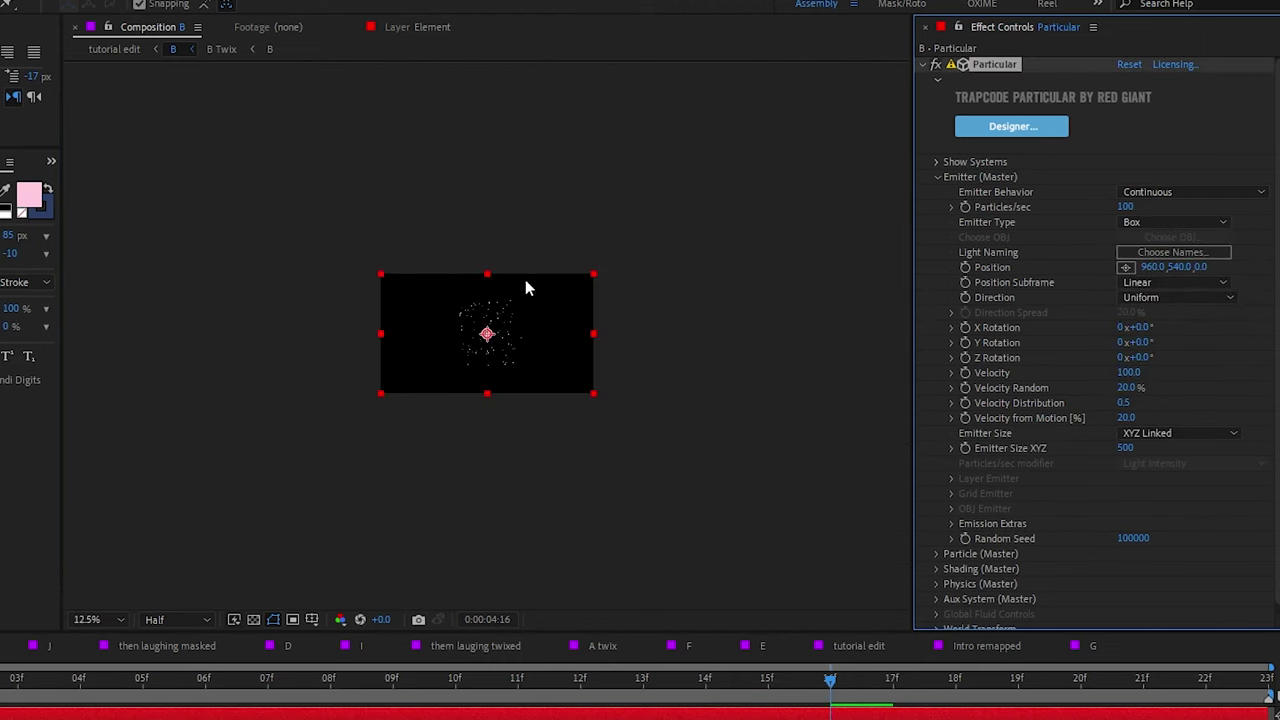
key("period")
key("period")
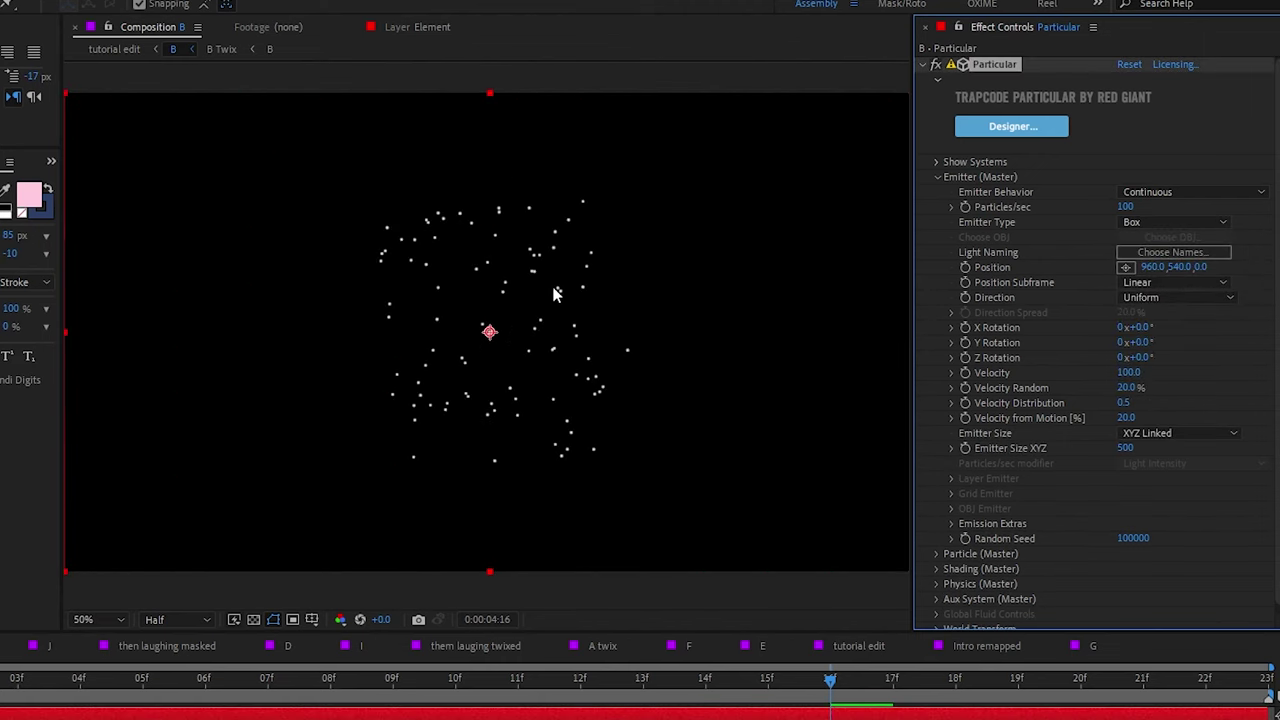
key("comma")
key("period")
key("period")
key("comma")
key("comma")
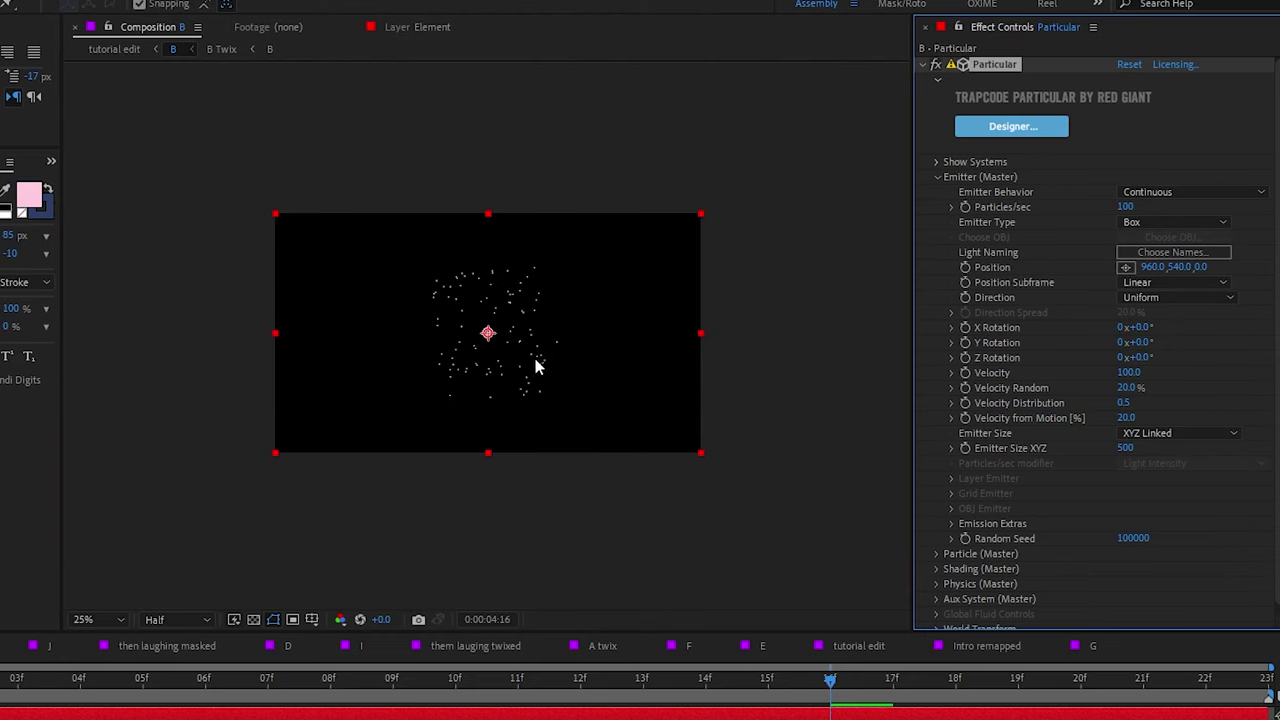
left_click_drag(72, 680, 752, 679)
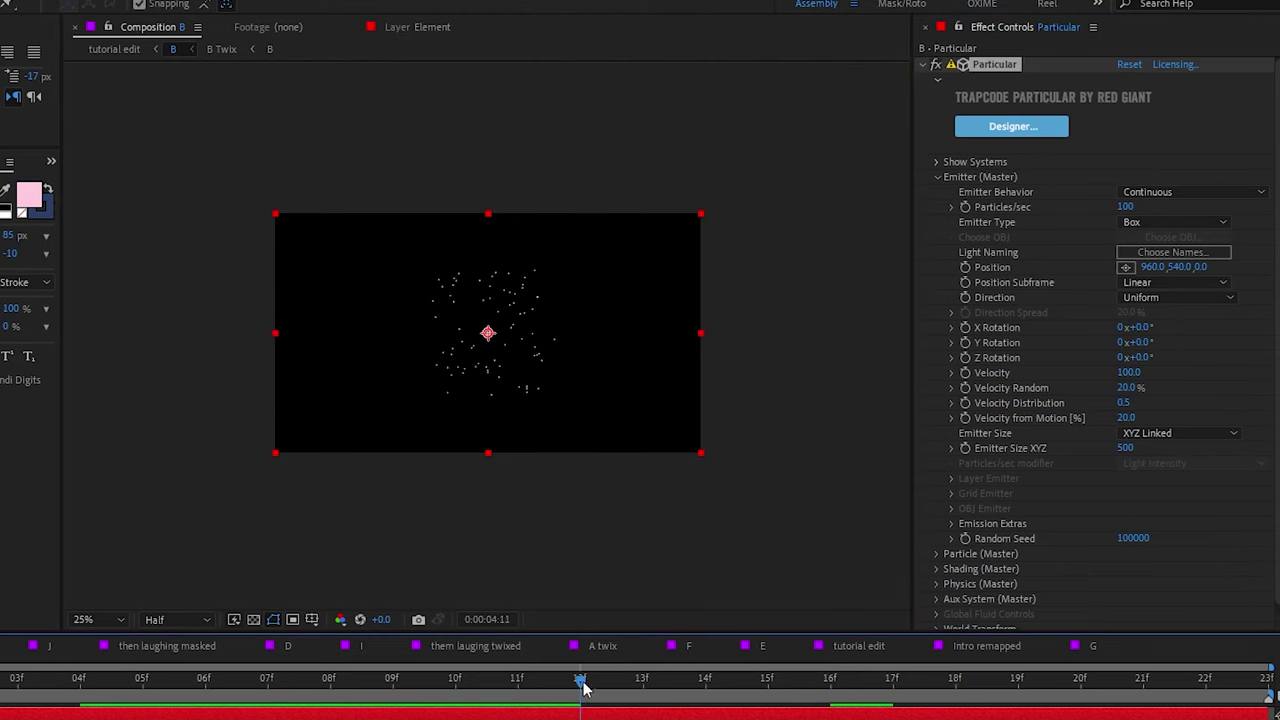
key("period")
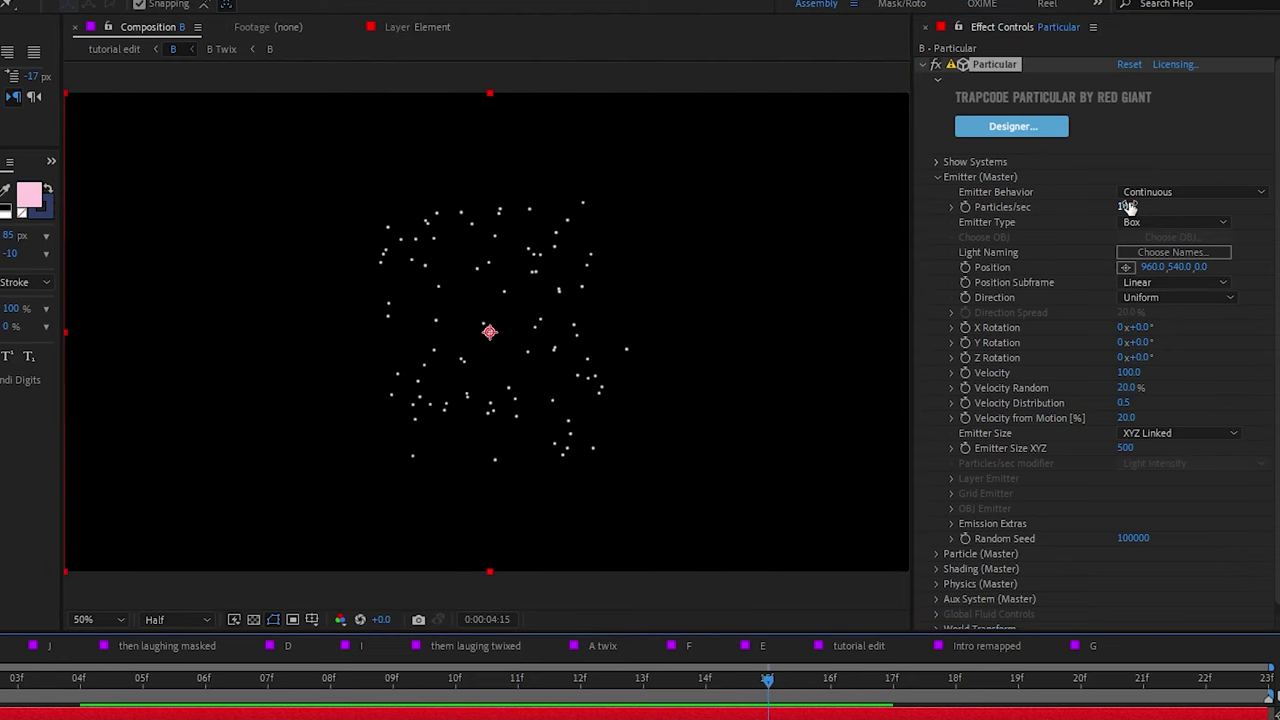
Step: Set Particles/sec to 100 and switch Emitter Size to XYZ Individual
left_click_drag(1128, 206, 1275, 205)
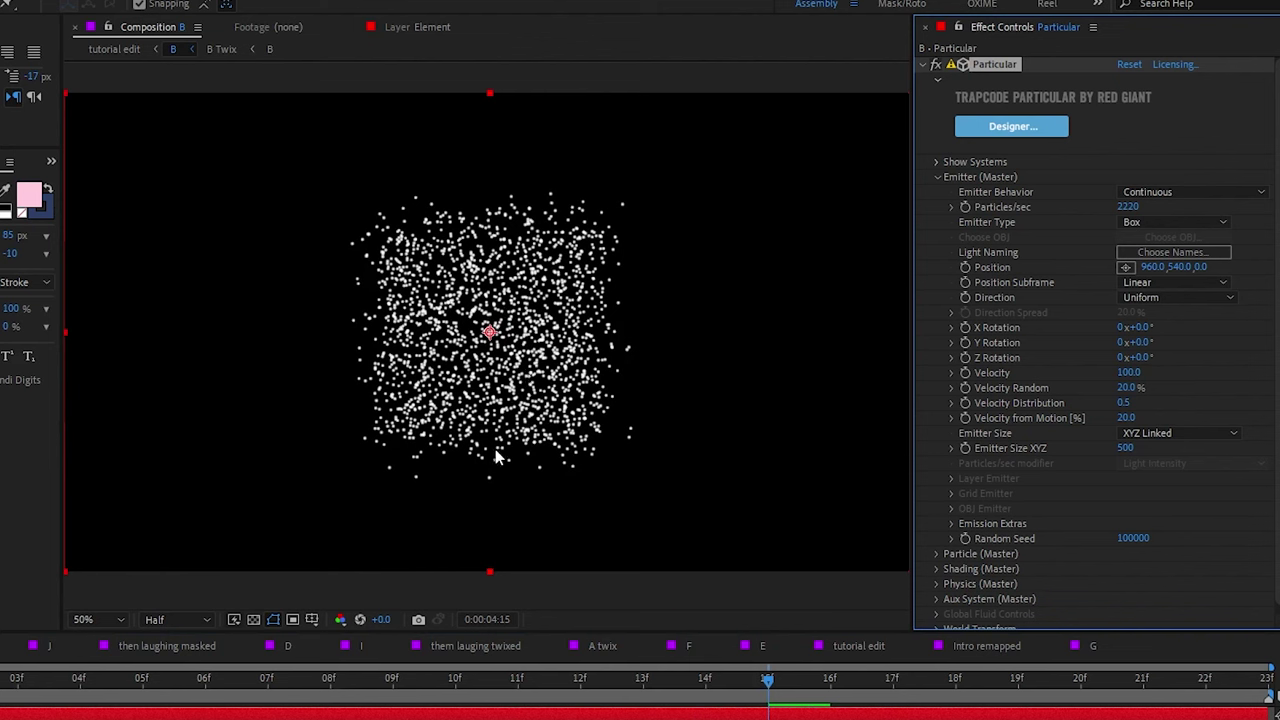
left_click(1128, 207)
type("100")
key("Return")
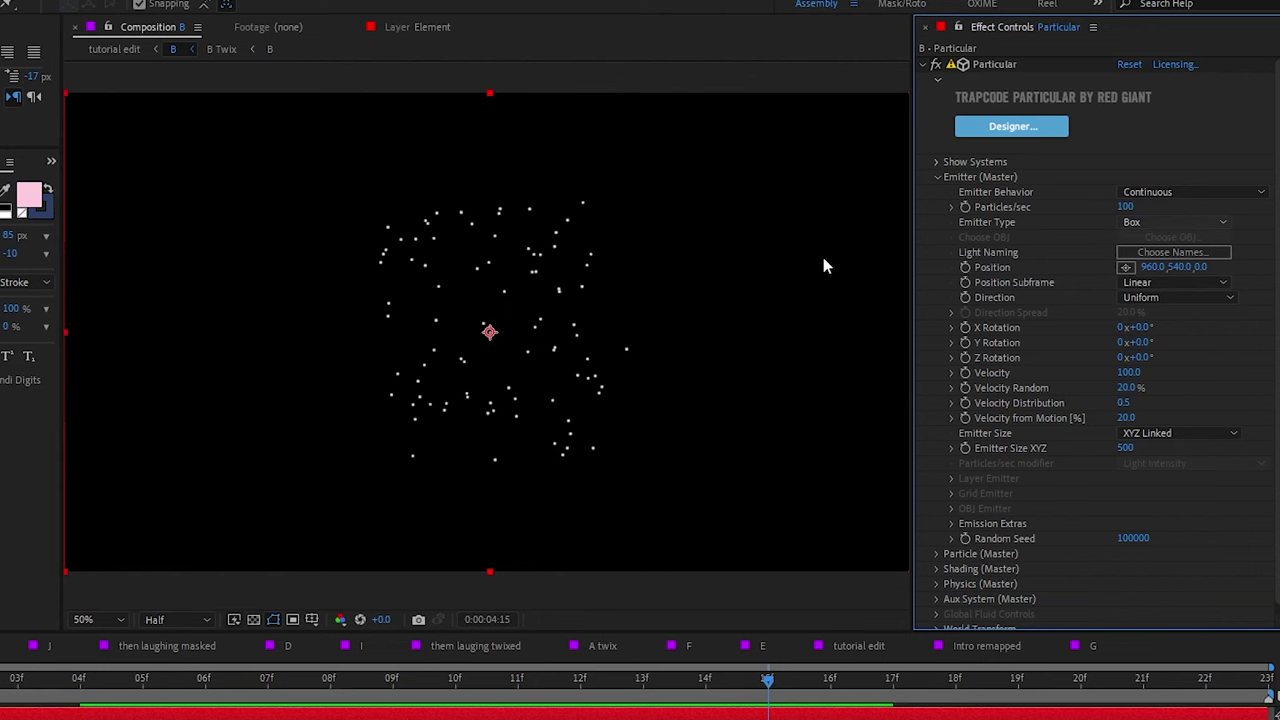
key("comma")
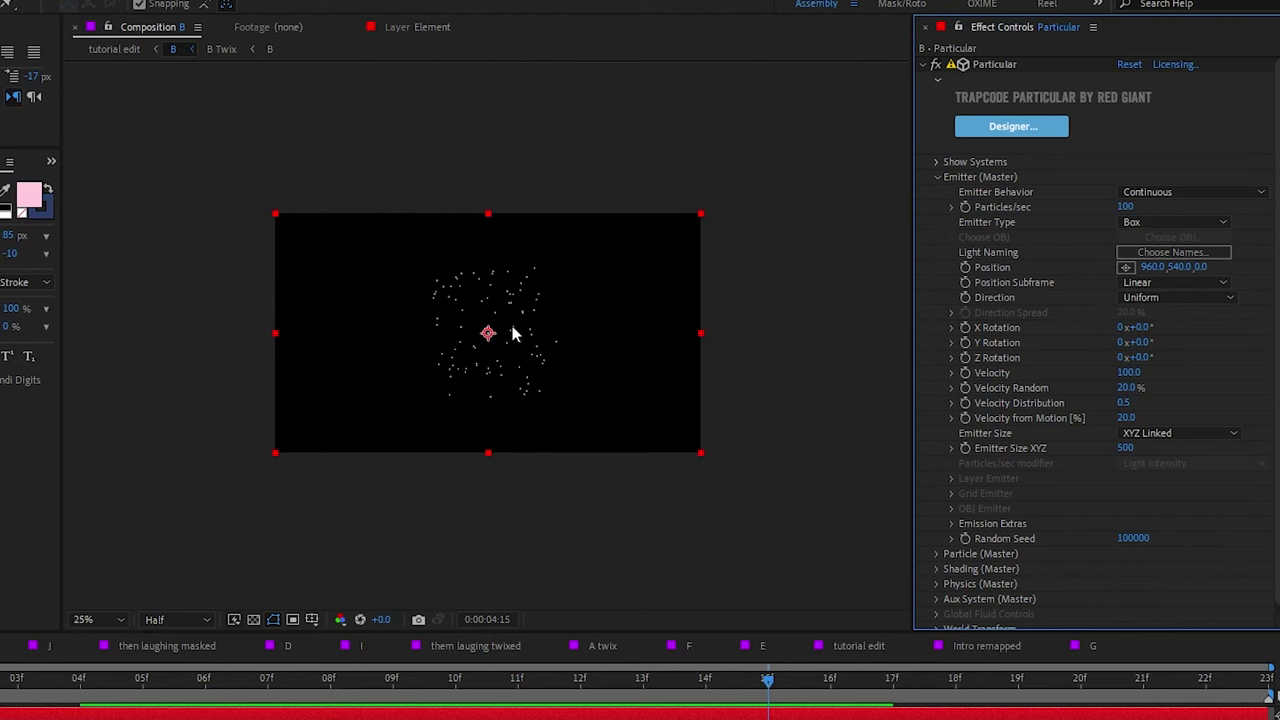
key("period")
key("comma")
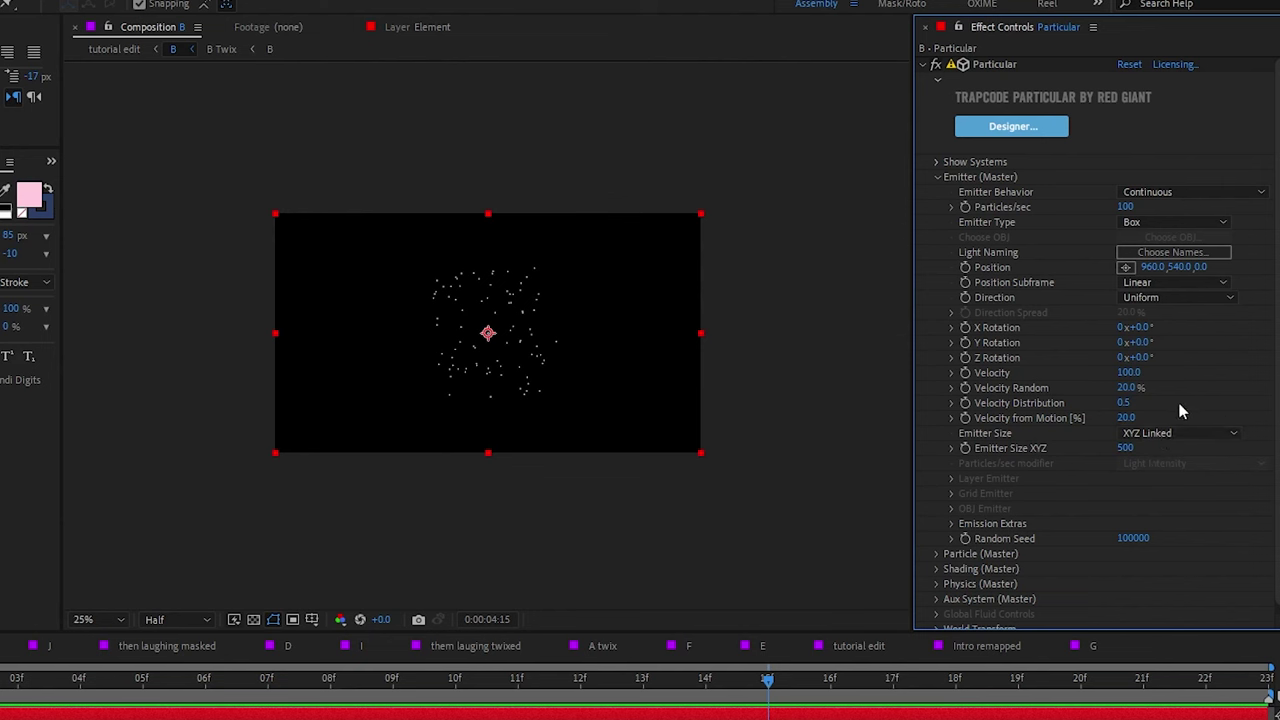
left_click(1184, 432)
left_click(1191, 472)
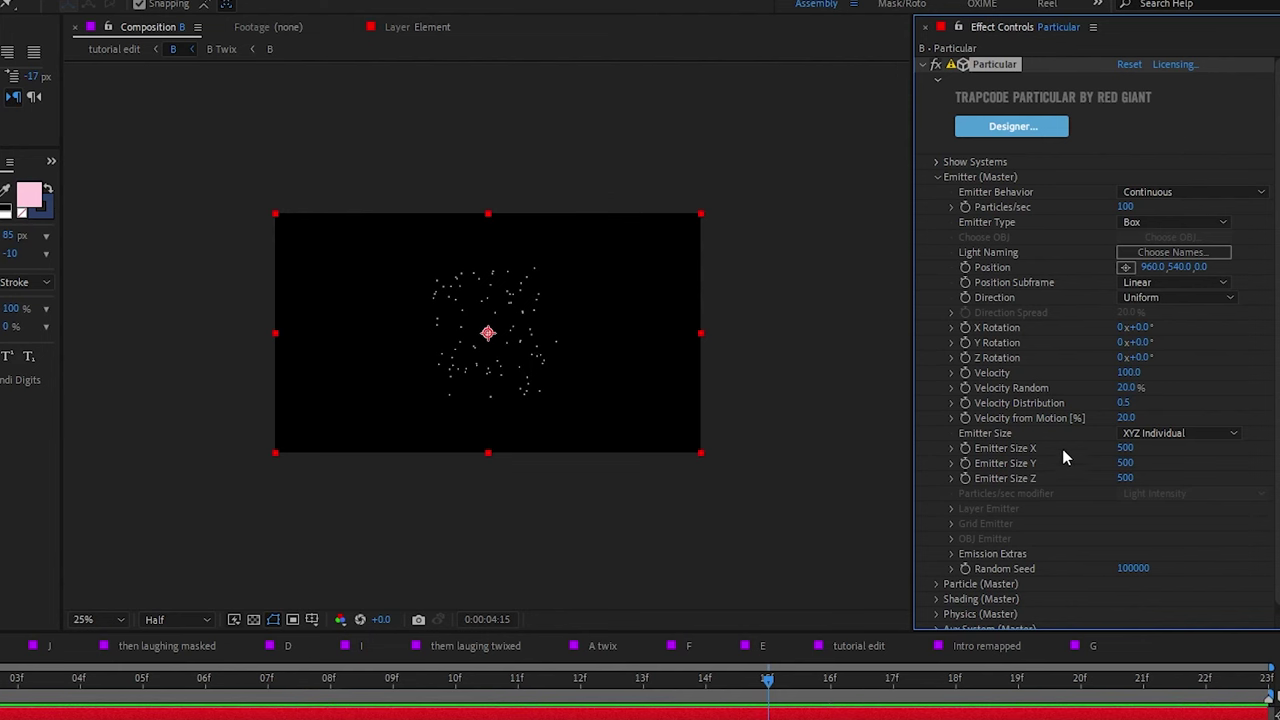
Step: Size the box emitter to 1201 on X, 1018 on Y and 500 on Z
left_click_drag(1125, 463, 1190, 463)
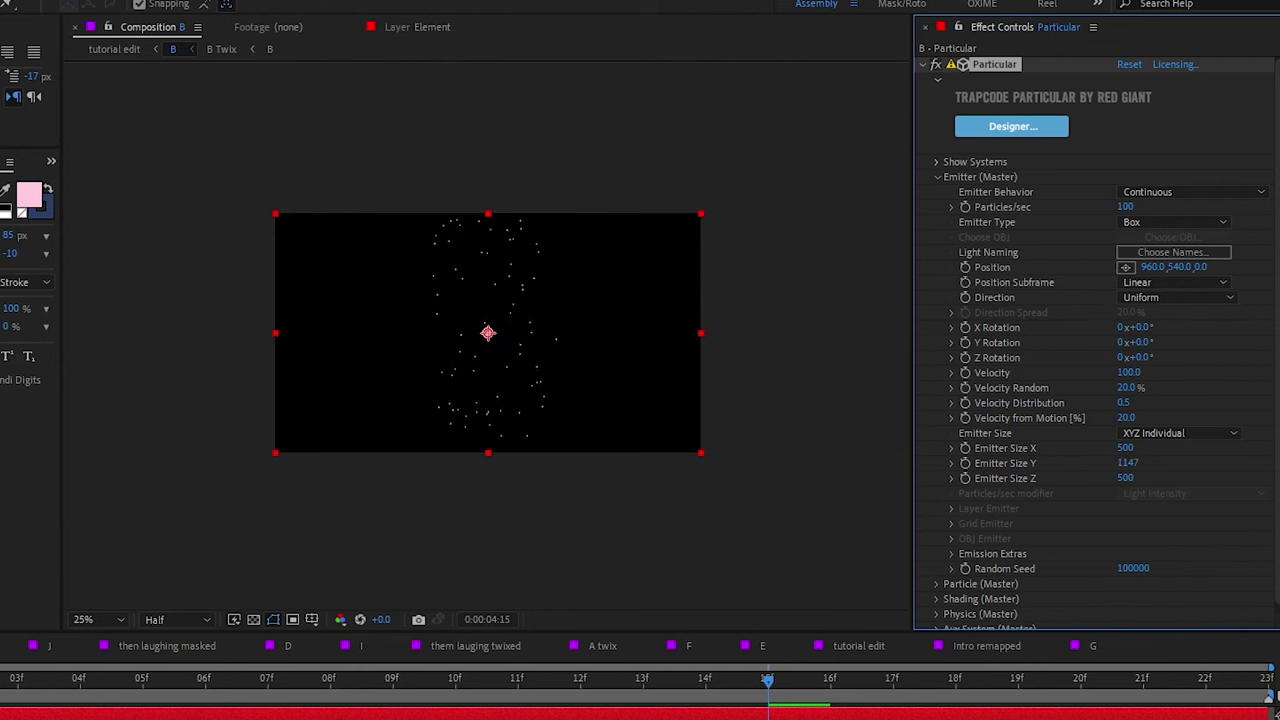
mouse_move(1125, 463)
left_mouse_down()
mouse_move(1076, 456)
mouse_move(1239, 451)
left_mouse_up()
left_click_drag(1138, 479, 1210, 477)
mouse_move(1144, 530)
left_mouse_down()
mouse_move(1123, 528)
mouse_move(1133, 543)
left_mouse_up()
left_click(1128, 478)
type("5")
left_click(1089, 493)
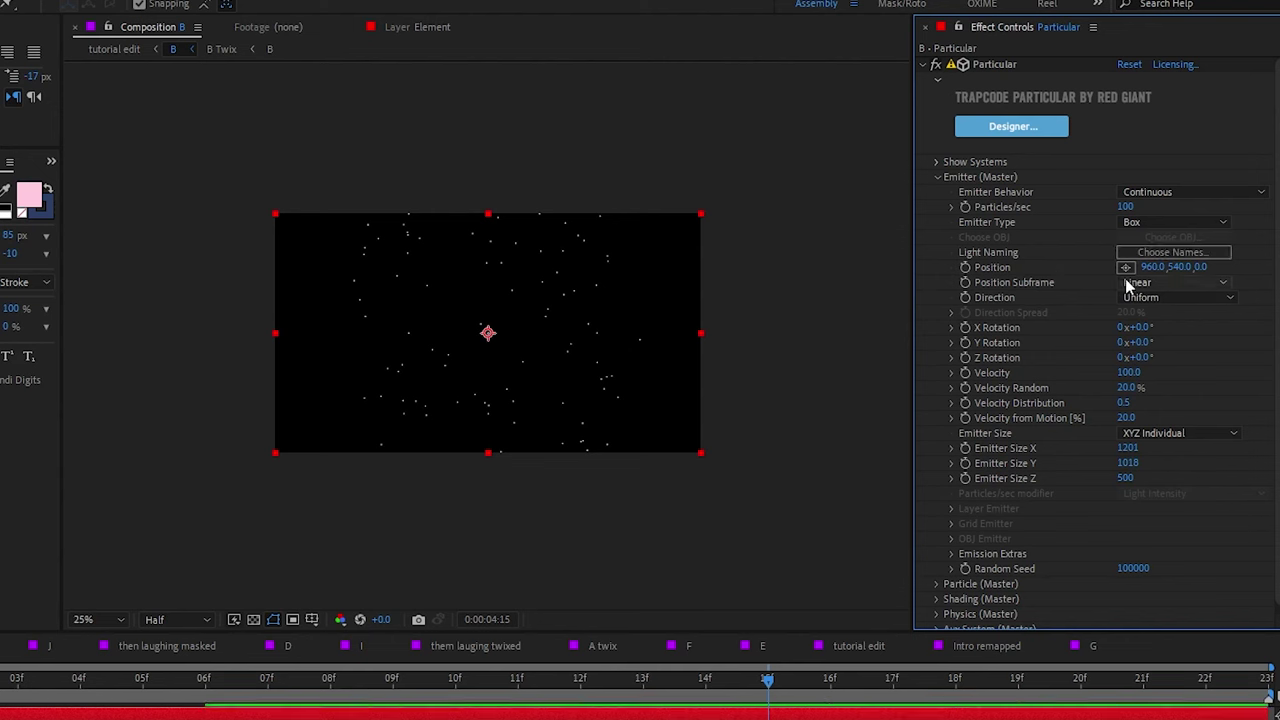
Step: Move the emitter left to x 273 and preview the particles at Half resolution
left_click_drag(1152, 267, 854, 280)
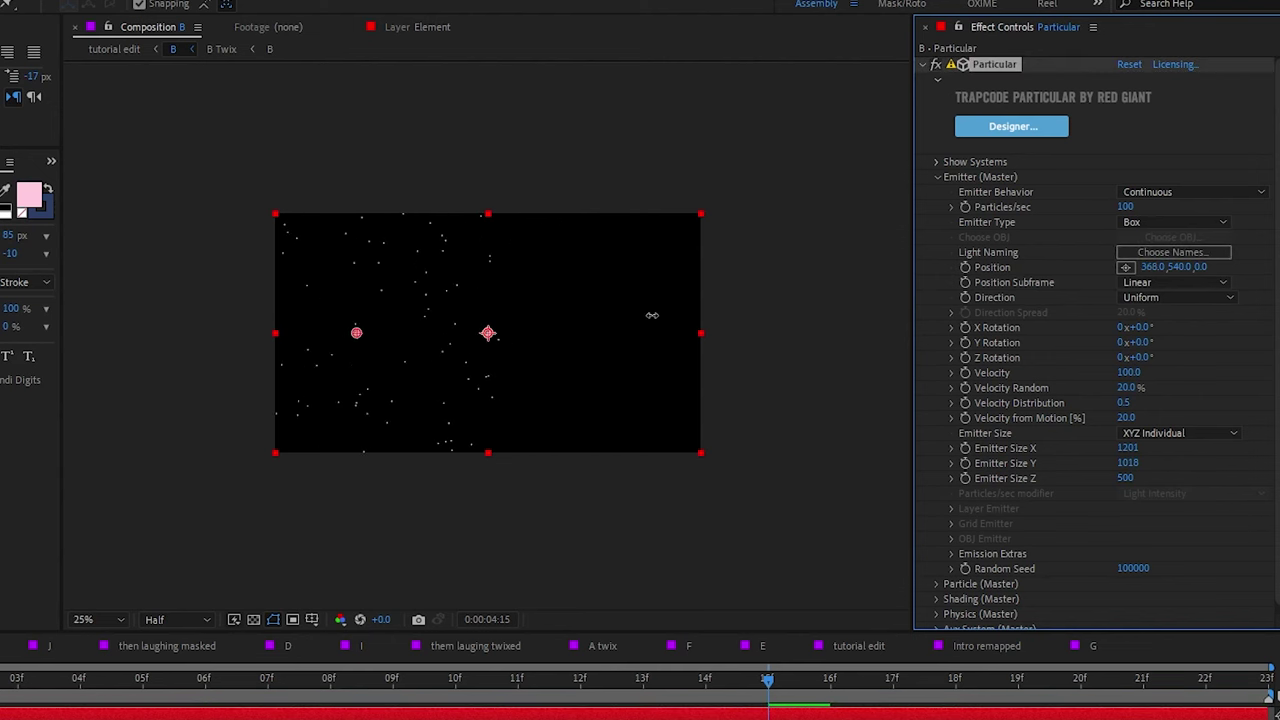
left_click_drag(854, 280, 222, 531)
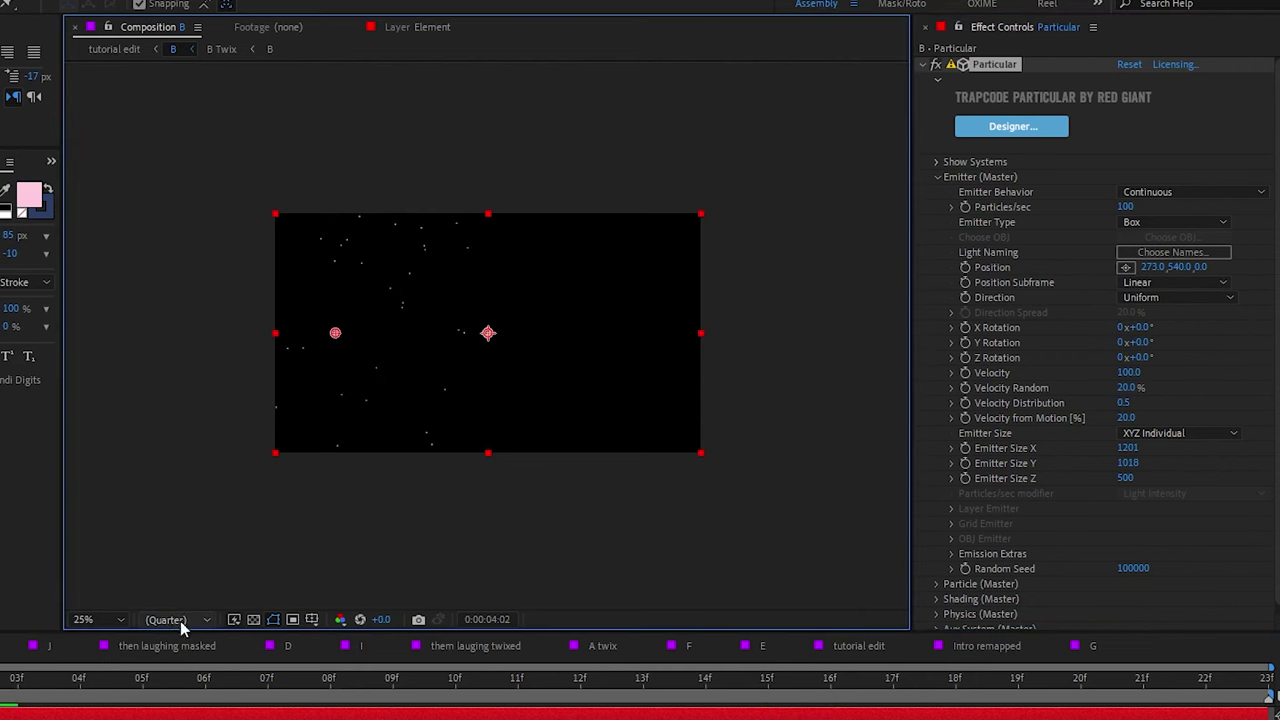
left_click(180, 621)
left_click(185, 681)
key("space")
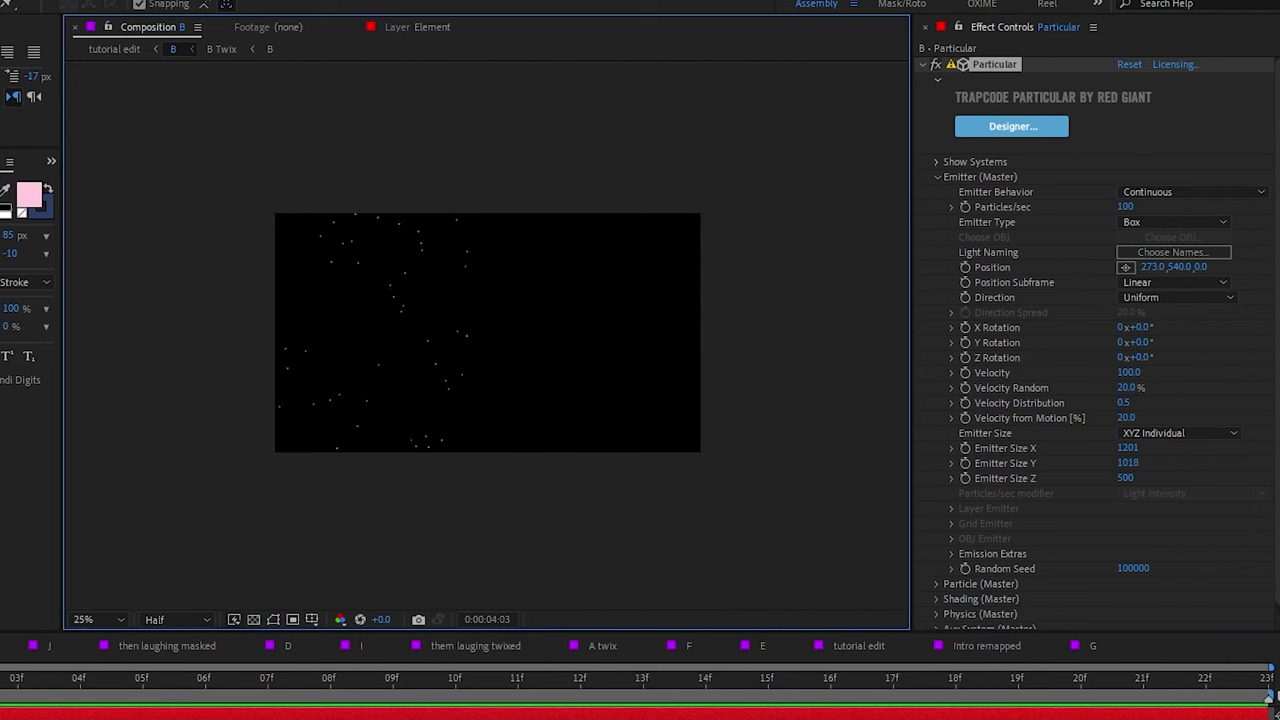
key("space")
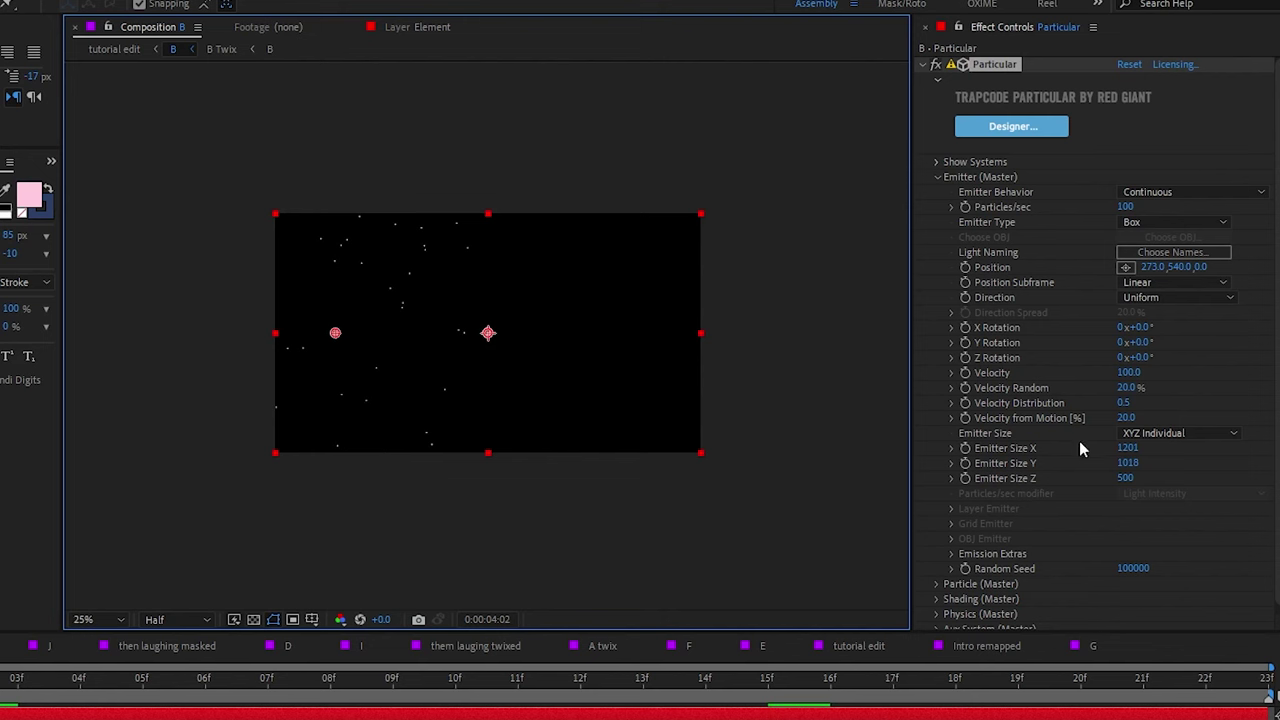
key("space")
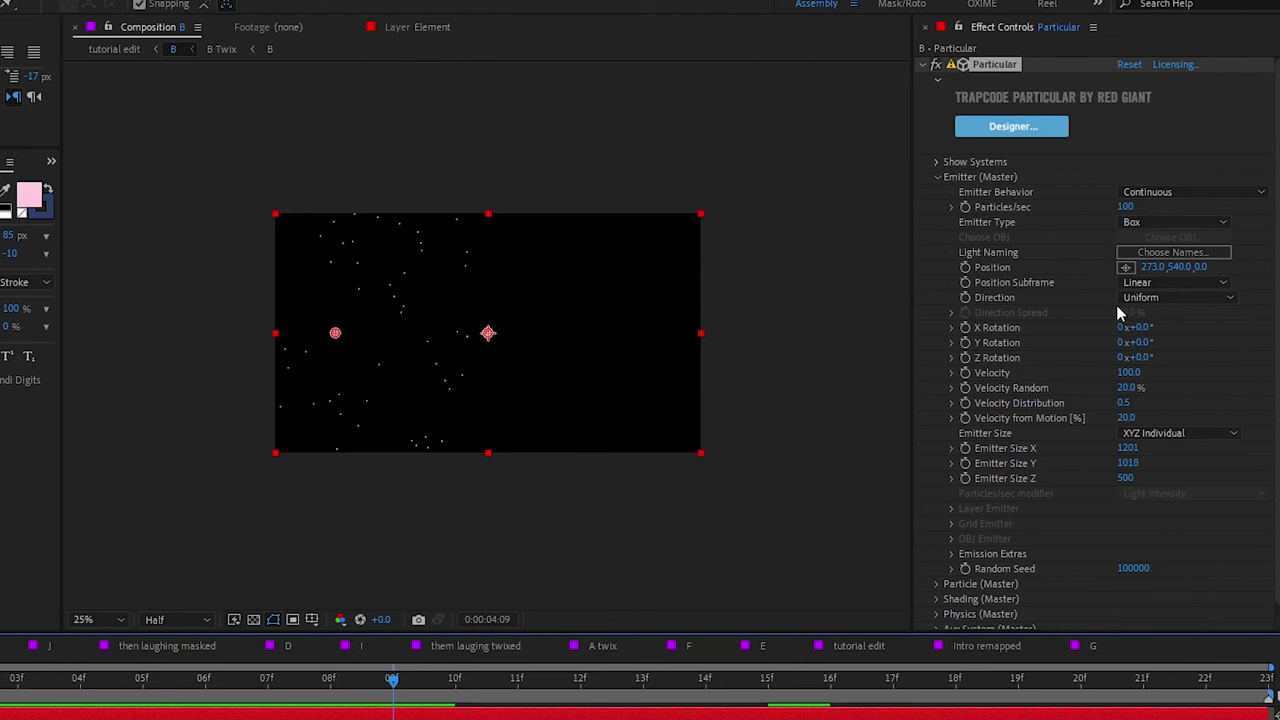
Step: Try tilting the emission on the X and Z axes, then undo both rotations
mouse_move(1140, 327)
left_mouse_down()
mouse_move(1166, 327)
mouse_move(1098, 342)
mouse_move(1158, 342)
left_mouse_up()
key("ctrl+z")
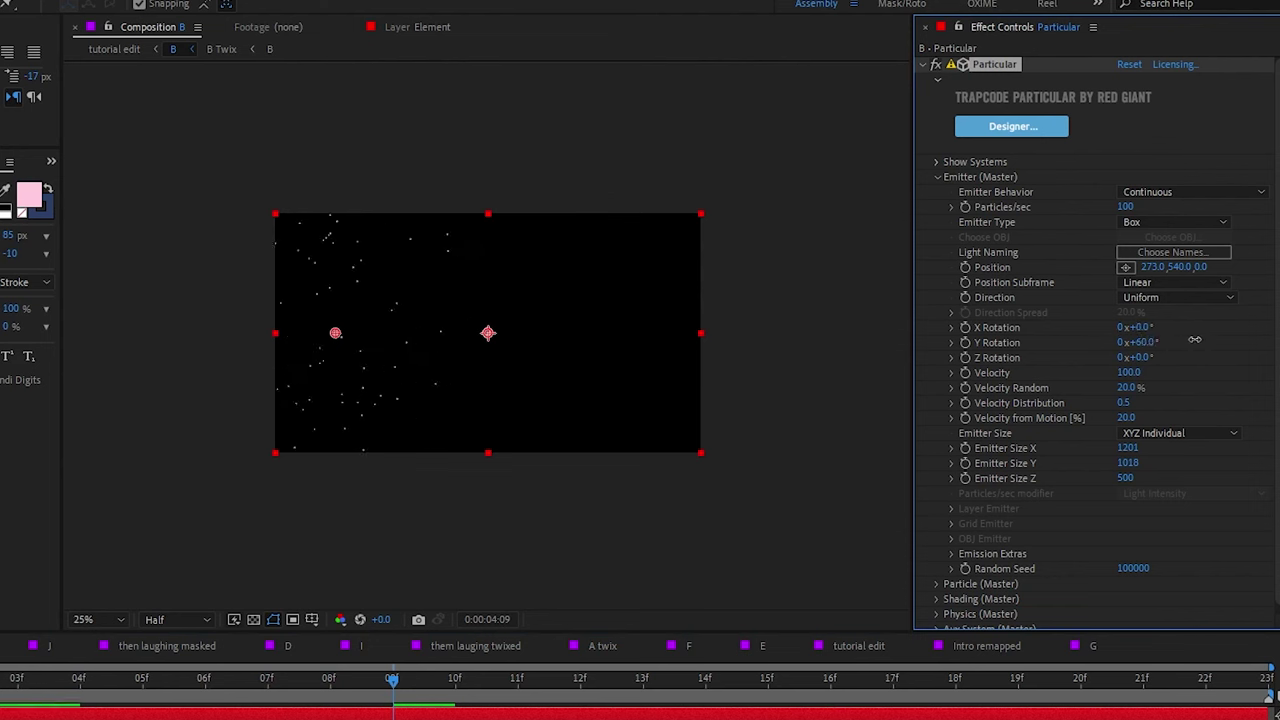
key("ctrl+z")
key("ctrl+z")
key("ctrl+z")
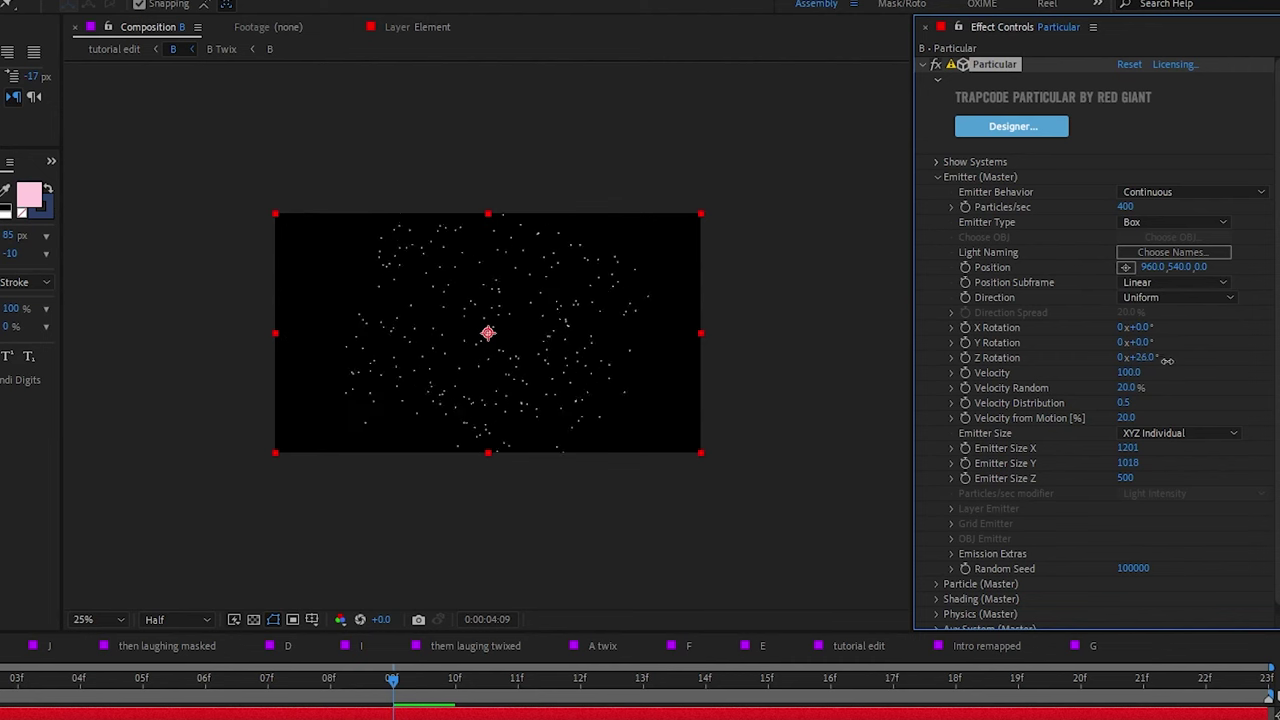
mouse_move(1136, 357)
left_mouse_down()
mouse_move(1116, 356)
mouse_move(1243, 341)
mouse_move(1143, 362)
left_mouse_up()
key("ctrl+z")
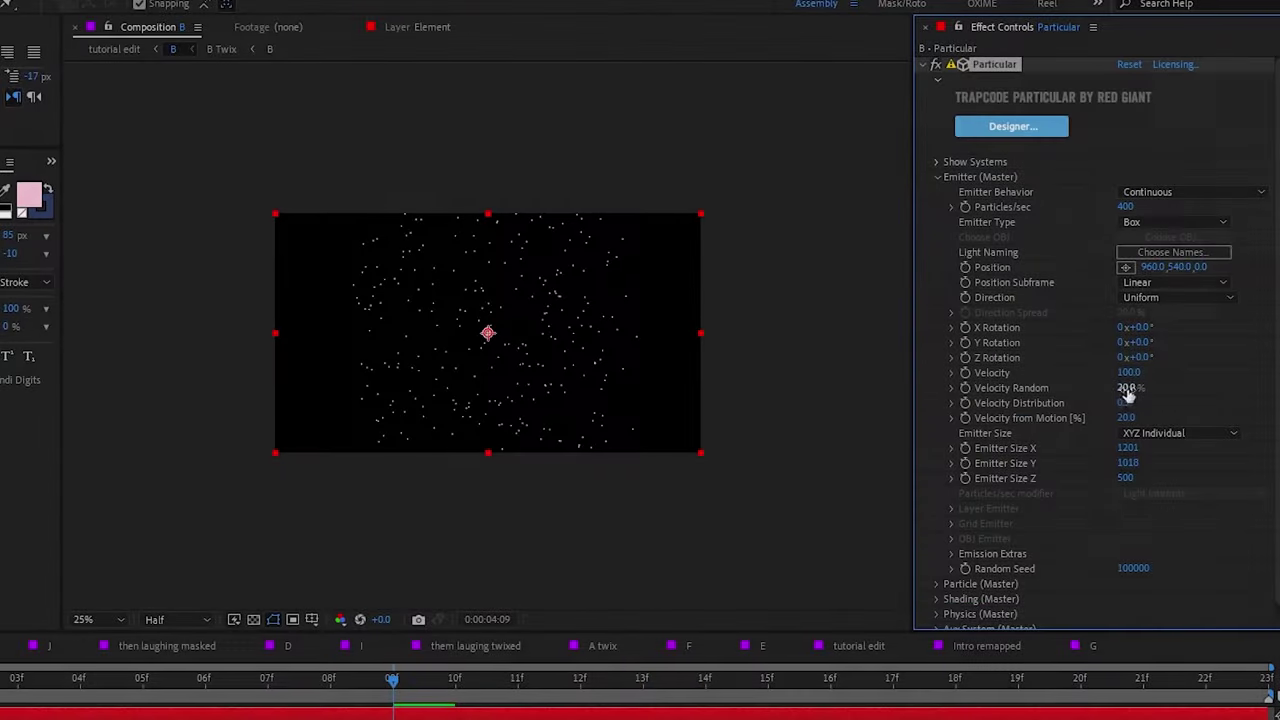
Step: Set the emitter Velocity to 20 and scrub Position X down to 210
mouse_move(1128, 387)
left_mouse_down()
mouse_move(1261, 378)
mouse_move(1099, 397)
mouse_move(1270, 396)
left_mouse_up()
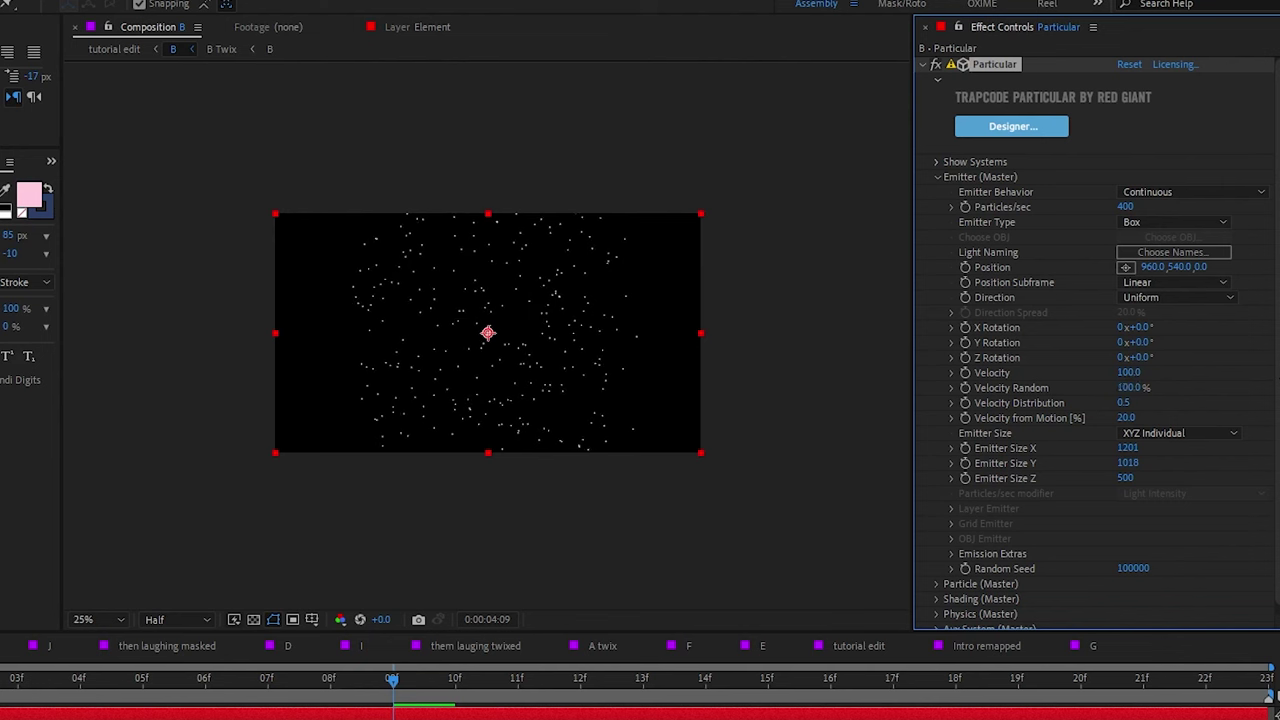
key("space")
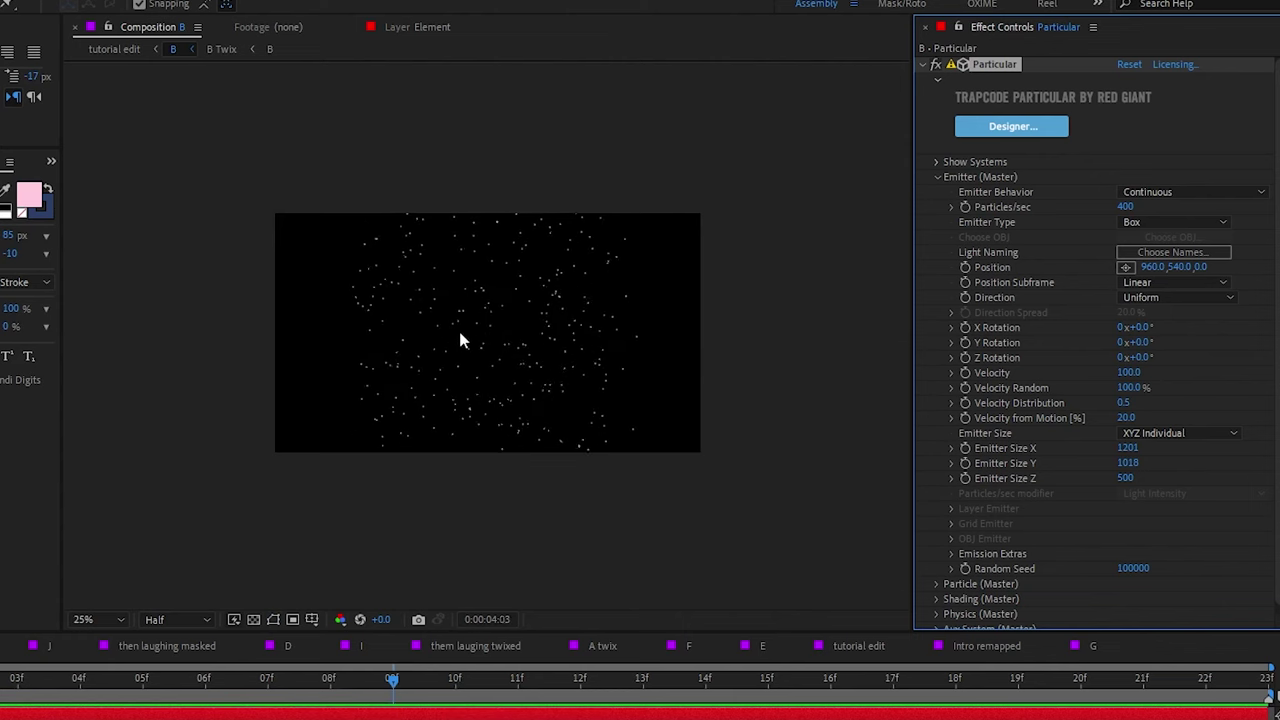
key("space")
type("0")
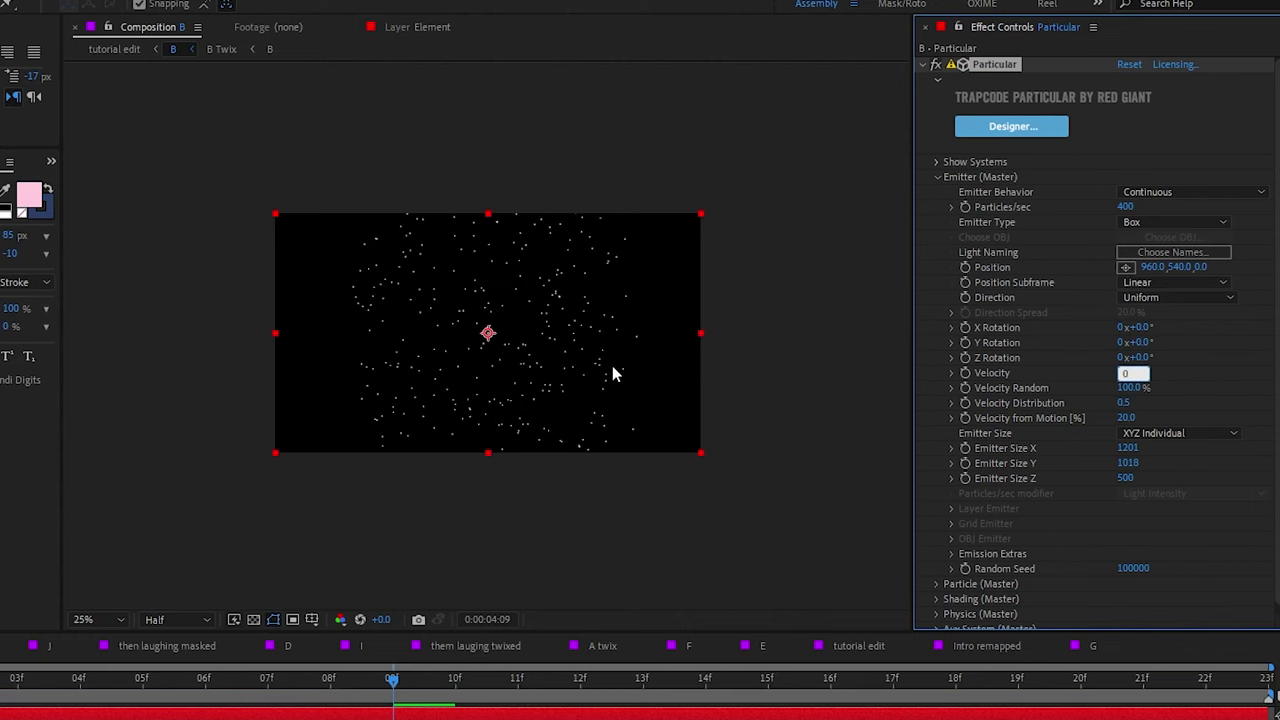
key("Return")
key("space")
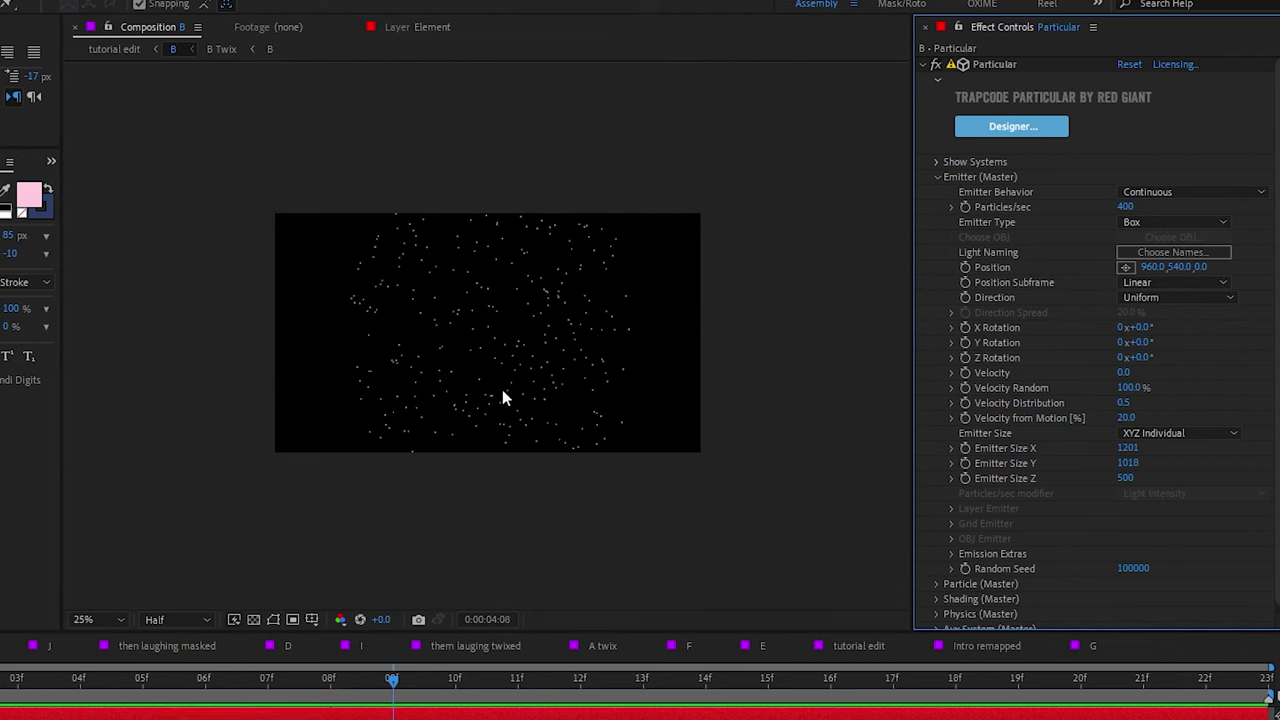
left_click(1130, 373)
type("20")
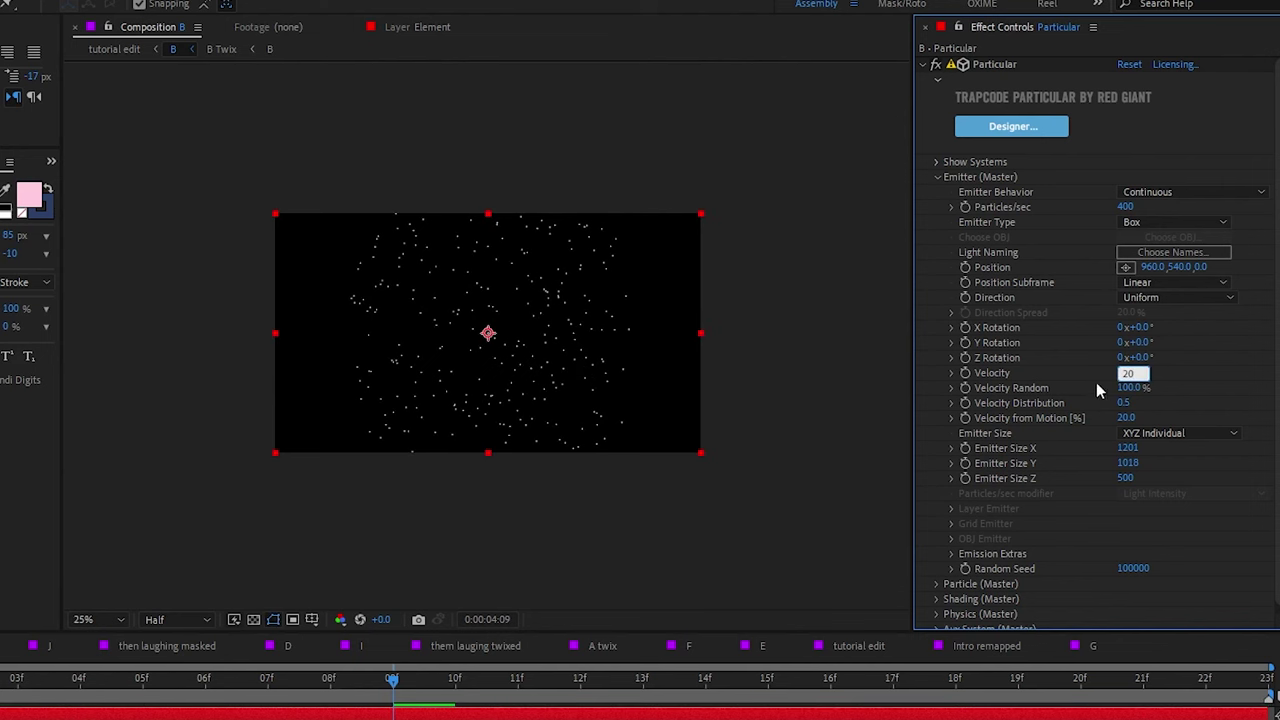
key("Return")
scroll(997, 433, "down", 1)
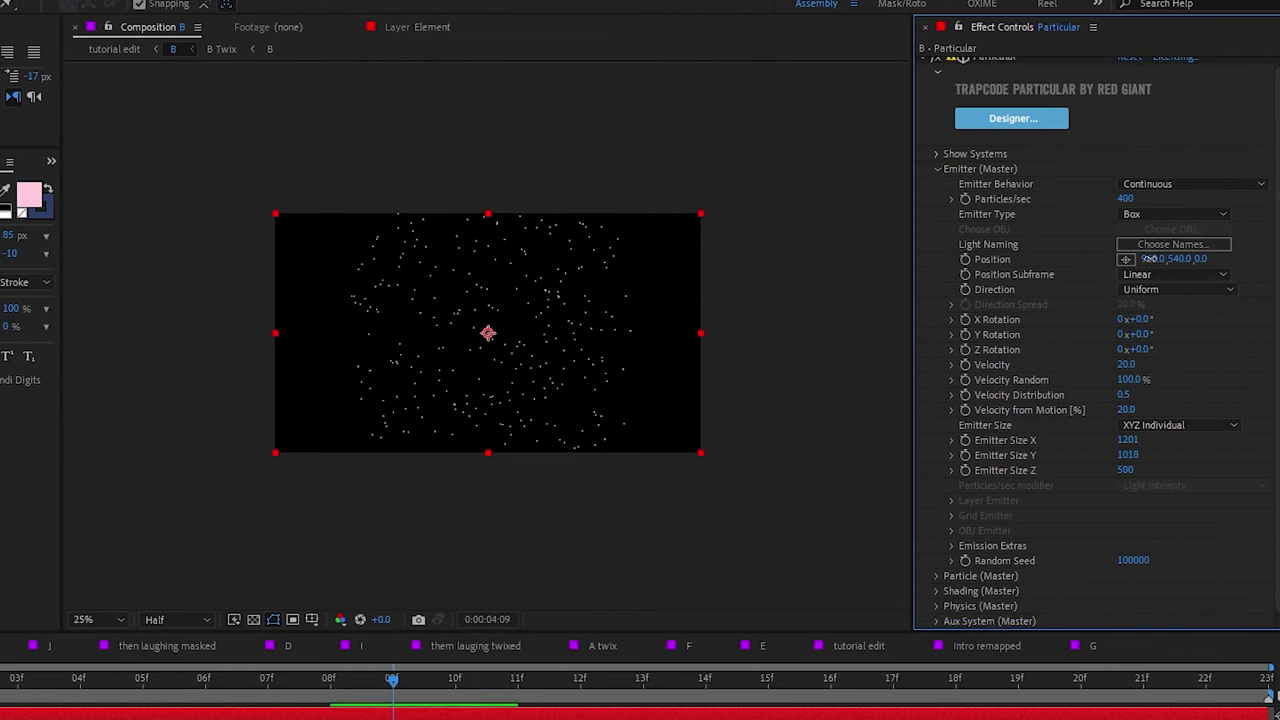
left_click_drag(1155, 258, 520, 289)
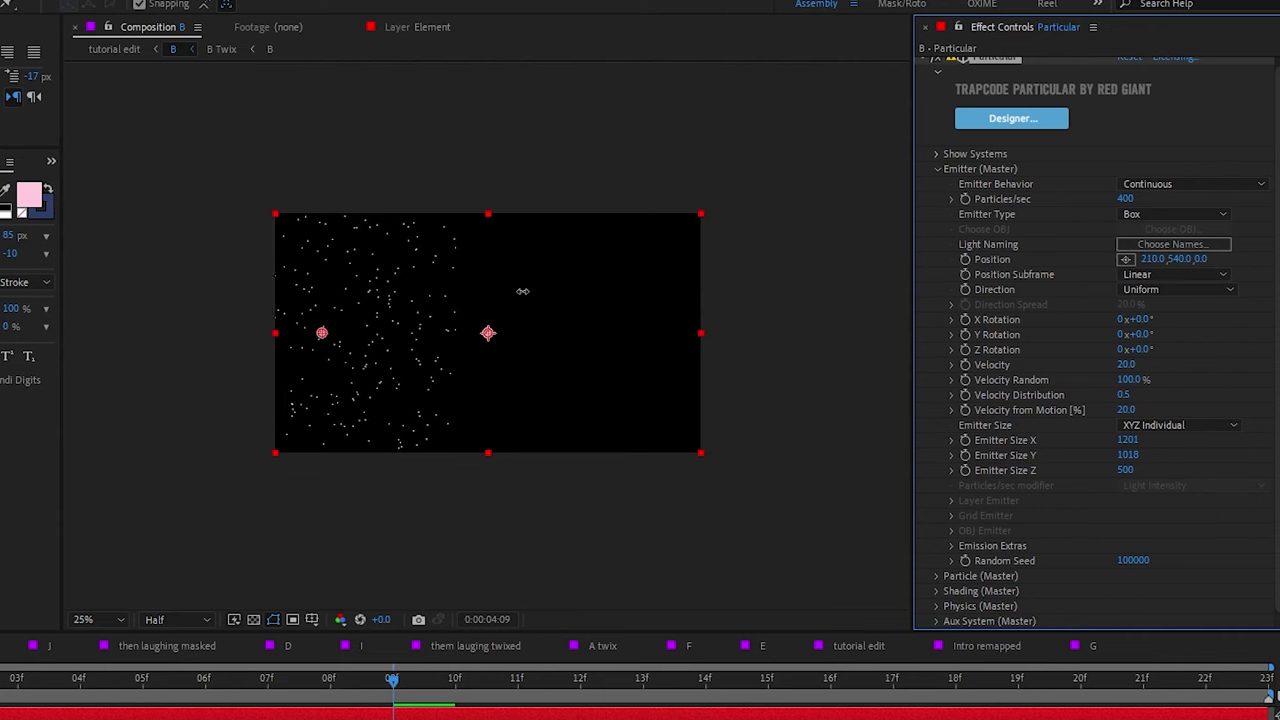
Step: Collapse Emitter, expand Physics (Master) and keep the Physics Model on Air
left_click(937, 154)
left_click(937, 294)
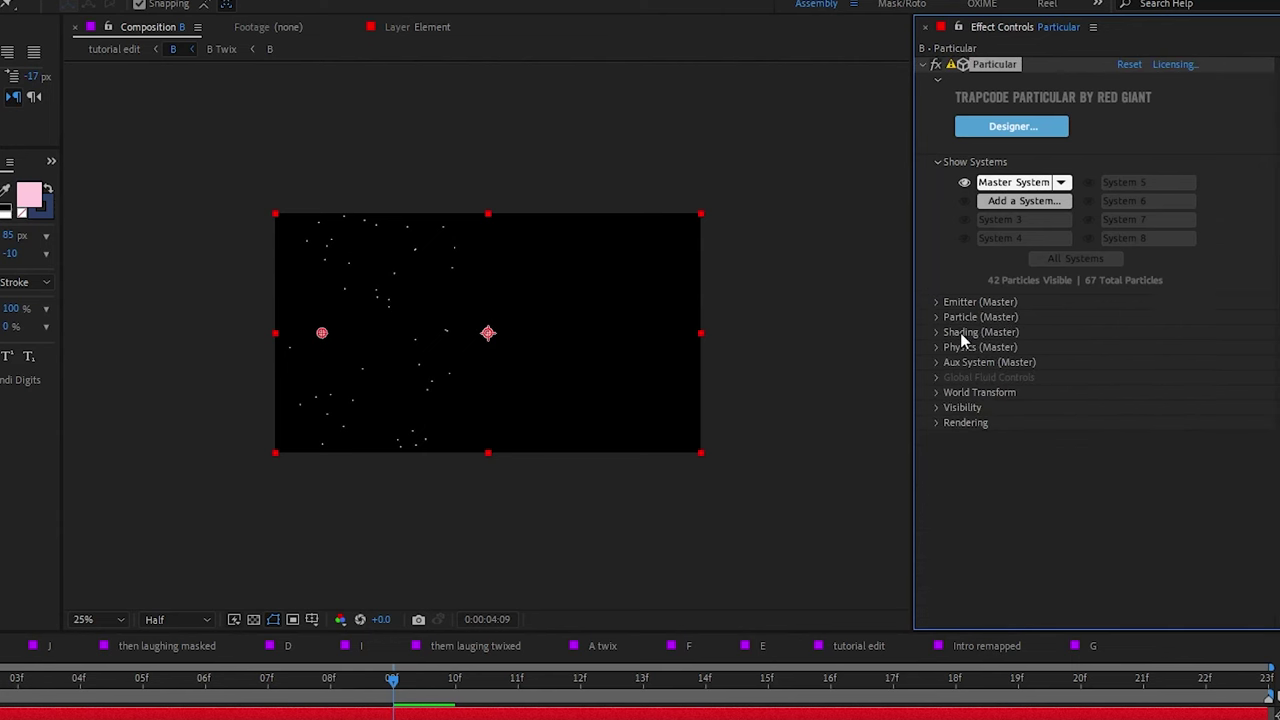
left_click(937, 347)
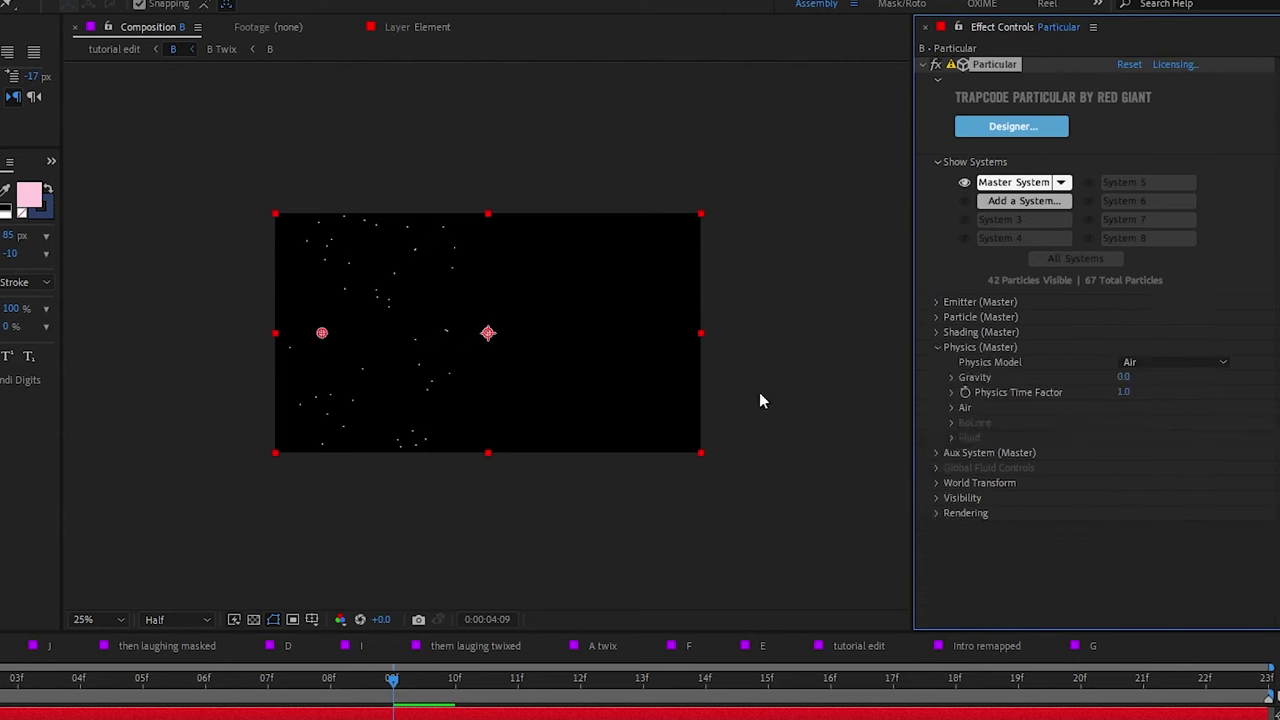
left_click(1154, 363)
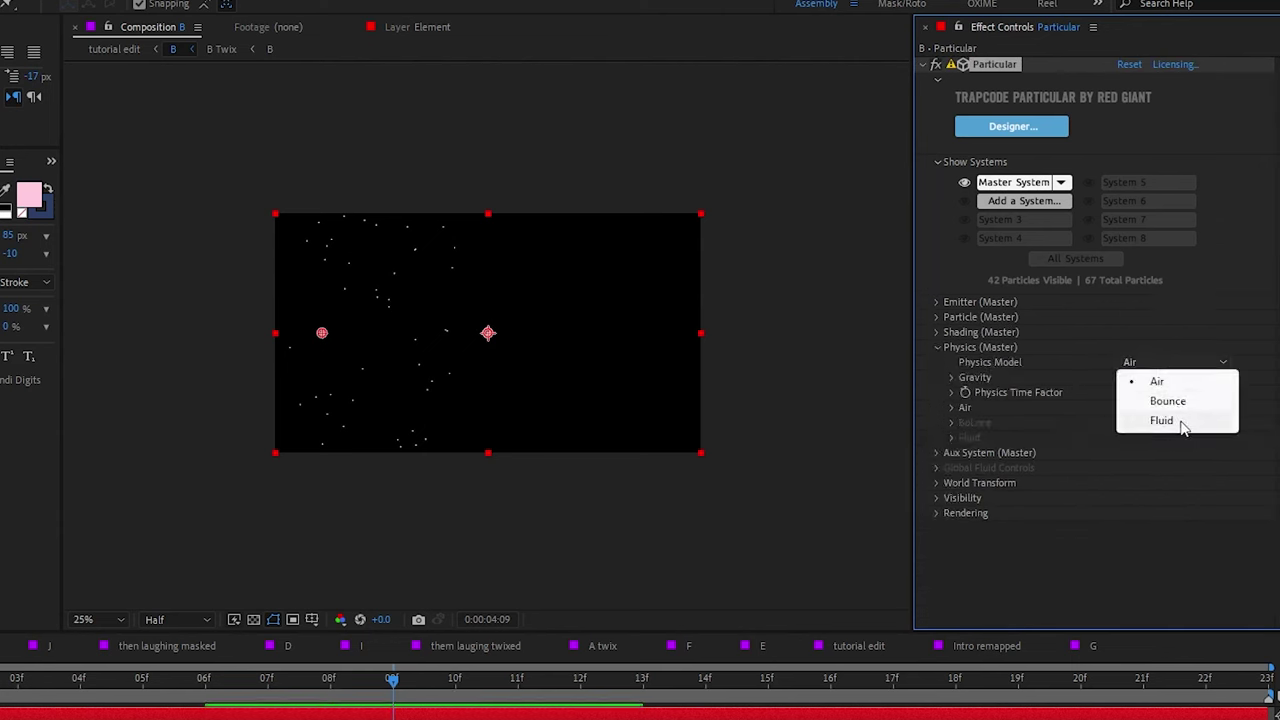
left_click(1123, 375)
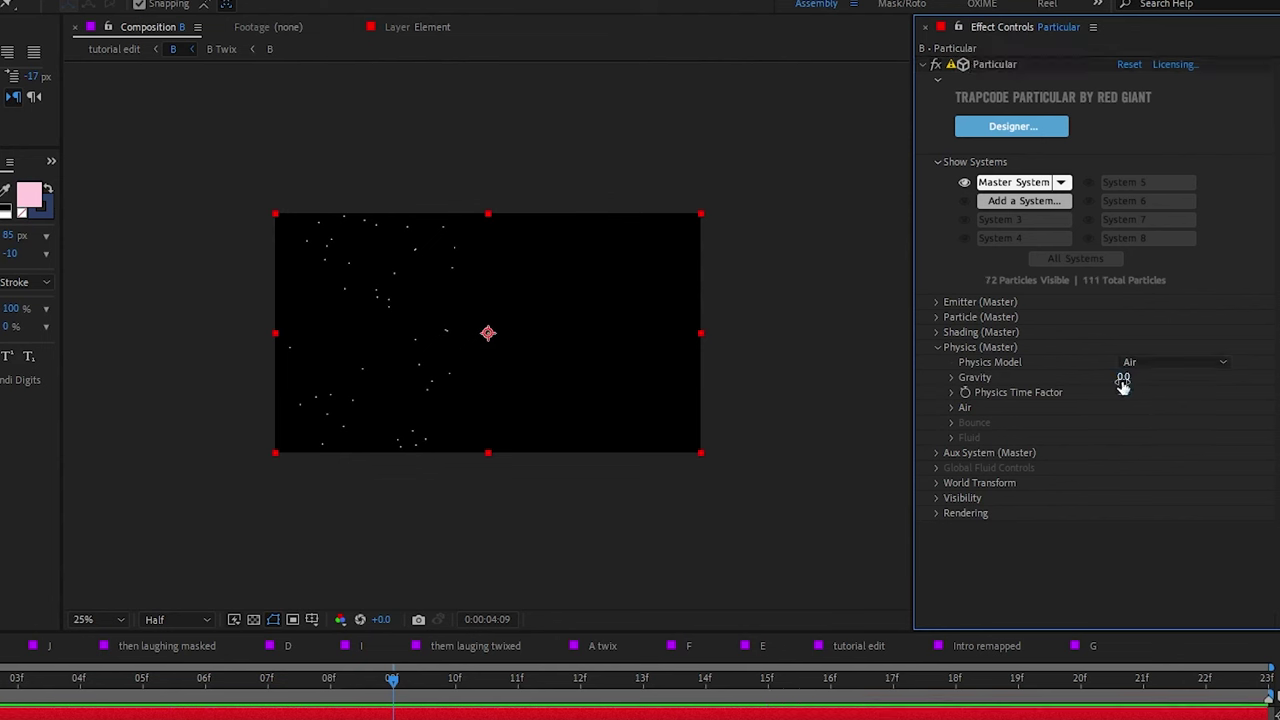
Step: Set Gravity to -120 and preview the particles rising
left_click_drag(1123, 380, 461, 345)
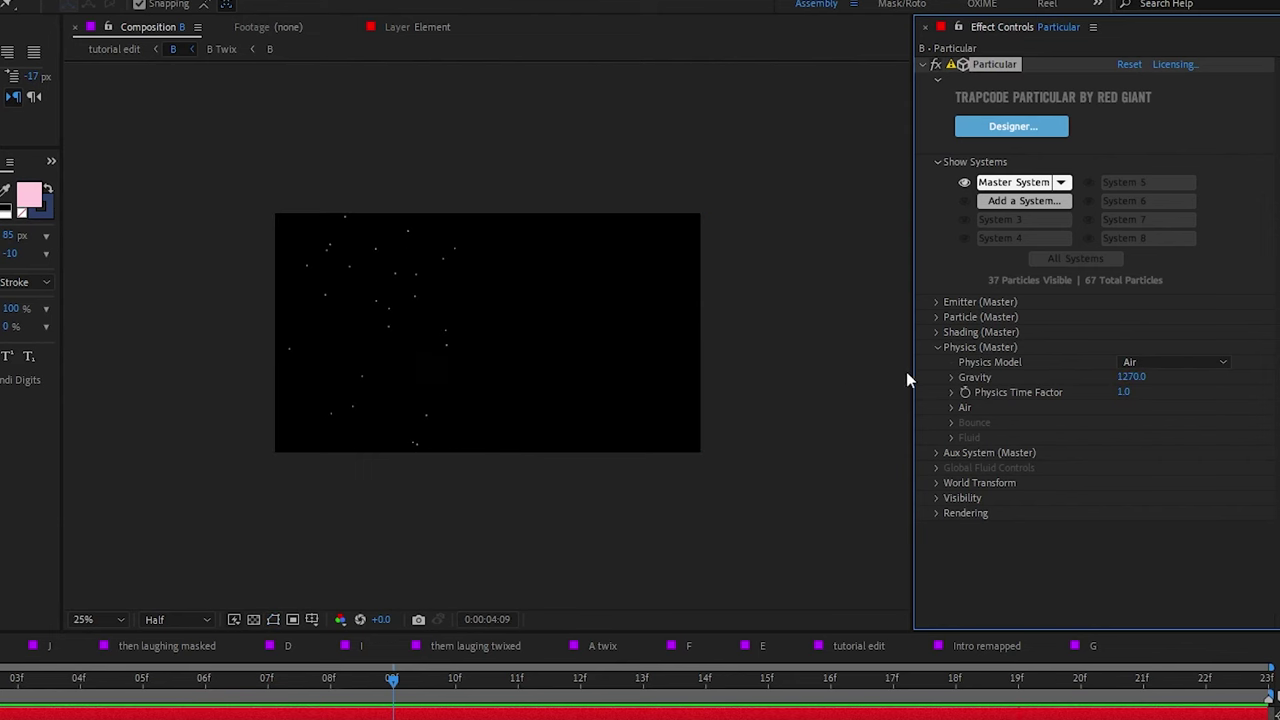
left_click_drag(1131, 377, 548, 392)
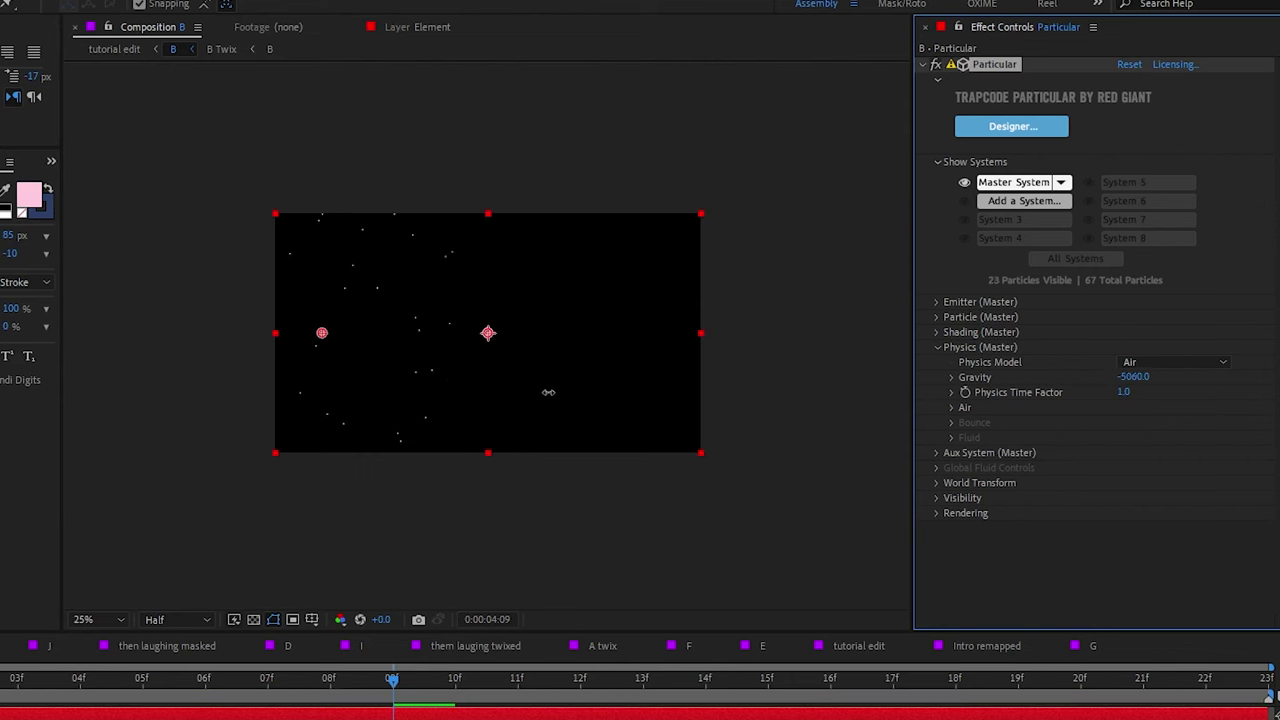
left_click_drag(1140, 377, 1143, 380)
left_click(1136, 377)
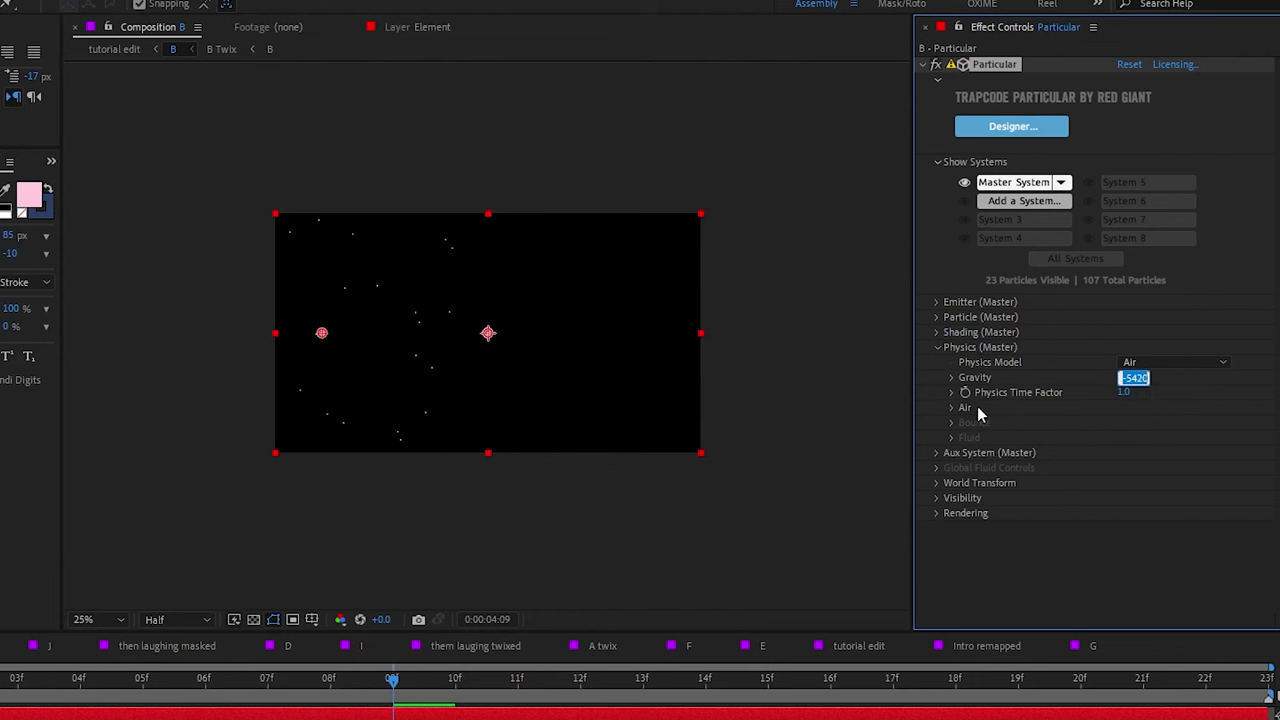
type("-20")
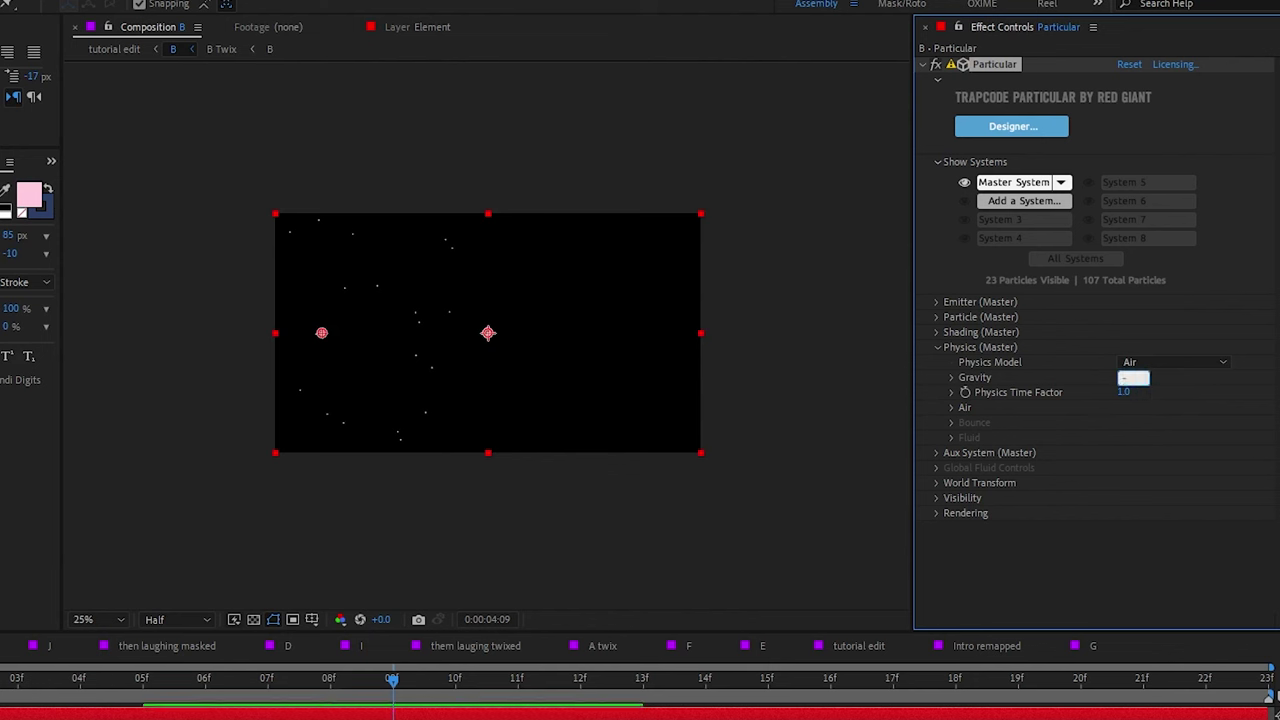
key("Return")
key("space")
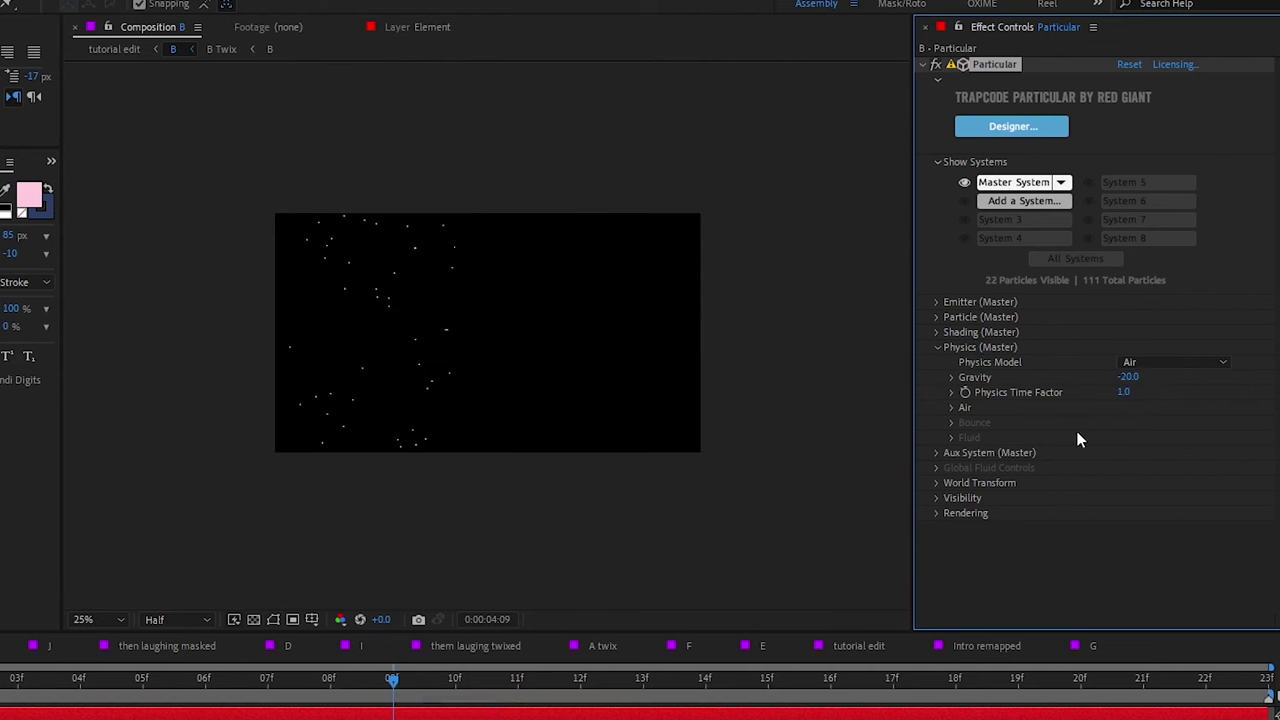
key("space")
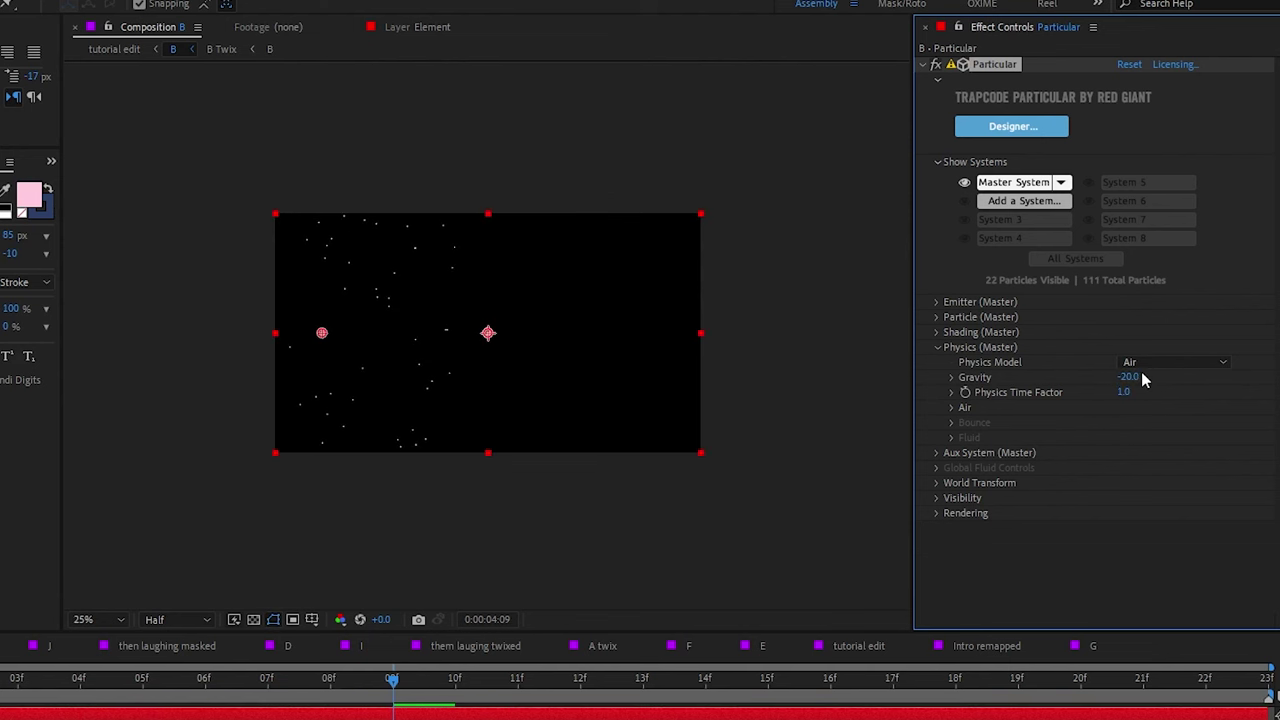
mouse_move(1128, 377)
left_mouse_down()
mouse_move(1109, 385)
mouse_move(1138, 391)
left_mouse_up()
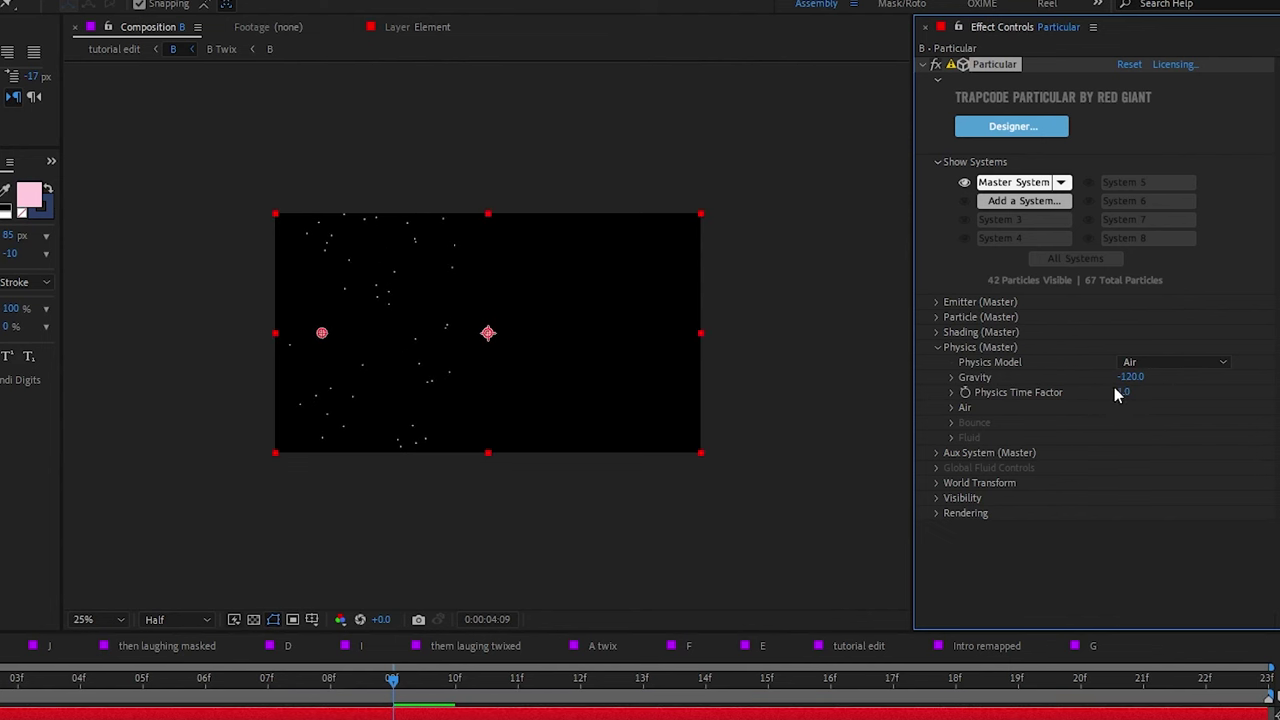
Step: Expand the Air settings and set Wind X to 1000
left_click(953, 410)
scroll(1015, 433, "down", 2)
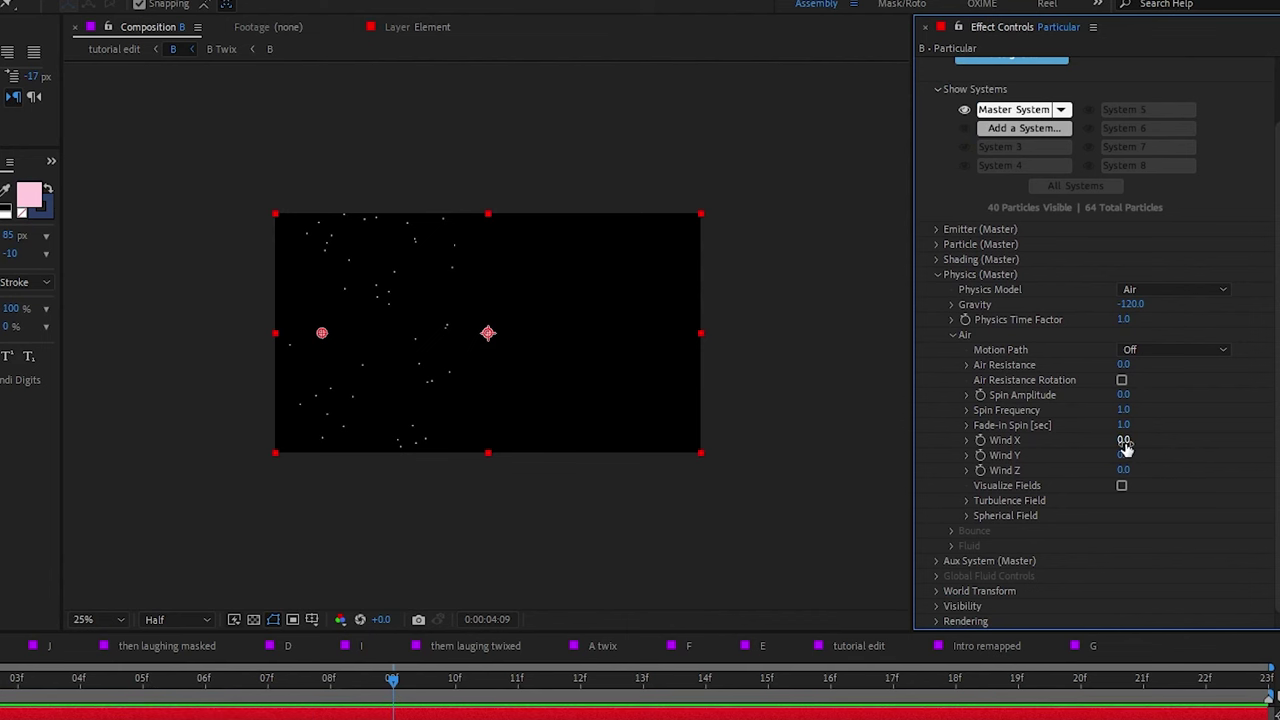
mouse_move(1125, 447)
left_mouse_down()
mouse_move(1225, 445)
mouse_move(998, 455)
mouse_move(1190, 439)
left_mouse_up()
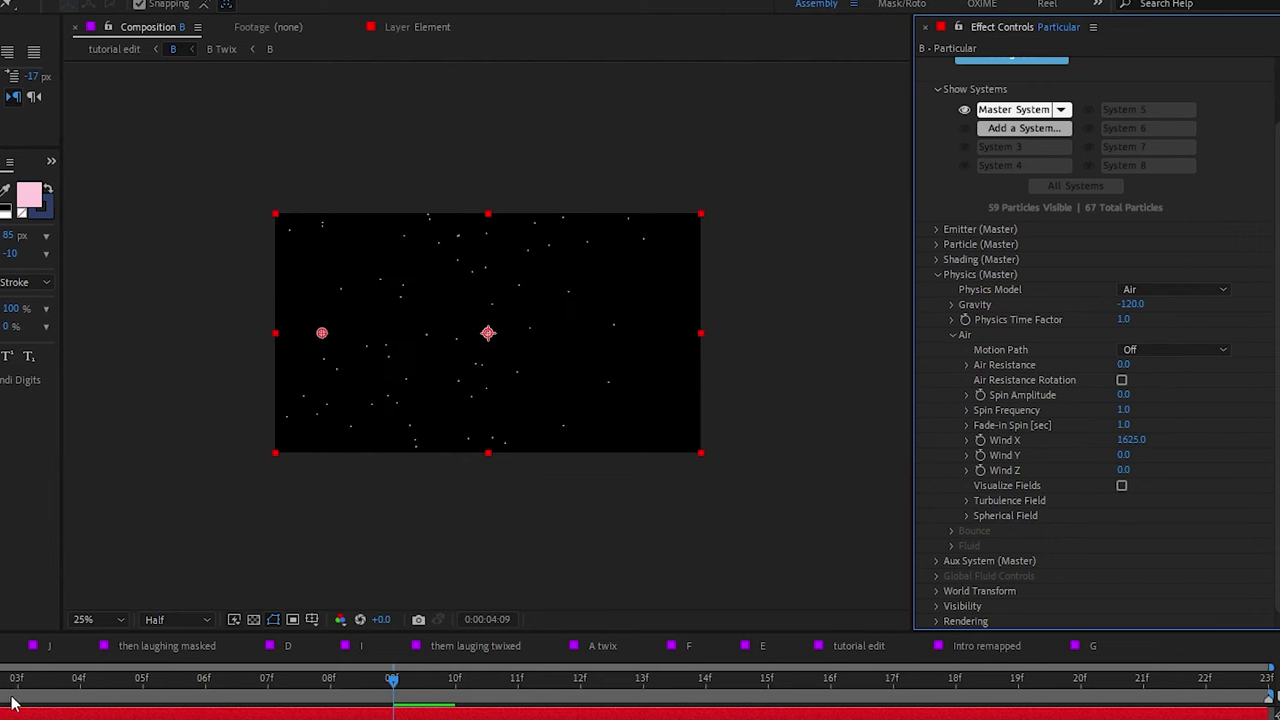
key("space")
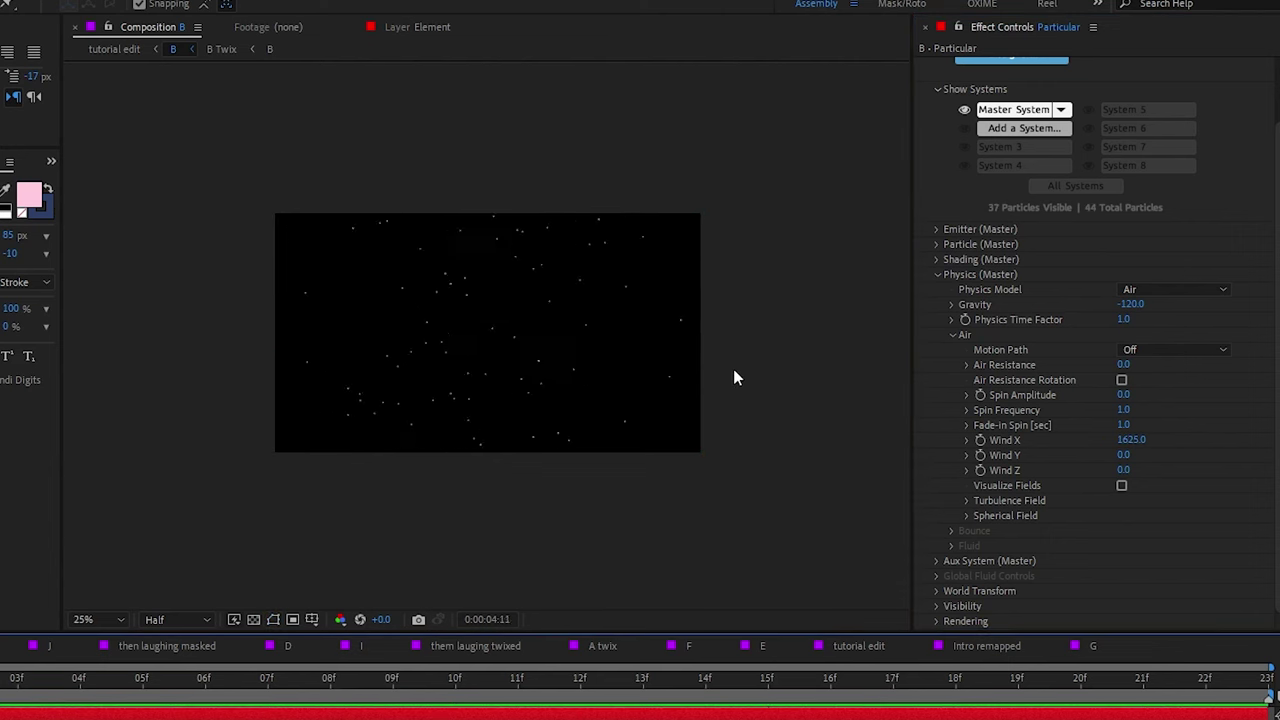
key("space")
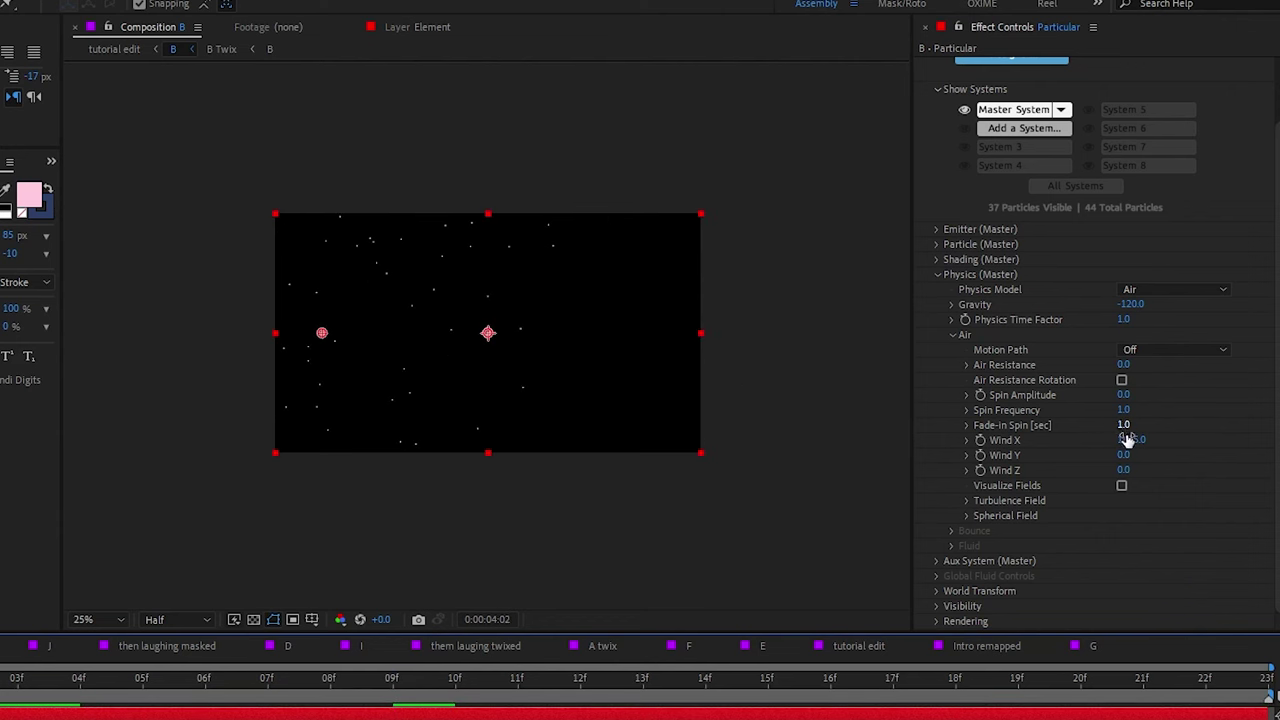
left_click(1127, 440)
type("12")
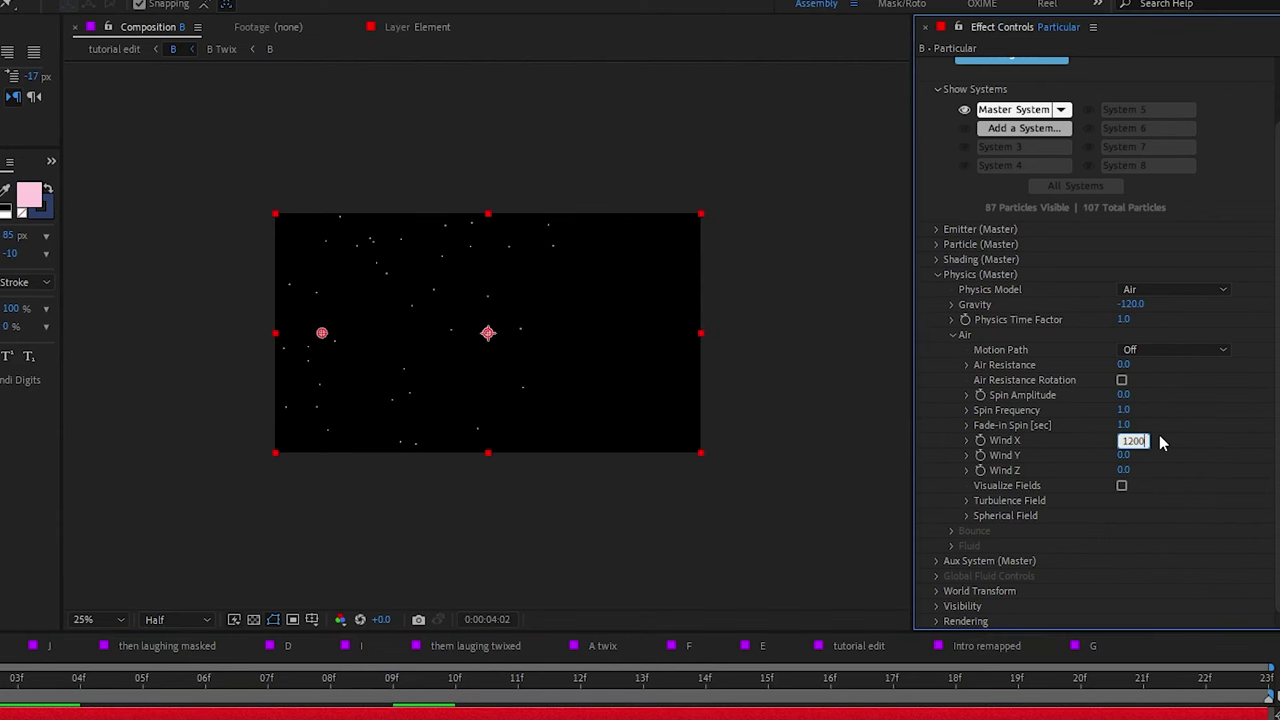
key("Return")
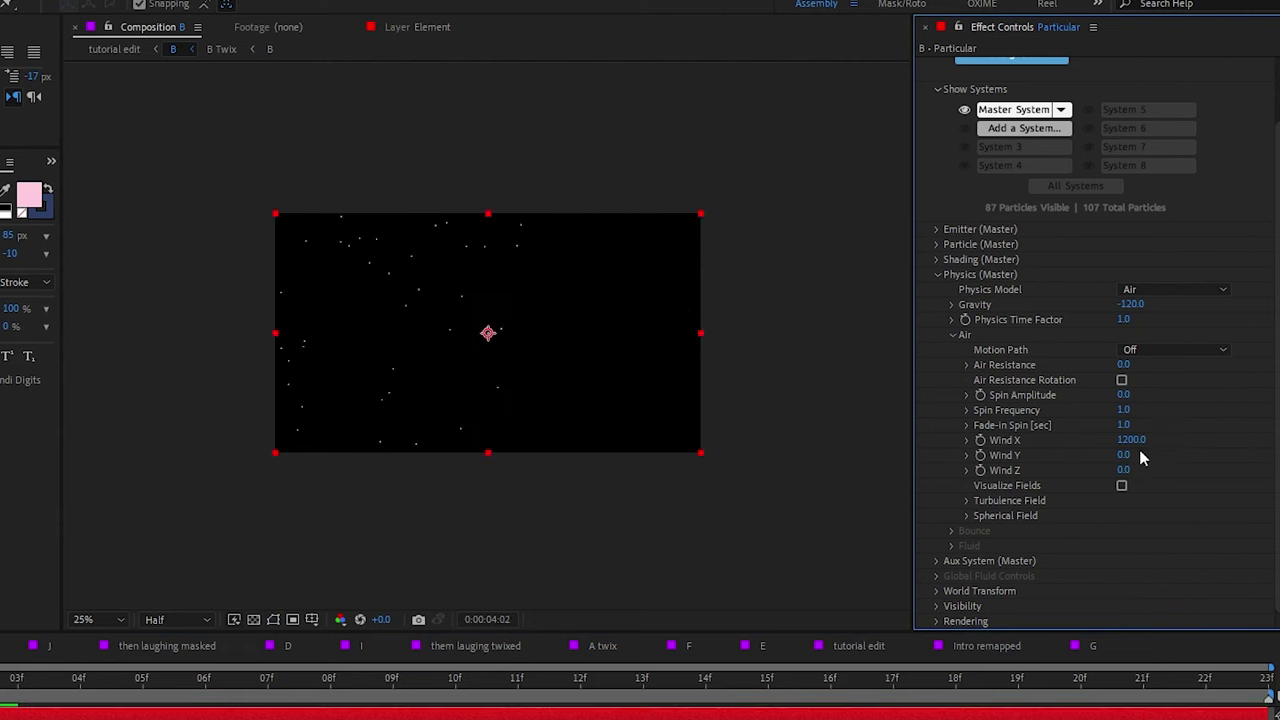
left_click(1133, 440)
type("1")
key("Return")
Step: Set Wind Y to -306 and Air Resistance to 2.9, then collapse Air
left_click_drag(1124, 462, 1240, 465)
mouse_move(1128, 455)
left_mouse_down()
mouse_move(1145, 468)
mouse_move(755, 451)
mouse_move(866, 450)
left_mouse_up()
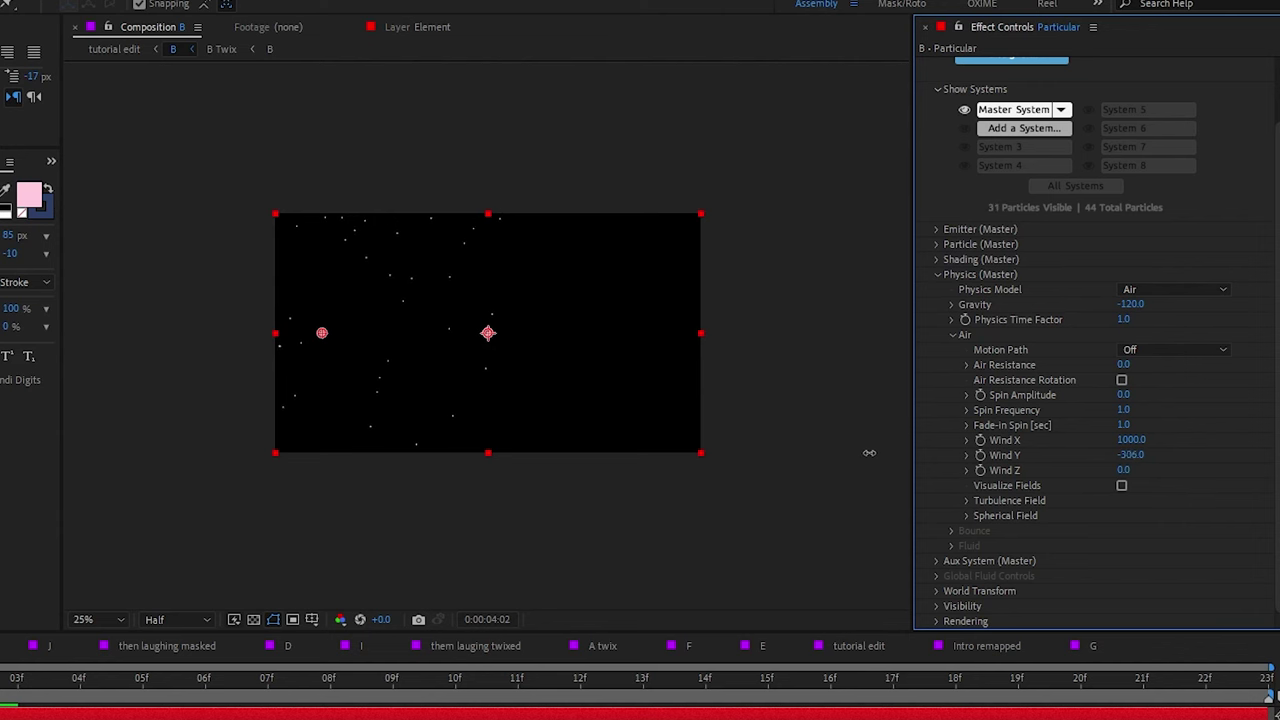
left_click(782, 441)
key("space")
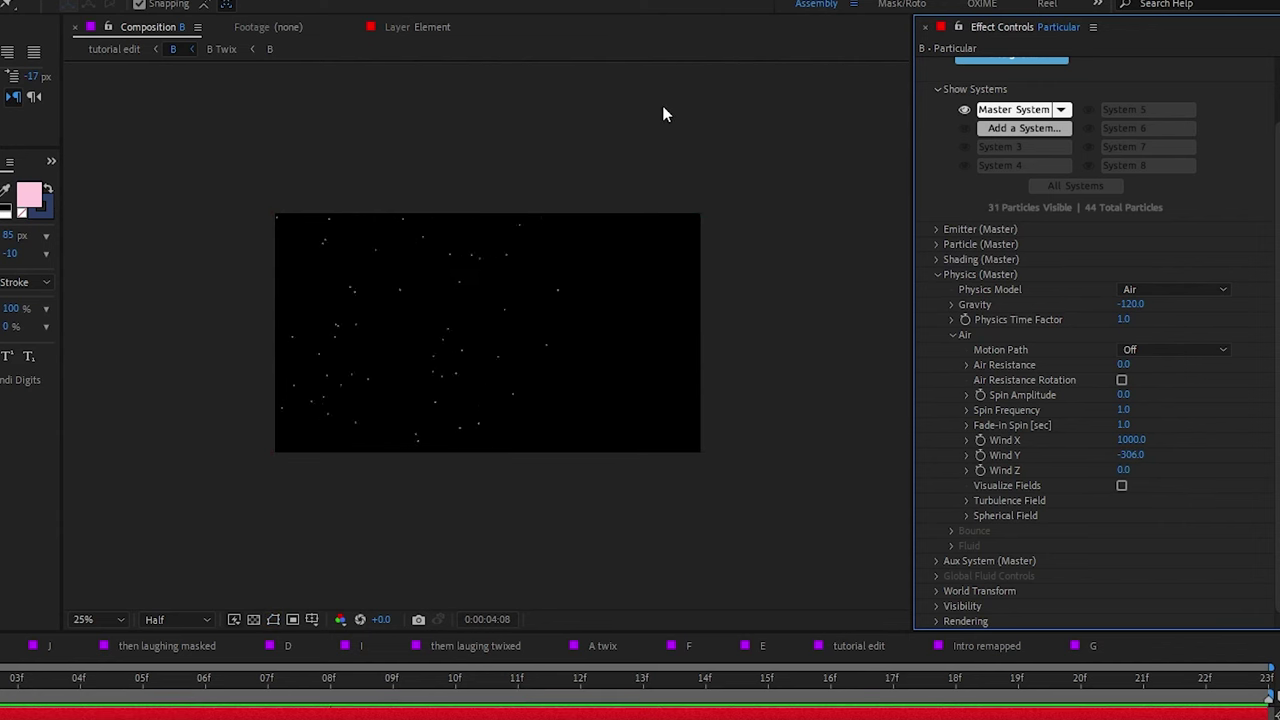
key("space")
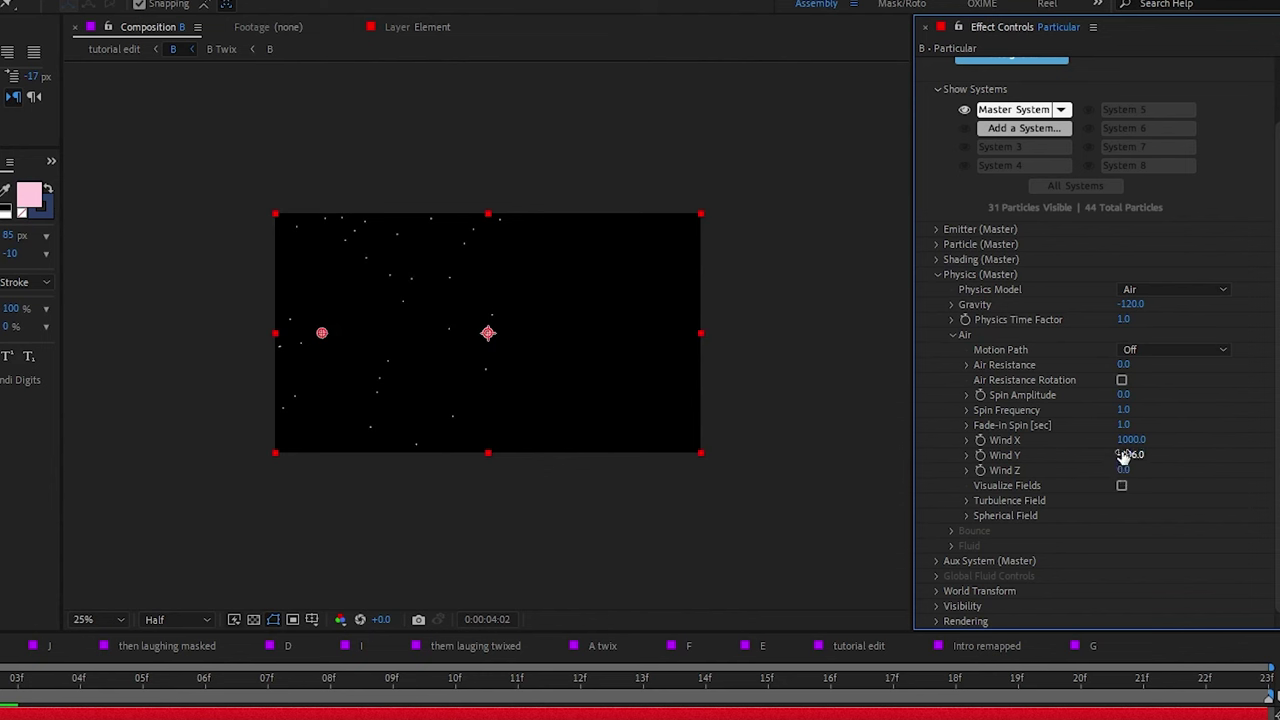
left_click_drag(1123, 364, 1176, 365)
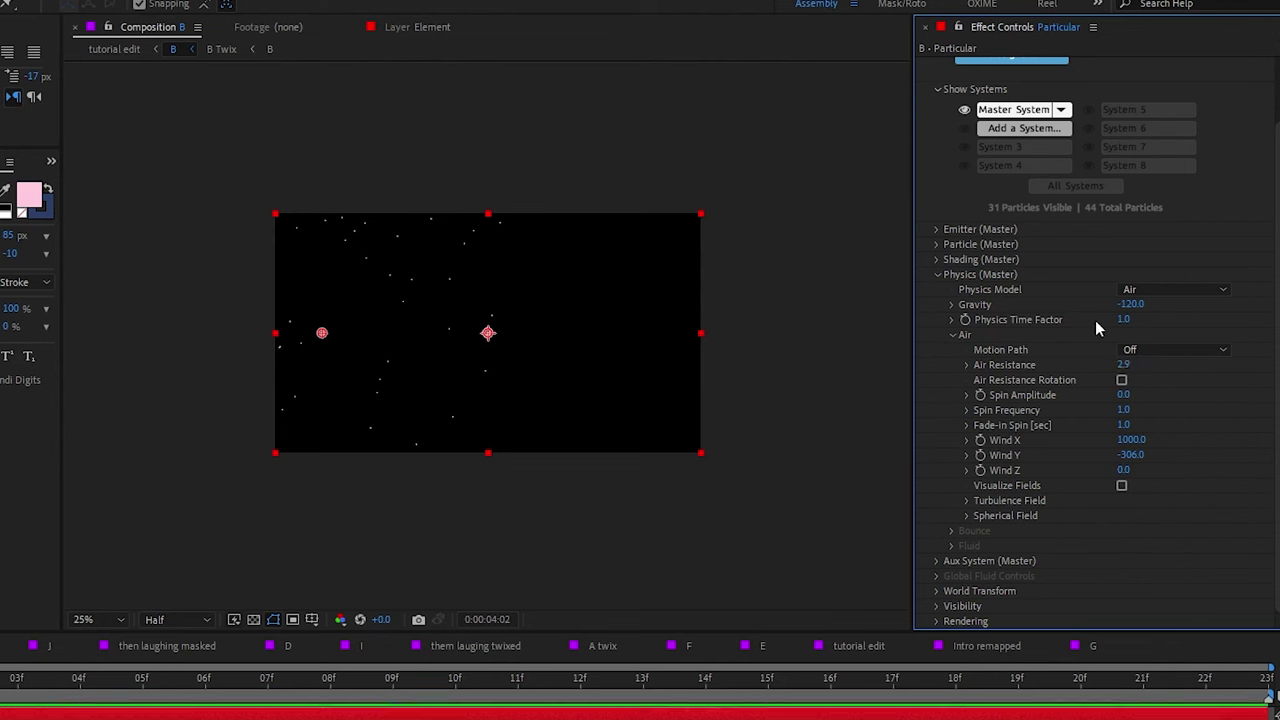
left_click(951, 335)
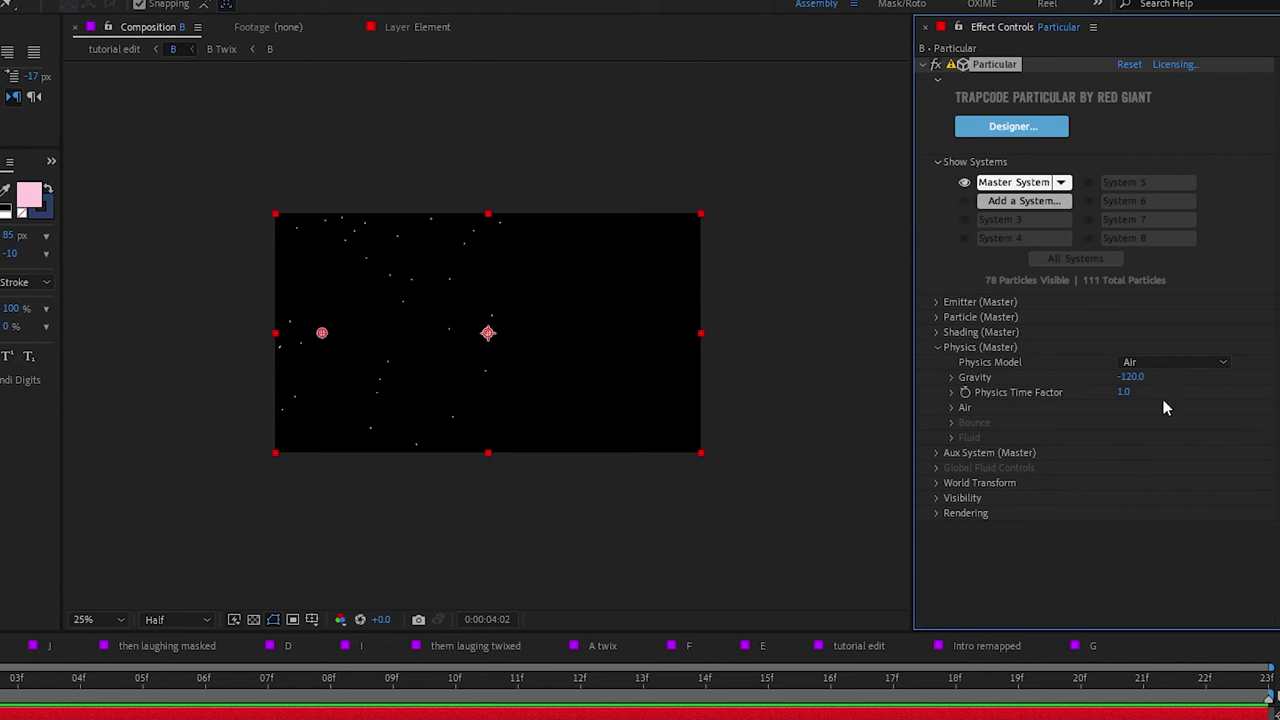
Step: Preview Physics Time Factor values 10 and 0.2, then set it back to 1.0
left_click(1123, 392)
type("10")
key("Return")
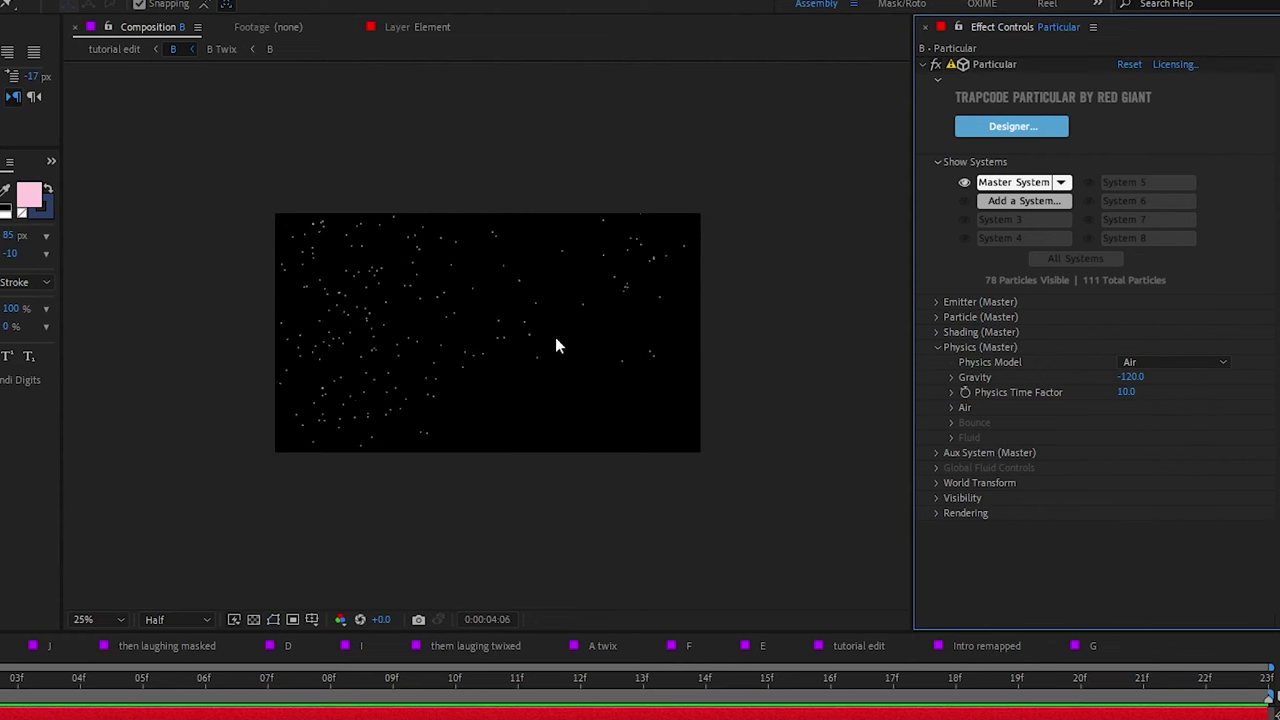
key("space")
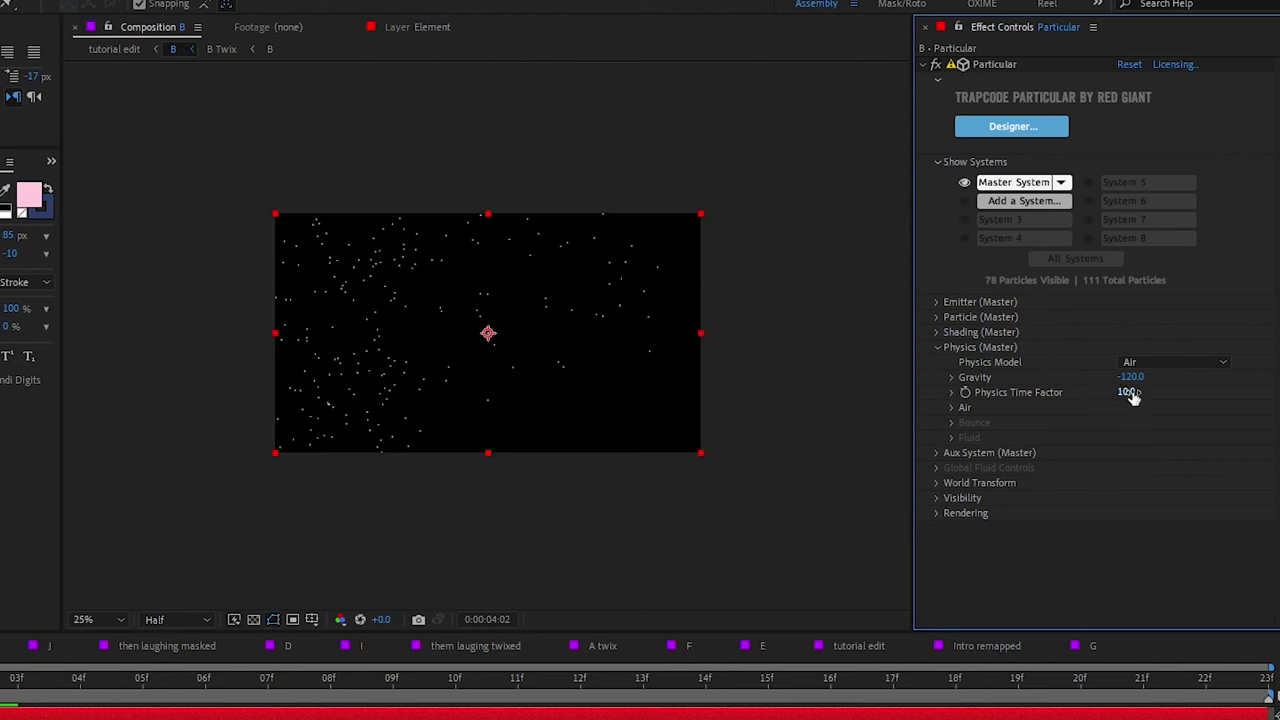
left_click(1130, 393)
type("0.2")
key("Return")
key("space")
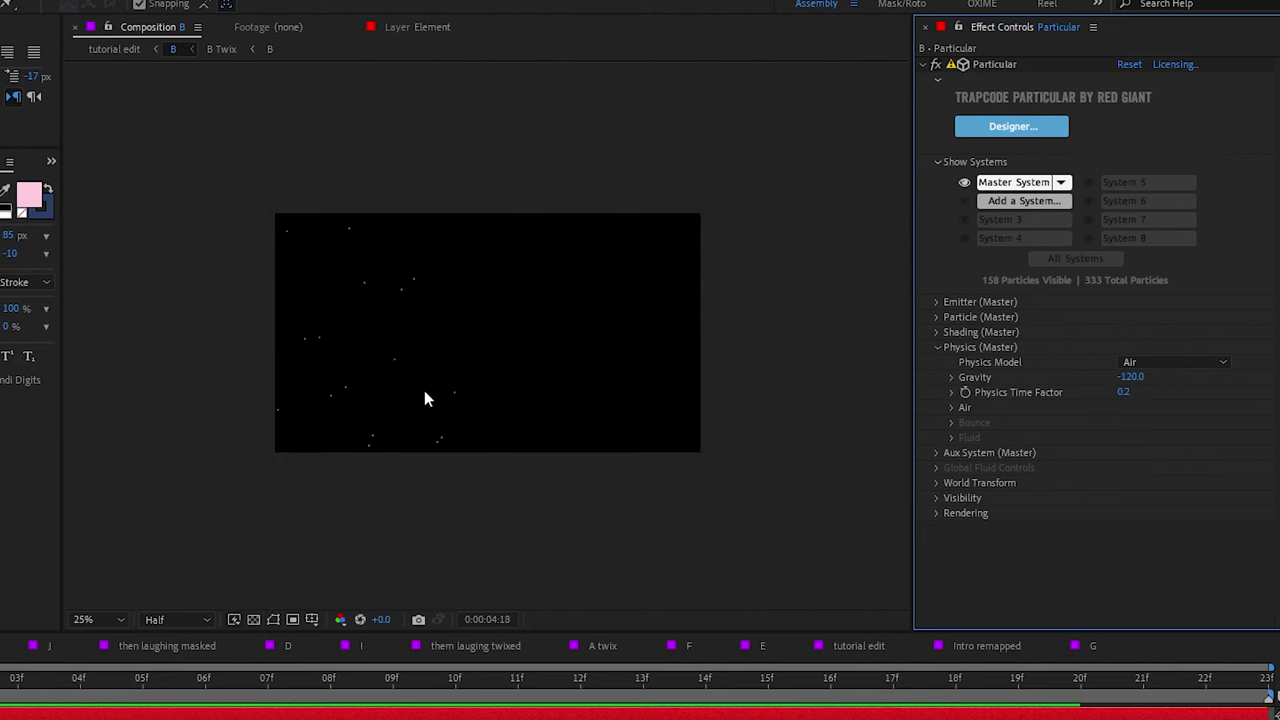
key("space")
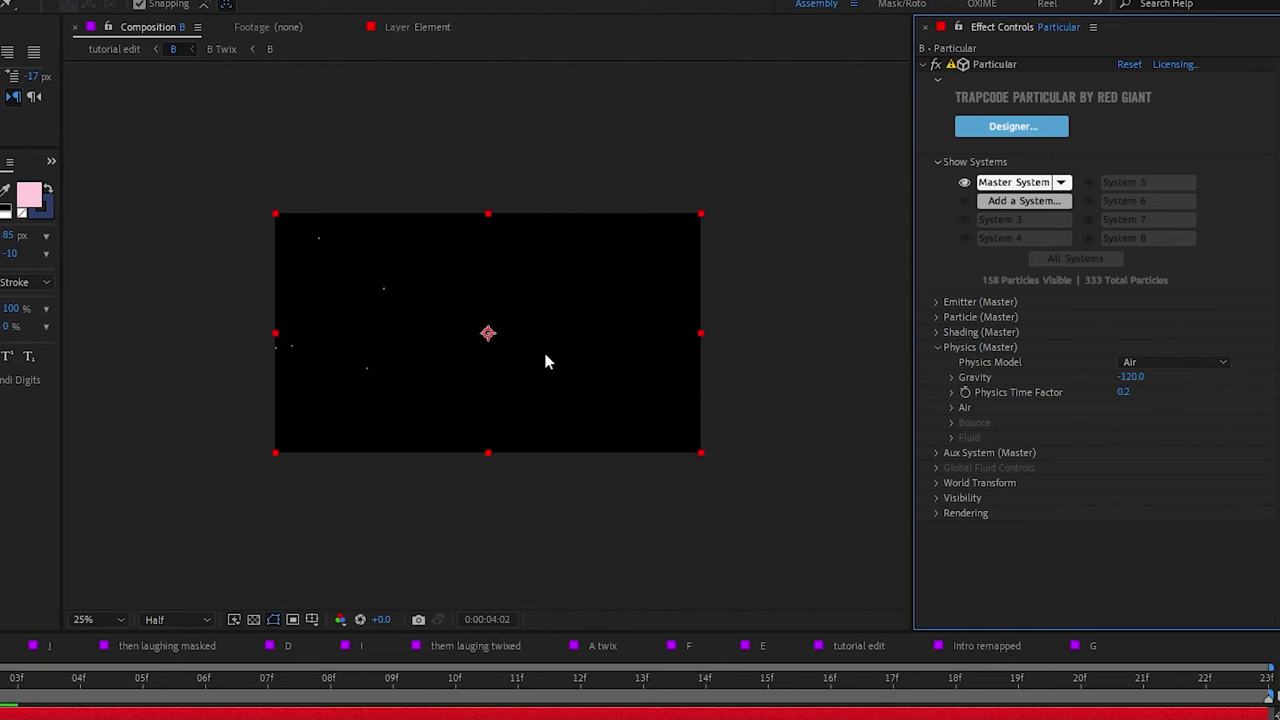
left_click(1123, 392)
type("1")
key("Return")
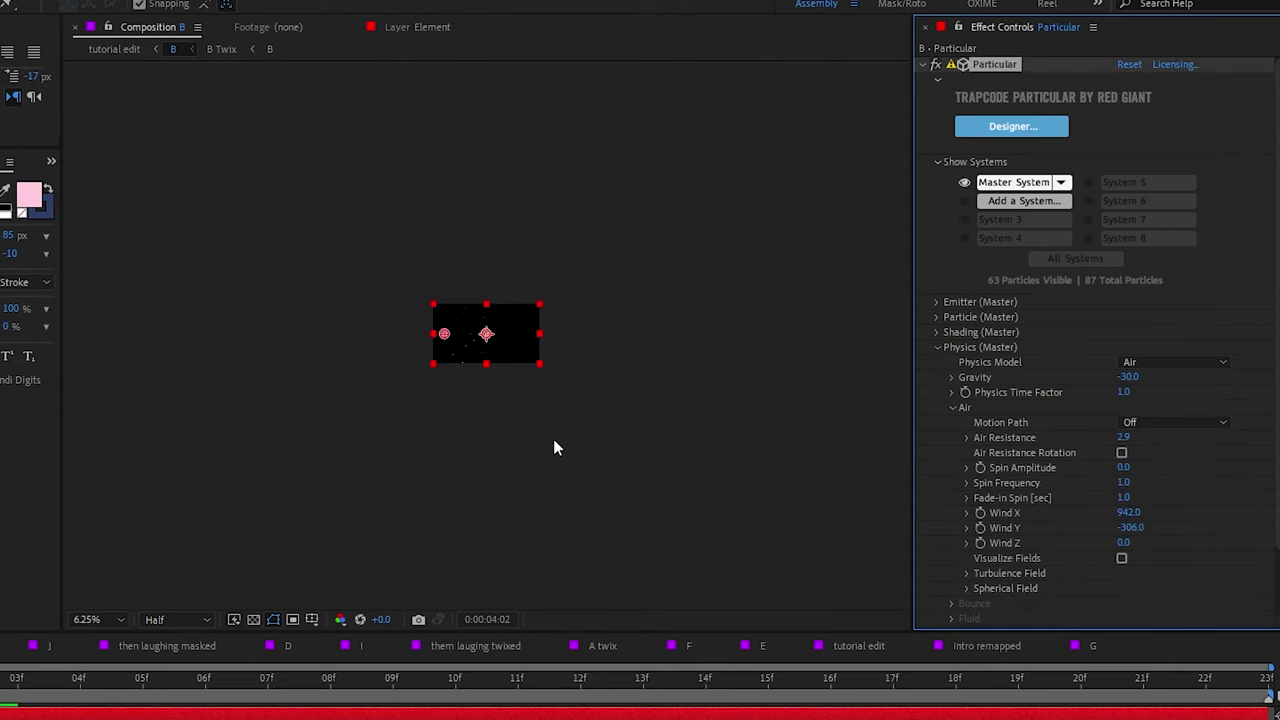
Step: Expand the Turbulence Field settings under Physics > Air
key("period")
key("period")
key("period")
key("comma")
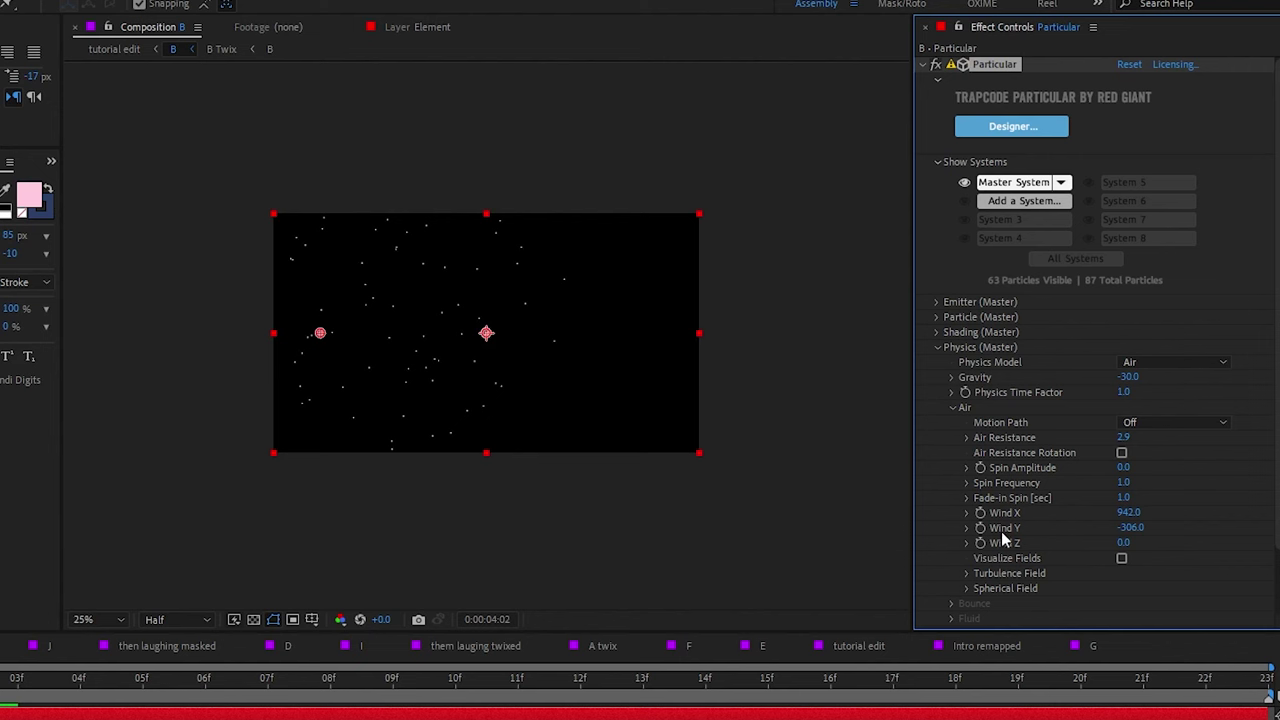
scroll(1000, 562, "down", 1)
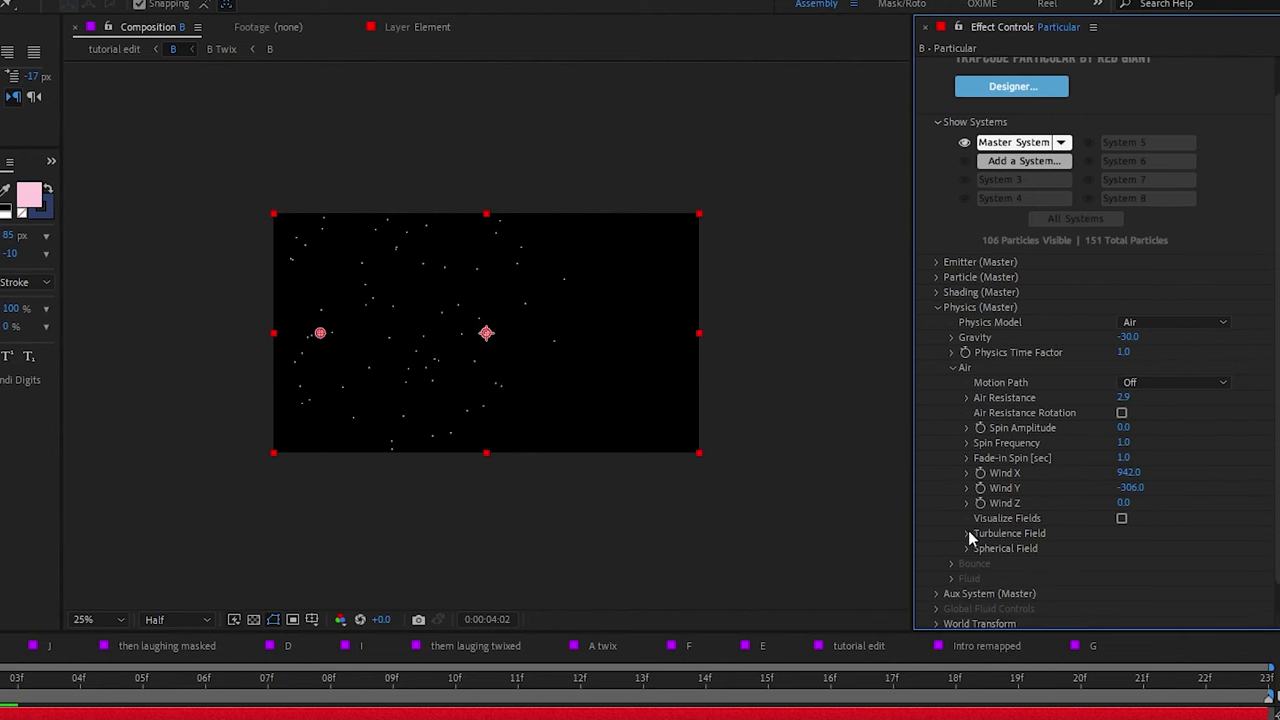
left_click(967, 533)
scroll(968, 530, "down", 6)
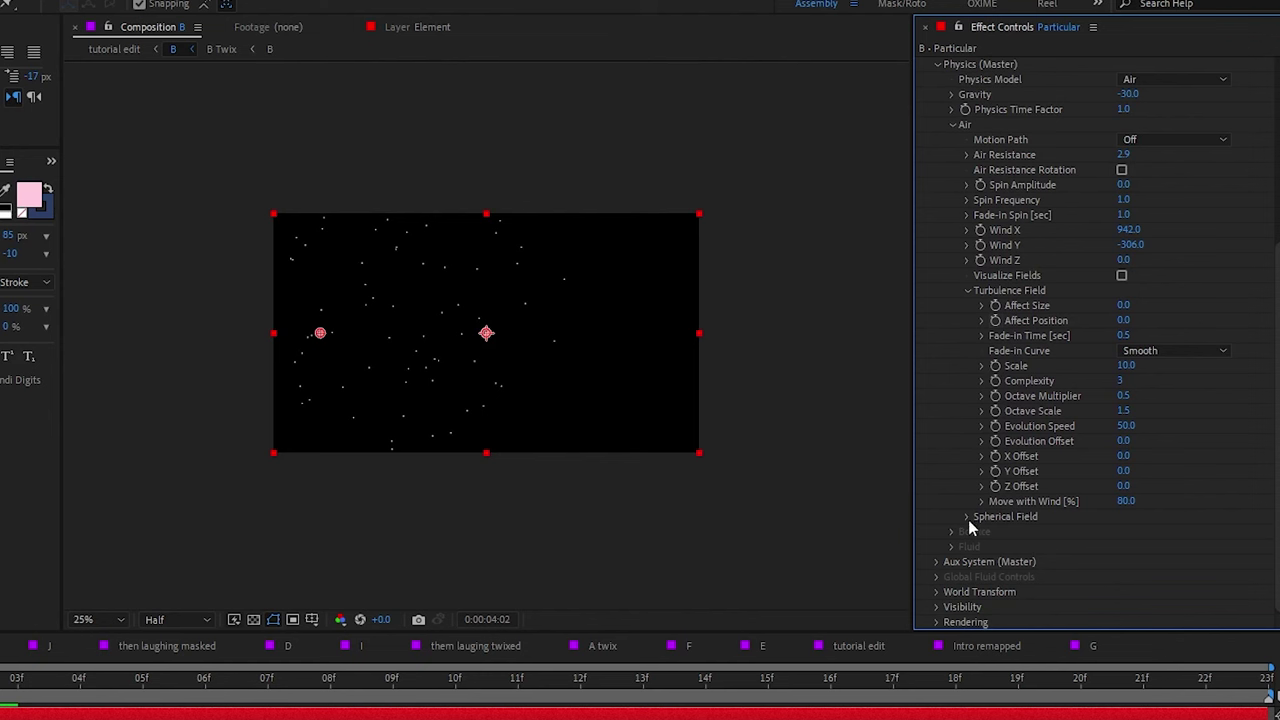
left_click(967, 517)
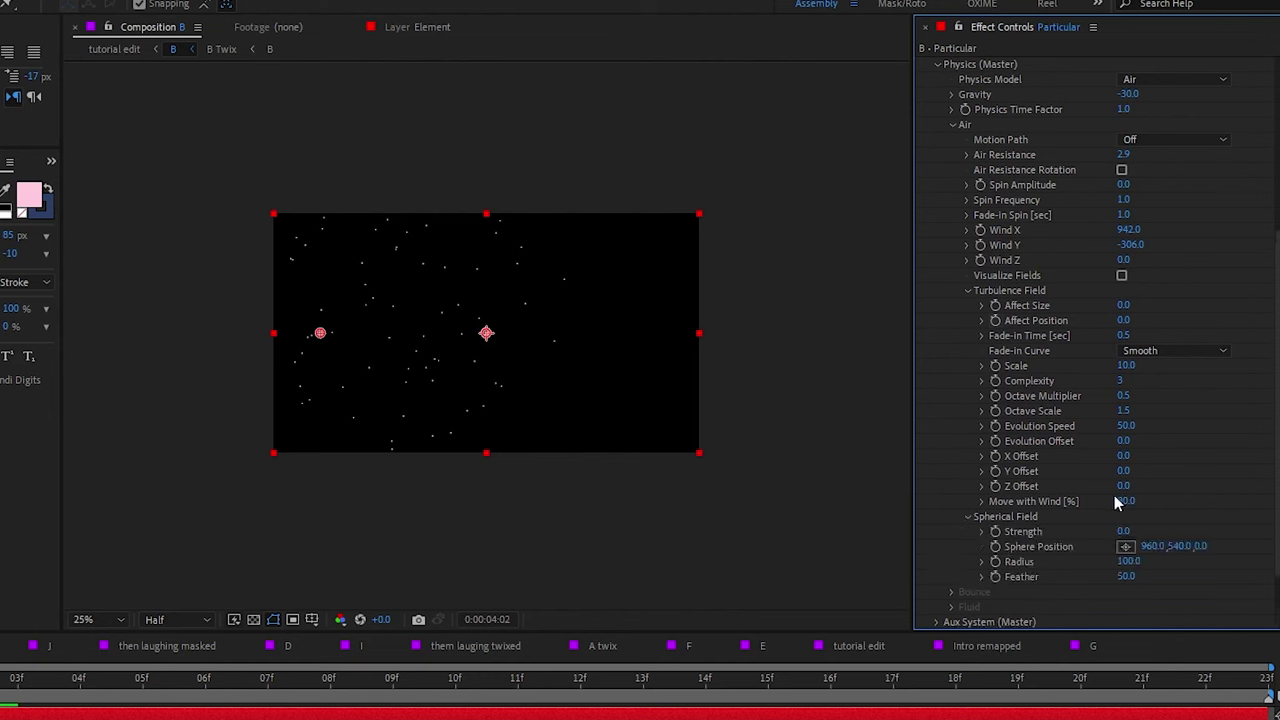
left_click(969, 516)
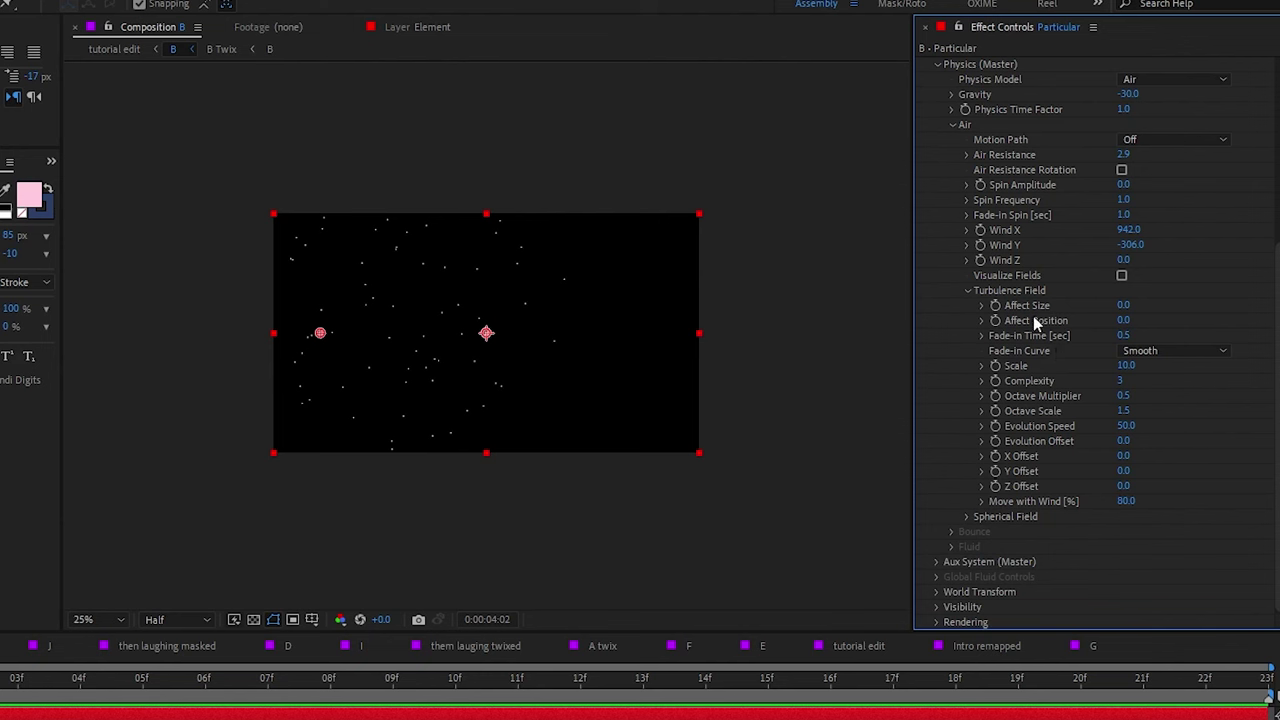
Step: Set turbulence Affect Position to 100 and preview the particle motion
left_click_drag(1125, 320, 1241, 308)
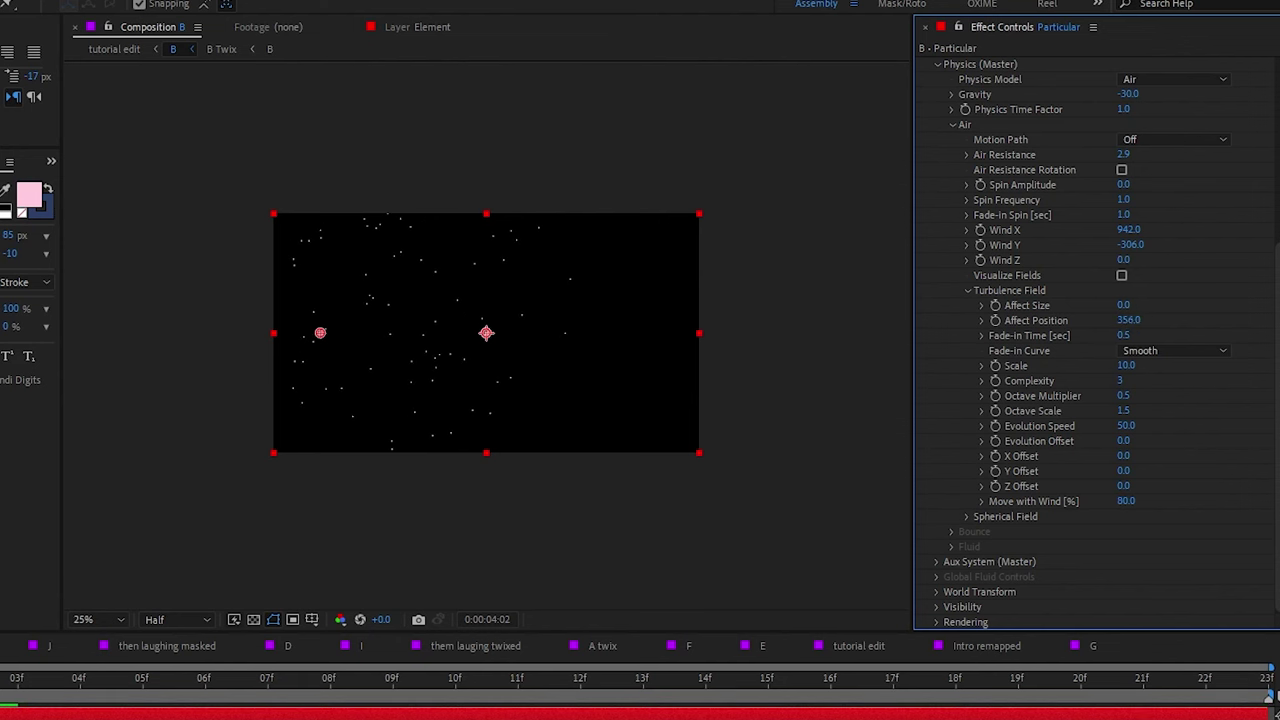
left_click(1127, 320)
type("100")
key("Return")
key("space")
key("space")
Step: Scrub the turbulence Scale to 7 and preview the turbulent particles
key("period")
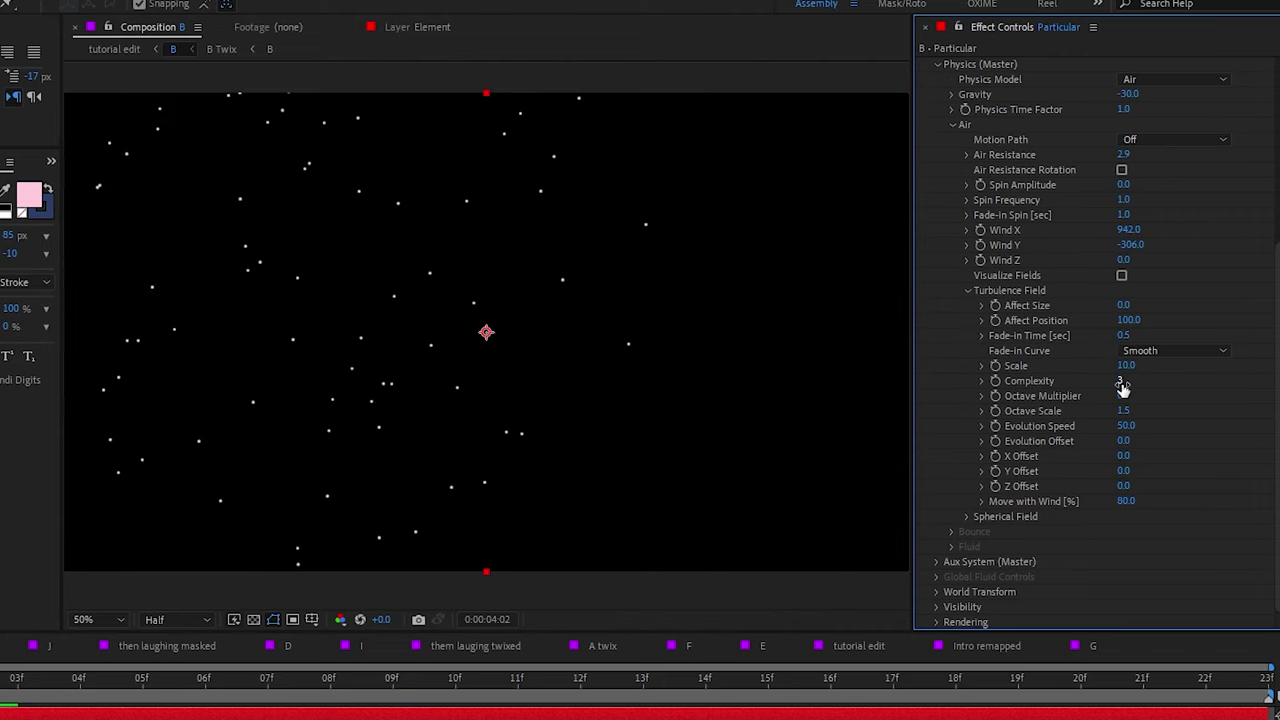
mouse_move(1125, 365)
left_mouse_down()
mouse_move(1193, 365)
mouse_move(1134, 370)
left_mouse_up()
key("space")
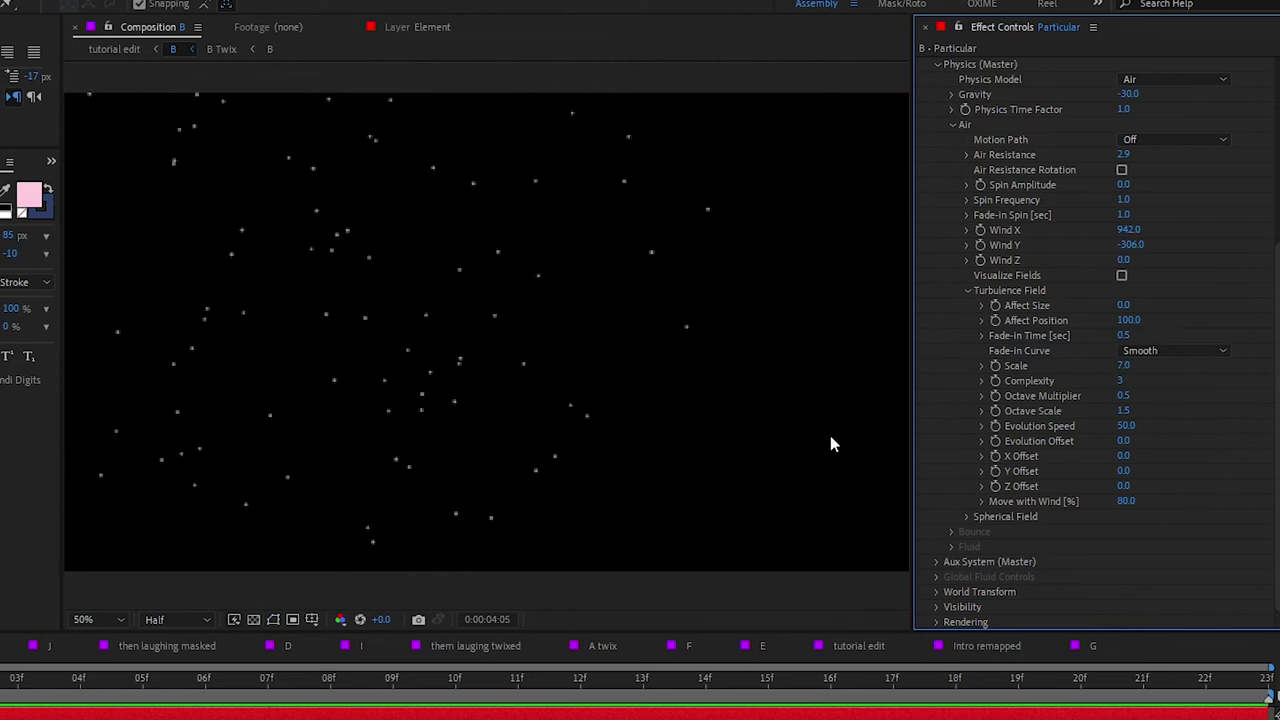
key("space")
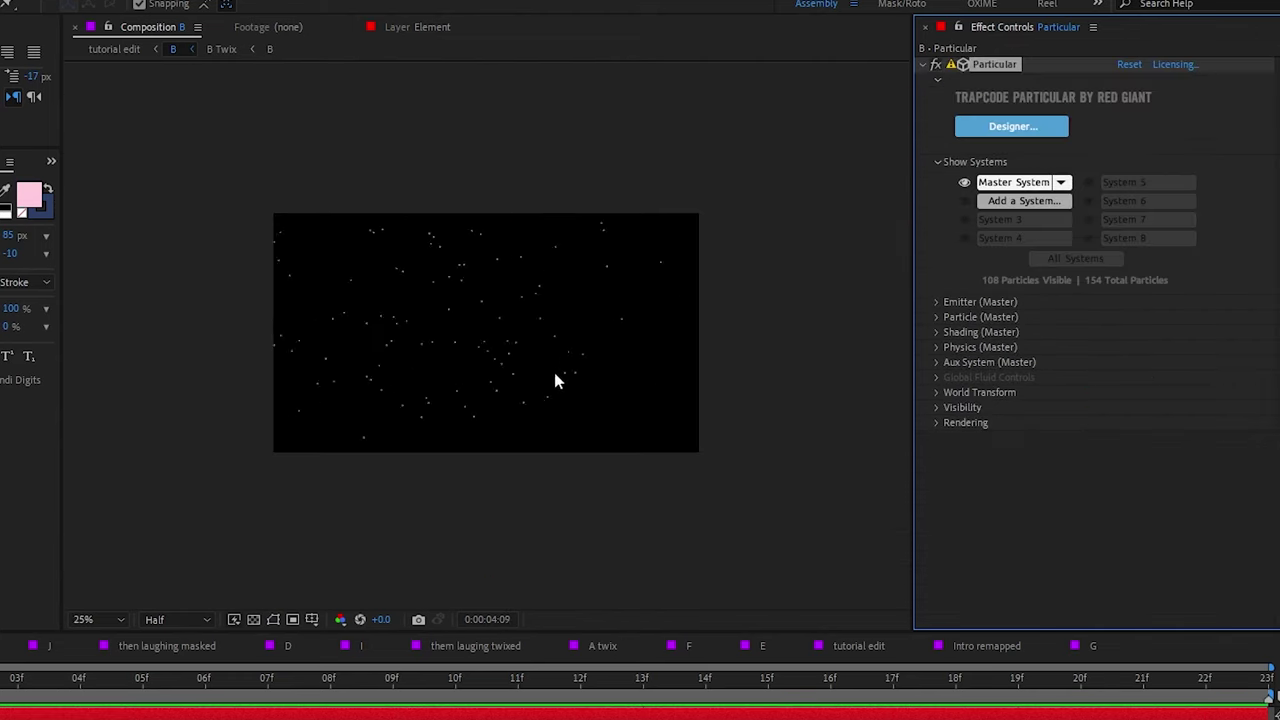
Step: Expand Particle (Master) and scrub the current time between frames 03 and 05
scroll(500, 412, "up", 1)
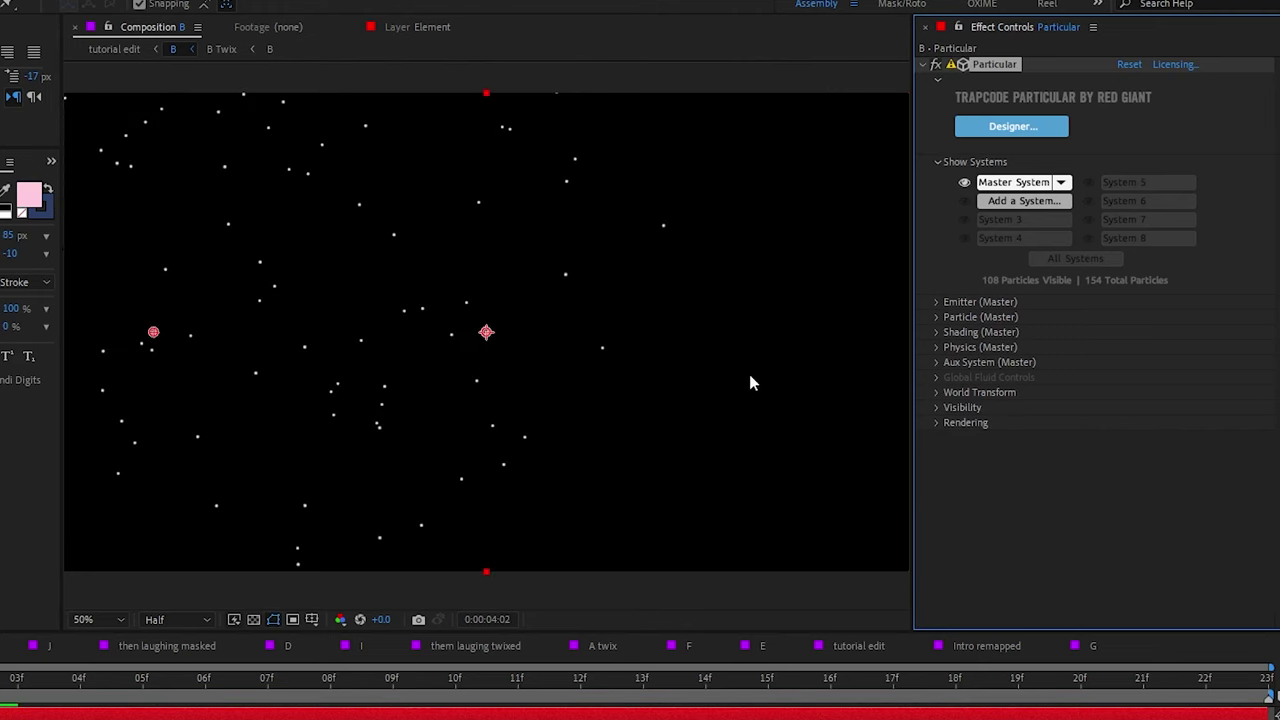
left_click(936, 317)
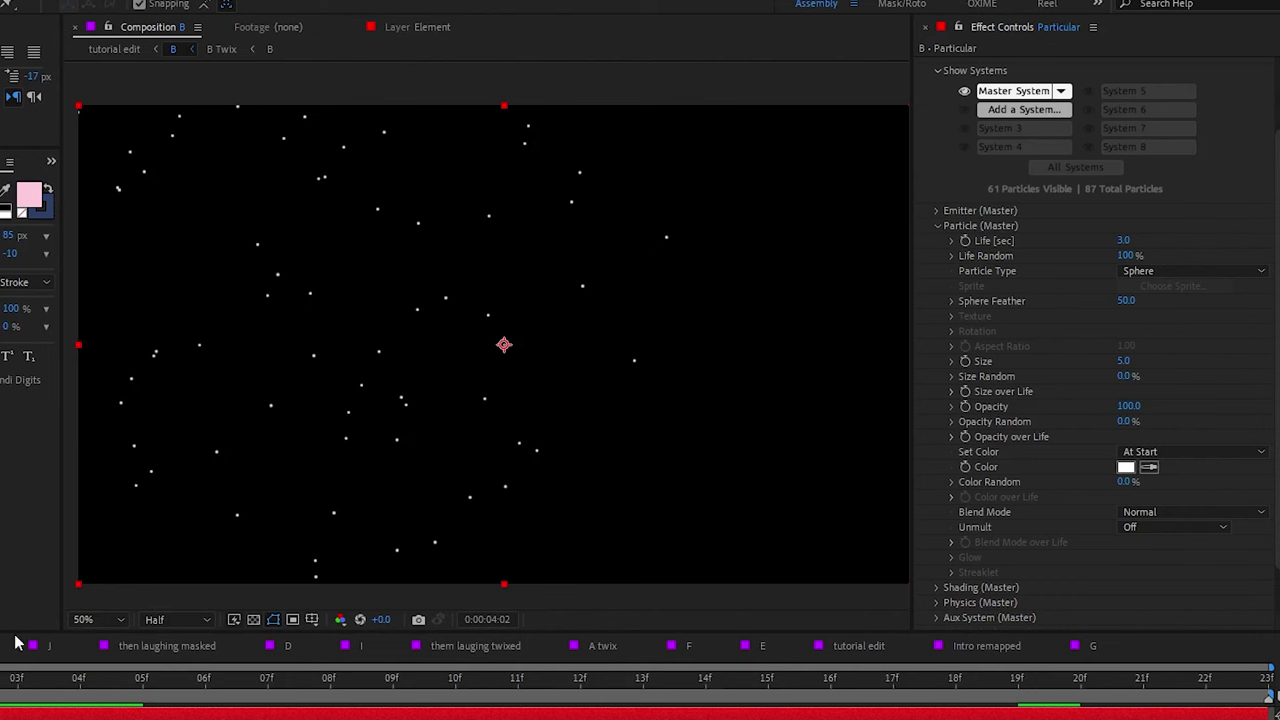
left_click(17, 682)
left_click_drag(25, 688, 142, 688)
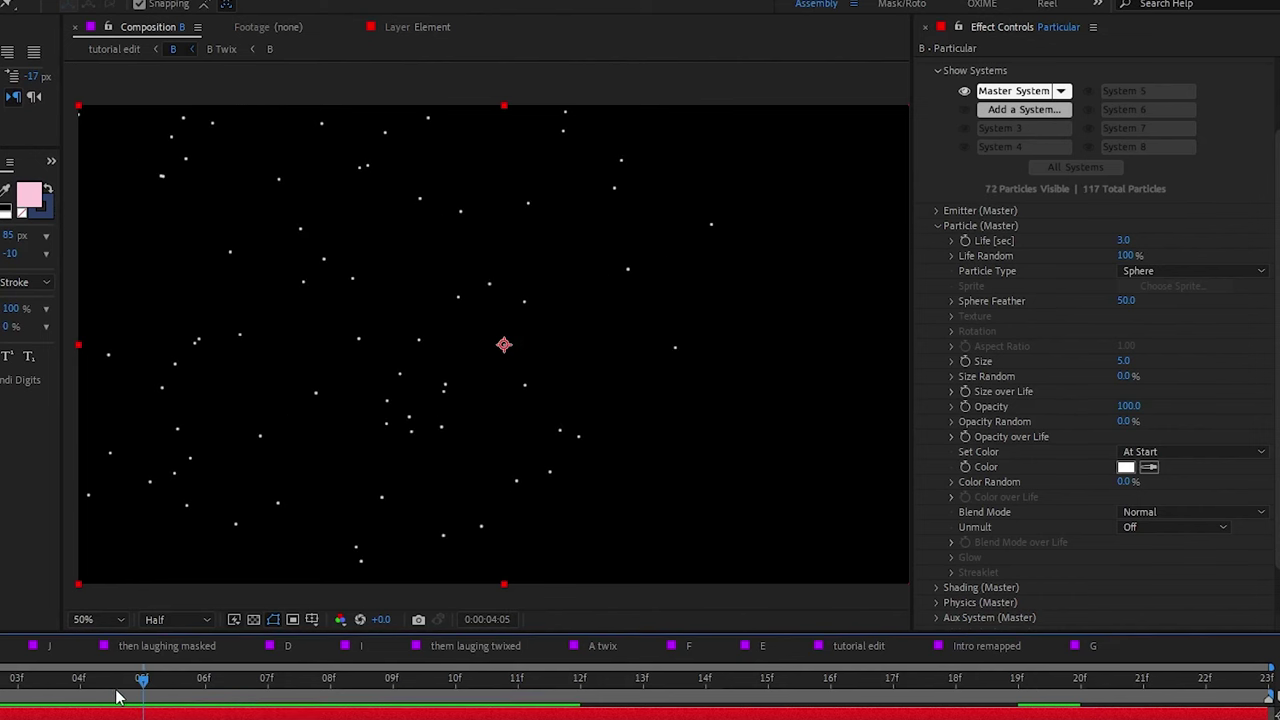
mouse_move(128, 712)
left_mouse_down()
mouse_move(107, 700)
mouse_move(130, 700)
left_mouse_up()
left_click_drag(351, 131, 383, 369)
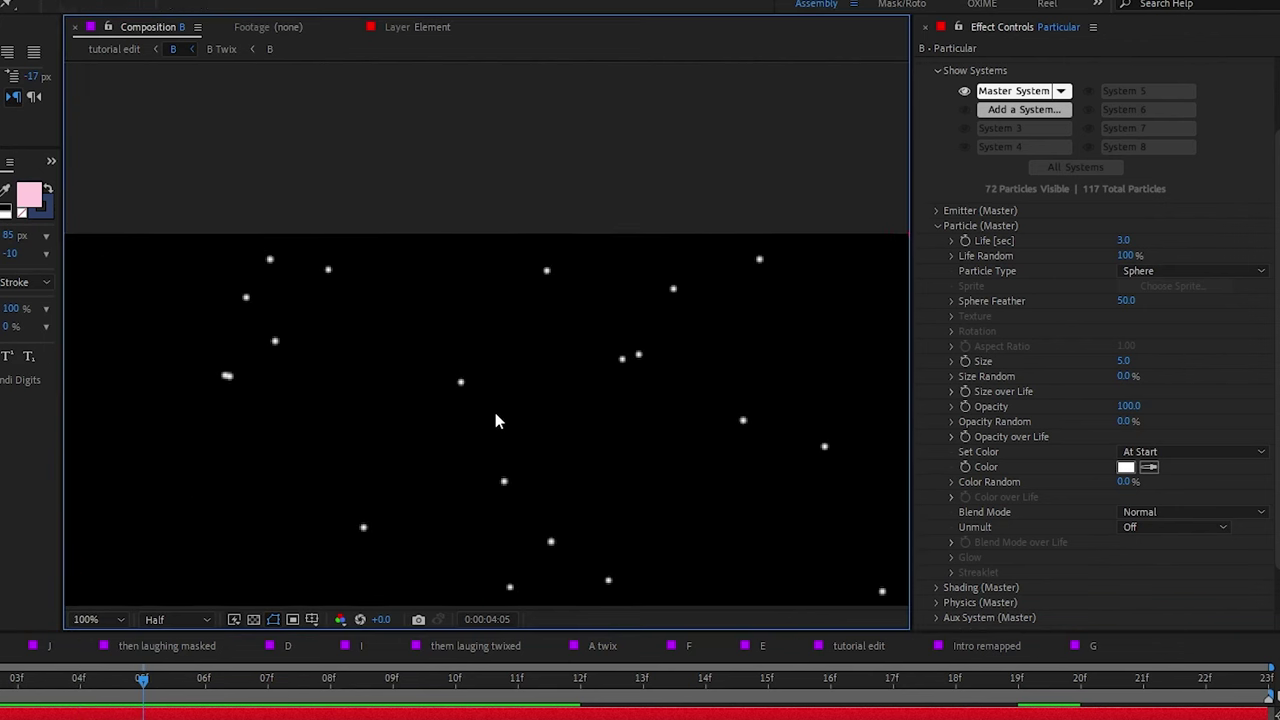
Step: Zoom and pan the Composition view to inspect particles, advancing to frame 10
scroll(495, 412, "up", 6)
left_click_drag(516, 410, 549, 389)
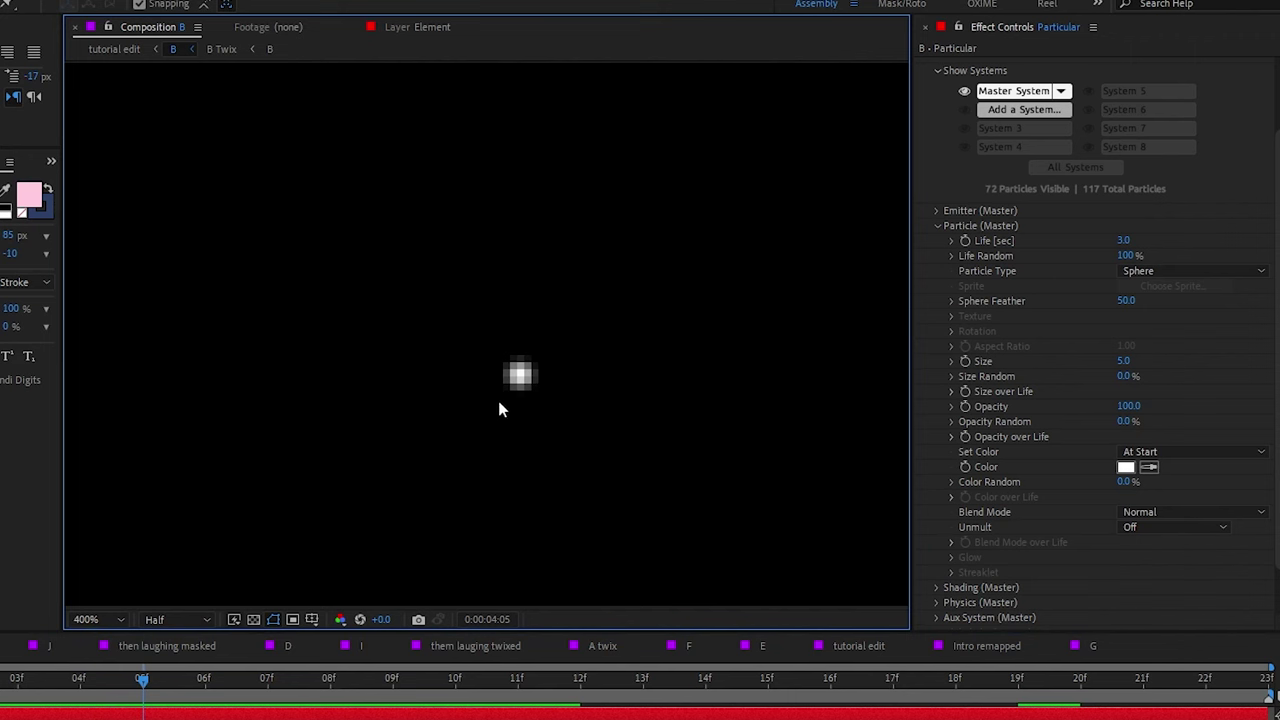
key("comma")
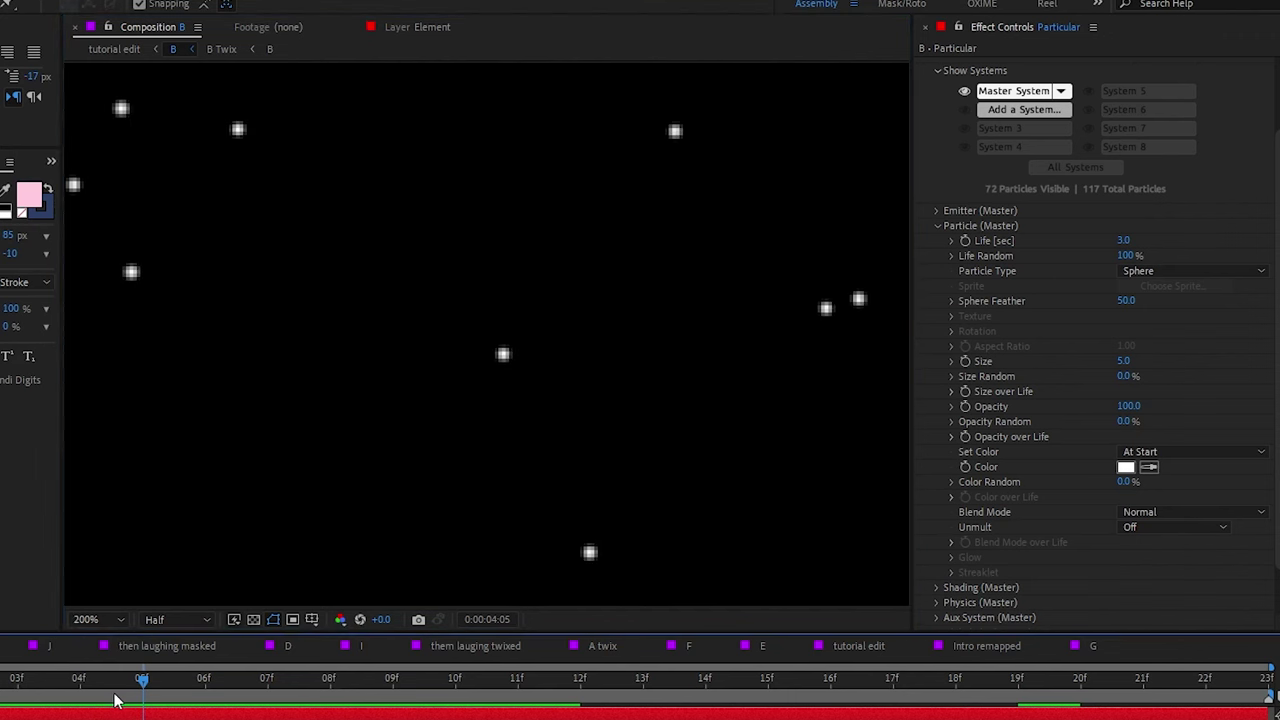
scroll(454, 436, "down", 6)
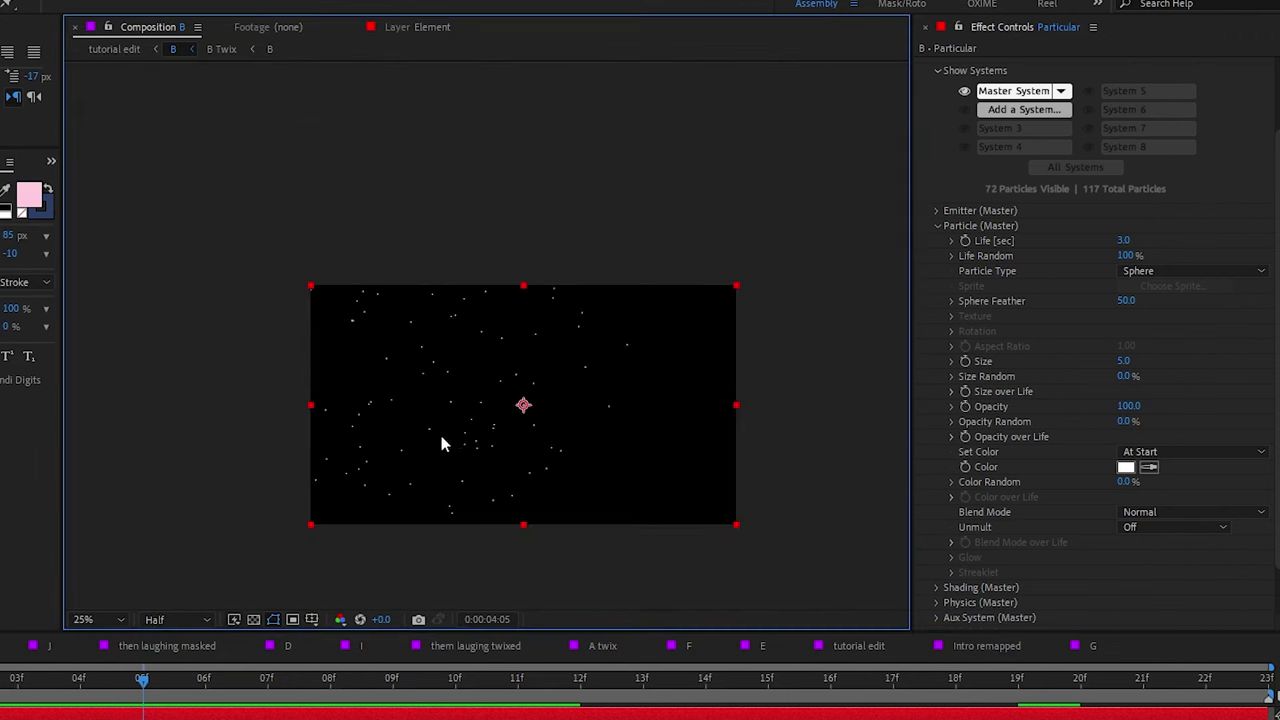
left_click_drag(200, 686, 1017, 686)
scroll(514, 354, "up", 2)
left_click_drag(514, 354, 508, 344)
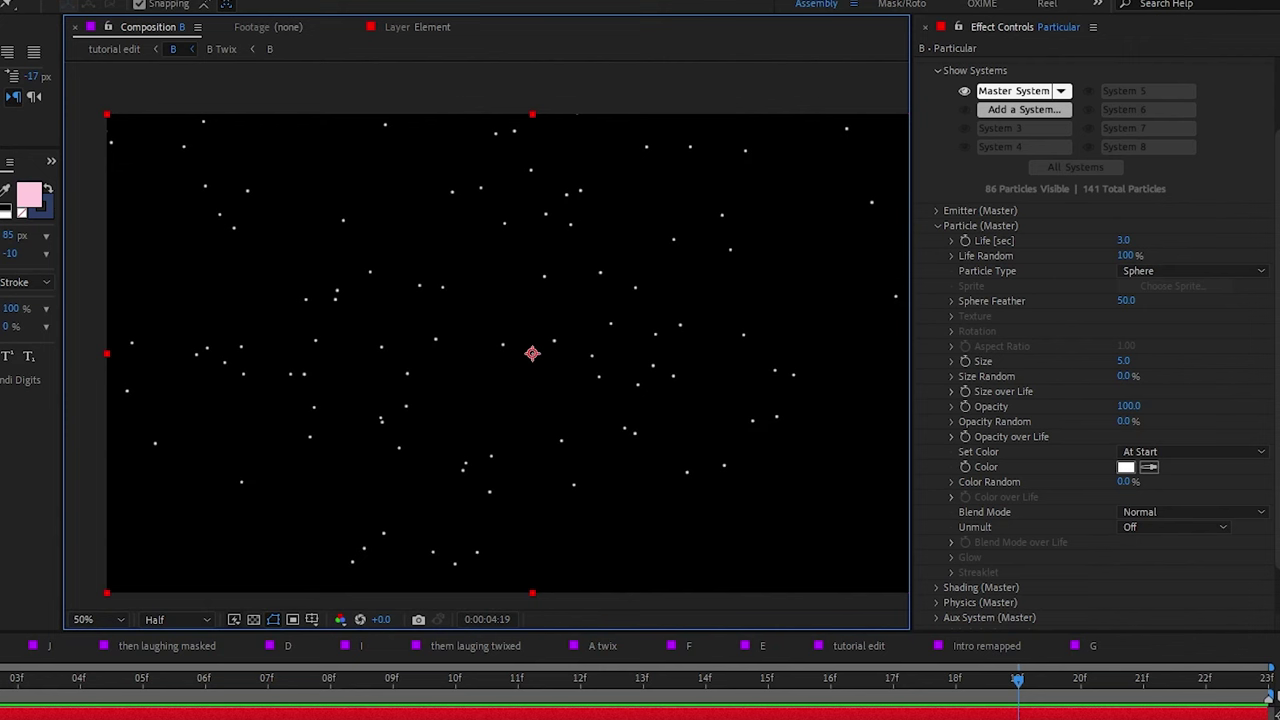
Step: Set particle Life to 5.0 seconds and Life Random to 20%, previewing the result
left_click(1010, 256)
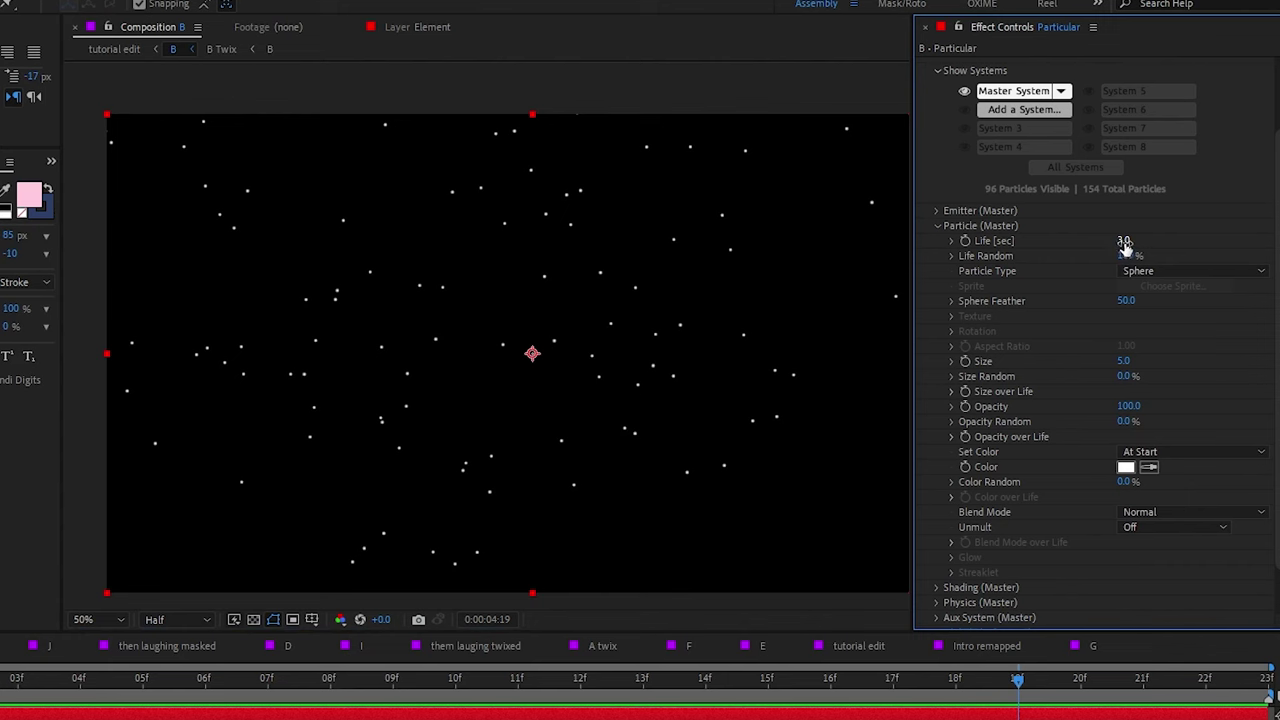
left_click_drag(1161, 238, 1262, 244)
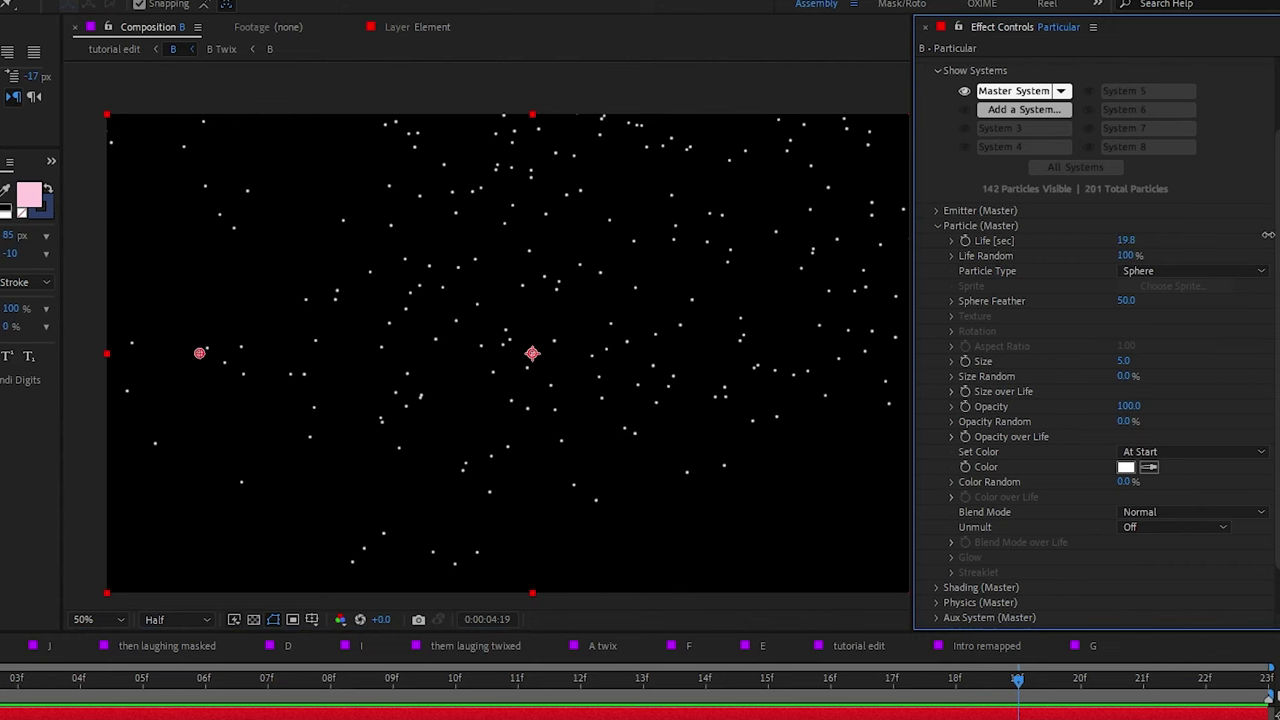
key("space")
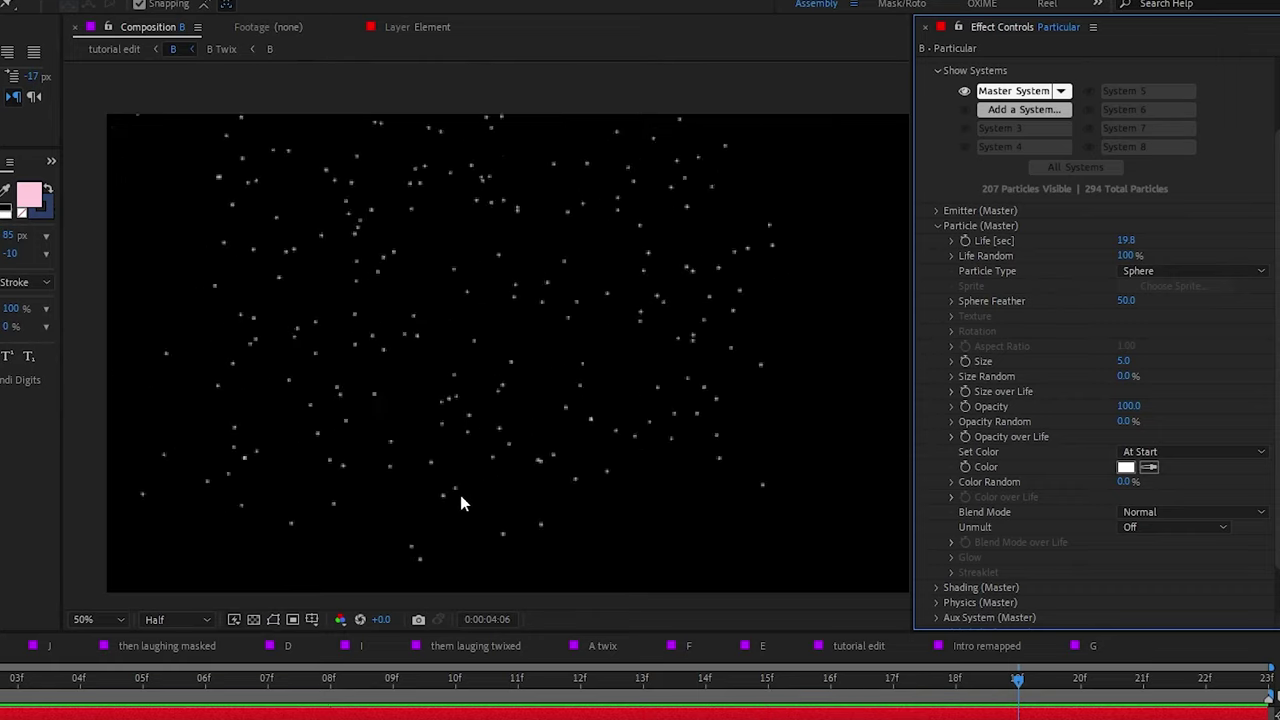
key("space")
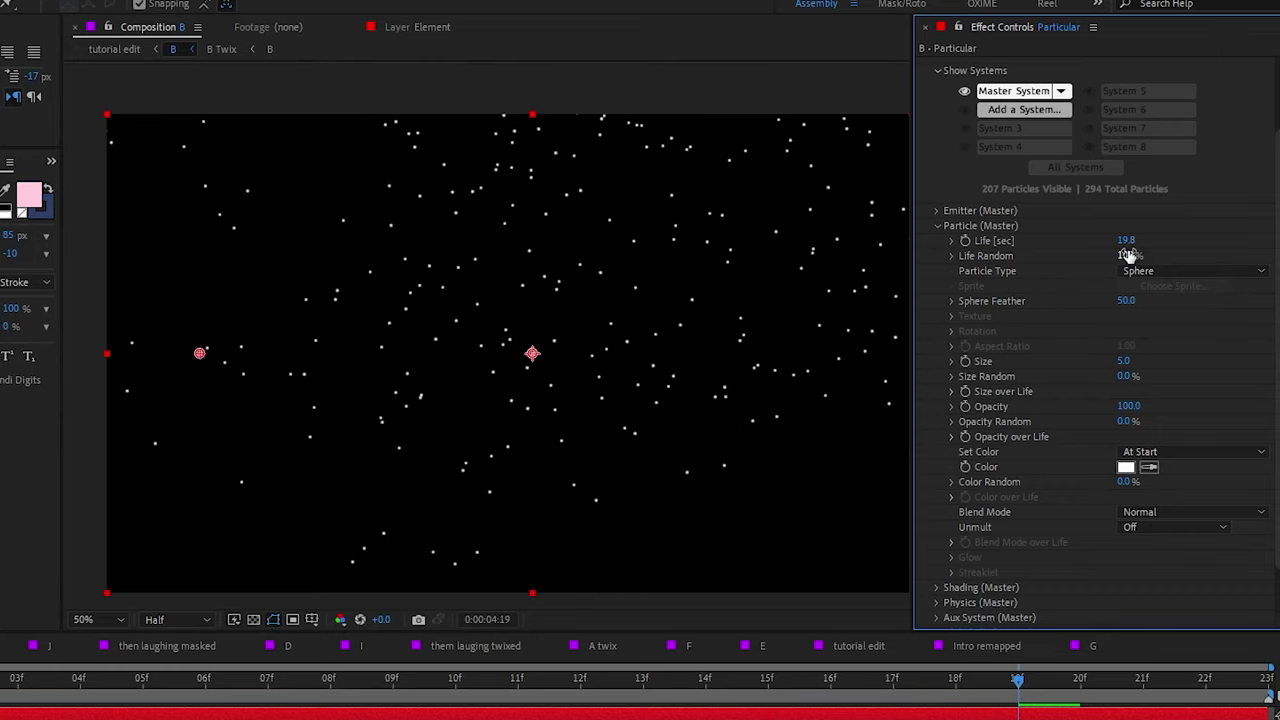
left_click_drag(1127, 256, 845, 273)
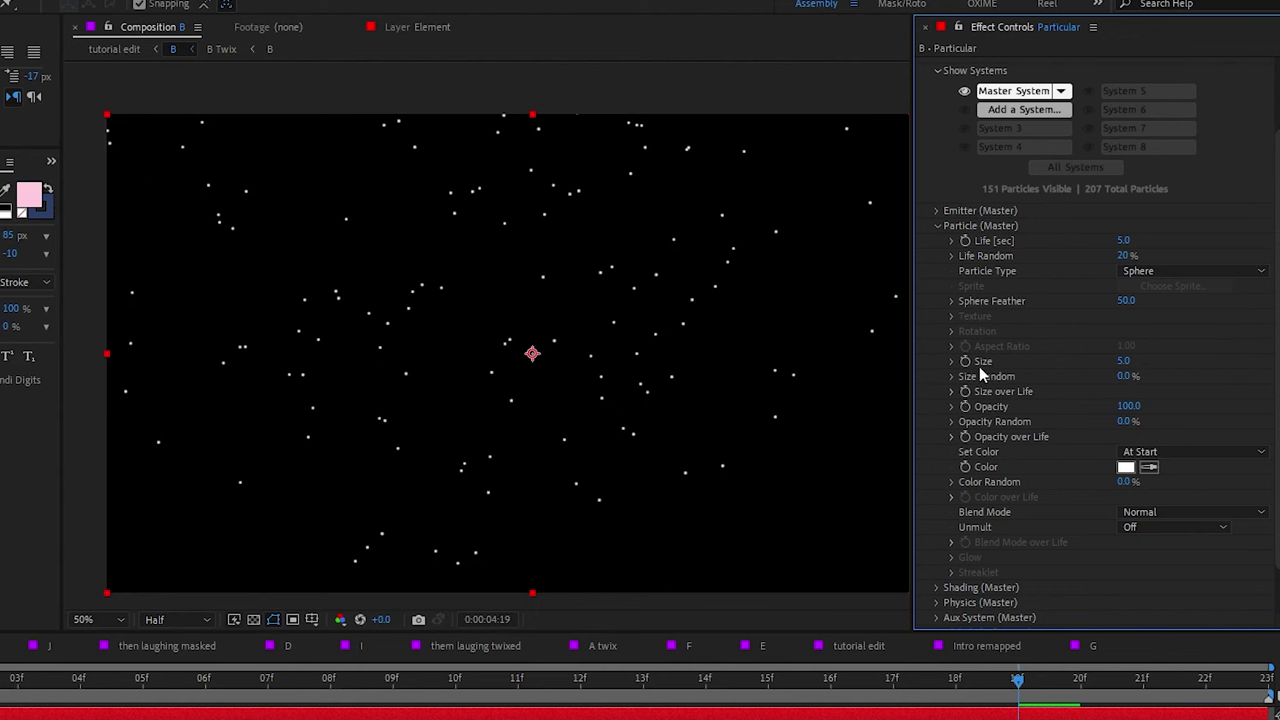
Step: Adjust particle Size and set Sphere Feather to 5
left_click_drag(1123, 362, 770, 400)
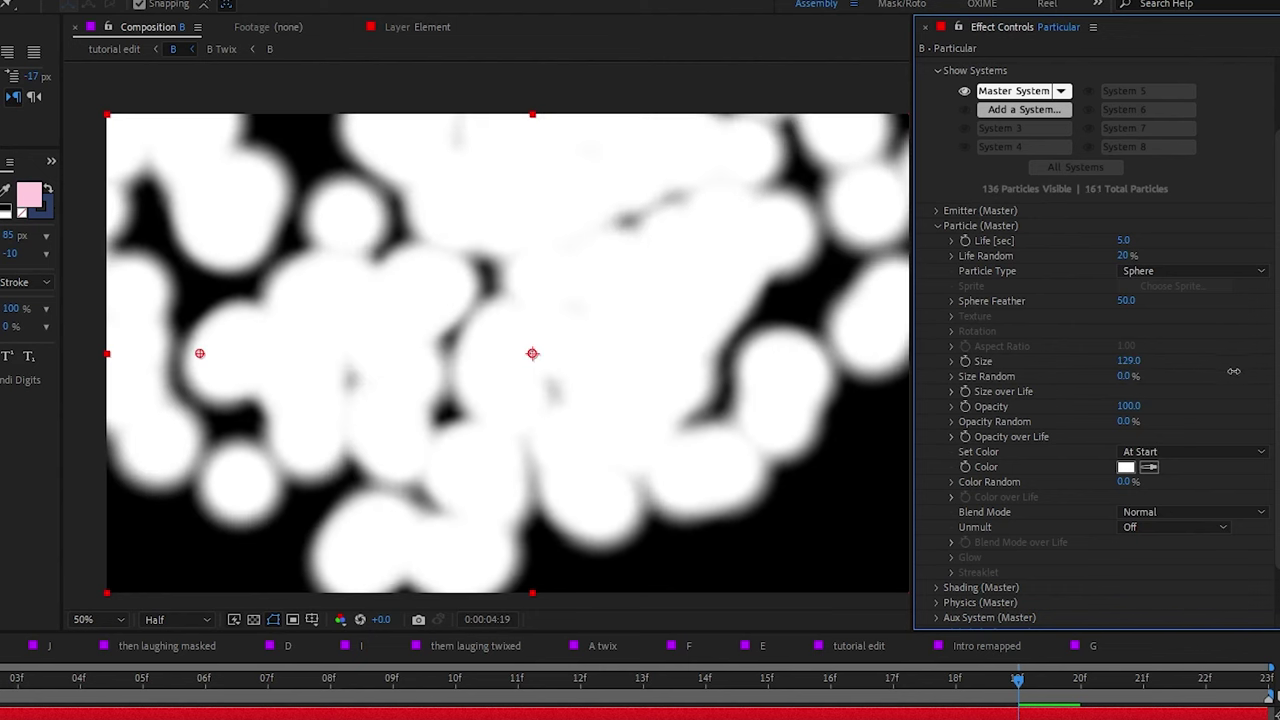
left_click_drag(1126, 300, 988, 310)
left_click(1128, 300)
type("5")
key("Return")
left_click_drag(1128, 361, 1055, 376)
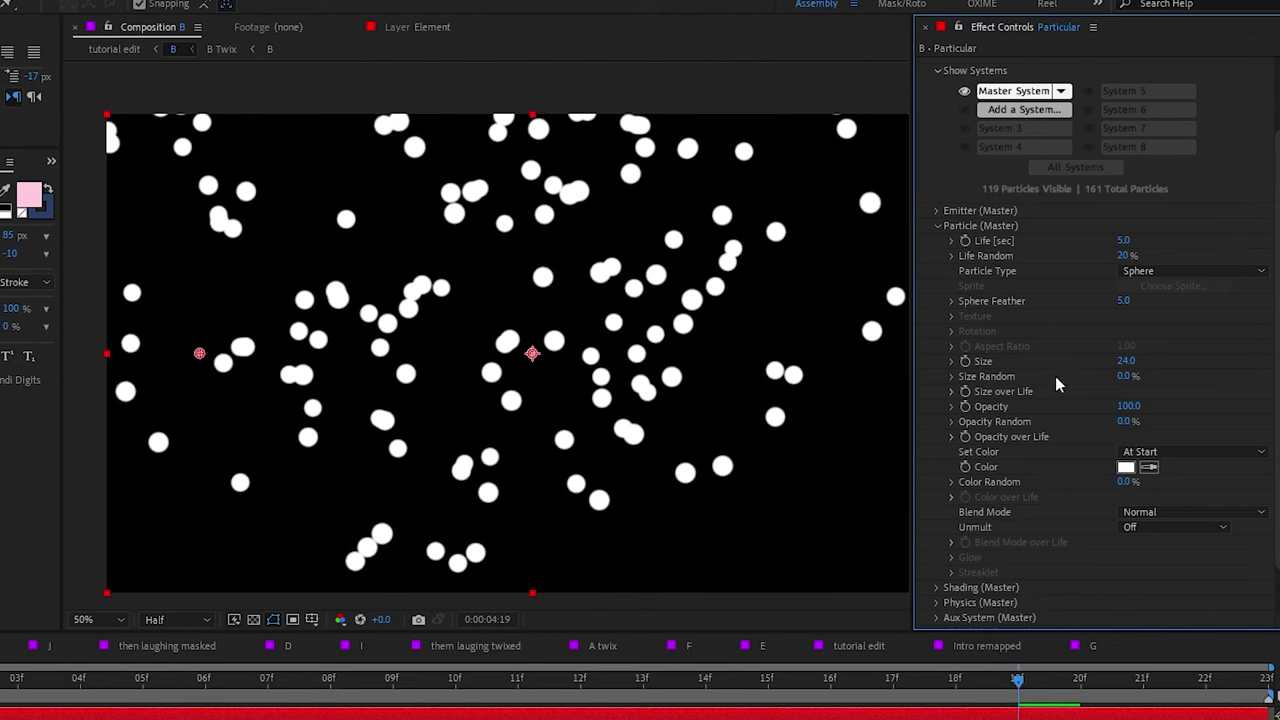
Step: Try Size Random at 100%, then set it to 50%
left_click(1125, 376)
type("100")
key("Return")
left_click_drag(1128, 376, 1100, 376)
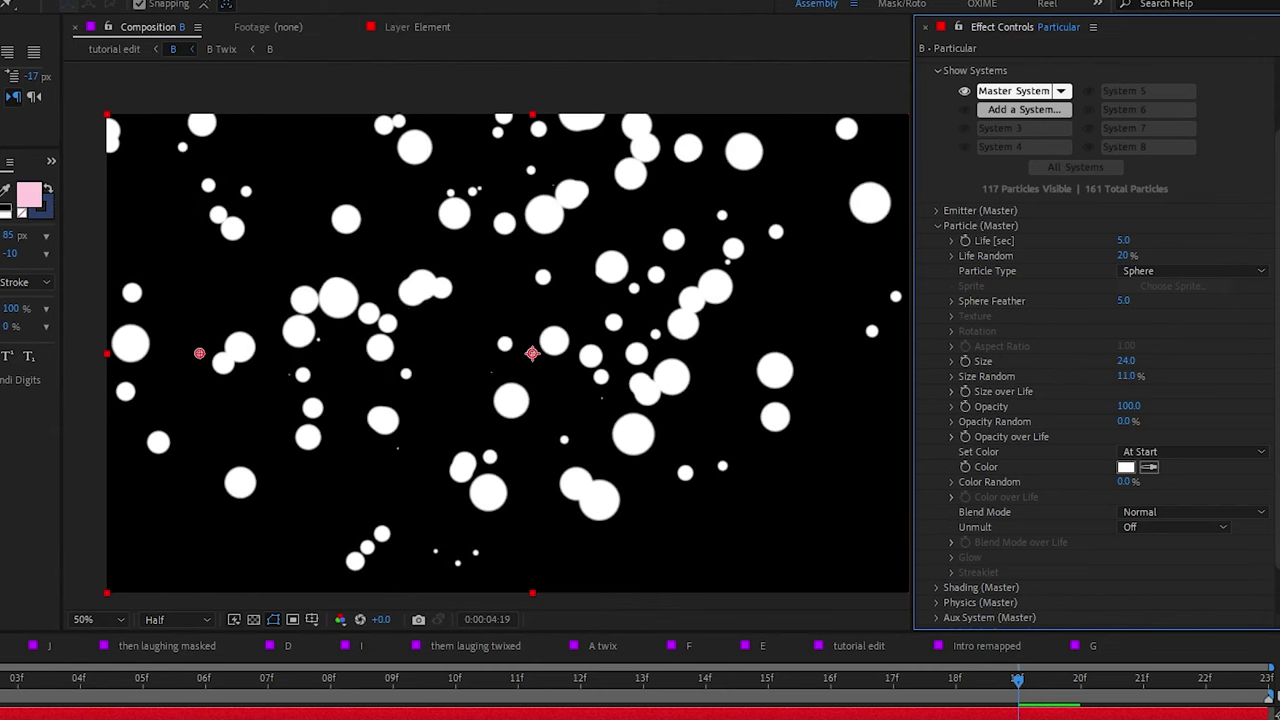
left_click(1128, 376)
type("50")
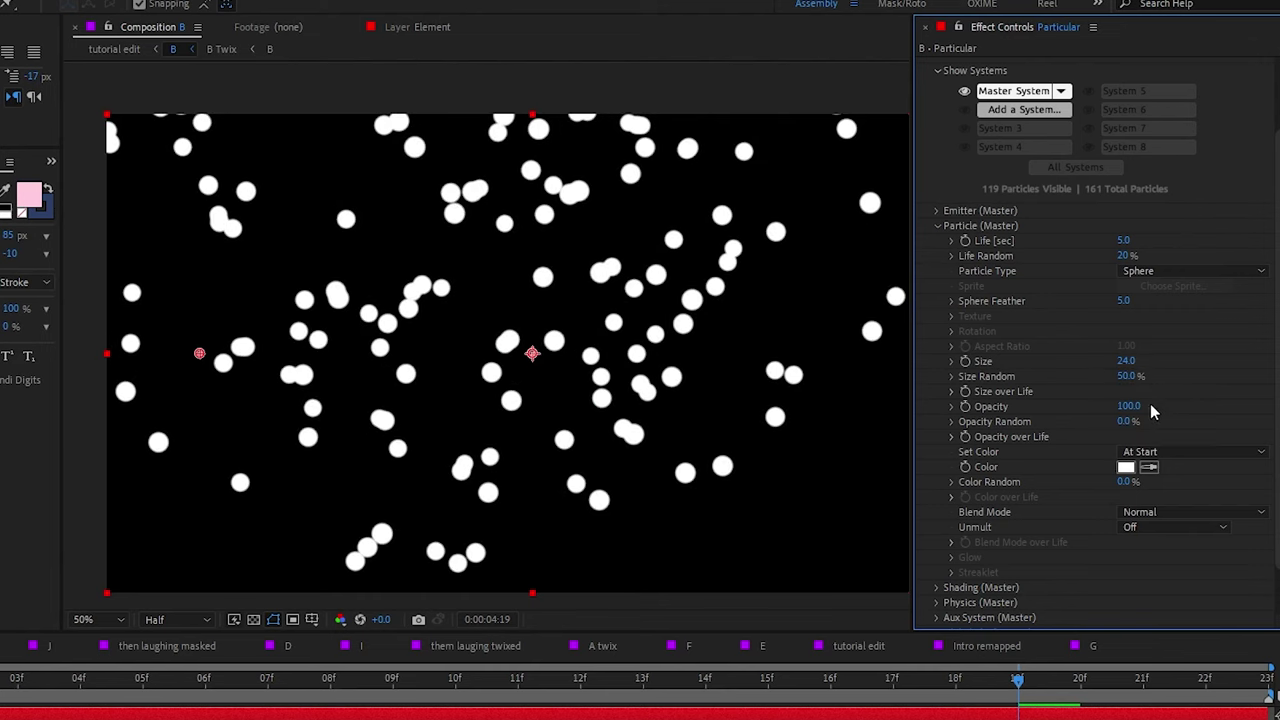
Step: Try particle Opacity at 25, undo it, and enter 75
left_click(1128, 406)
type("25")
key("Return")
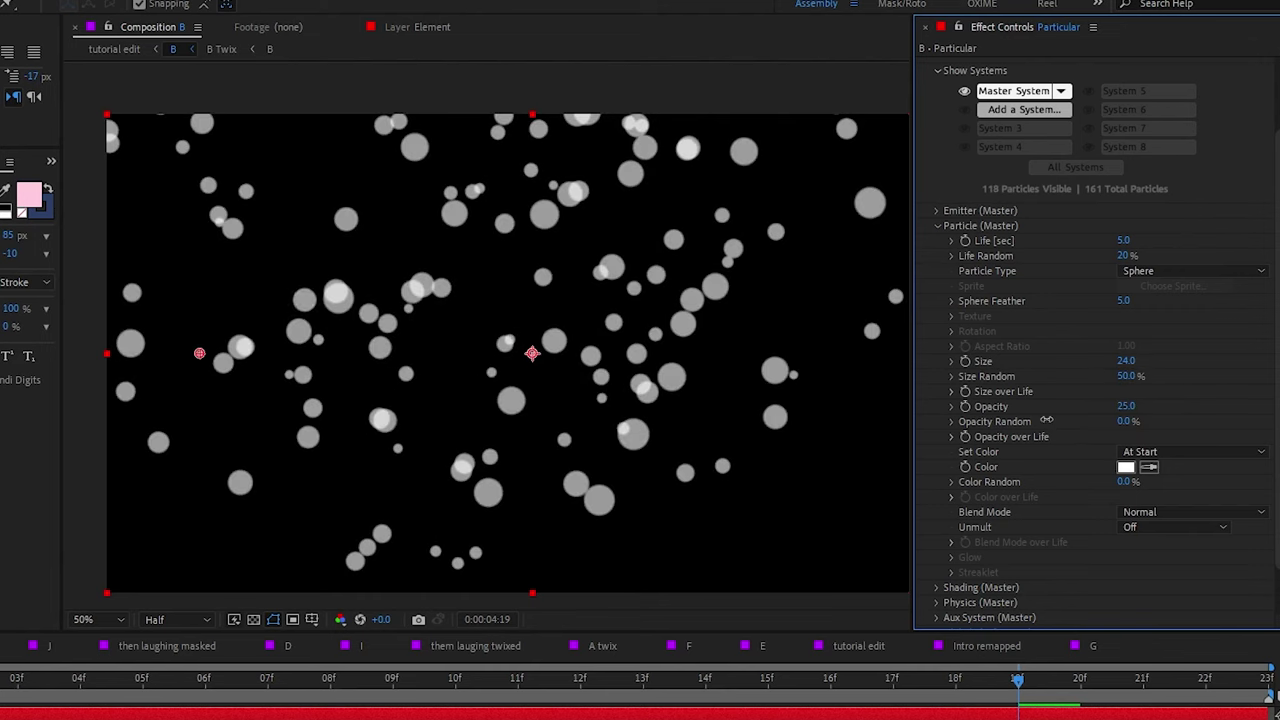
key("ctrl+z")
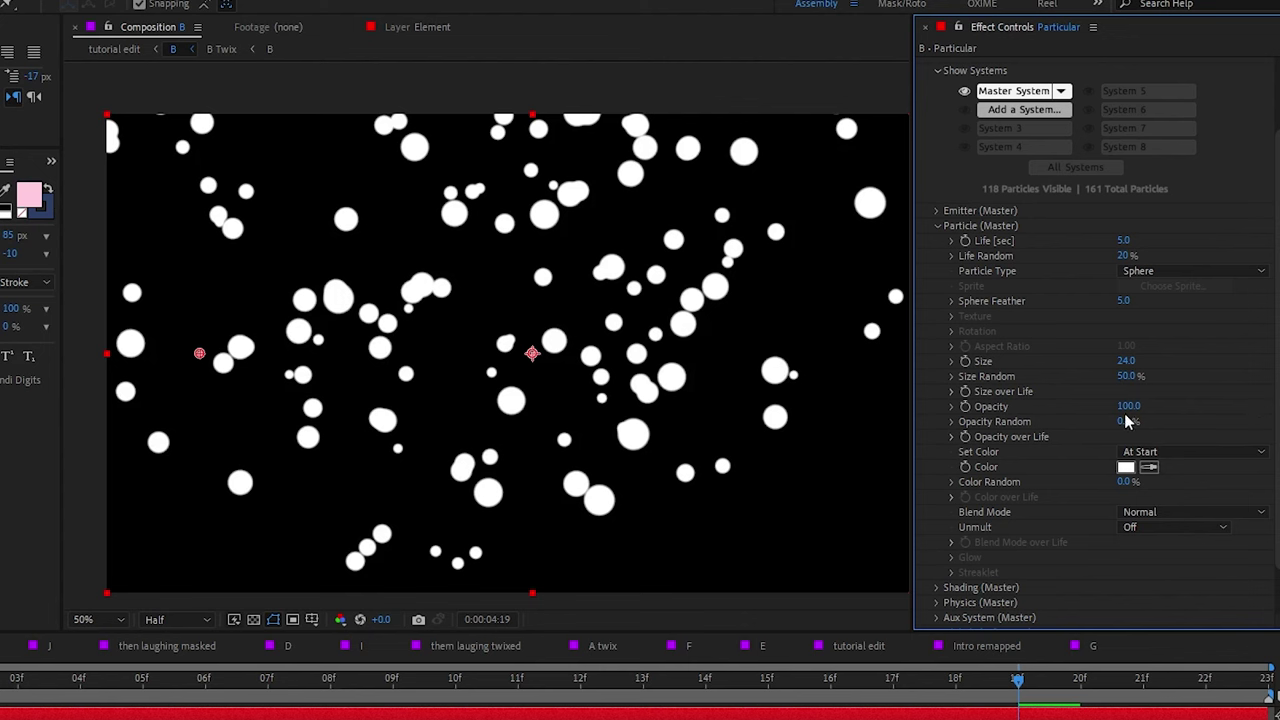
left_click(1128, 406)
type("75")
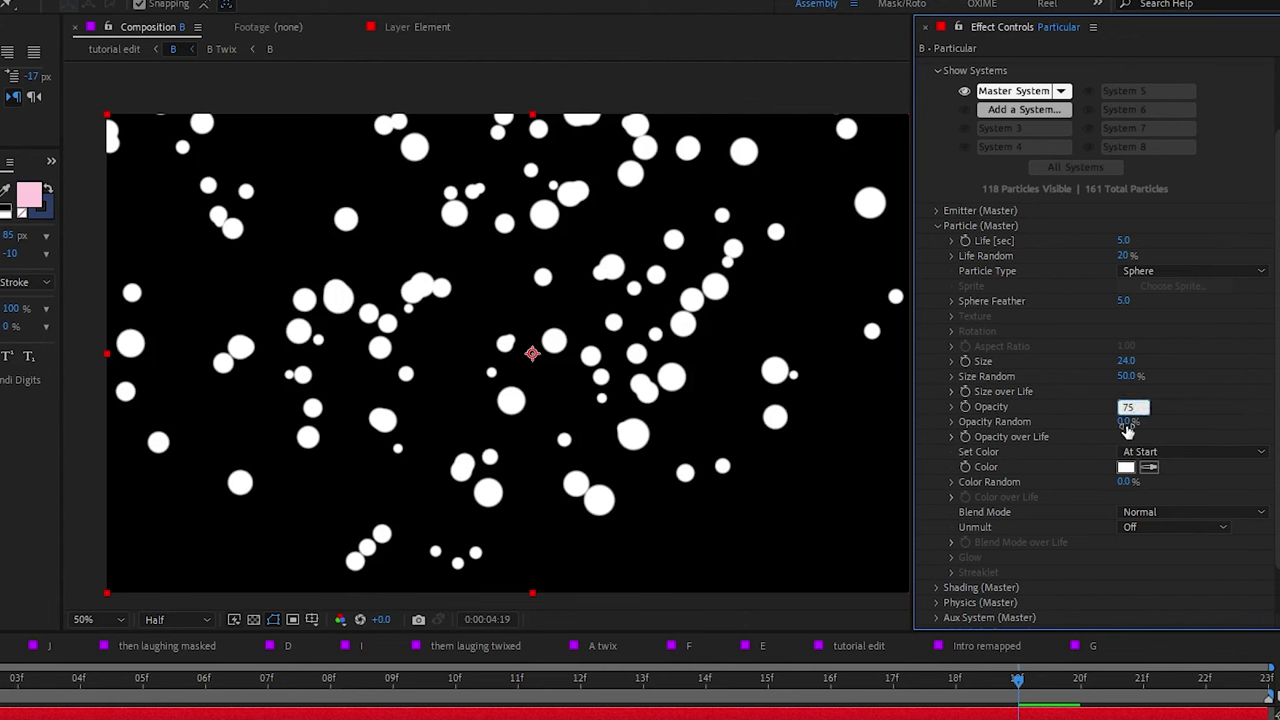
Step: Set Opacity Random to 10% and particle Opacity to 85
left_click(1127, 421)
type("65")
key("Return")
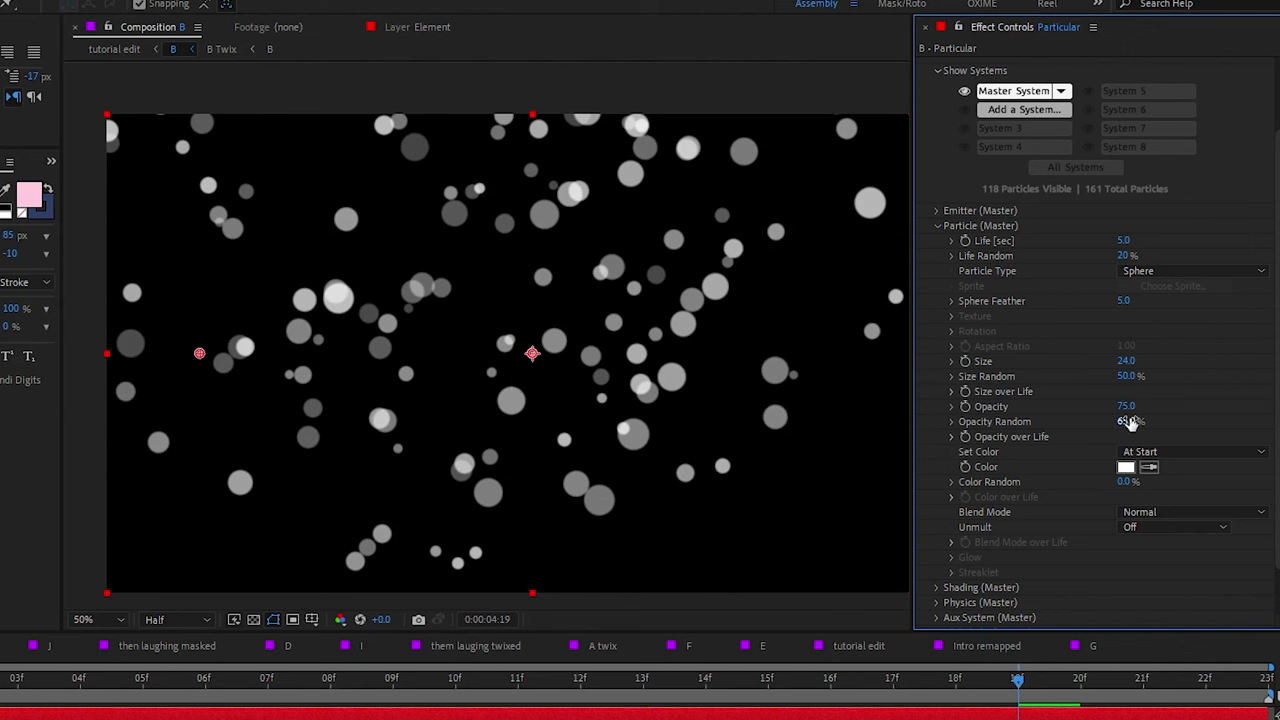
left_click_drag(1127, 421, 1087, 433)
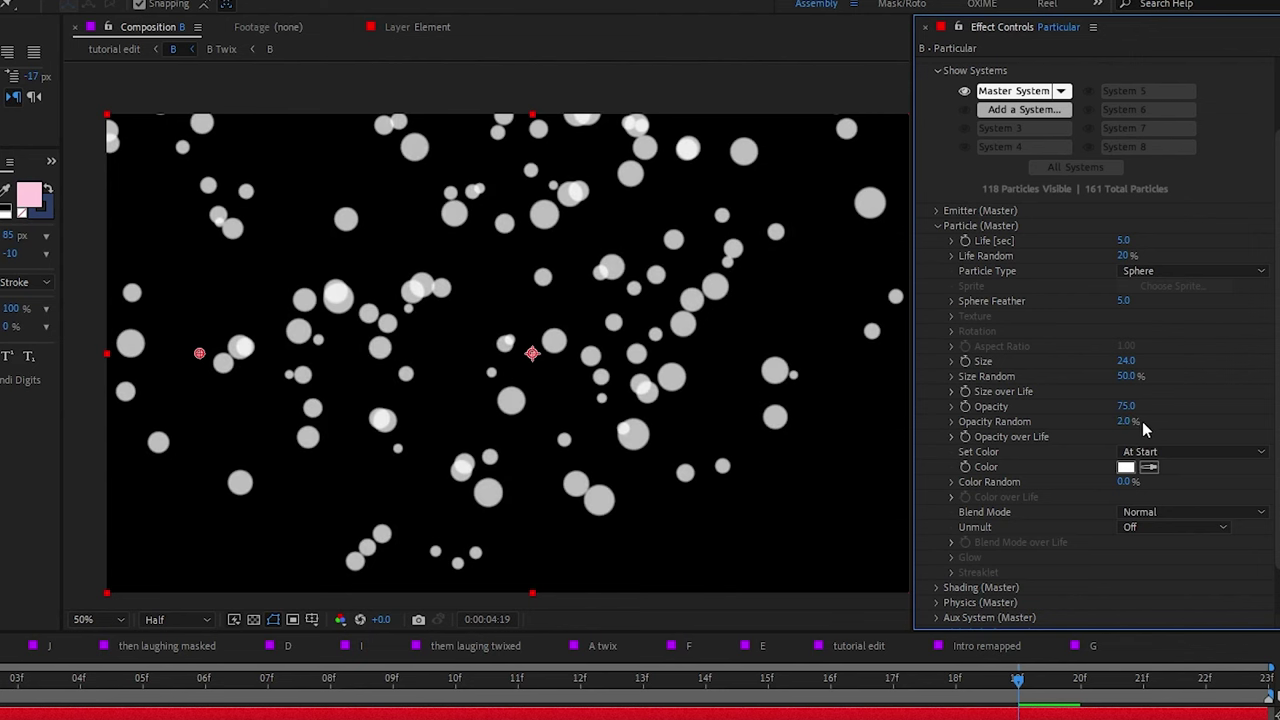
left_click(1127, 421)
type("10")
left_click(1124, 406)
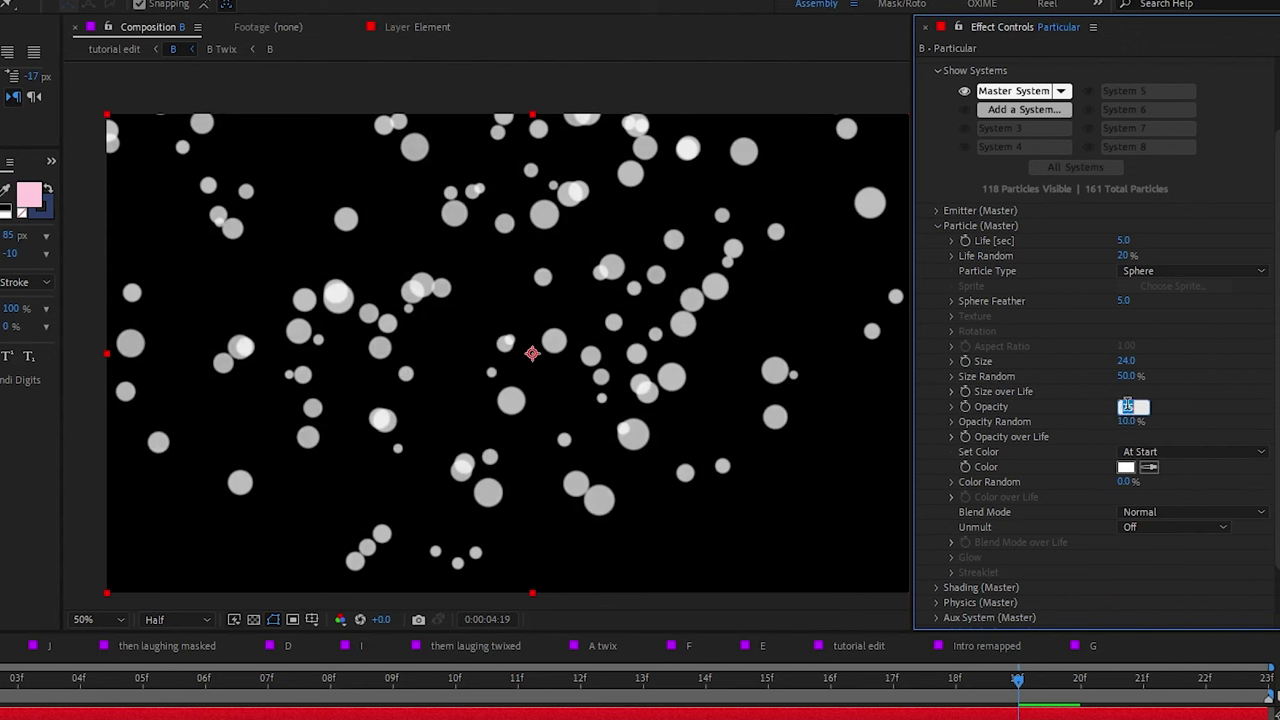
type("85")
key("Return")
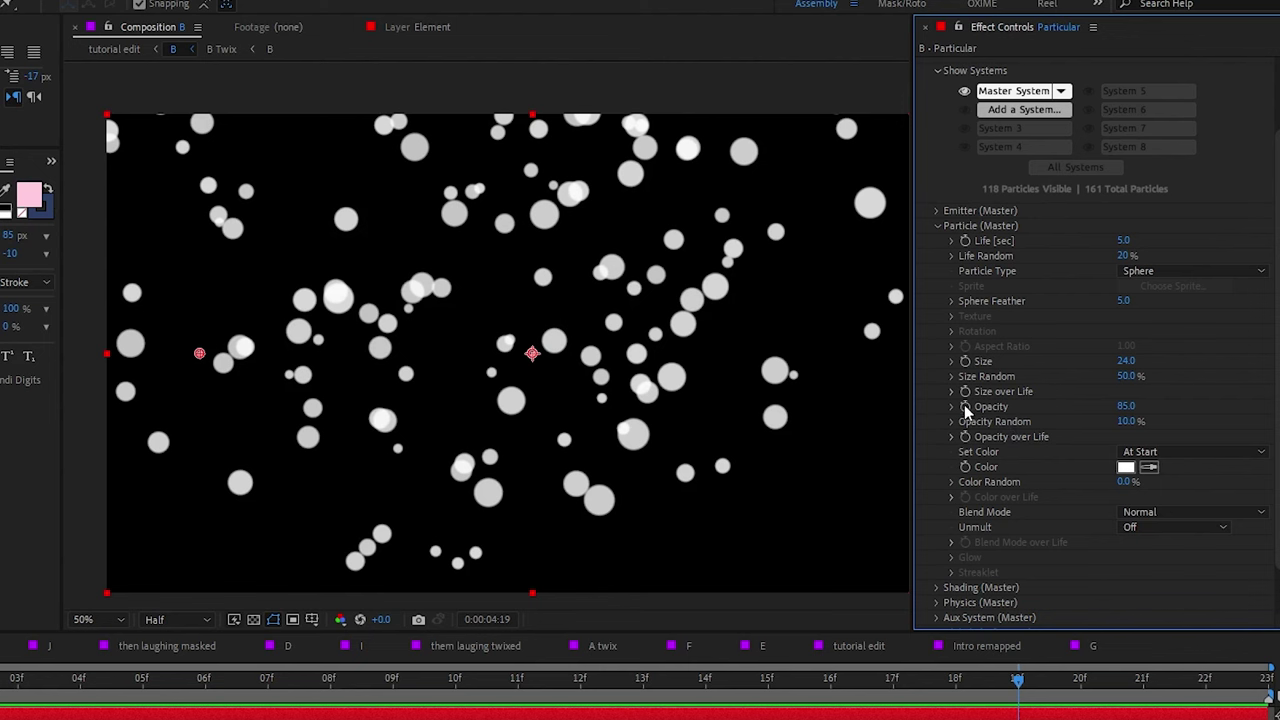
Step: Sketch a Size over Life curve, then adjust its start and end points
left_click(952, 392)
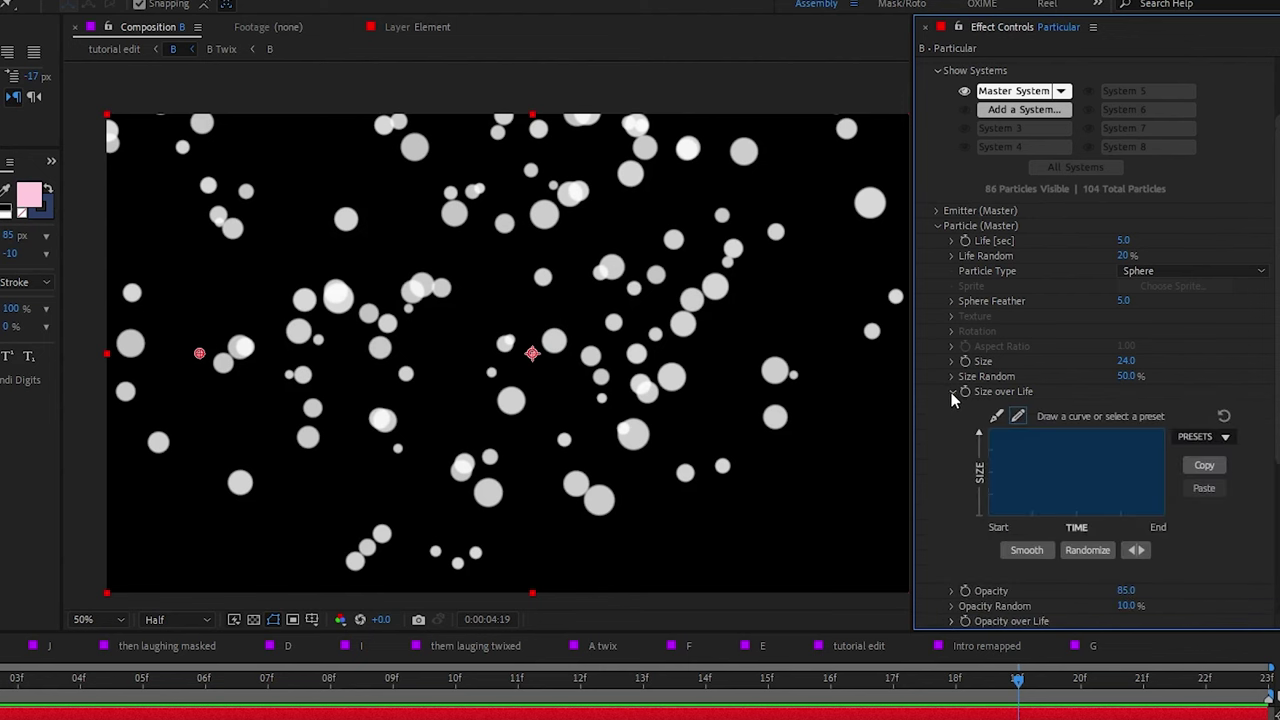
scroll(1036, 425, "down", 2)
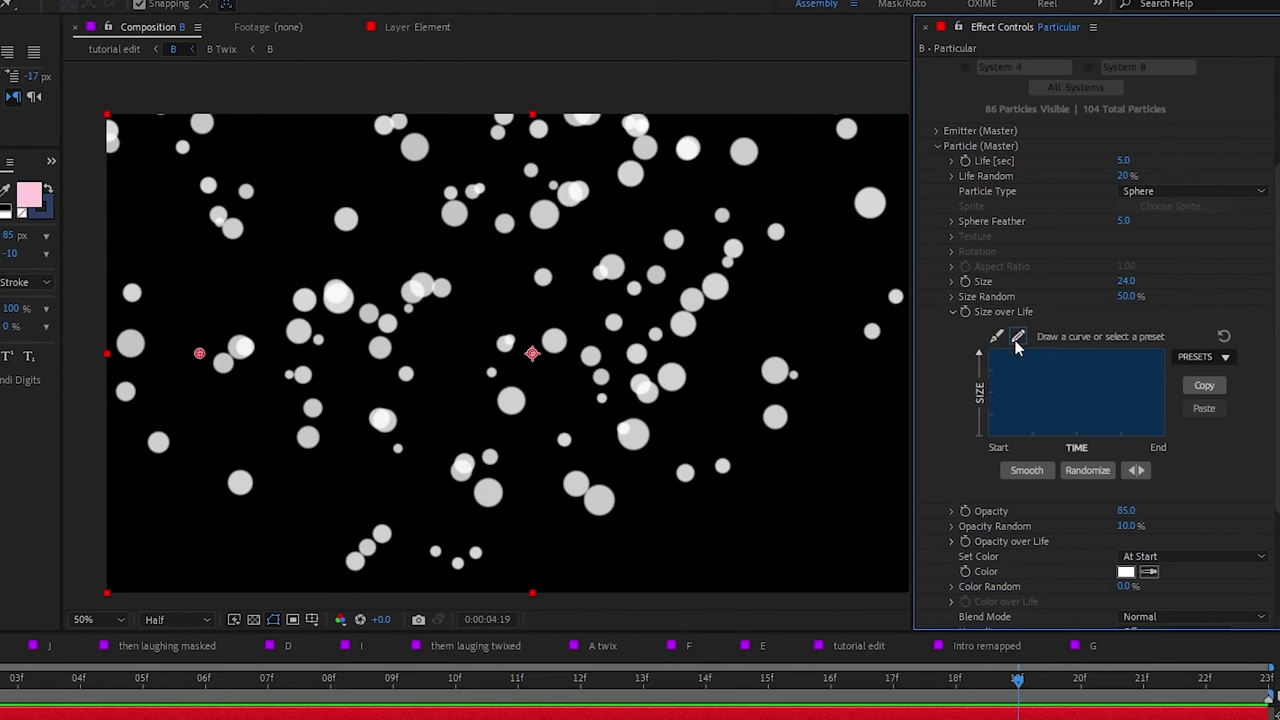
mouse_move(993, 441)
left_mouse_down()
mouse_move(1143, 405)
mouse_move(1010, 443)
mouse_move(1037, 397)
mouse_move(1180, 458)
left_mouse_up()
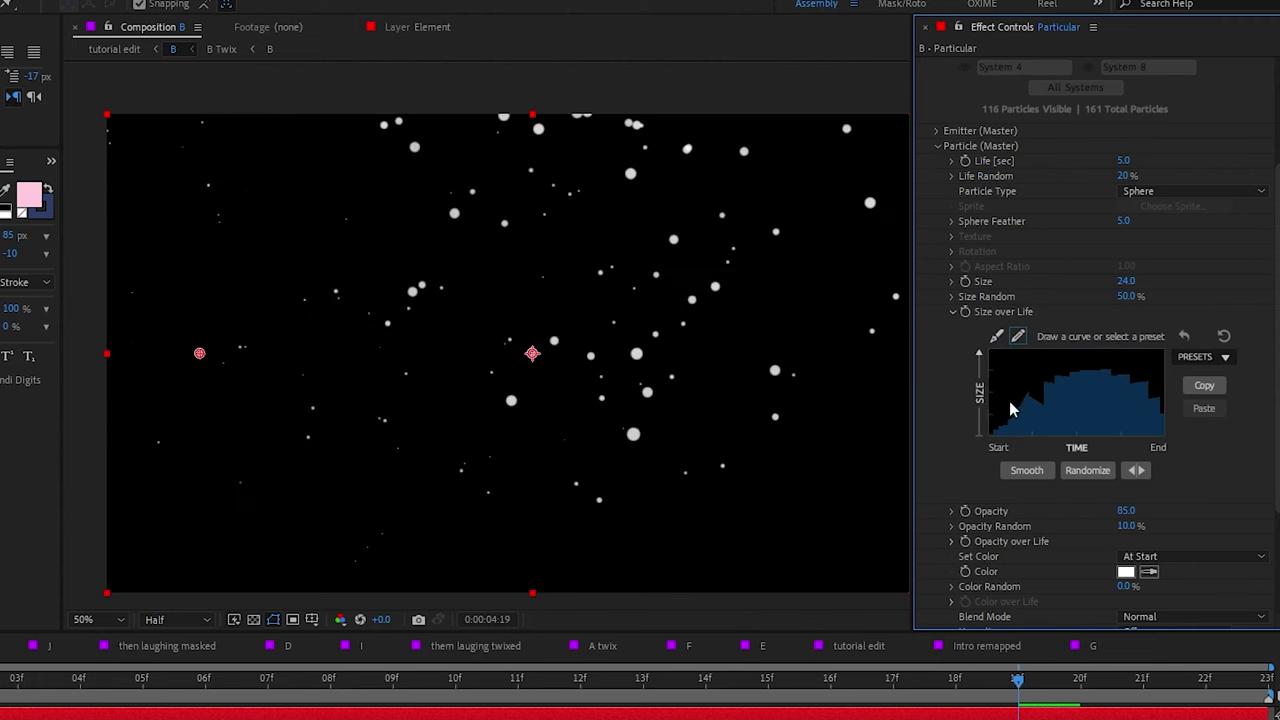
left_click(996, 336)
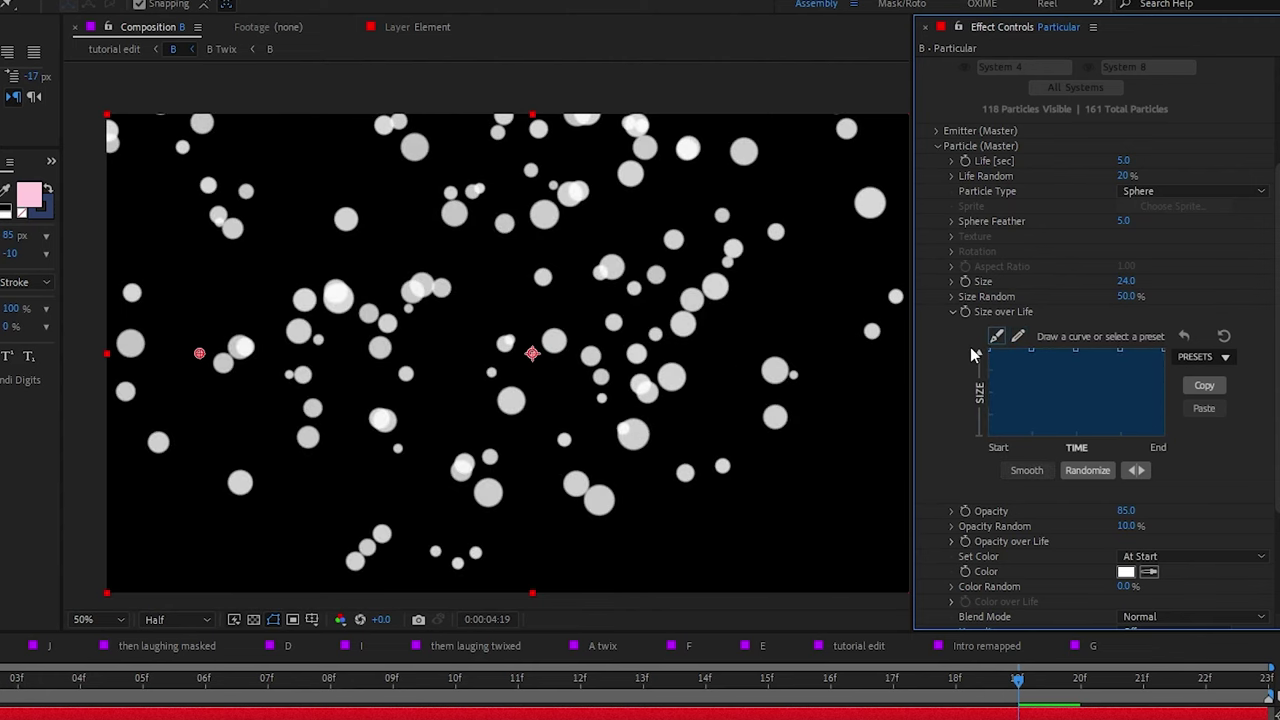
left_click_drag(991, 354, 980, 446)
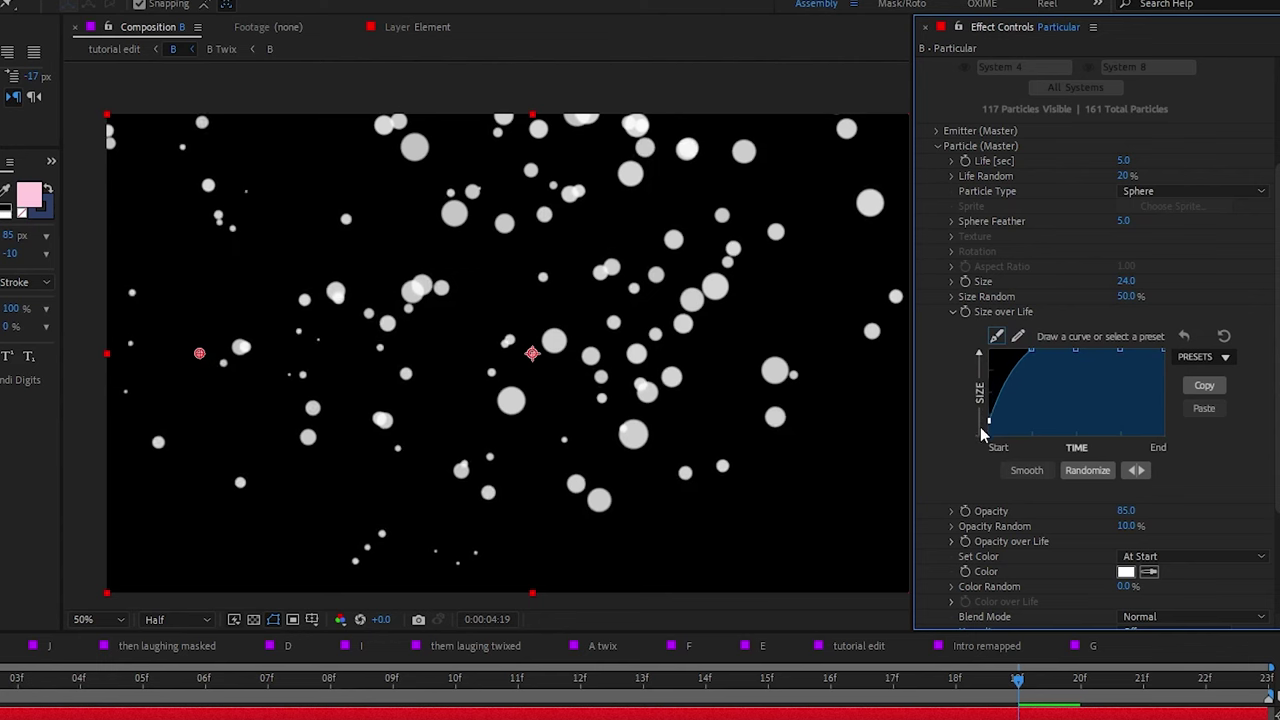
left_click_drag(1163, 352, 1178, 422)
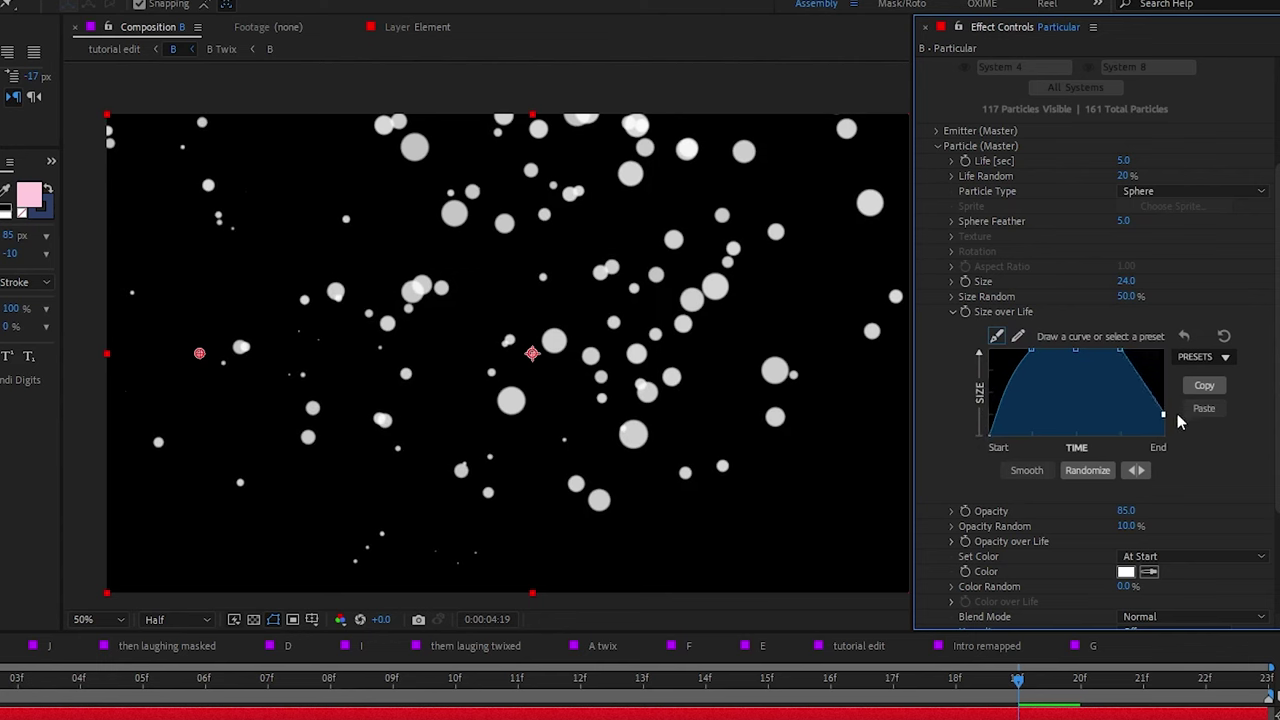
mouse_move(1018, 362)
left_mouse_down()
mouse_move(1002, 356)
mouse_move(1018, 358)
left_mouse_up()
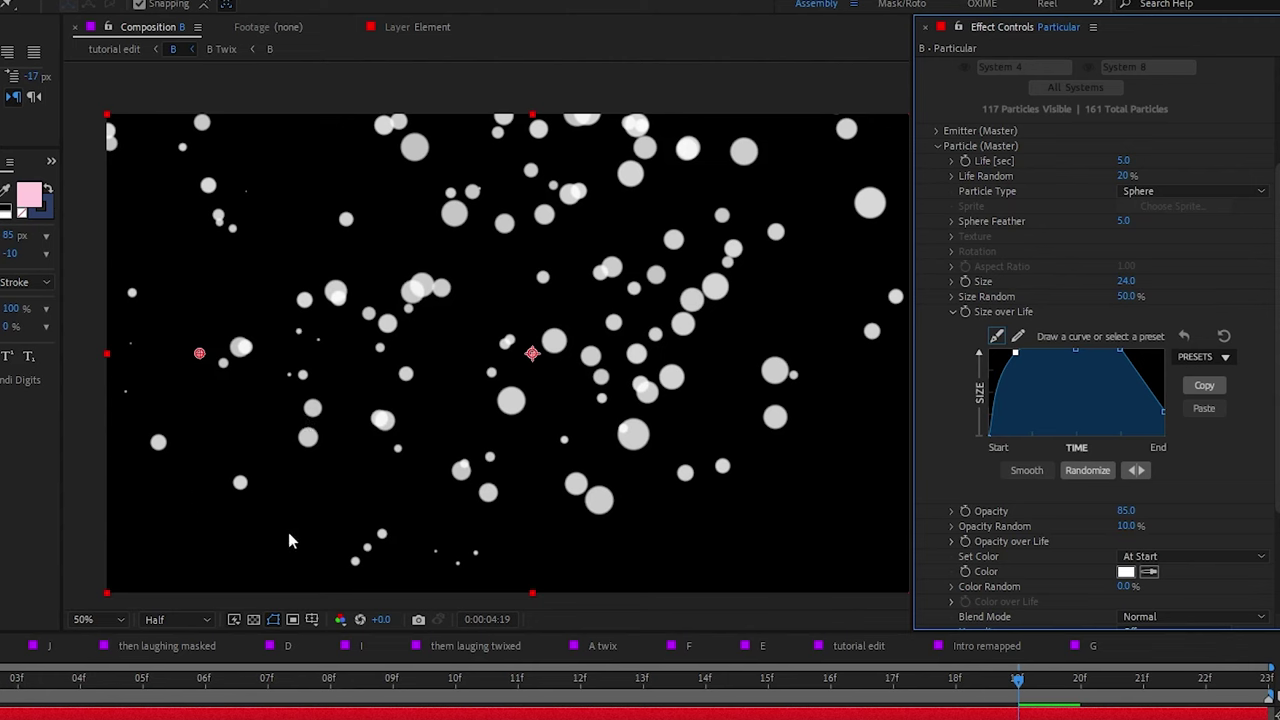
Step: Reshape the size curve to rise from zero, plateau, and fall to zero at End
left_click(399, 562)
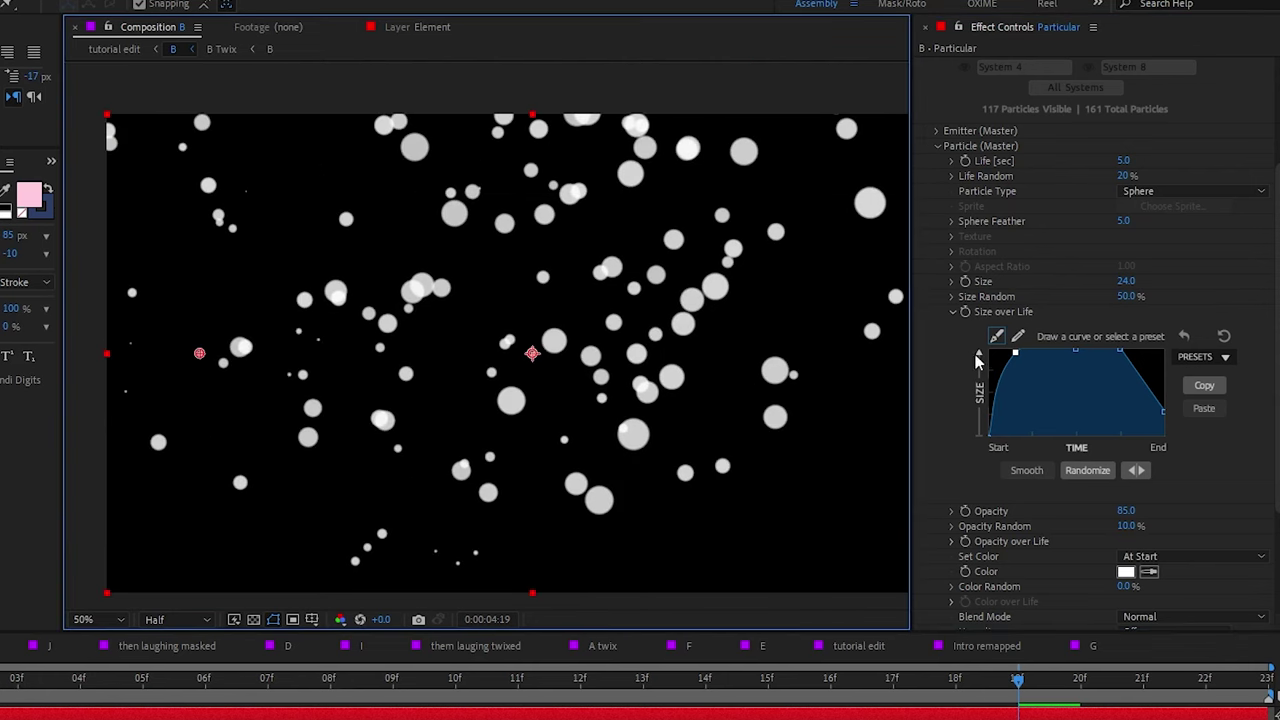
left_click(1018, 360)
mouse_move(1018, 360)
left_mouse_down()
mouse_move(1092, 360)
mouse_move(975, 355)
left_mouse_up()
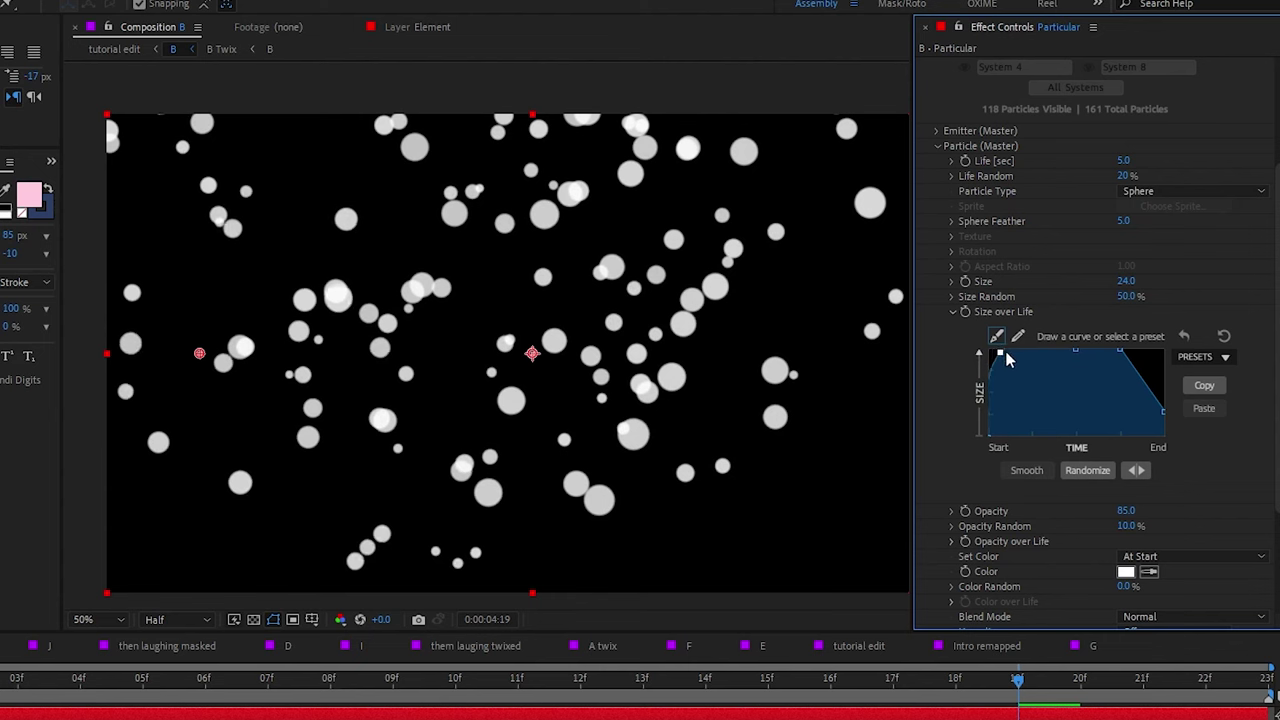
left_click_drag(990, 430, 1015, 357)
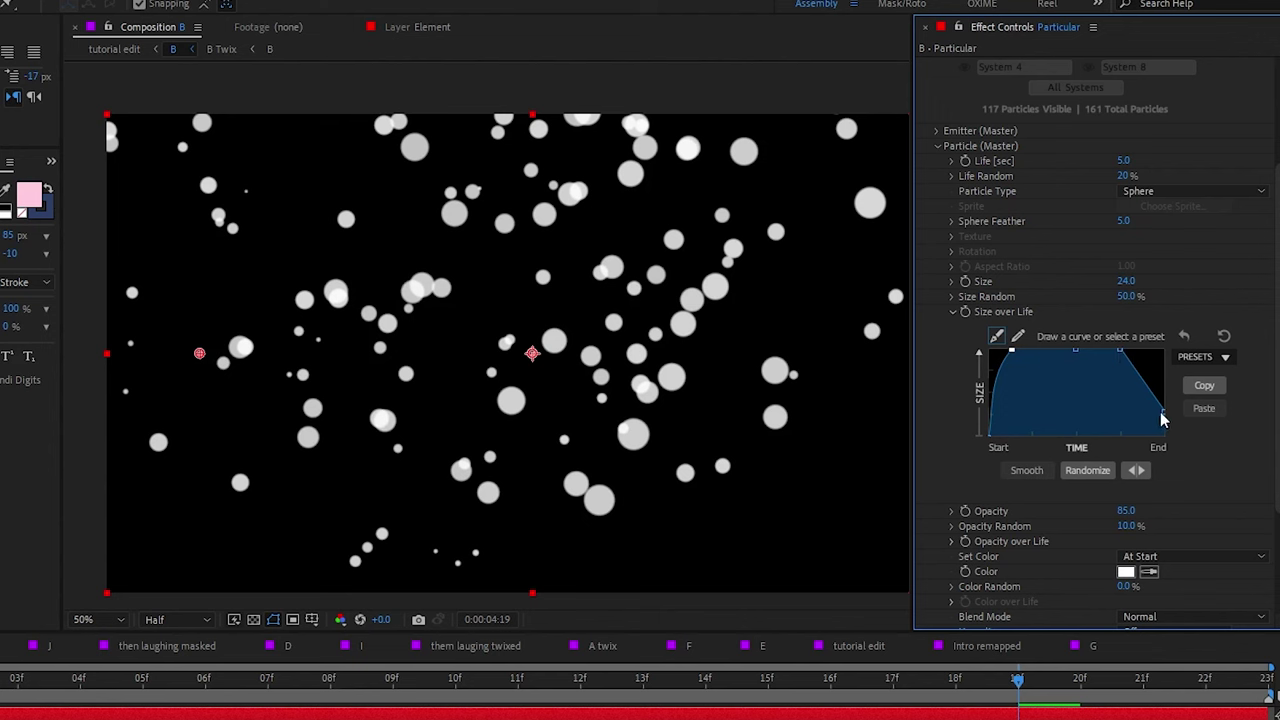
left_click_drag(1163, 418, 1166, 442)
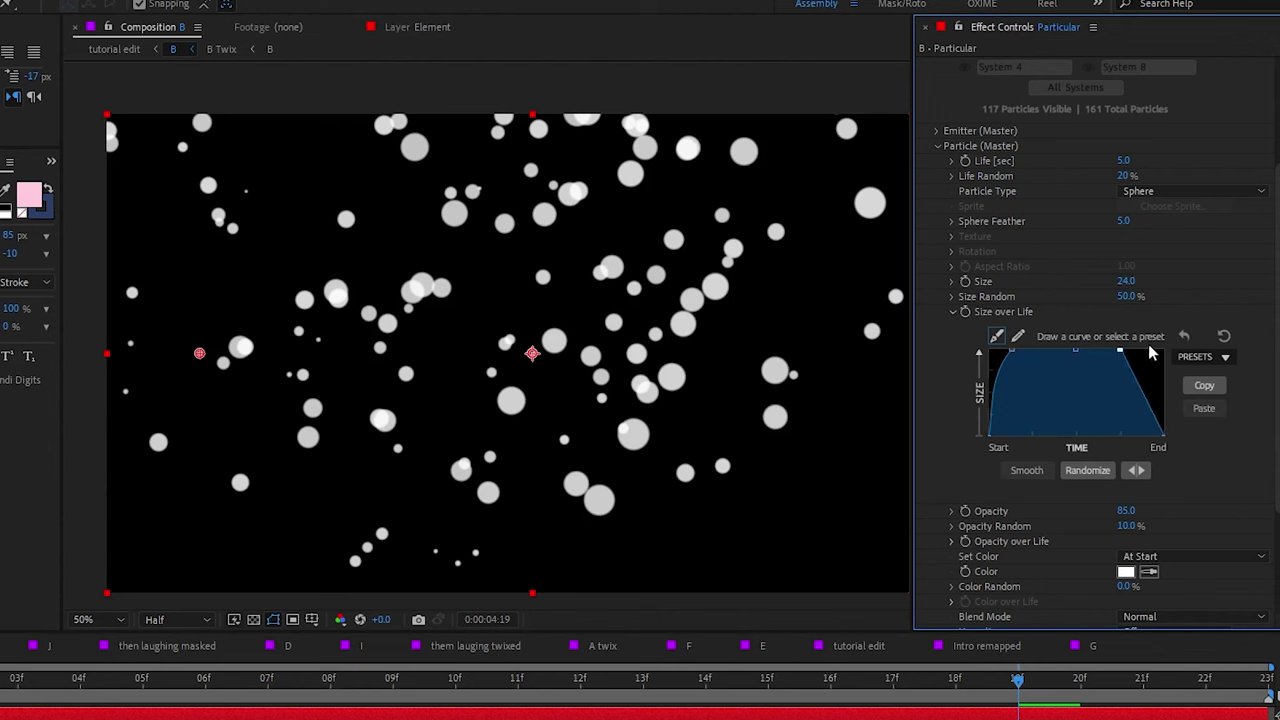
left_click_drag(1150, 352, 1158, 420)
left_click(1208, 357)
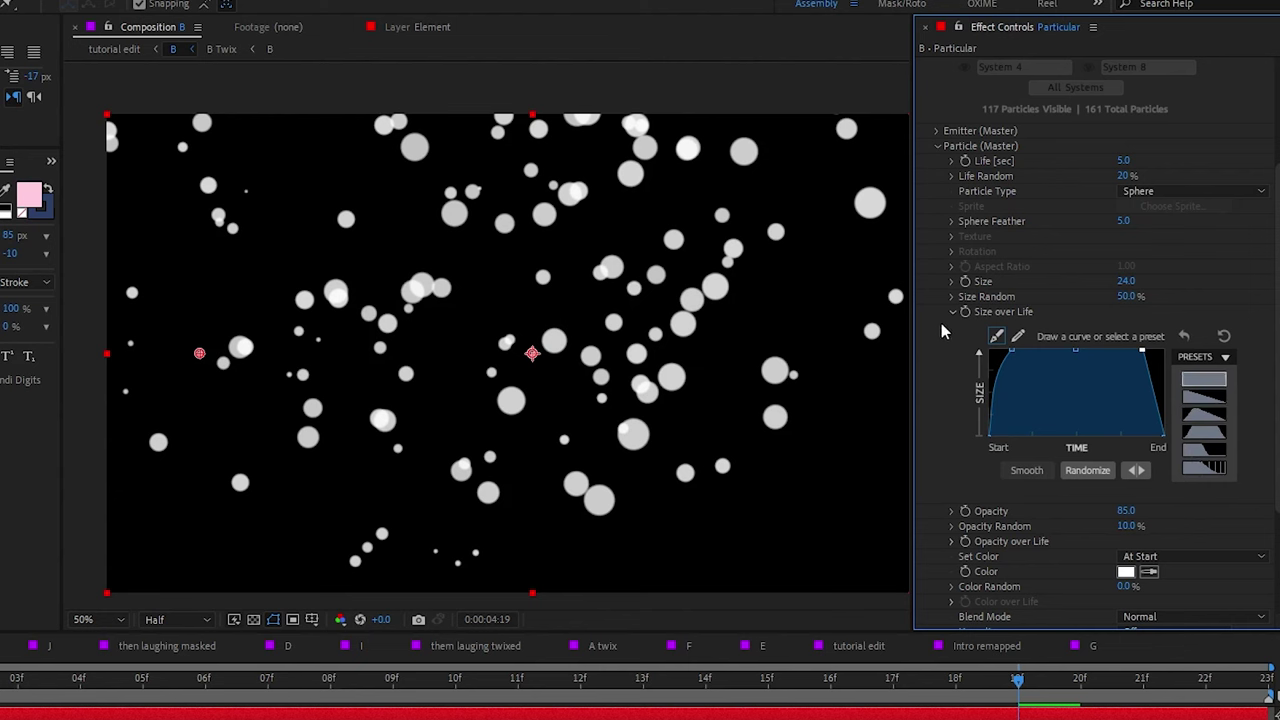
Step: Pull the Opacity over Life curve's end down to zero so particles fade out
left_click(953, 313)
left_click(950, 381)
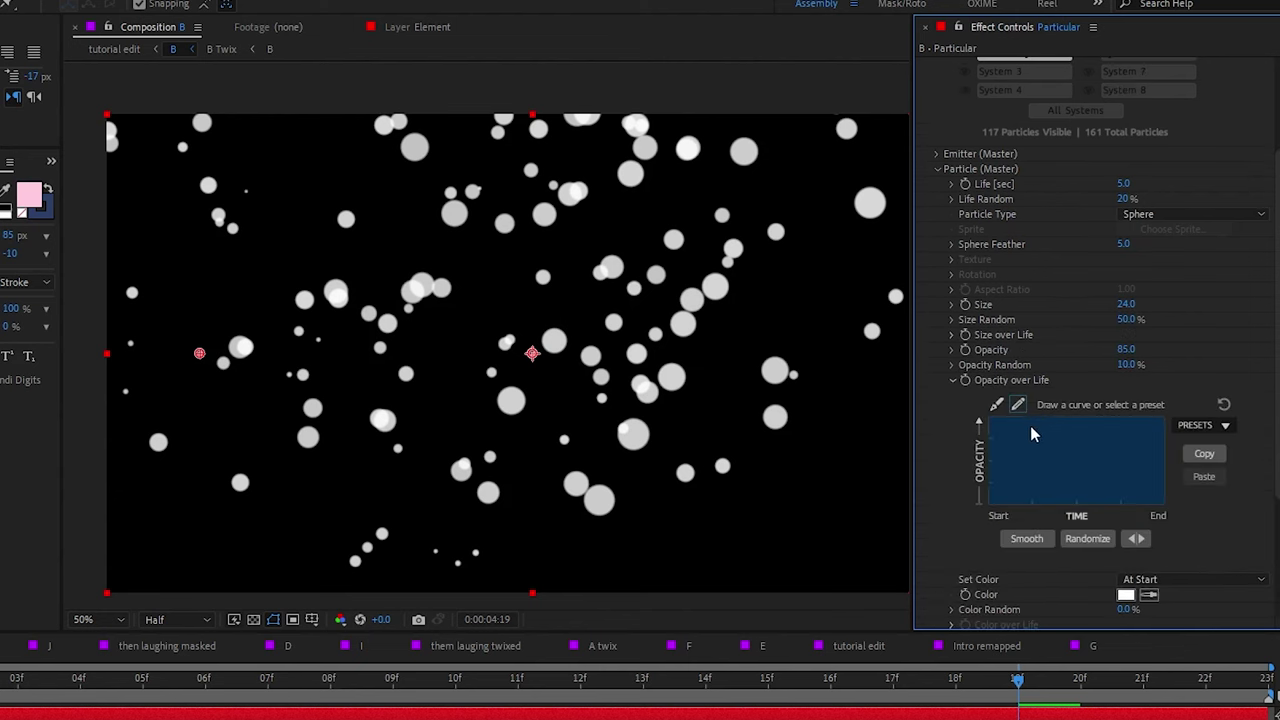
left_click(997, 404)
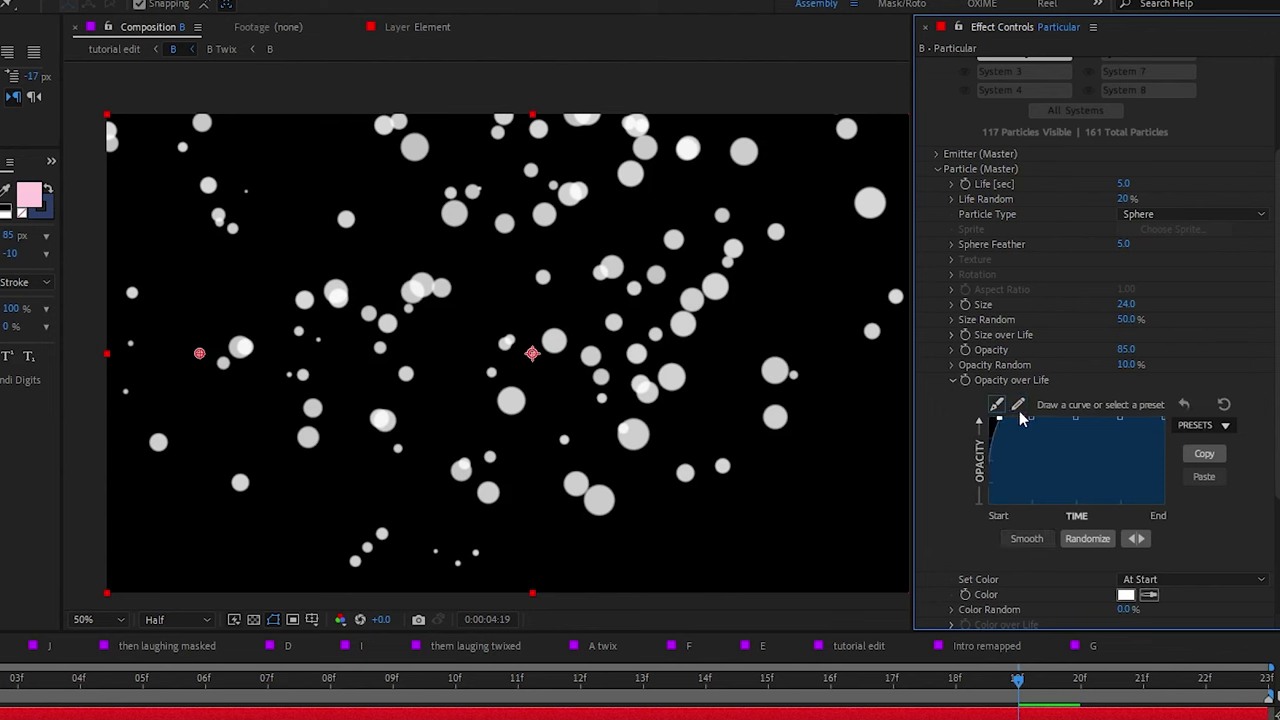
left_click_drag(1145, 418, 1163, 498)
left_click(1209, 426)
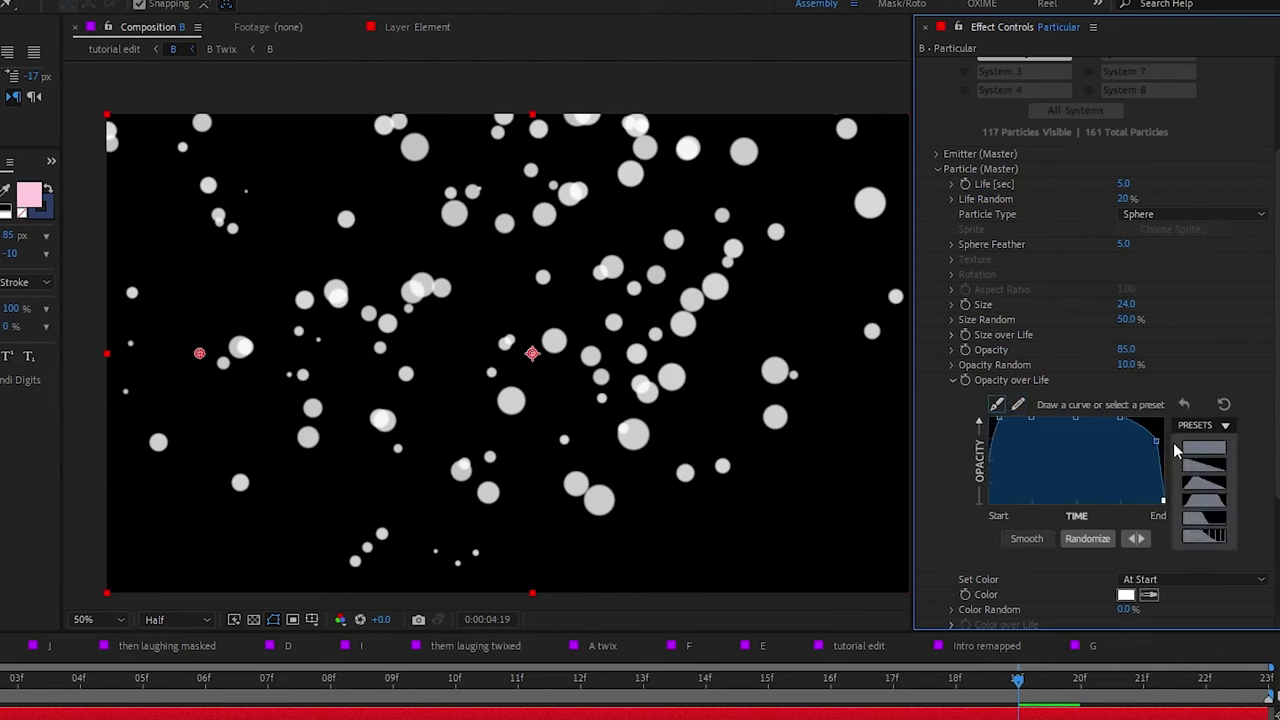
Step: Preview the particle animation, then reduce particle Size to 10
left_click(957, 380)
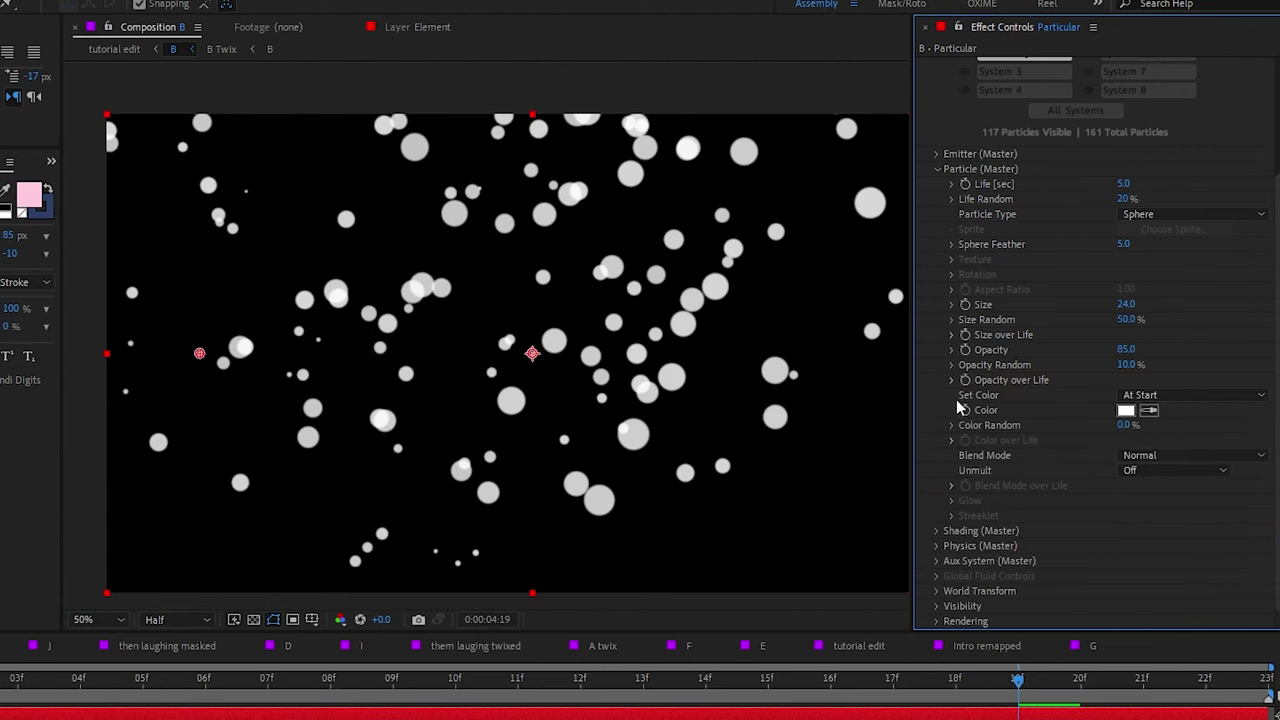
key("space")
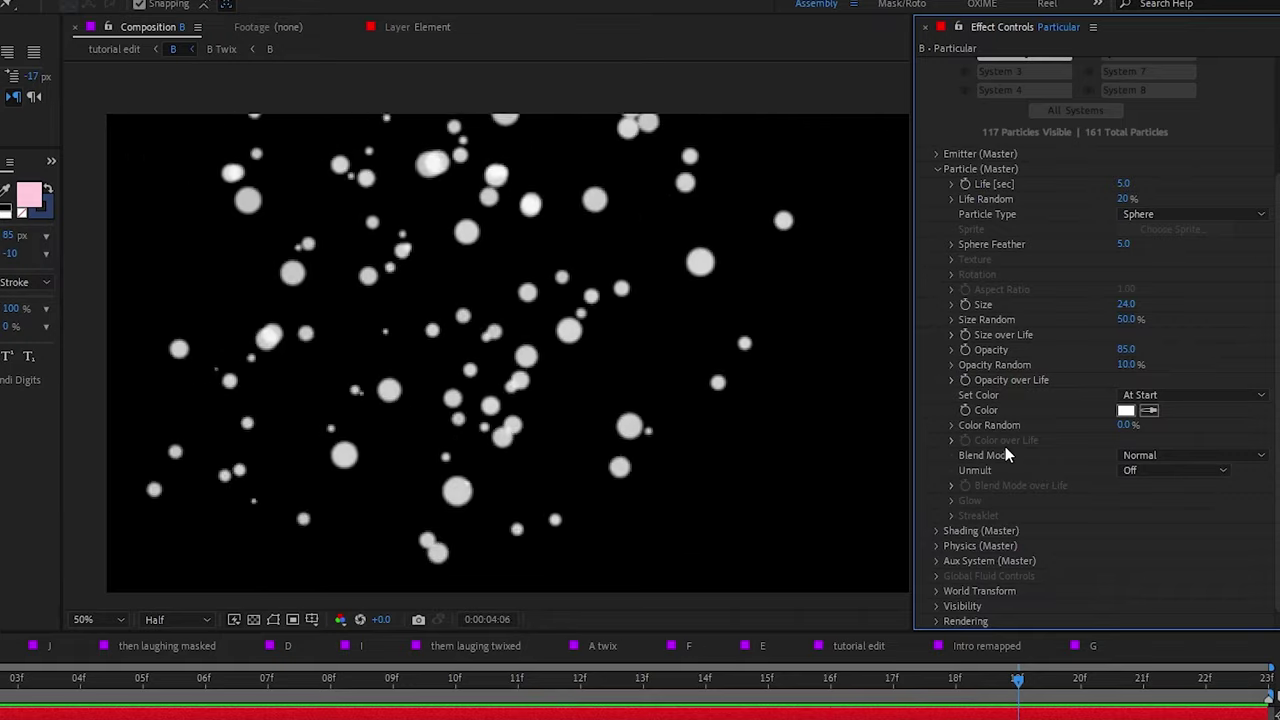
left_click(1140, 314)
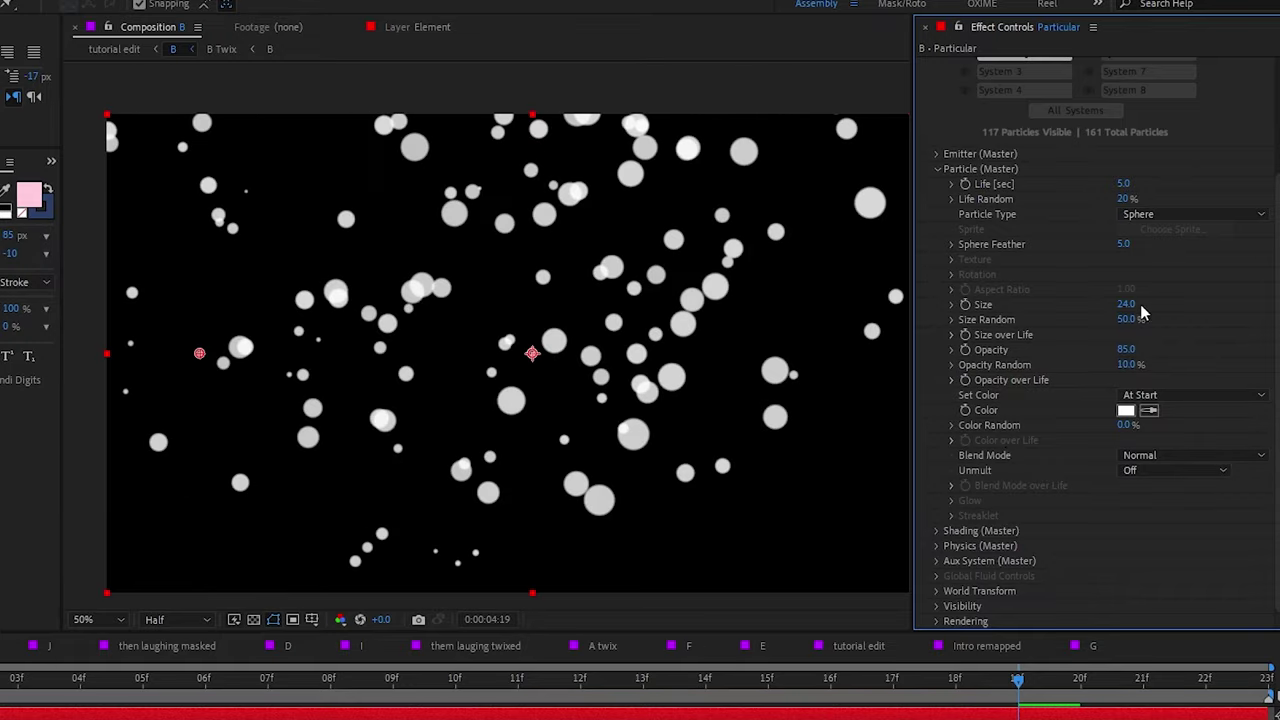
left_click(1126, 305)
type("10")
key("Return")
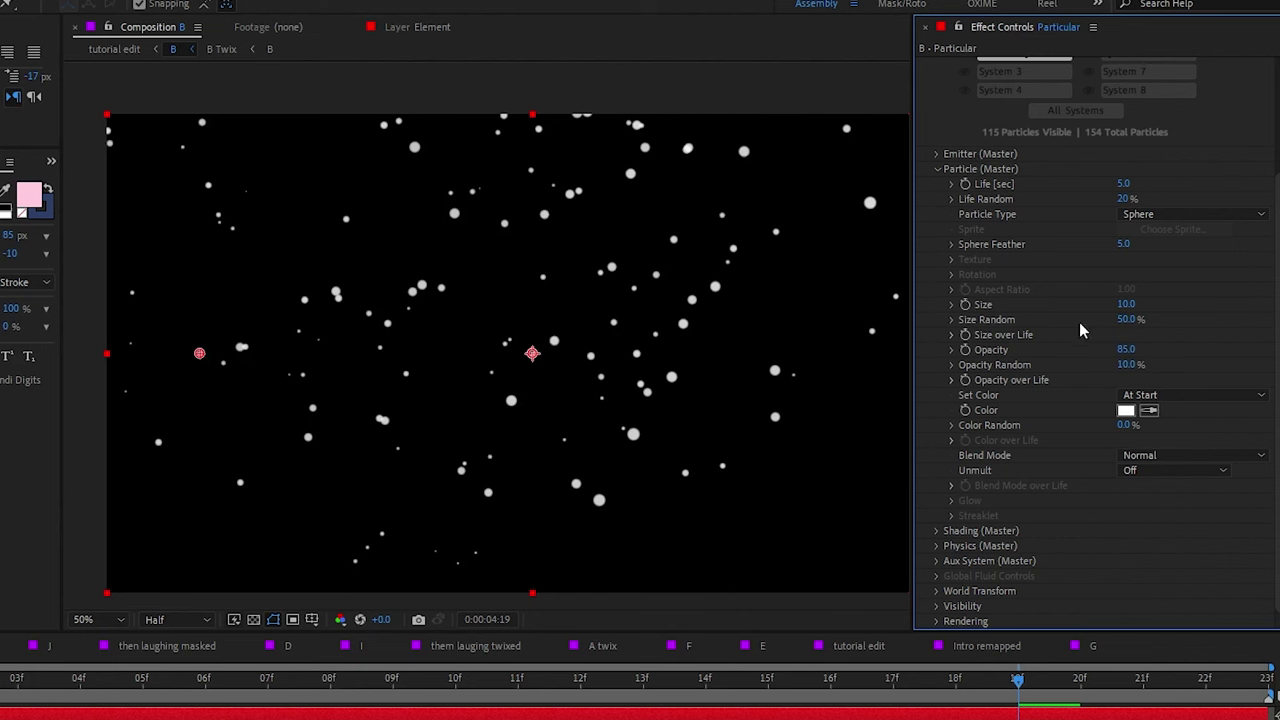
Step: Switch the Particle Type from Sphere to Sprite
left_click(1136, 217)
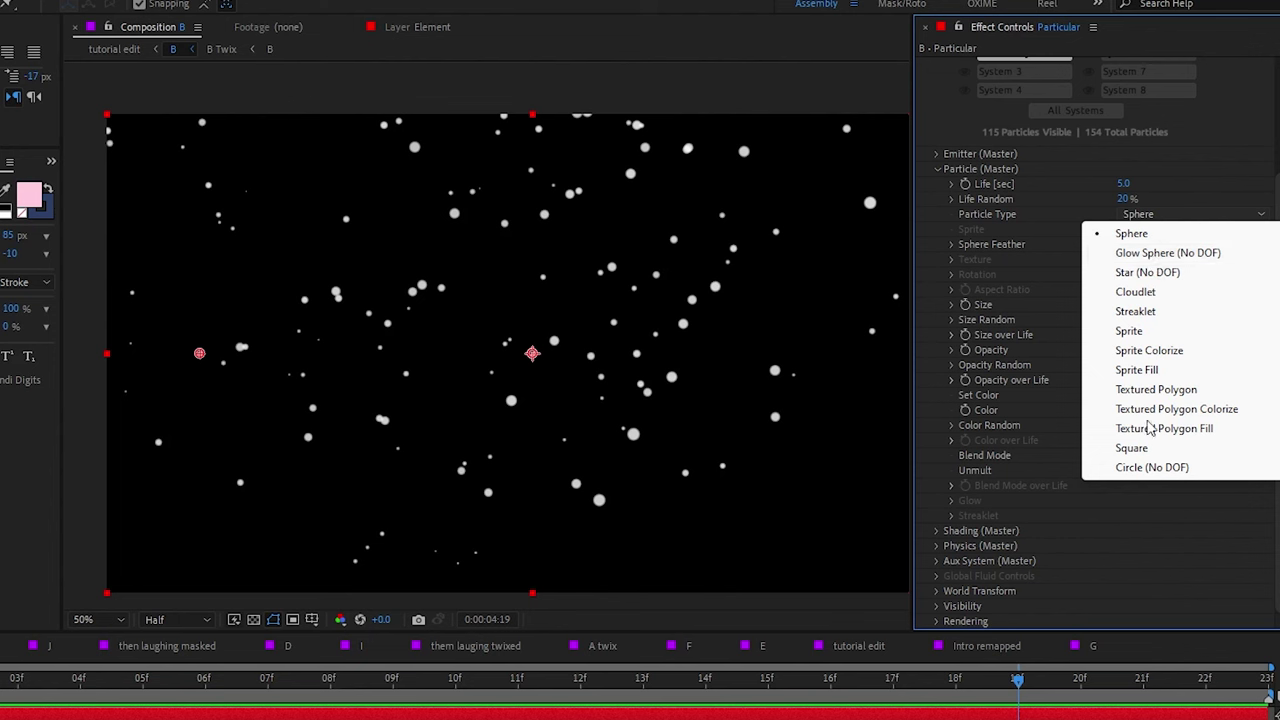
left_click(1124, 336)
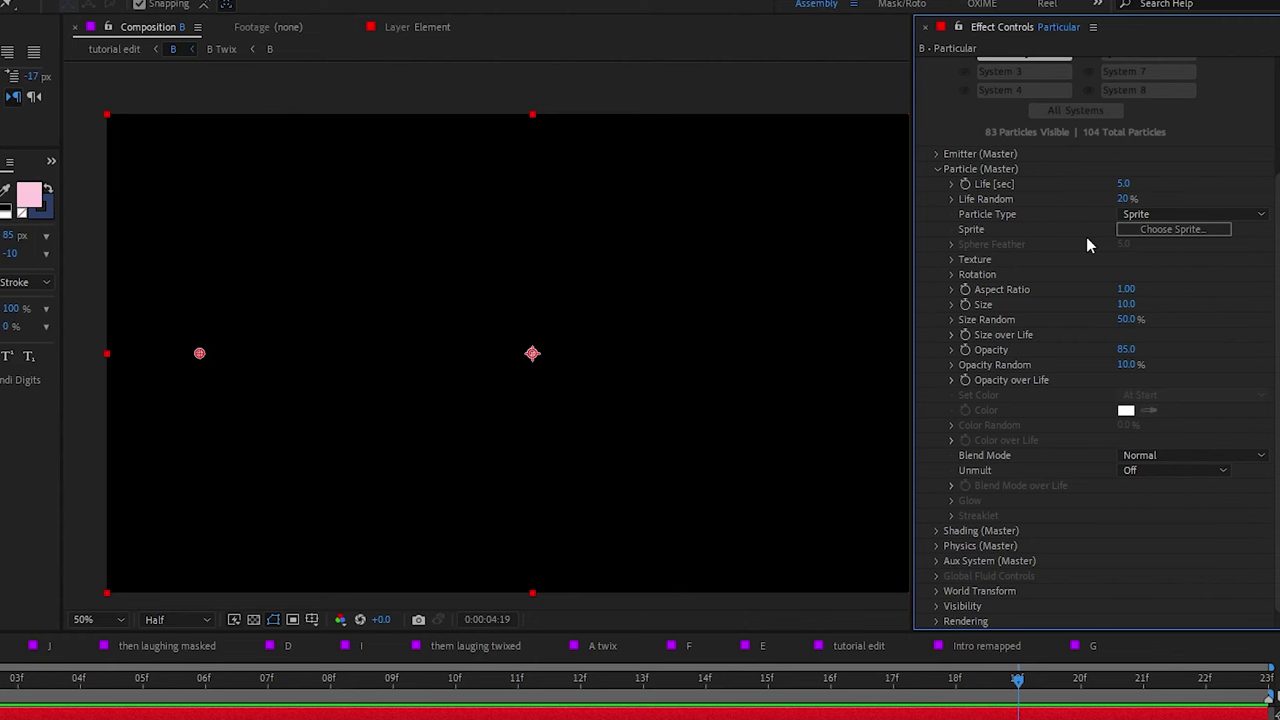
left_click(1135, 231)
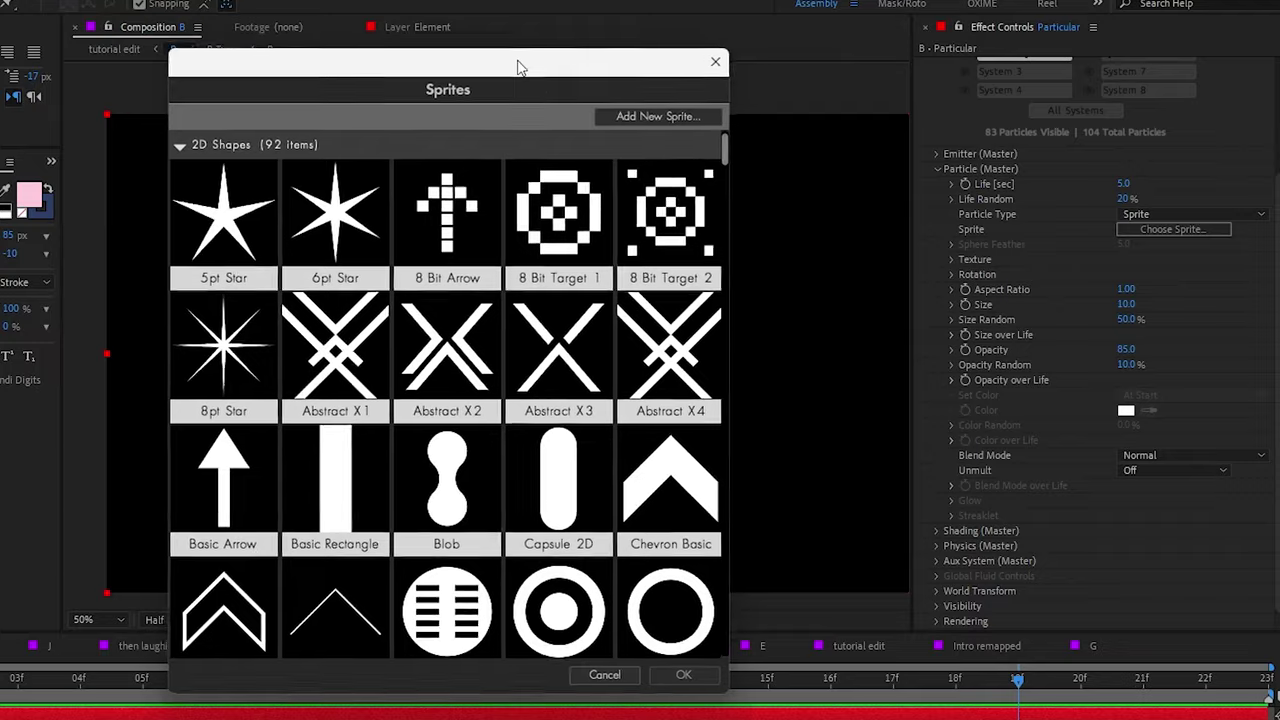
scroll(630, 320, "down", 3)
scroll(625, 340, "down", 3)
scroll(620, 355, "down", 3)
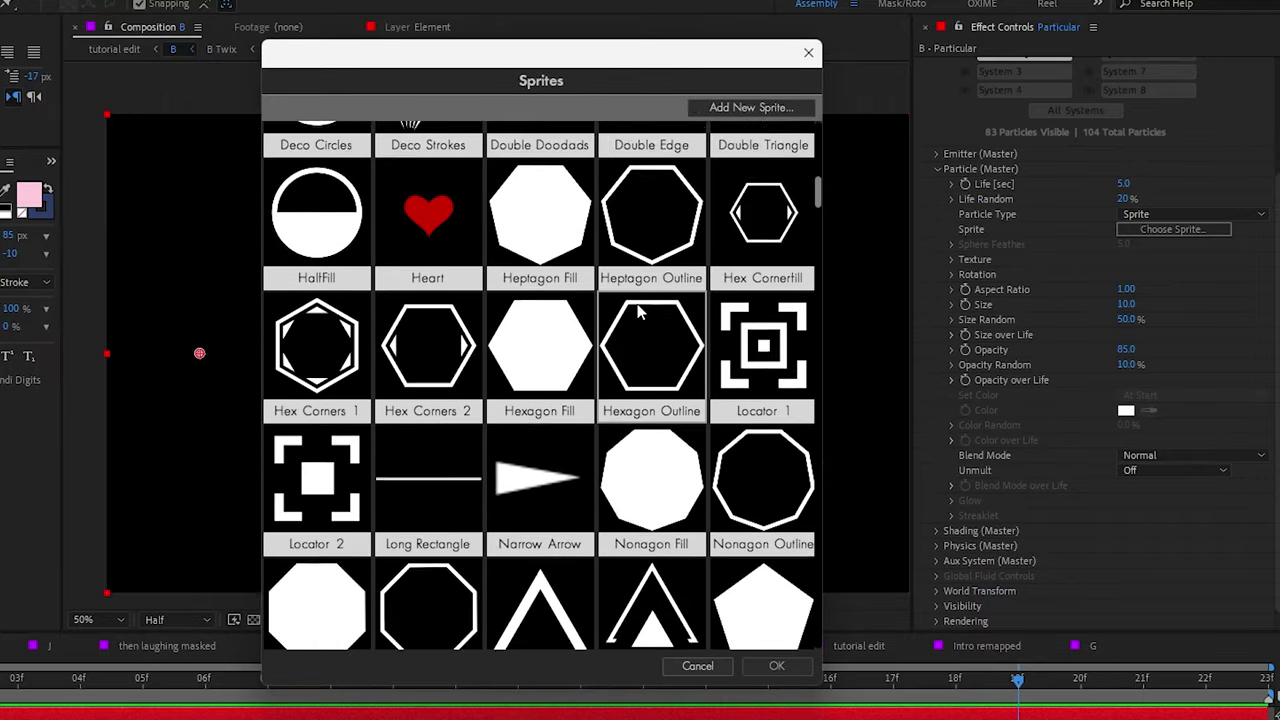
scroll(614, 376, "down", 3)
scroll(614, 376, "down", 3)
scroll(590, 355, "up", 4)
scroll(560, 335, "up", 5)
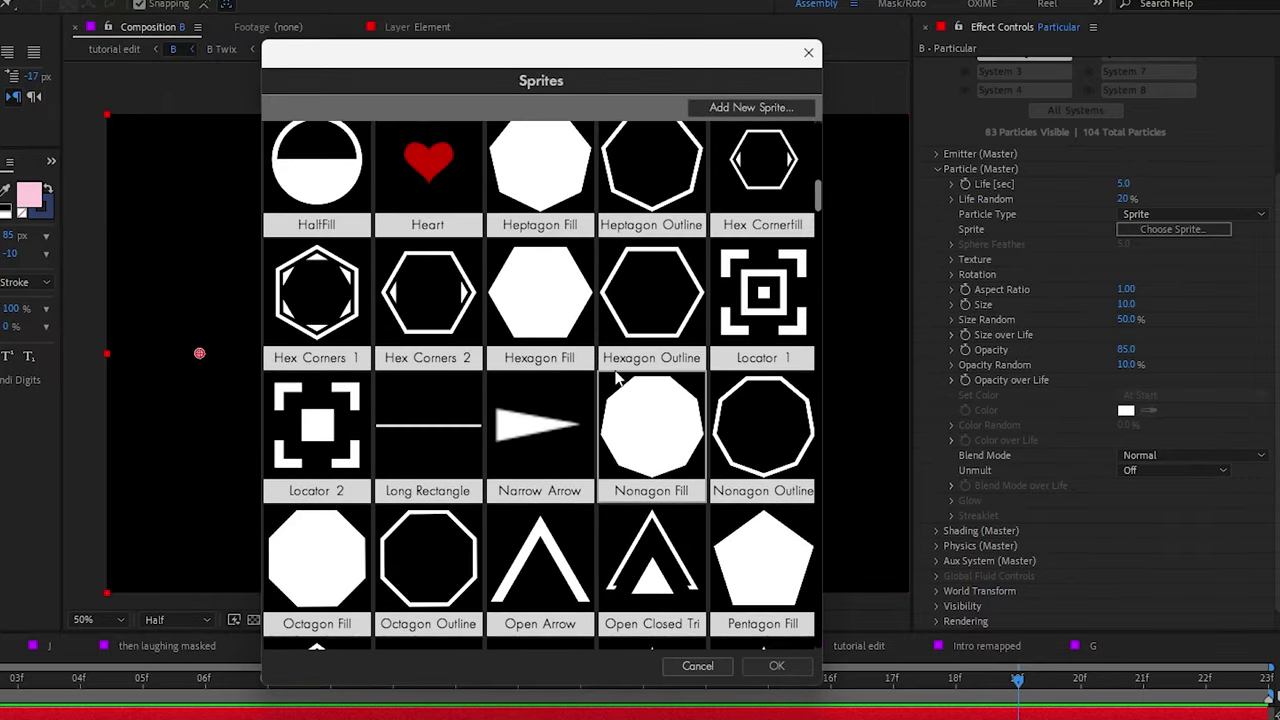
scroll(535, 318, "up", 2)
scroll(479, 272, "down", 1)
scroll(650, 260, "down", 5)
scroll(700, 275, "down", 1)
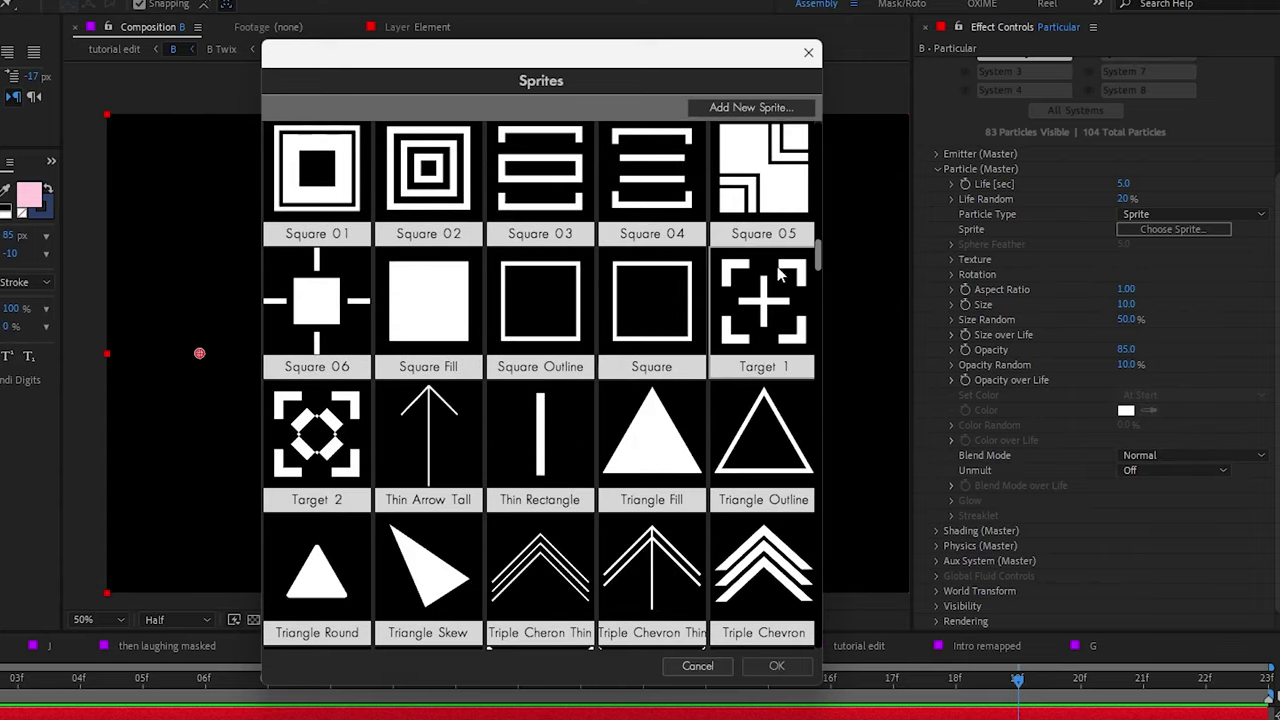
scroll(816, 285, "down", 2)
scroll(802, 336, "down", 4)
scroll(802, 352, "down", 2)
scroll(802, 352, "up", 5)
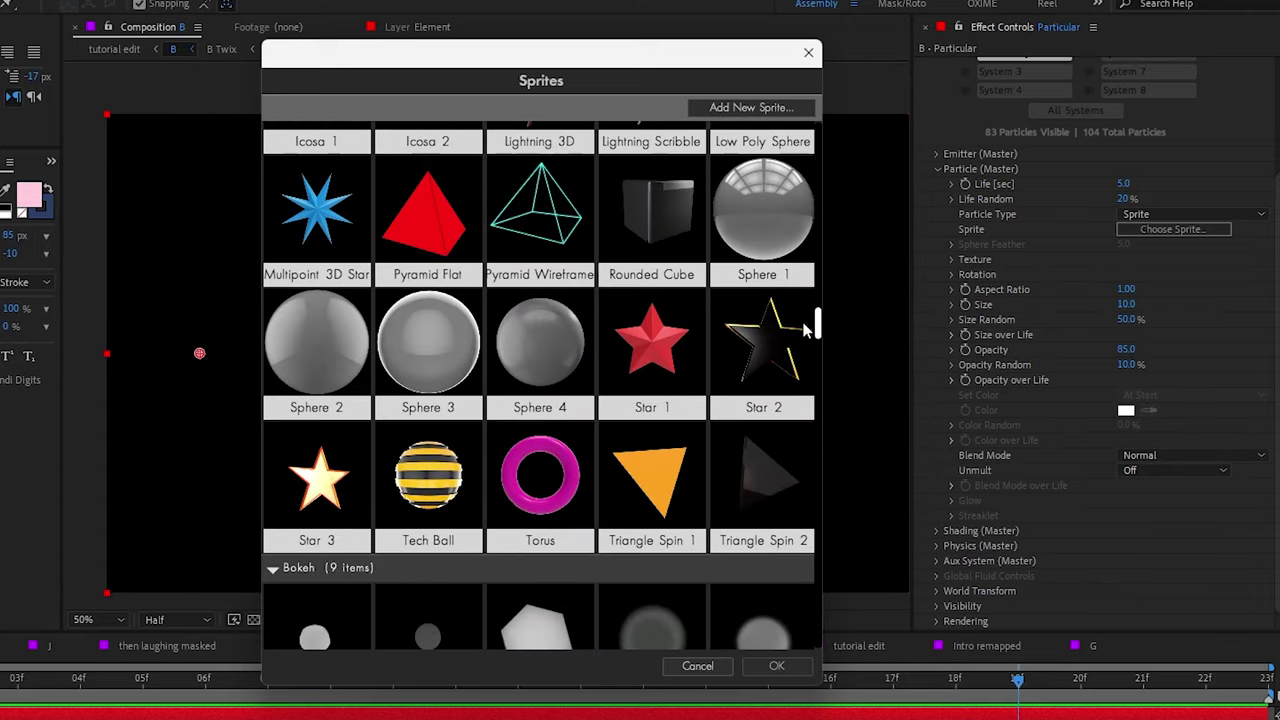
left_click(810, 320)
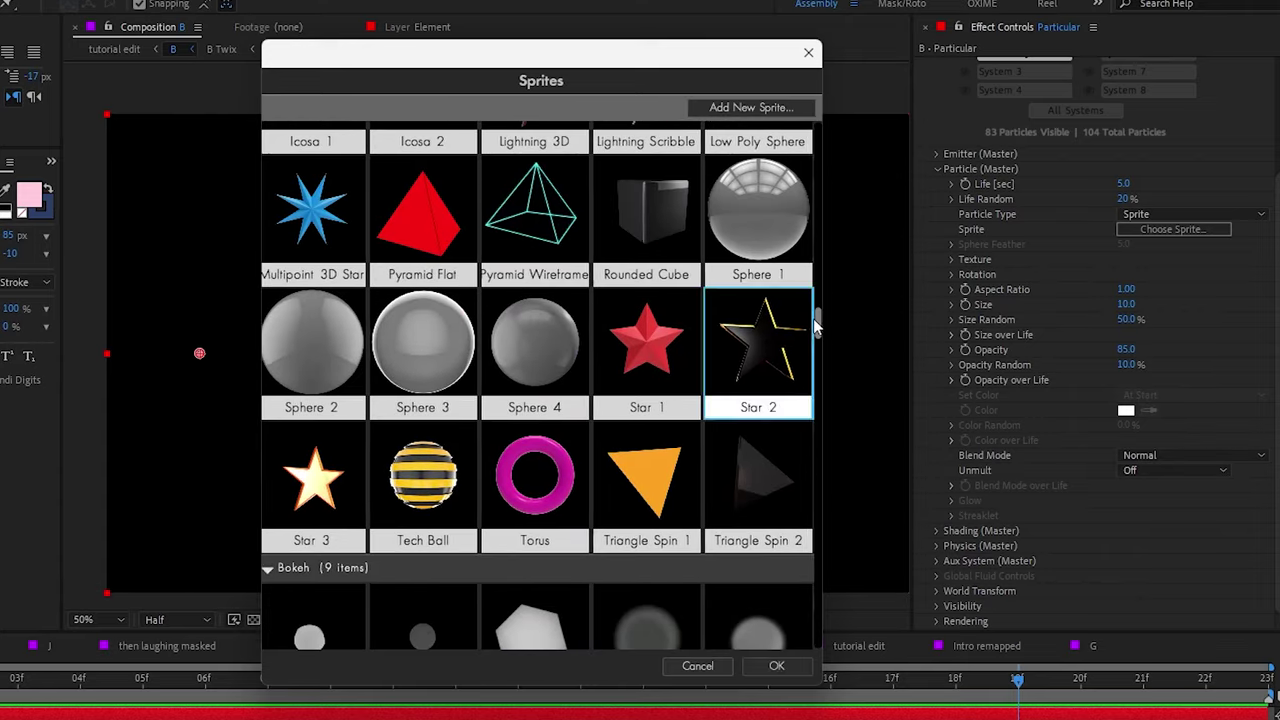
left_click_drag(817, 334, 805, 637)
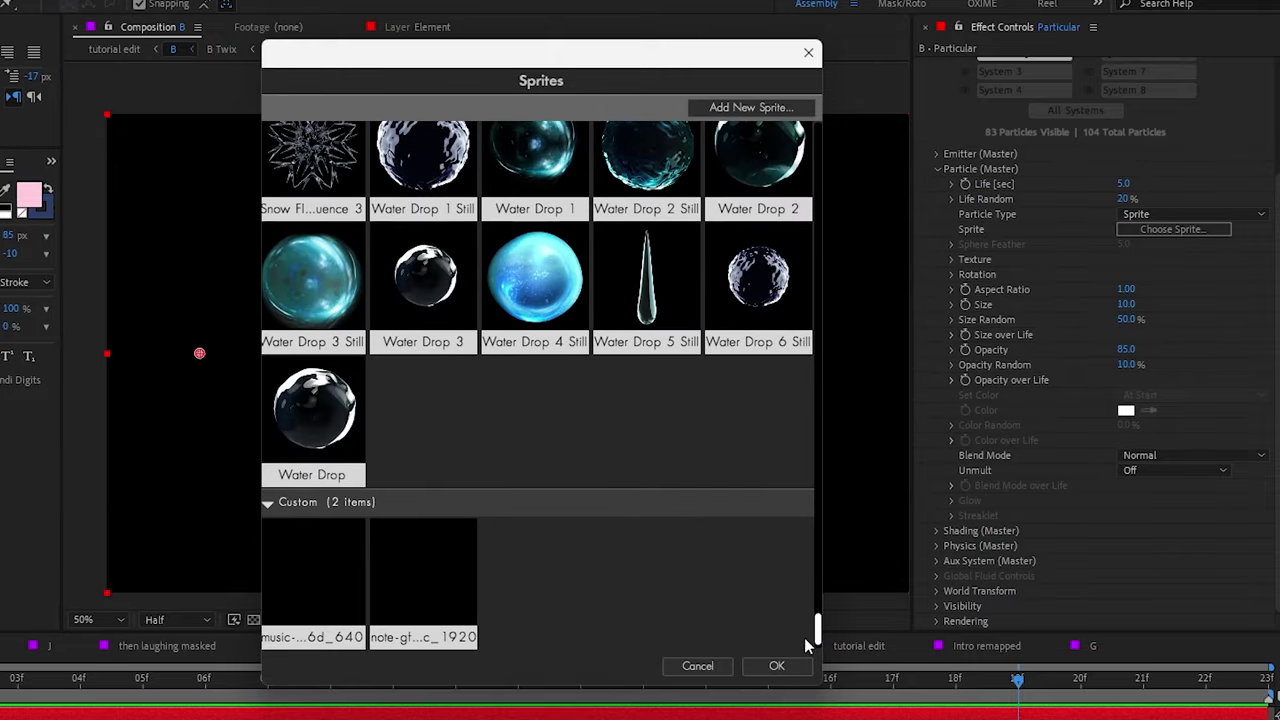
scroll(586, 192, "up", 5)
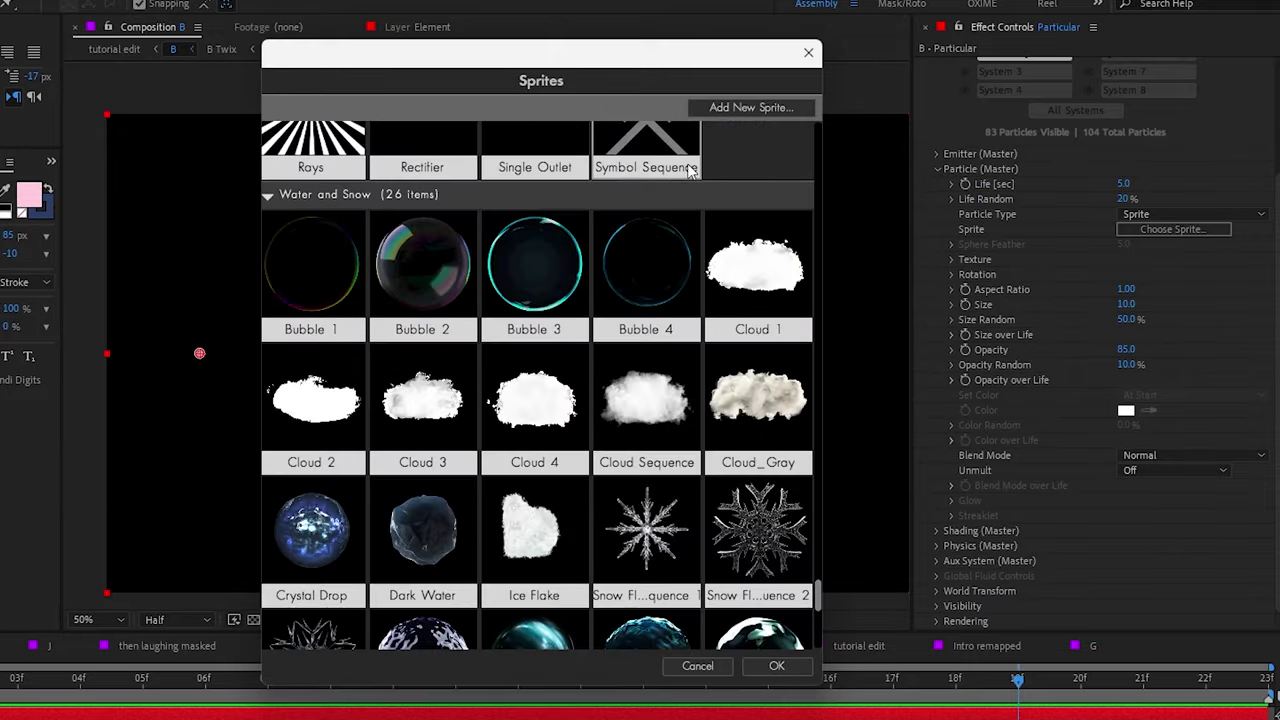
Step: Import the music-note PNG as a new custom sprite
left_click(731, 105)
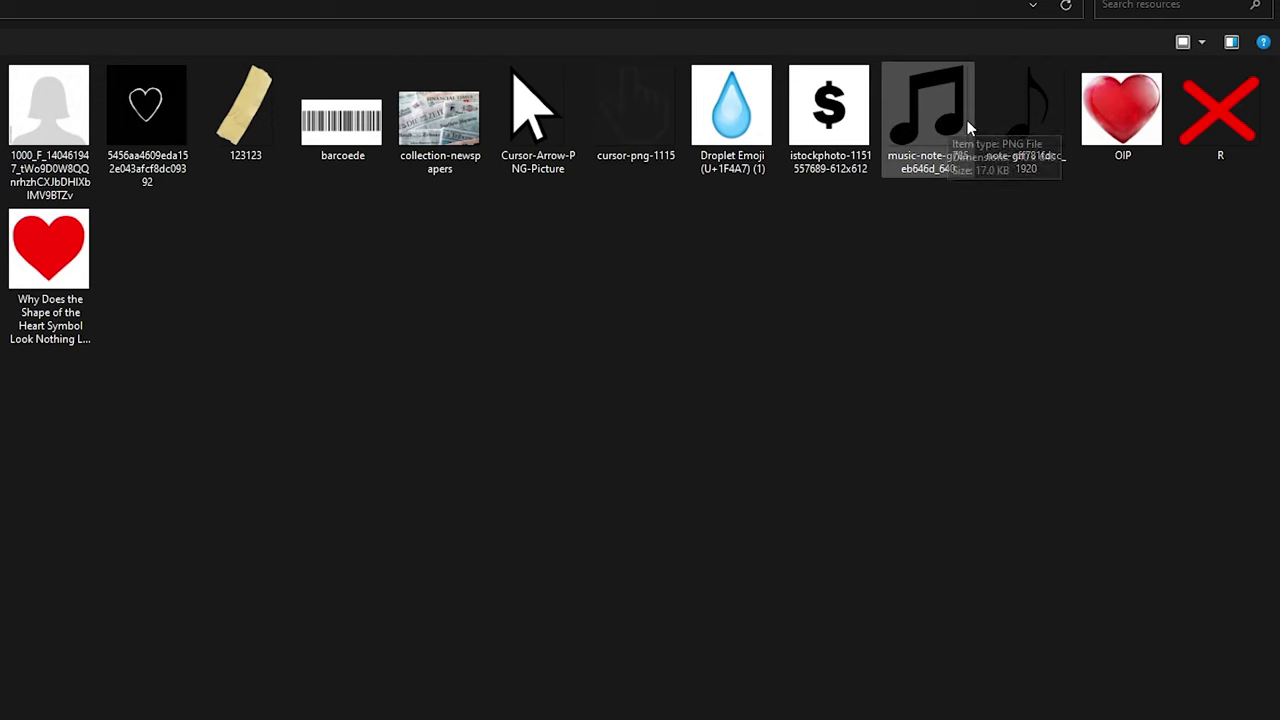
left_click(940, 134)
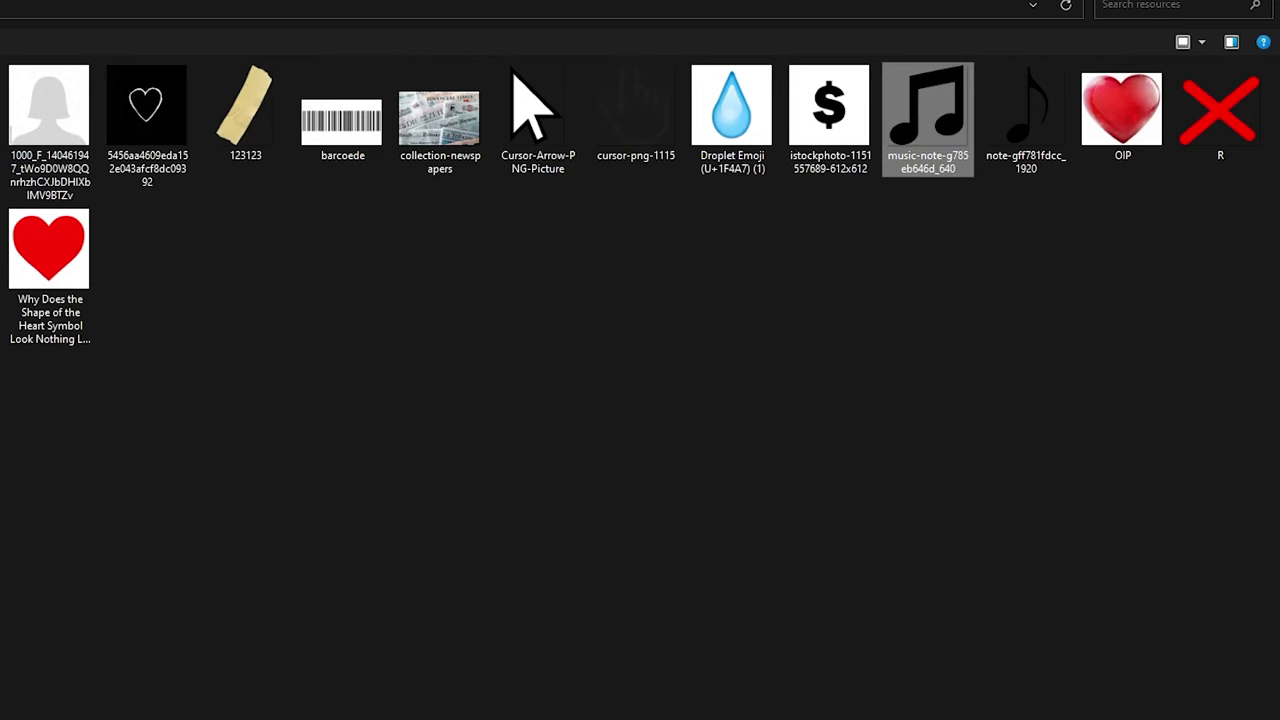
key("Return")
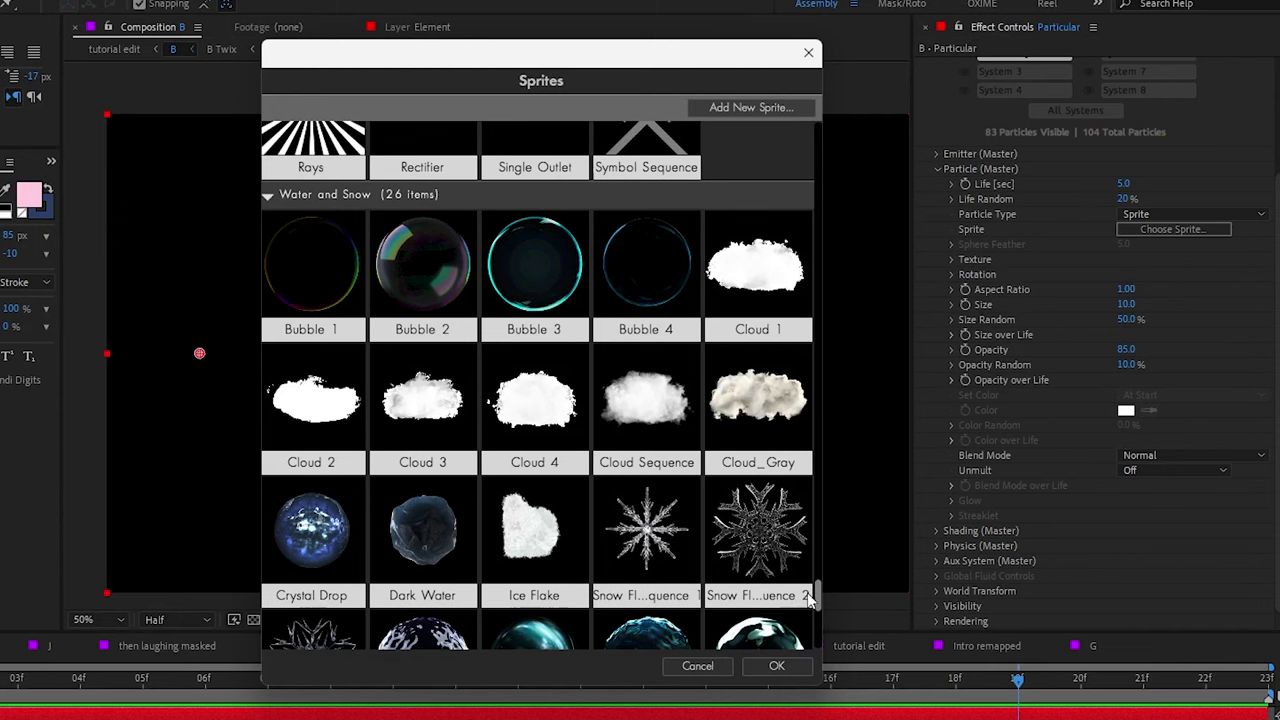
Step: Apply the music-note custom sprite to the Particular particles
scroll(785, 568, "down", 5)
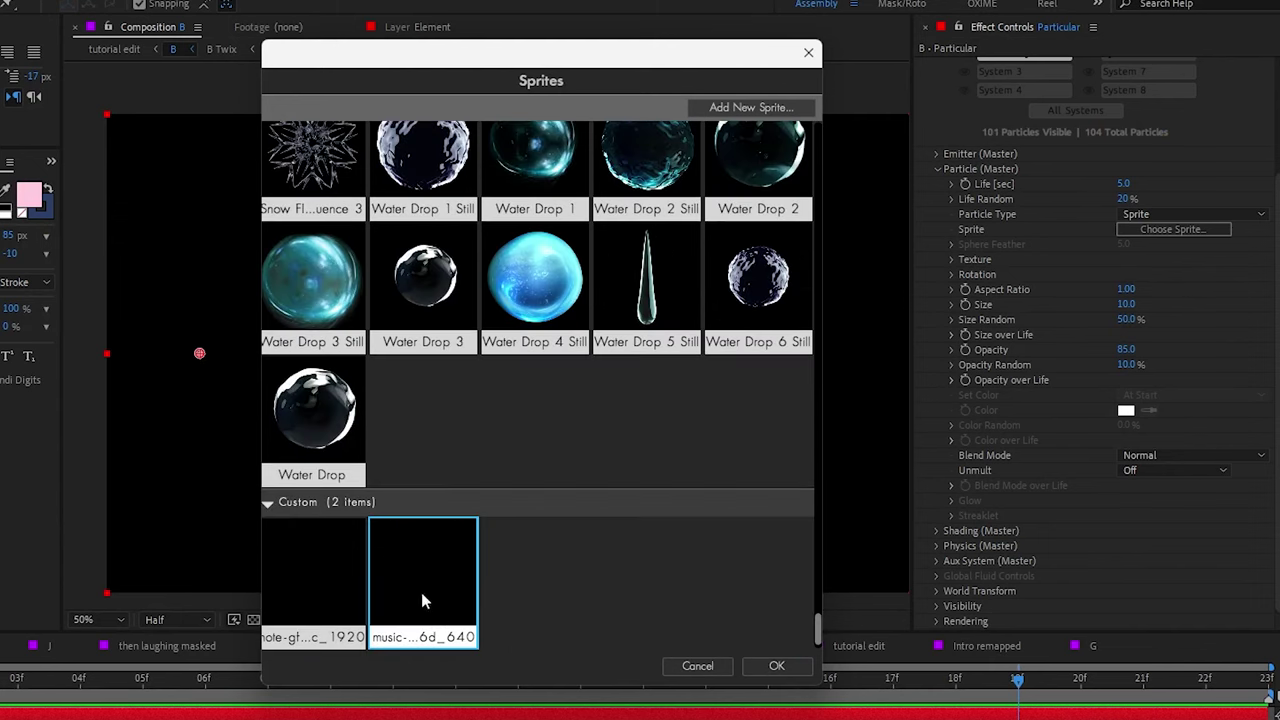
left_click(777, 666)
left_click(642, 688)
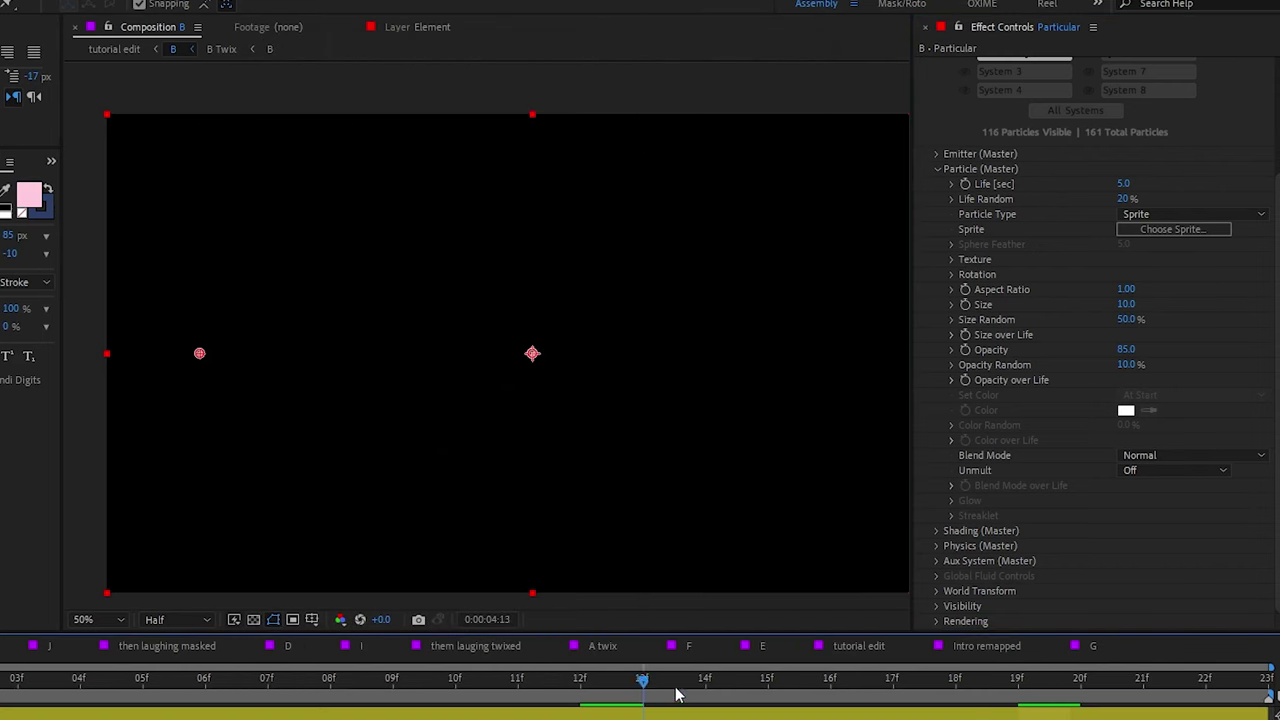
key("Page_Up")
key("Page_Up")
key("Page_Up")
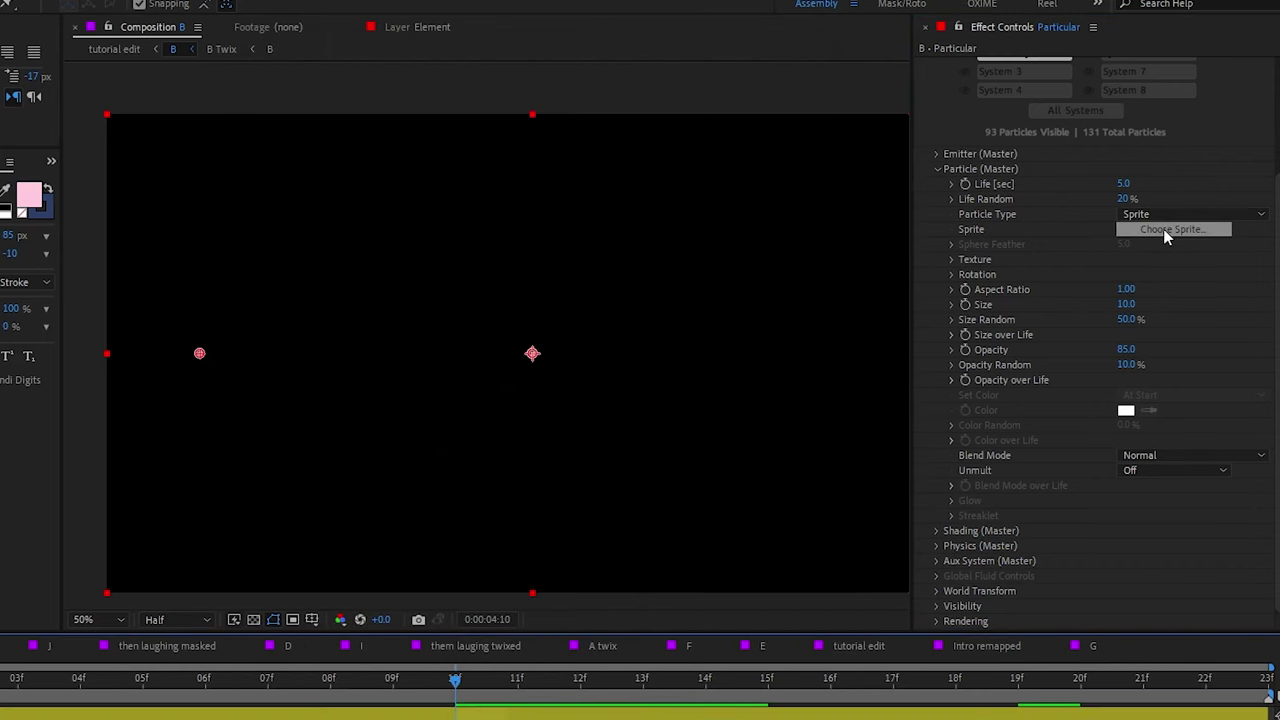
Step: Add a Tint effect with Map Black To white so the notes show white on black
scroll(994, 122, "up", 5)
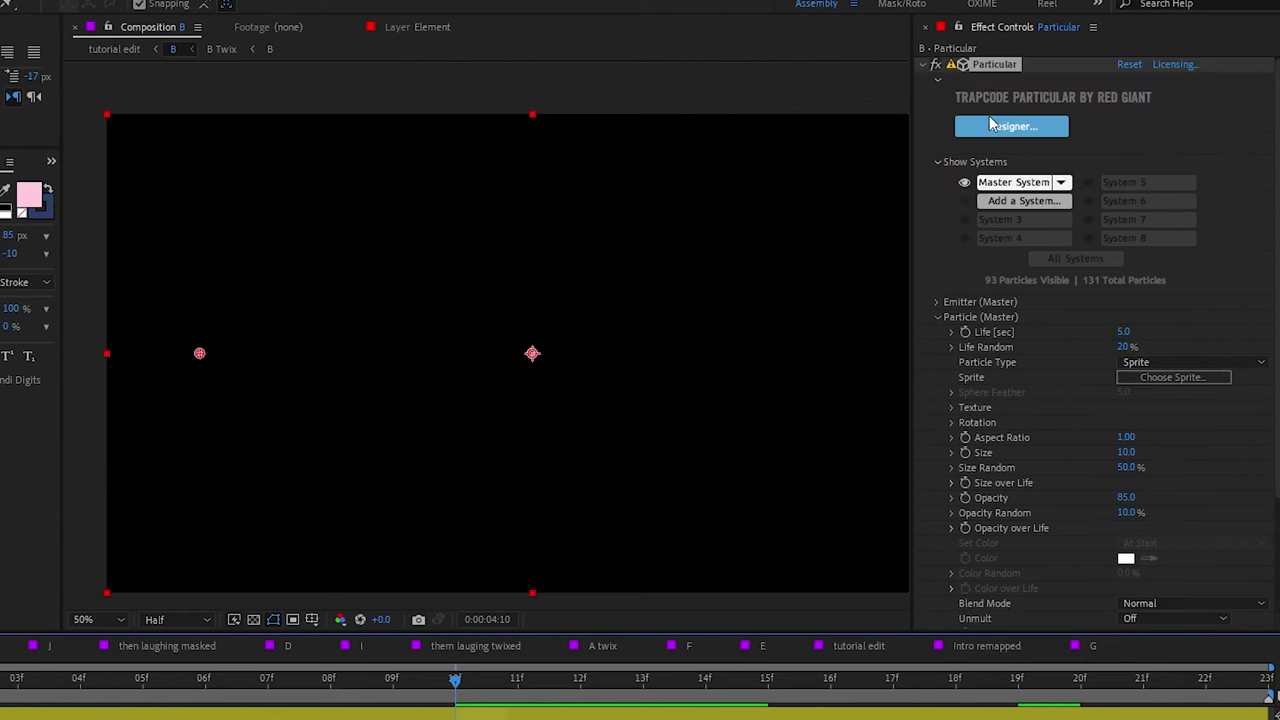
key("ctrl+space")
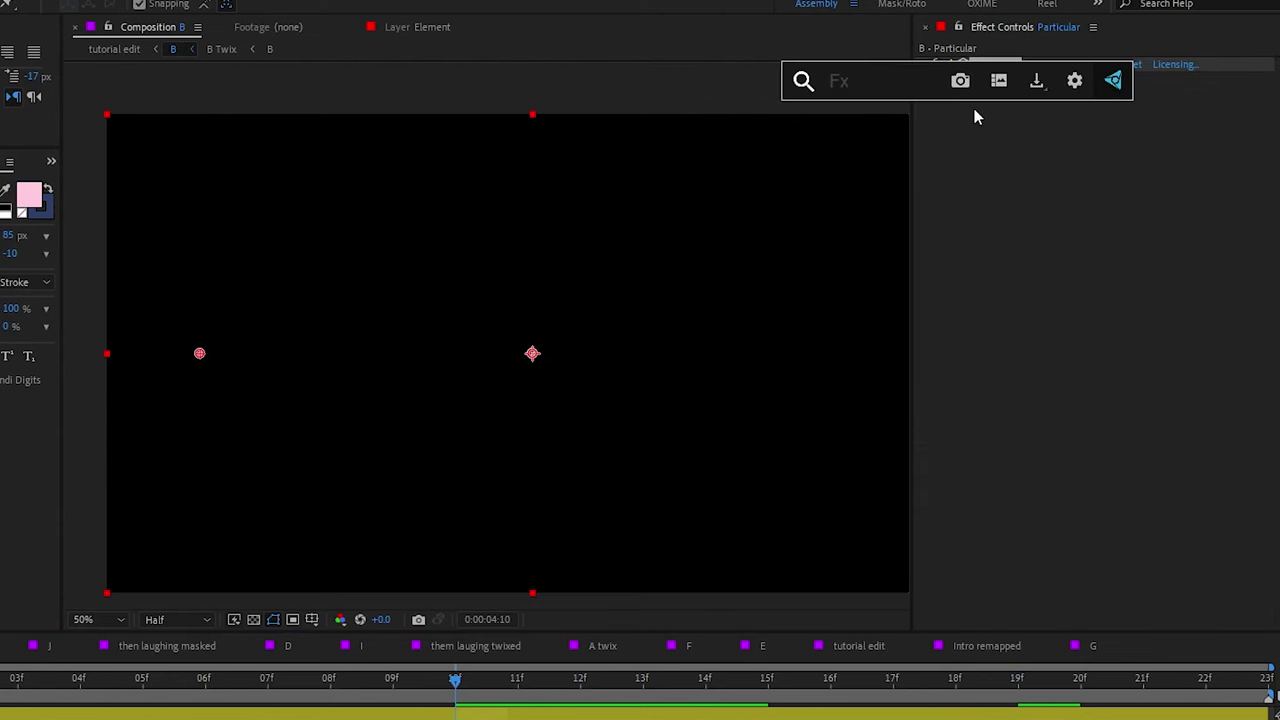
type("tint")
key("Return")
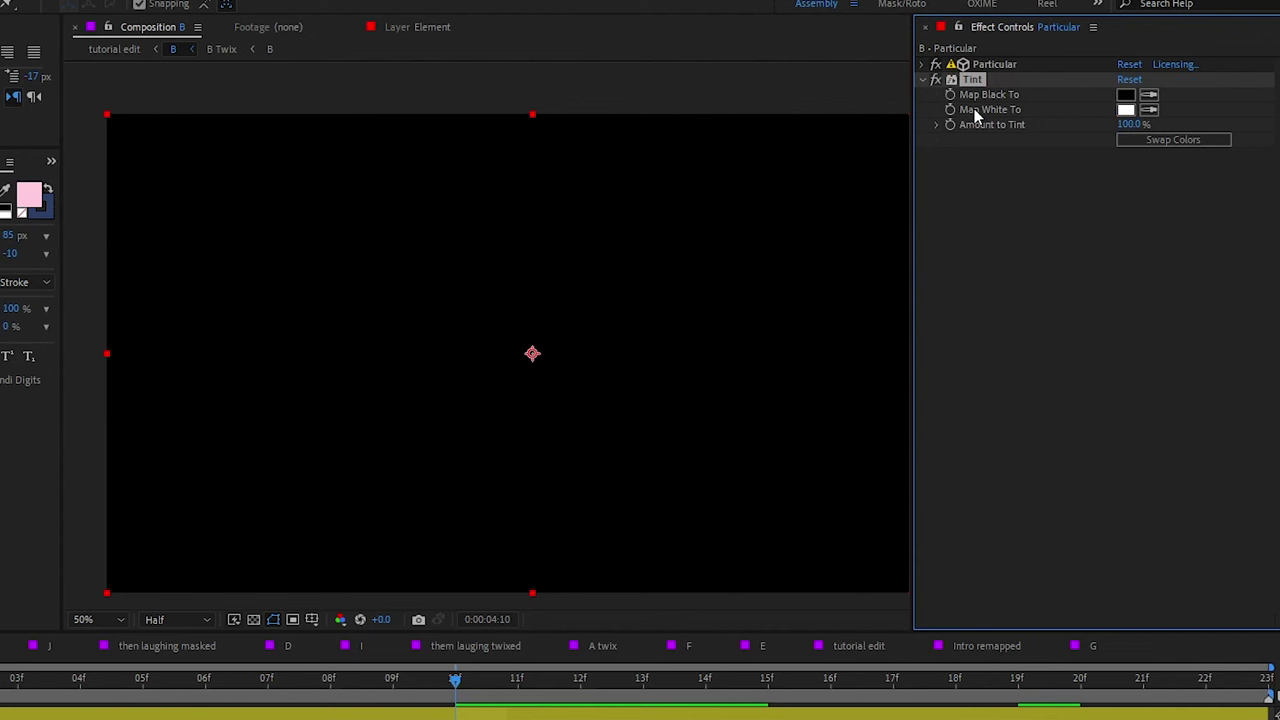
left_click(1148, 94)
left_click(1126, 109)
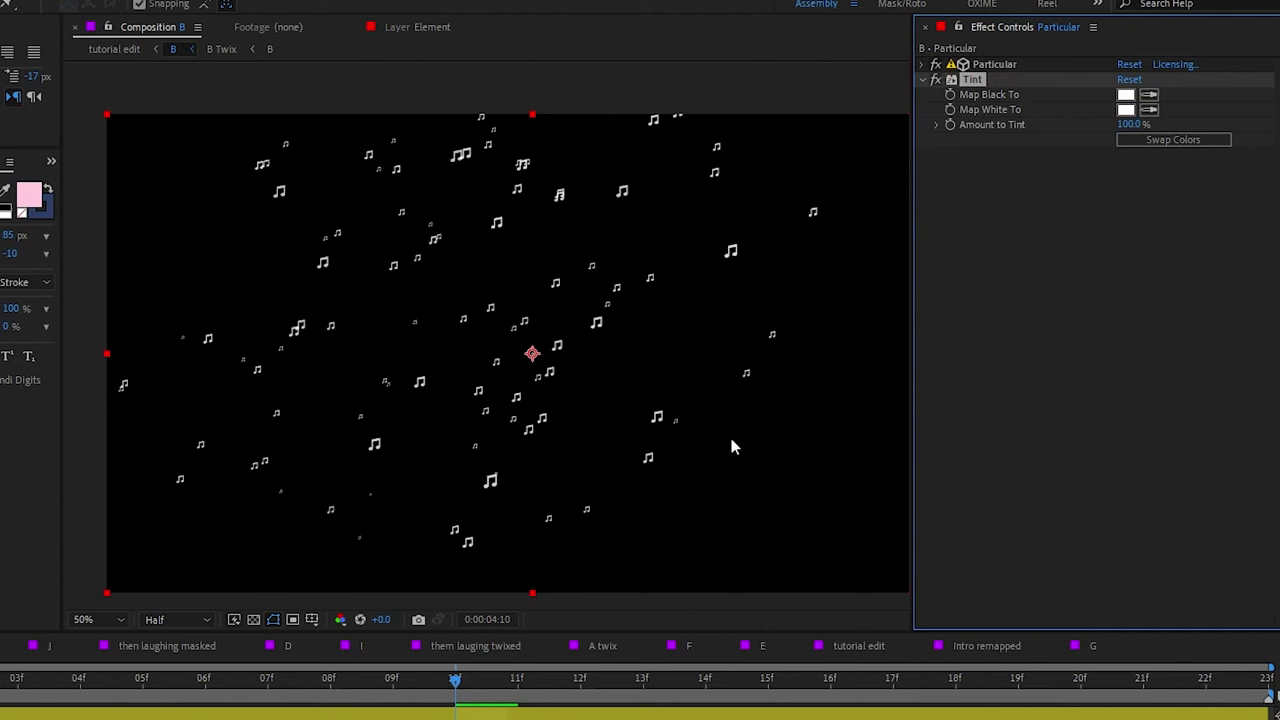
left_click_drag(491, 690, 580, 700)
scroll(503, 438, "up", 6)
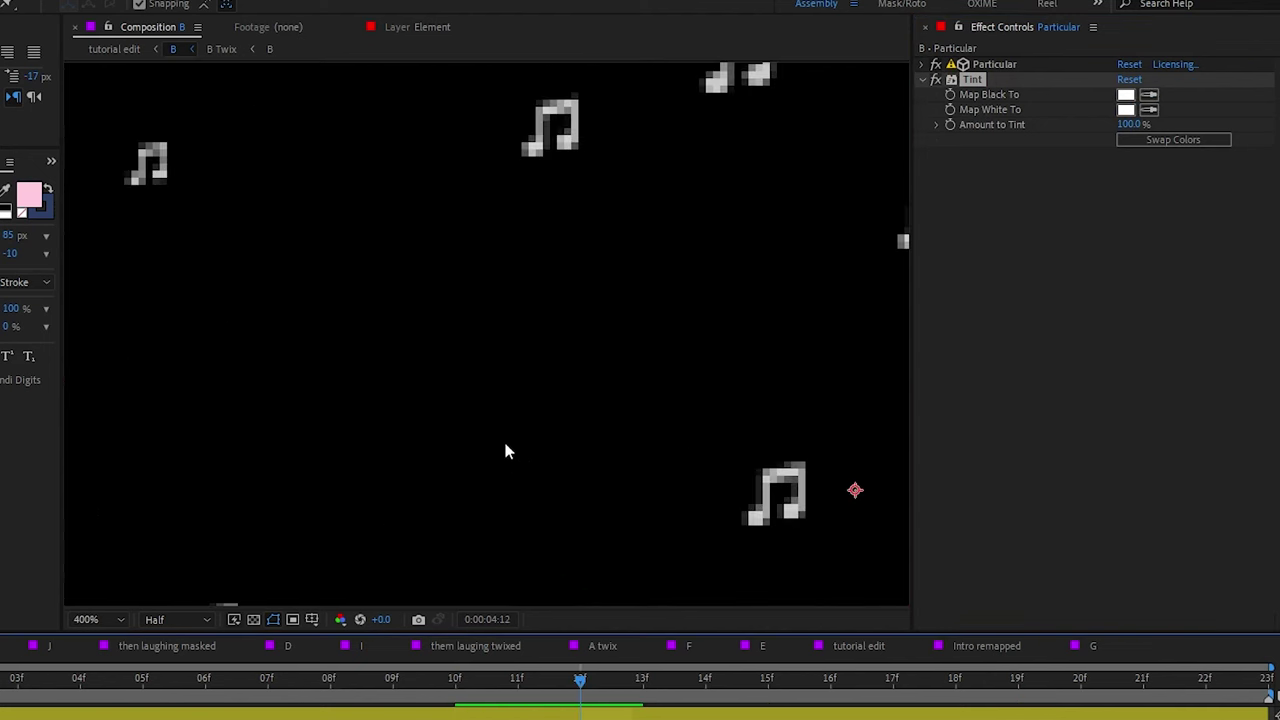
scroll(690, 253, "down", 4)
scroll(694, 255, "down", 2)
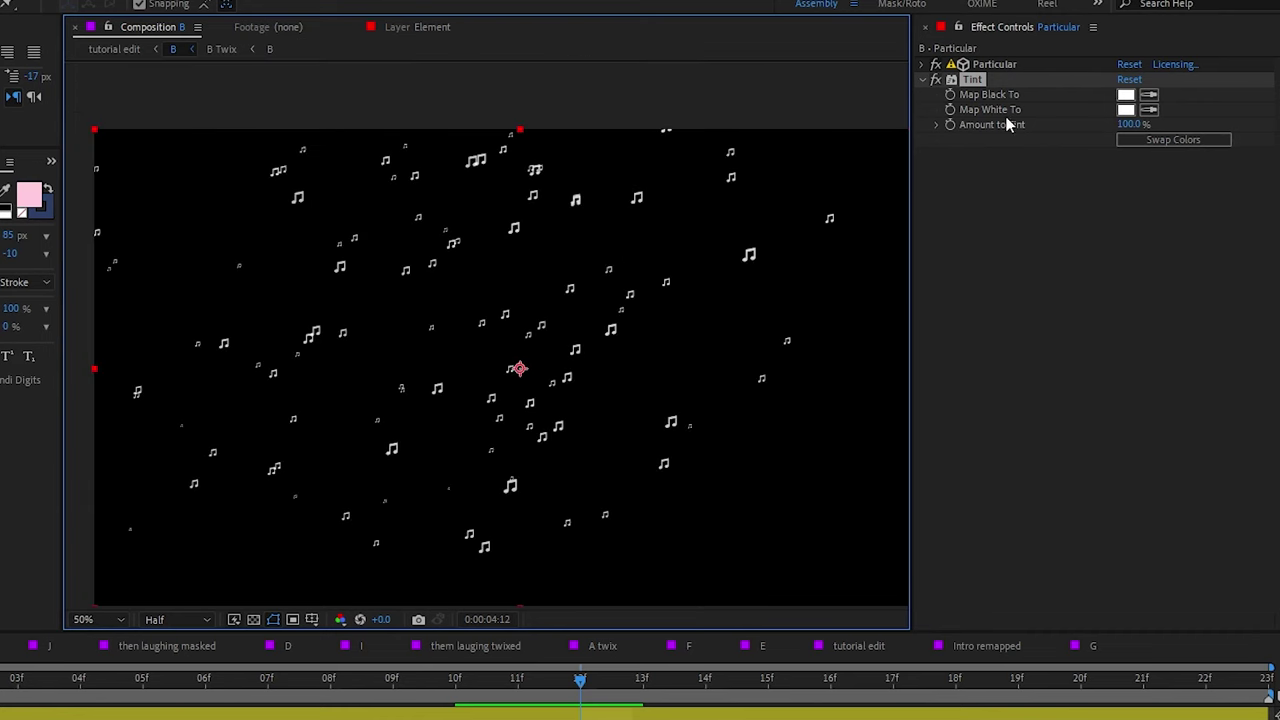
Step: Delete the Tint effect, switch the sprite to the red Heart, and preview at 04:21 at 100%
key("Delete")
left_click(922, 64)
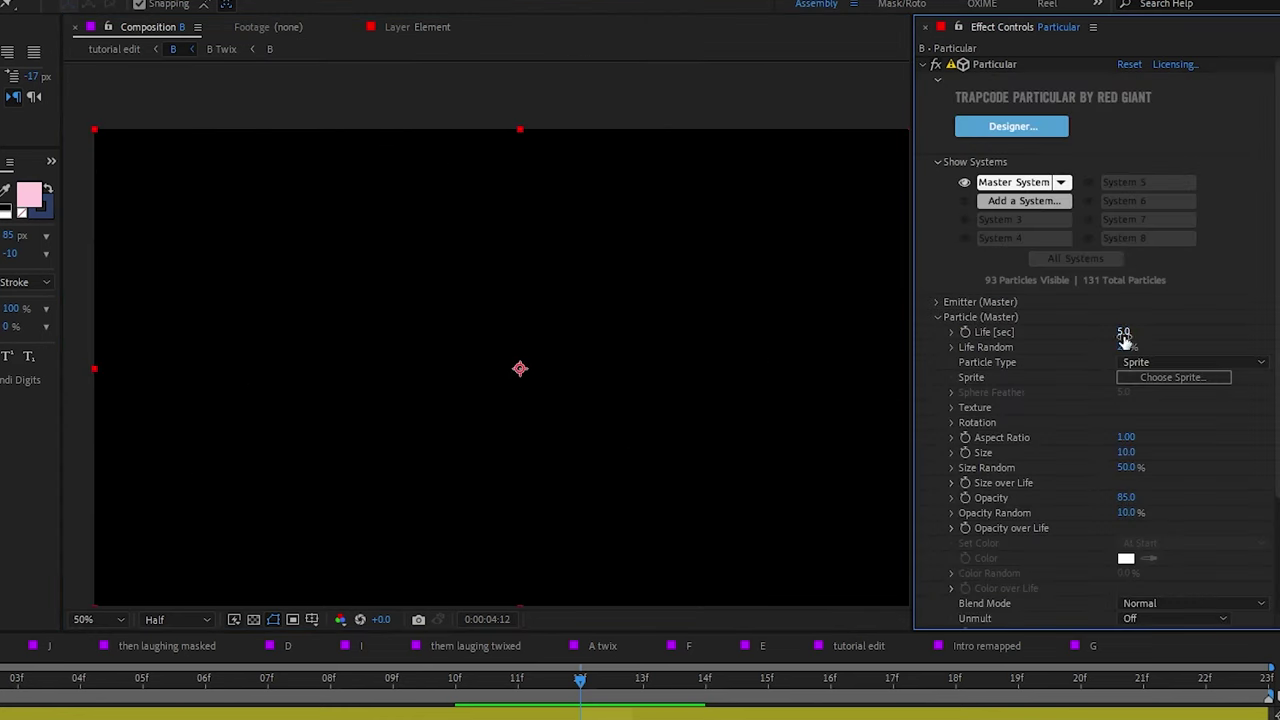
left_click(1150, 378)
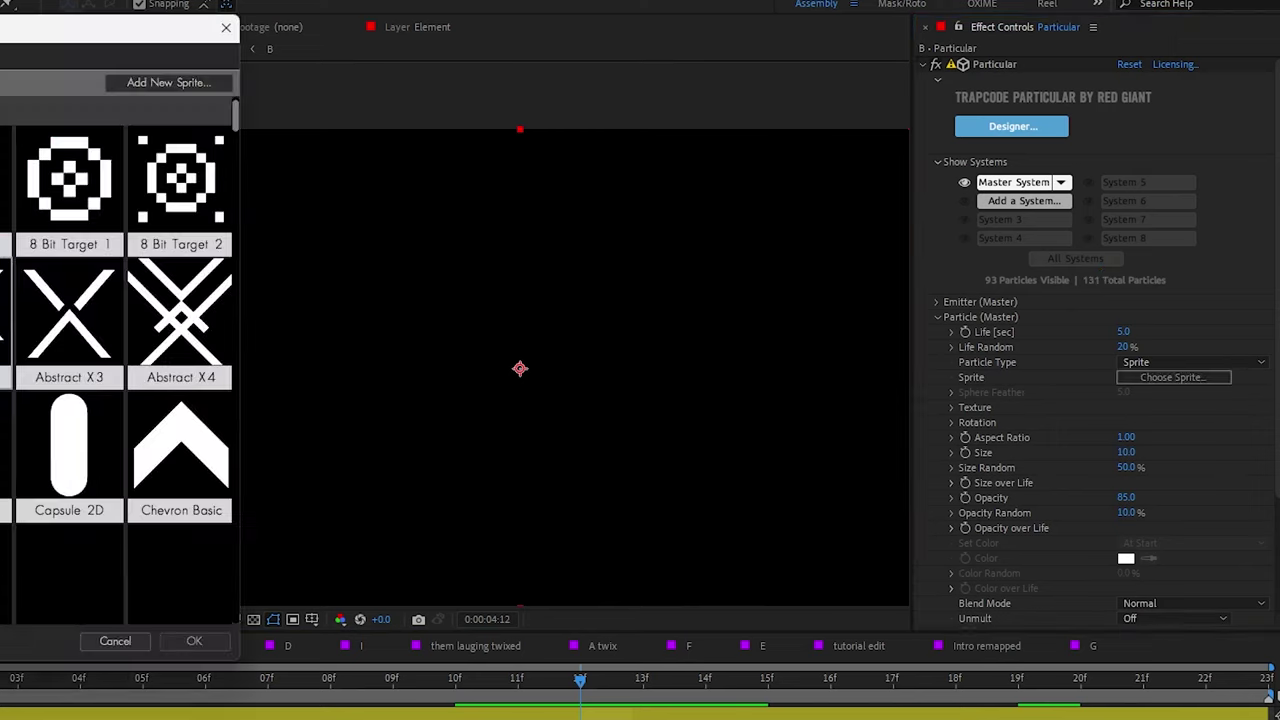
scroll(182, 594, "down", 1)
scroll(182, 594, "down", 2)
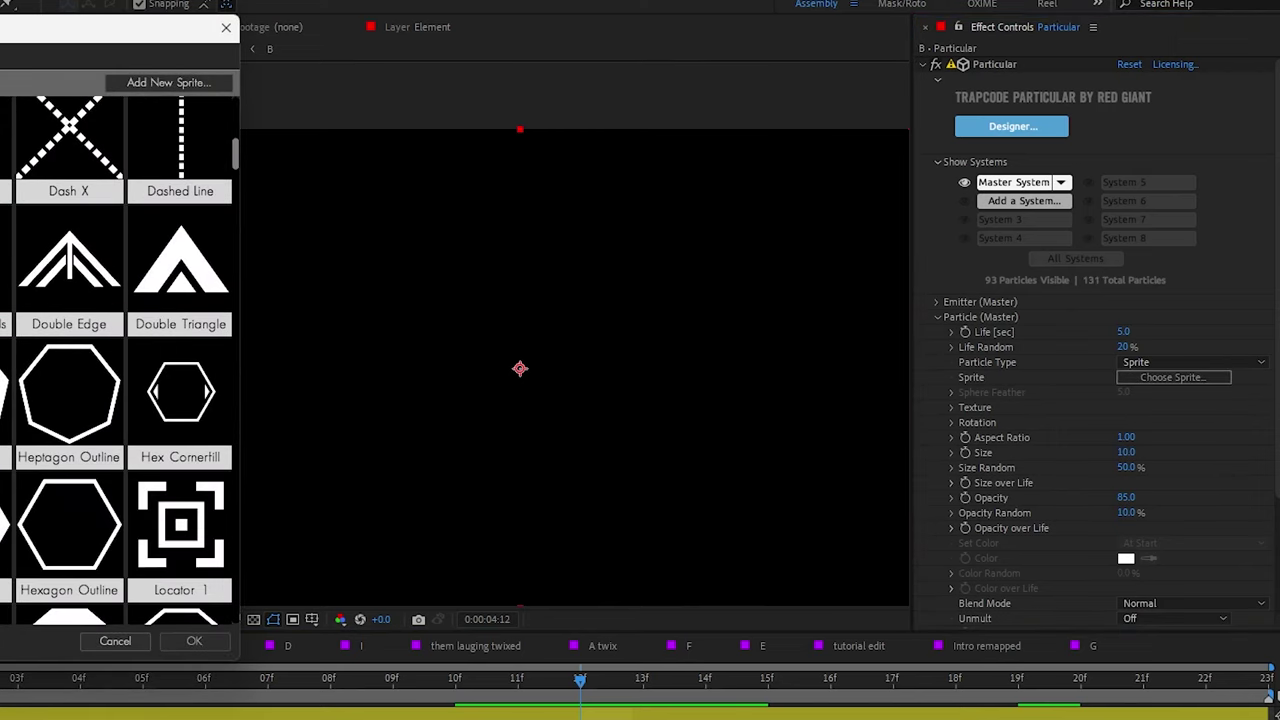
left_click(193, 642)
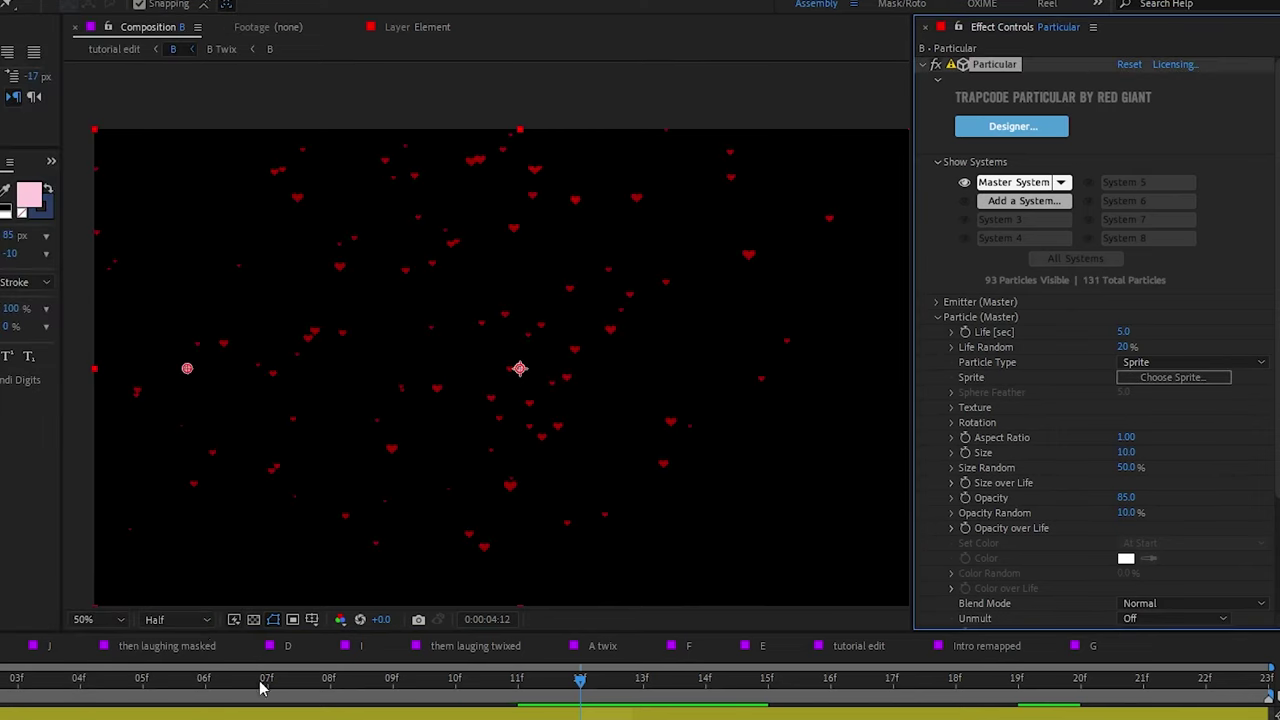
left_click_drag(322, 694, 1143, 692)
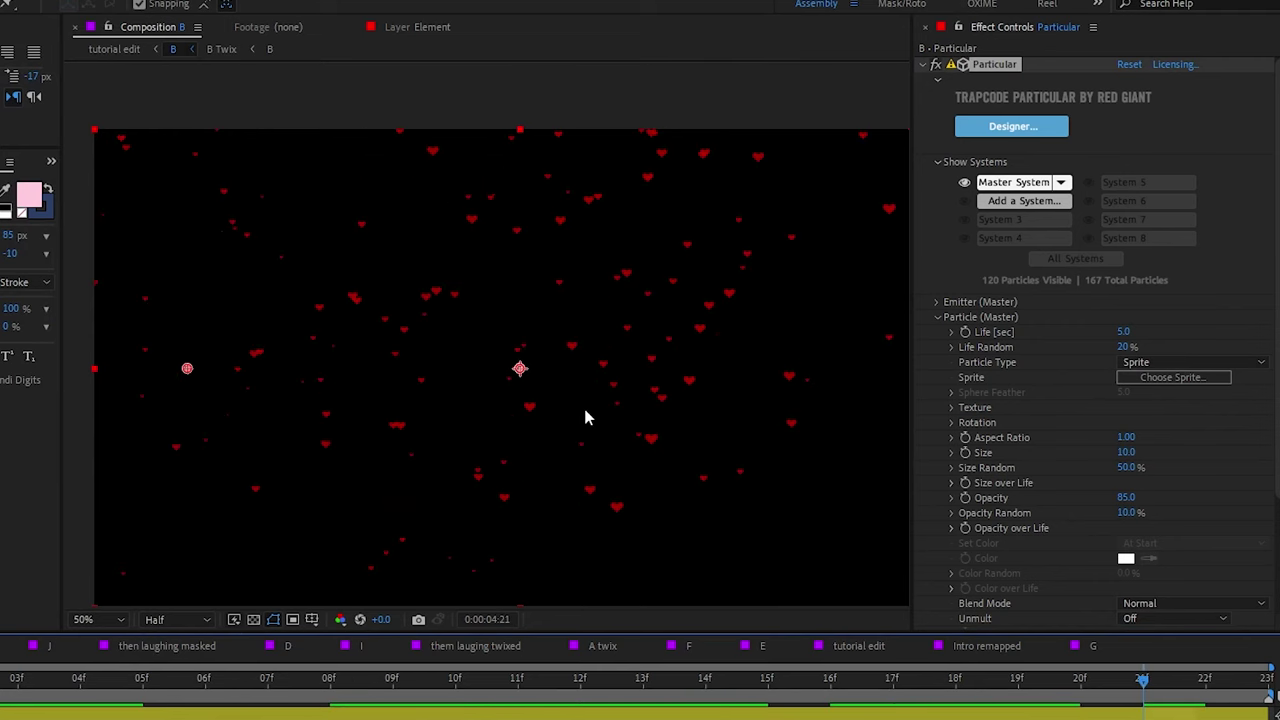
key("slash")
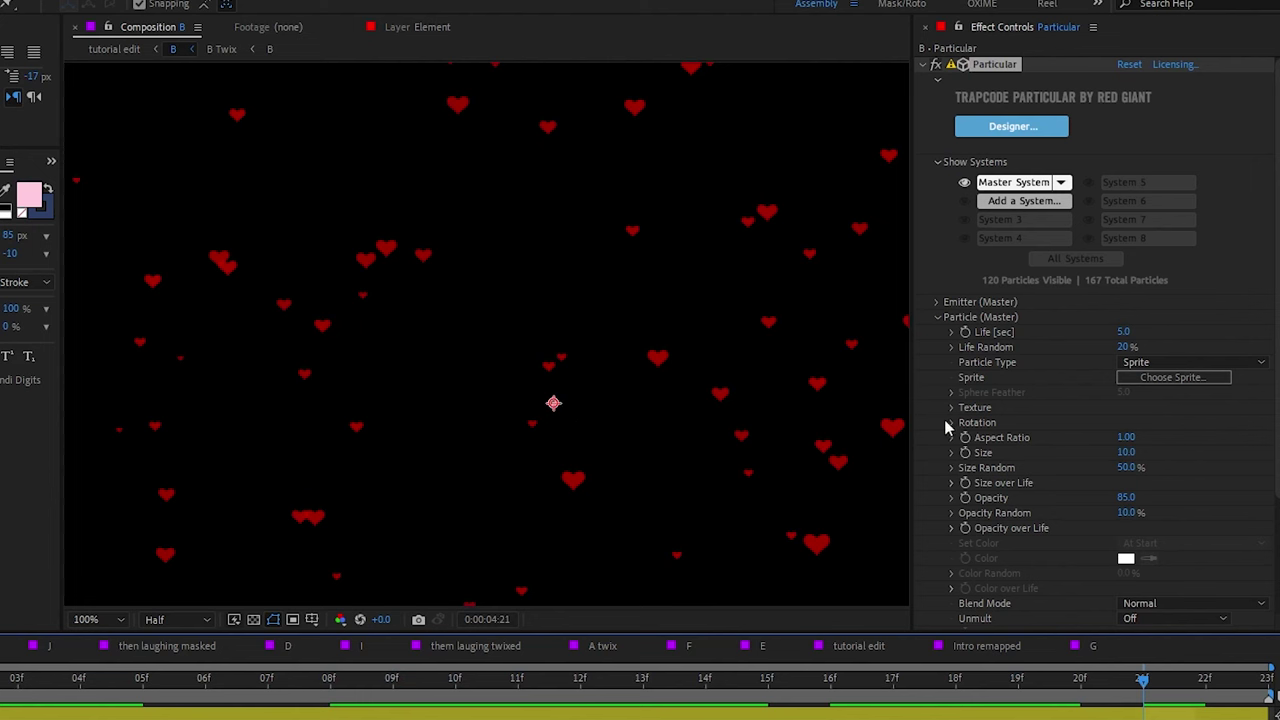
Step: Give the hearts a Random Rotation of 50
scroll(970, 372, "down", 1)
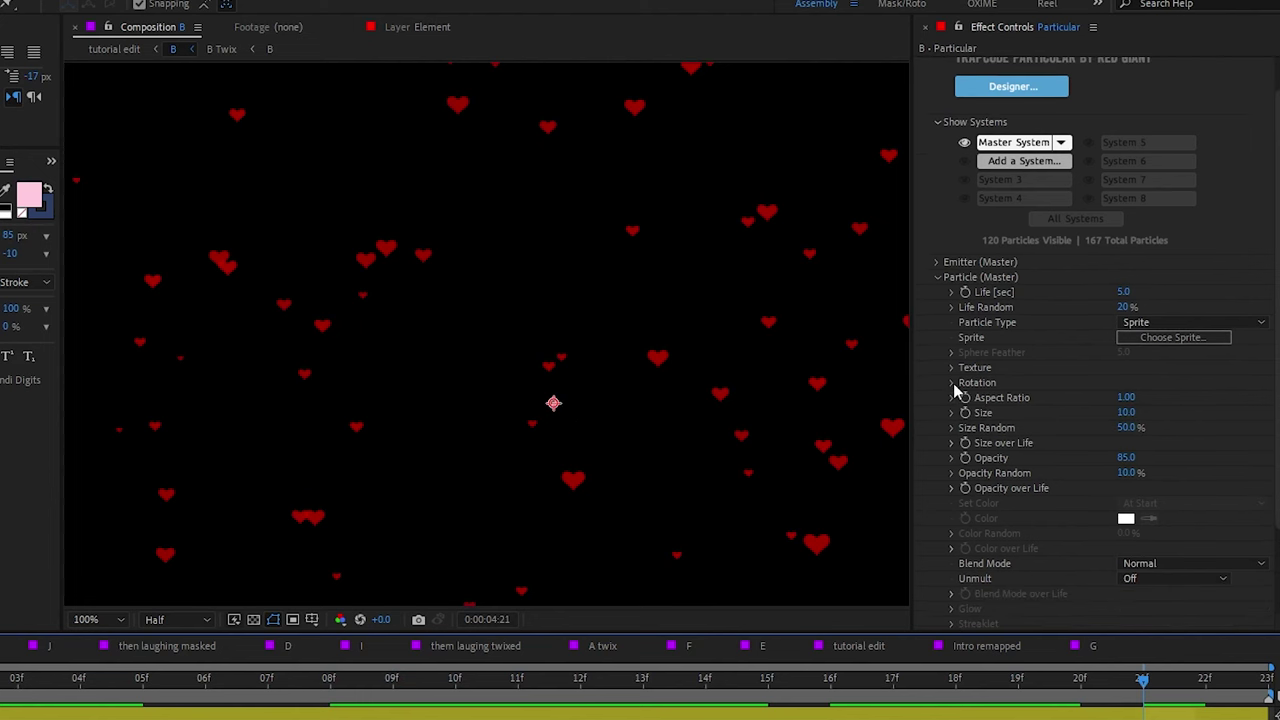
left_click(953, 383)
key("comma")
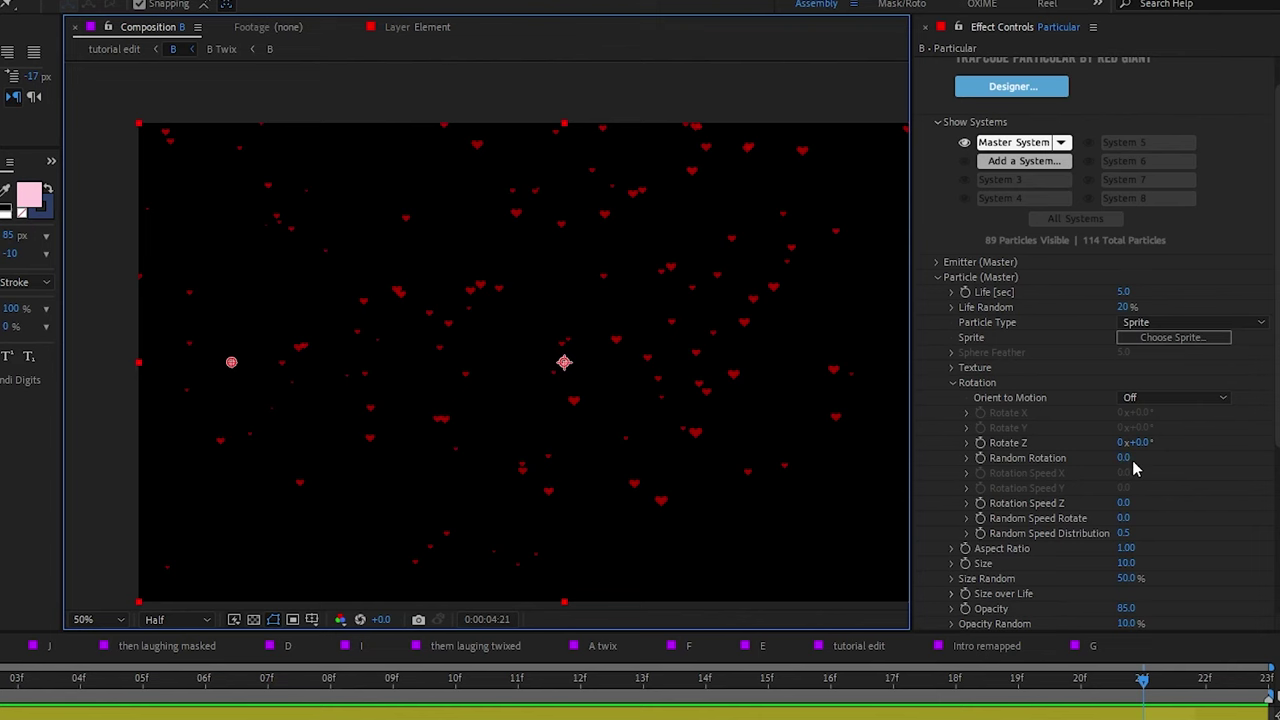
mouse_move(1124, 458)
left_mouse_down()
mouse_move(1157, 462)
mouse_move(1136, 460)
left_mouse_up()
key("period")
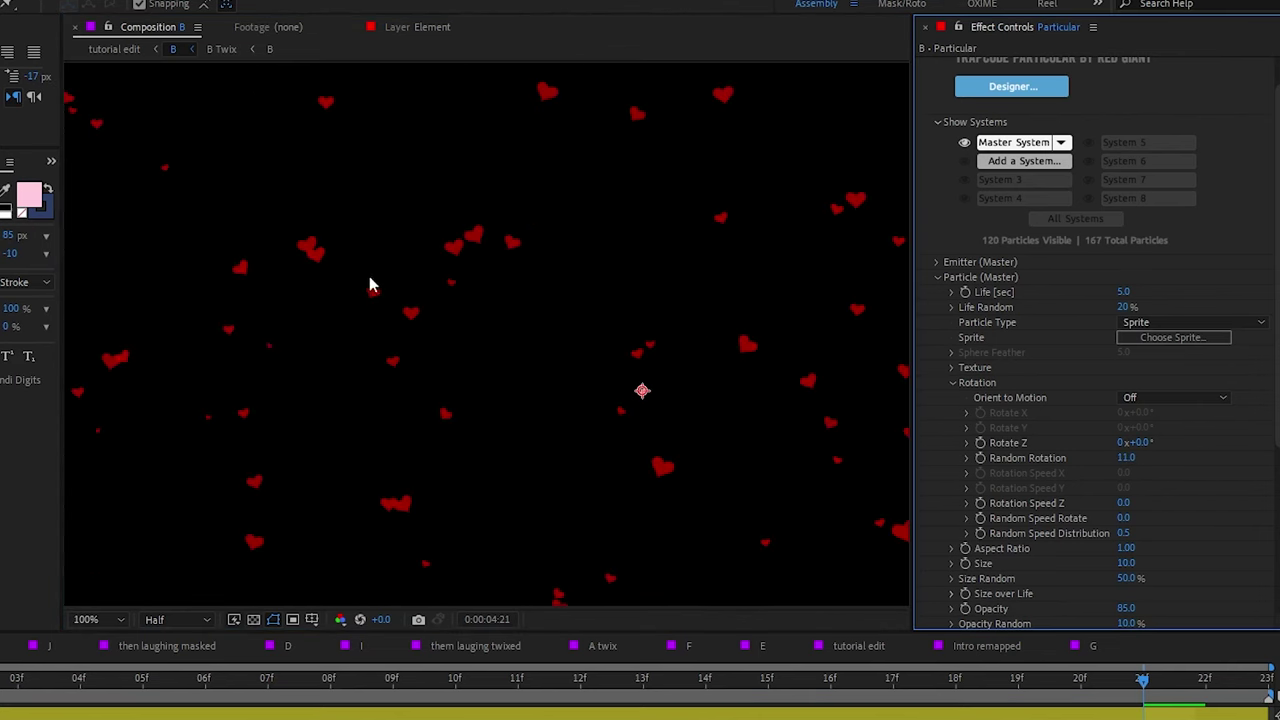
left_click(1126, 457)
type("50")
key("Return")
key("comma")
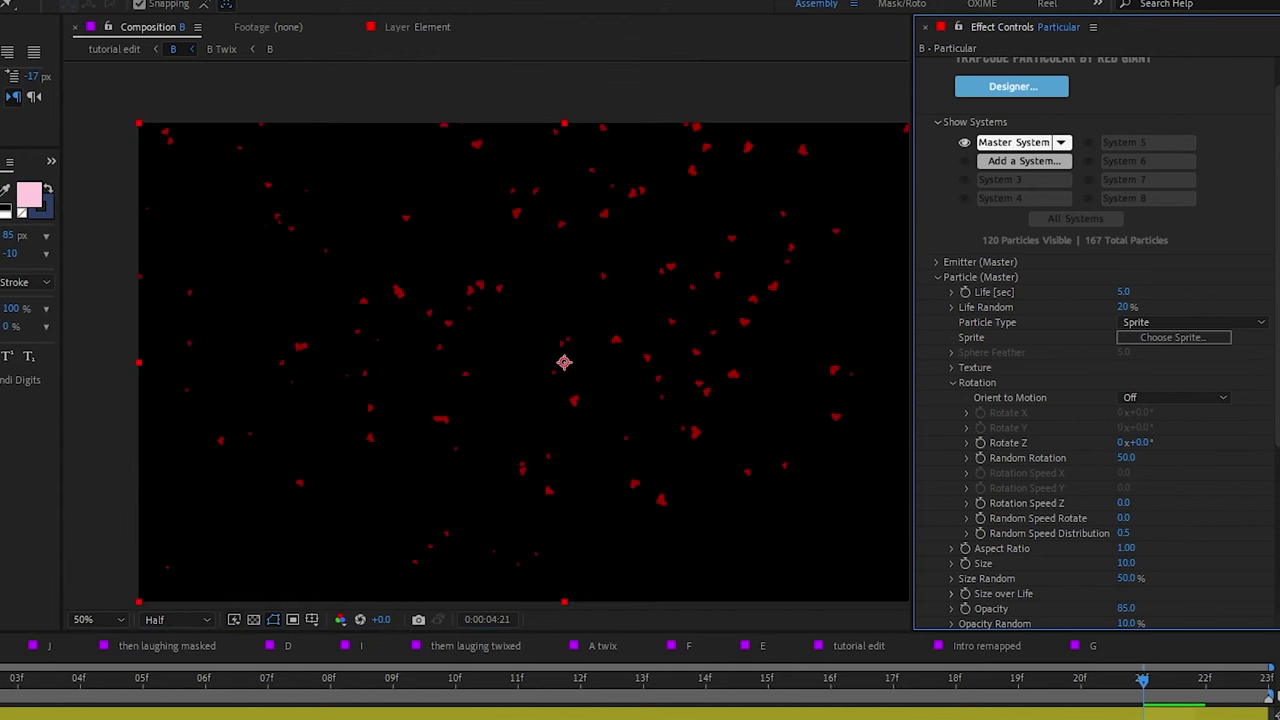
scroll(498, 412, "up", 6)
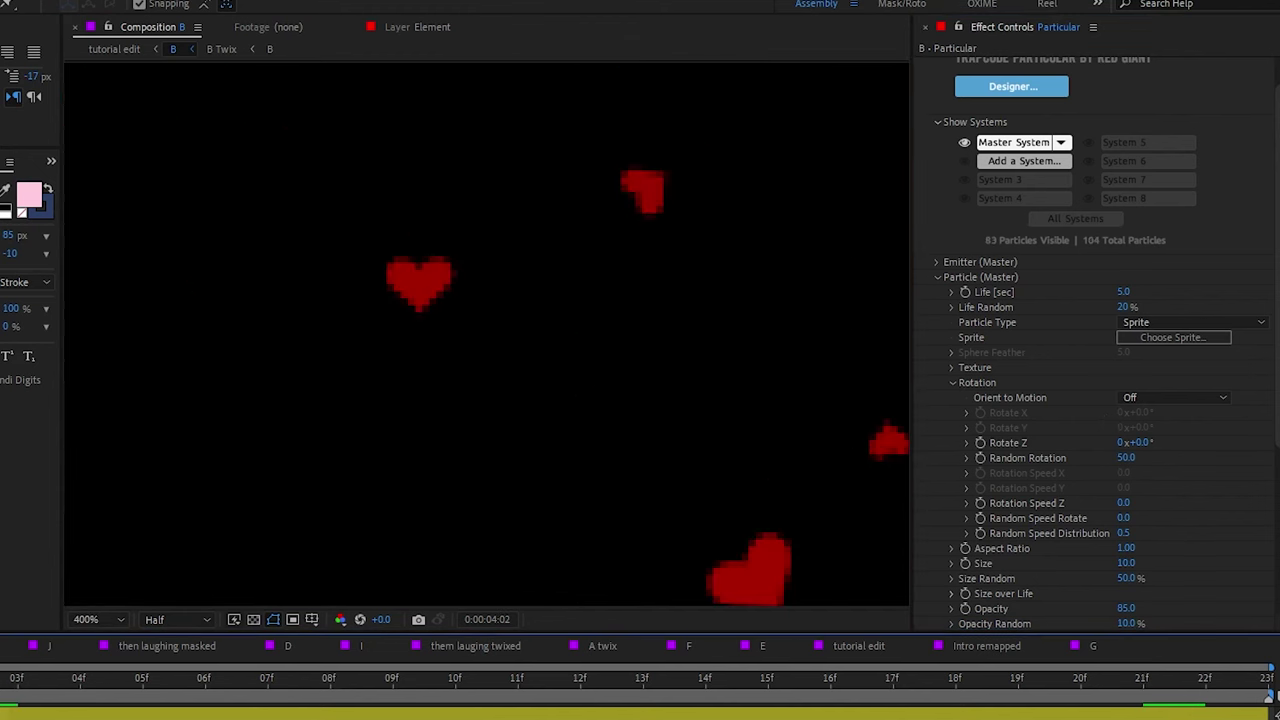
mouse_move(77, 692)
left_mouse_down()
mouse_move(183, 703)
mouse_move(329, 690)
left_mouse_up()
scroll(454, 465, "down", 3)
scroll(454, 465, "down", 2)
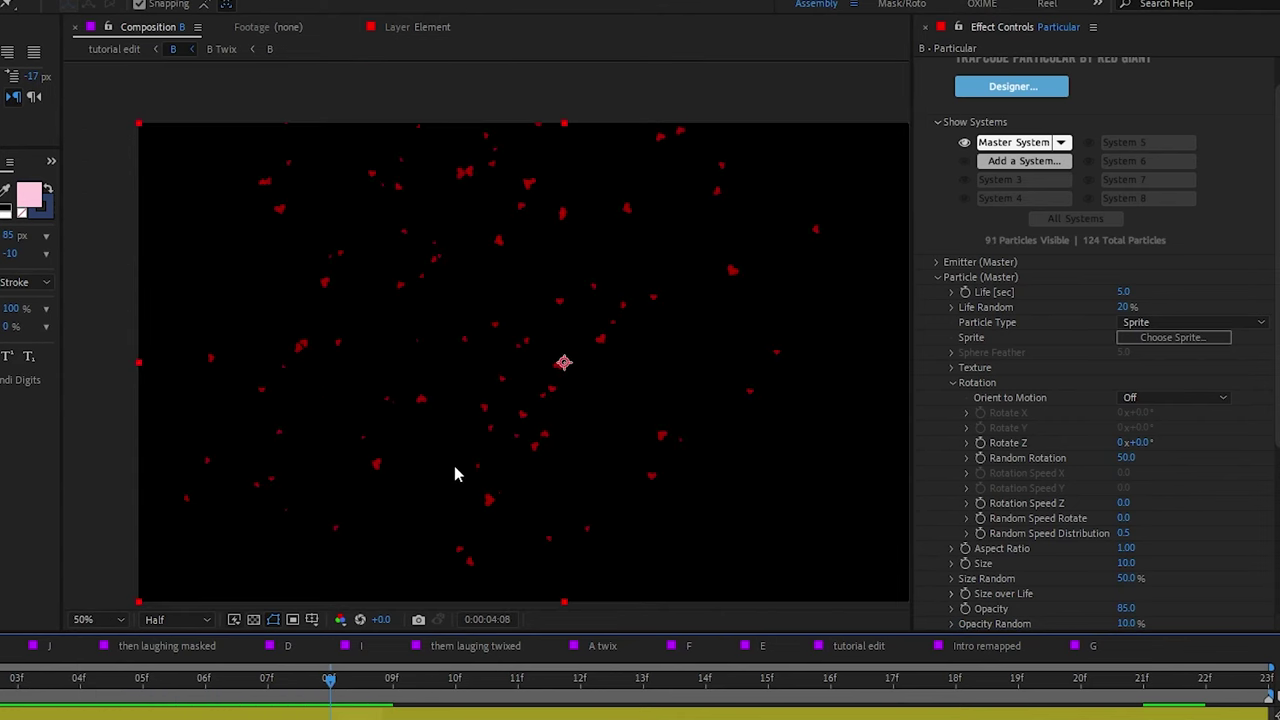
scroll(455, 470, "up", 2)
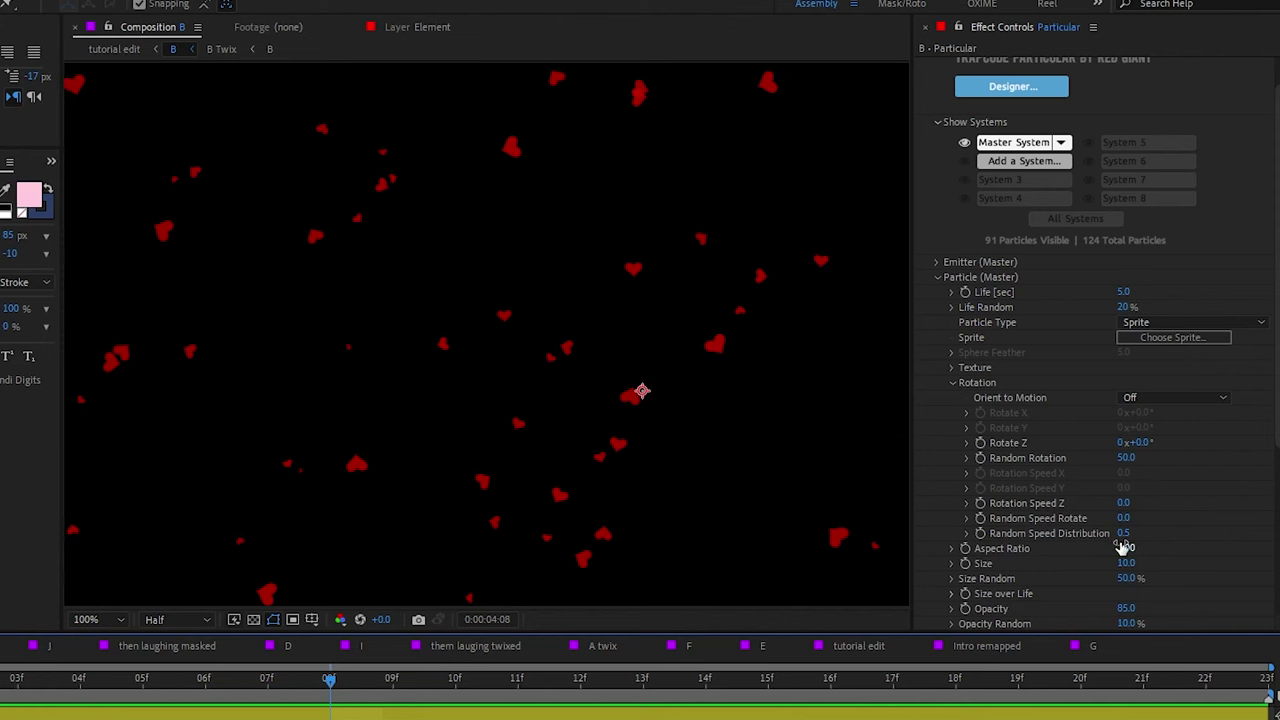
Step: Set Rotation Speed Z to 1, enlarge the hearts to Size 33, and preview them spinning
left_click(1123, 503)
type("1")
key("Return")
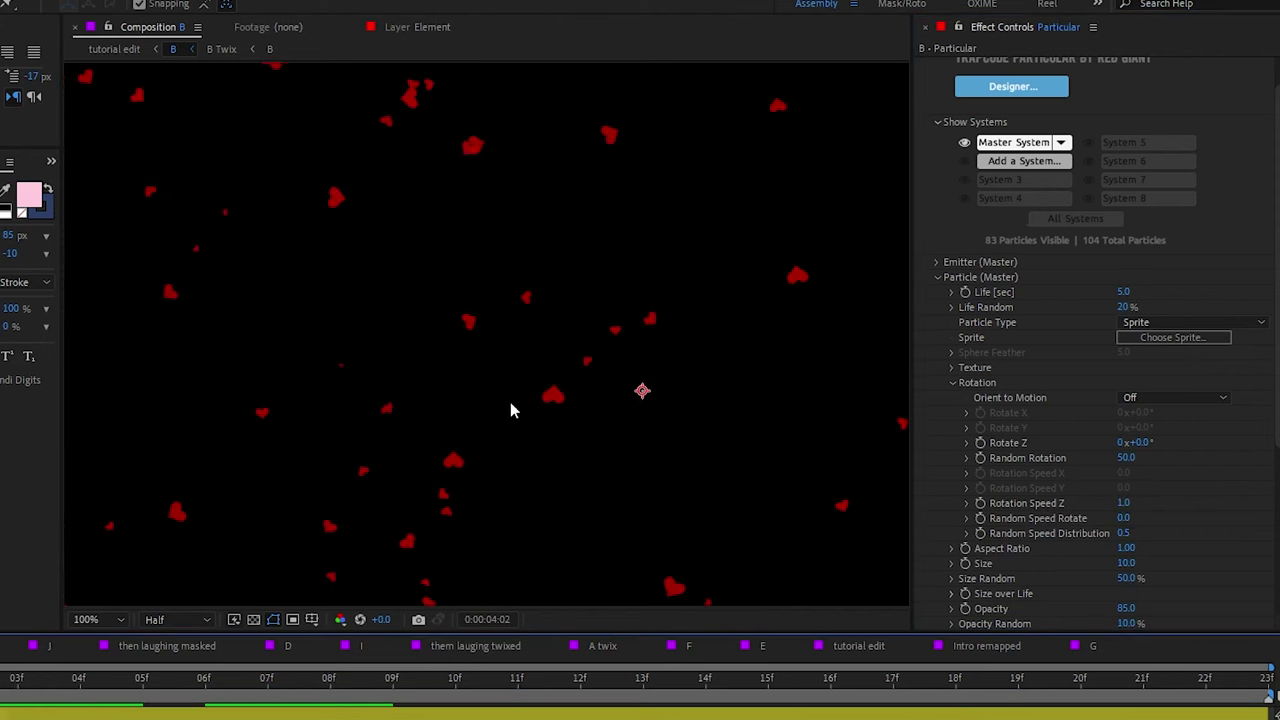
scroll(1124, 487, "down", 3)
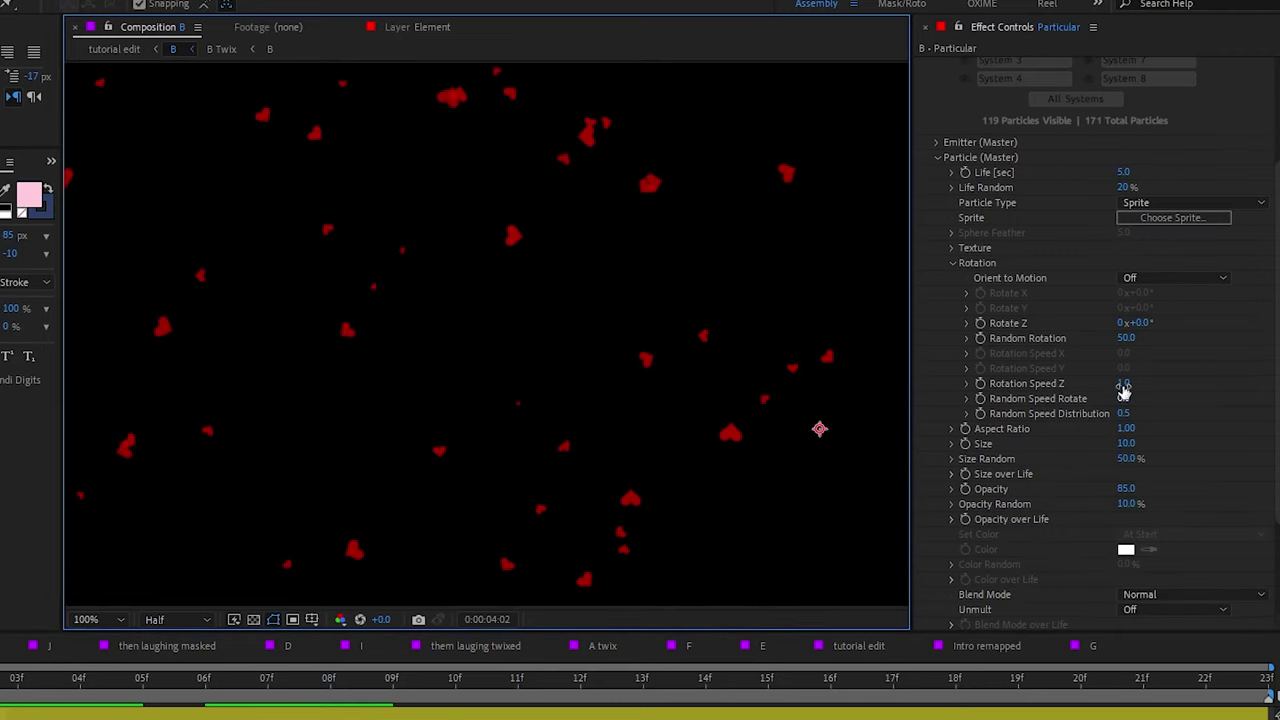
mouse_move(1127, 443)
left_mouse_down()
mouse_move(1183, 441)
mouse_move(1144, 443)
left_mouse_up()
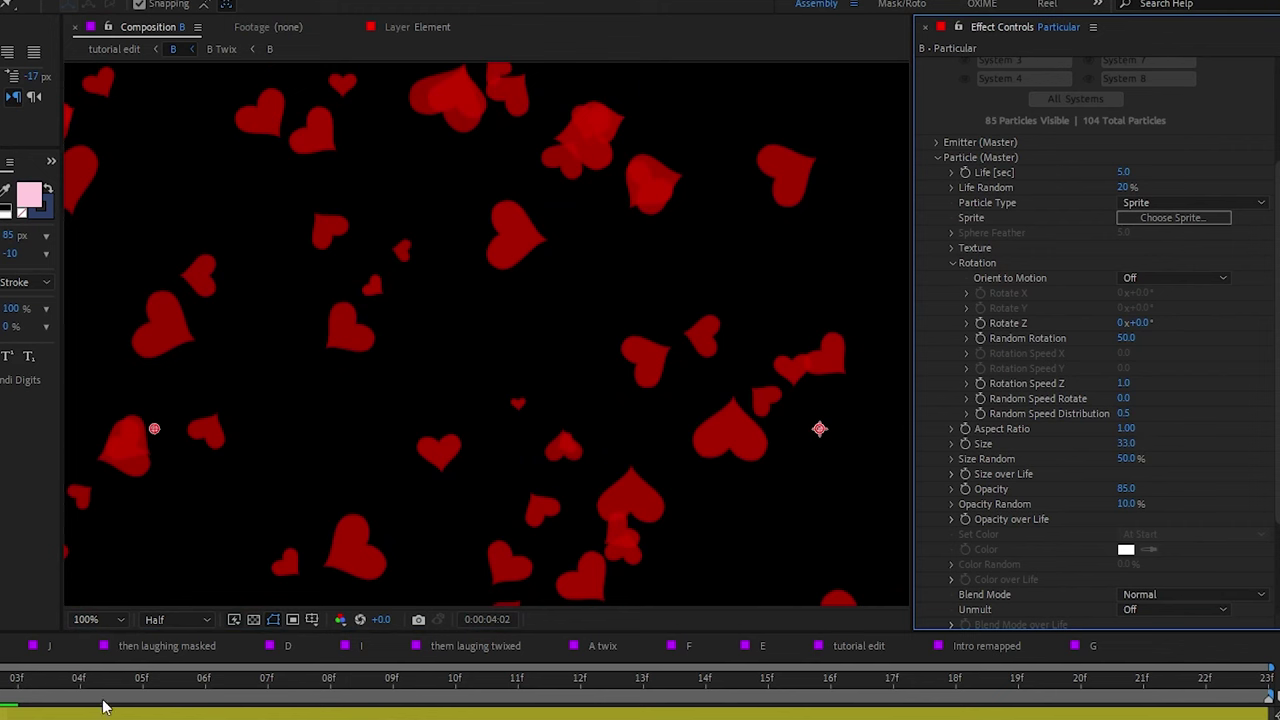
left_click(18, 681)
key("Page_Up")
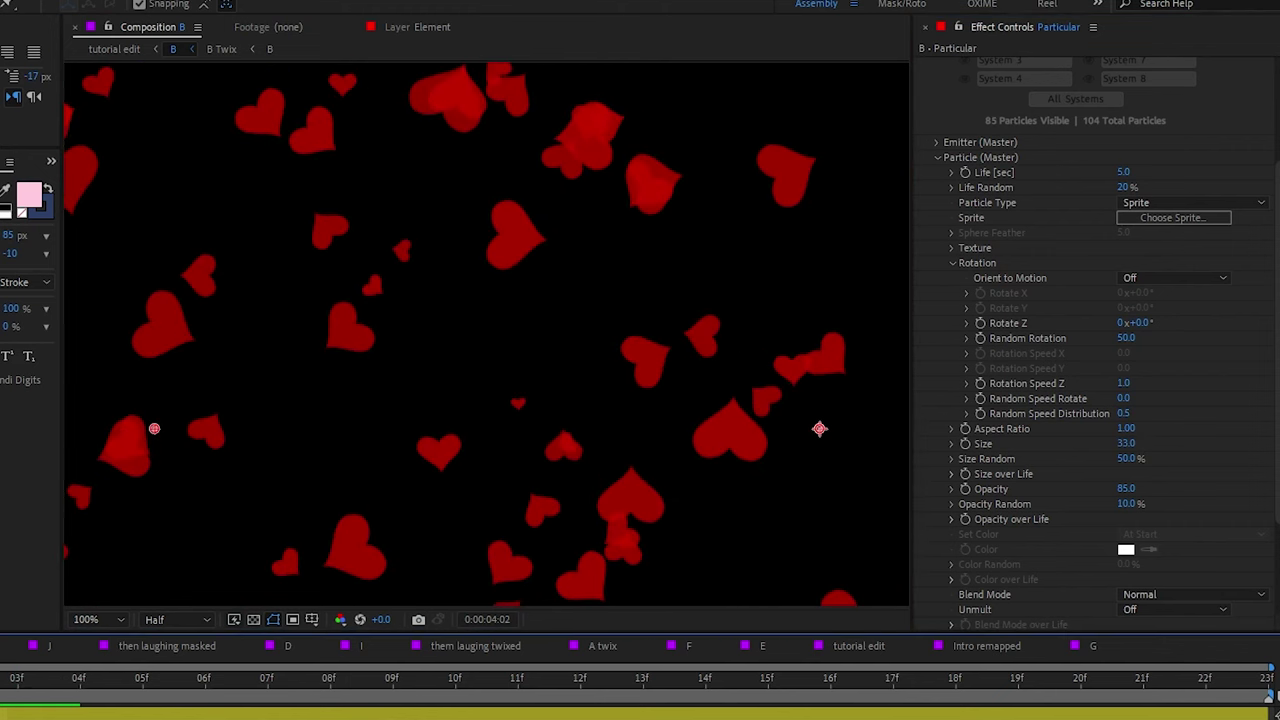
key("space")
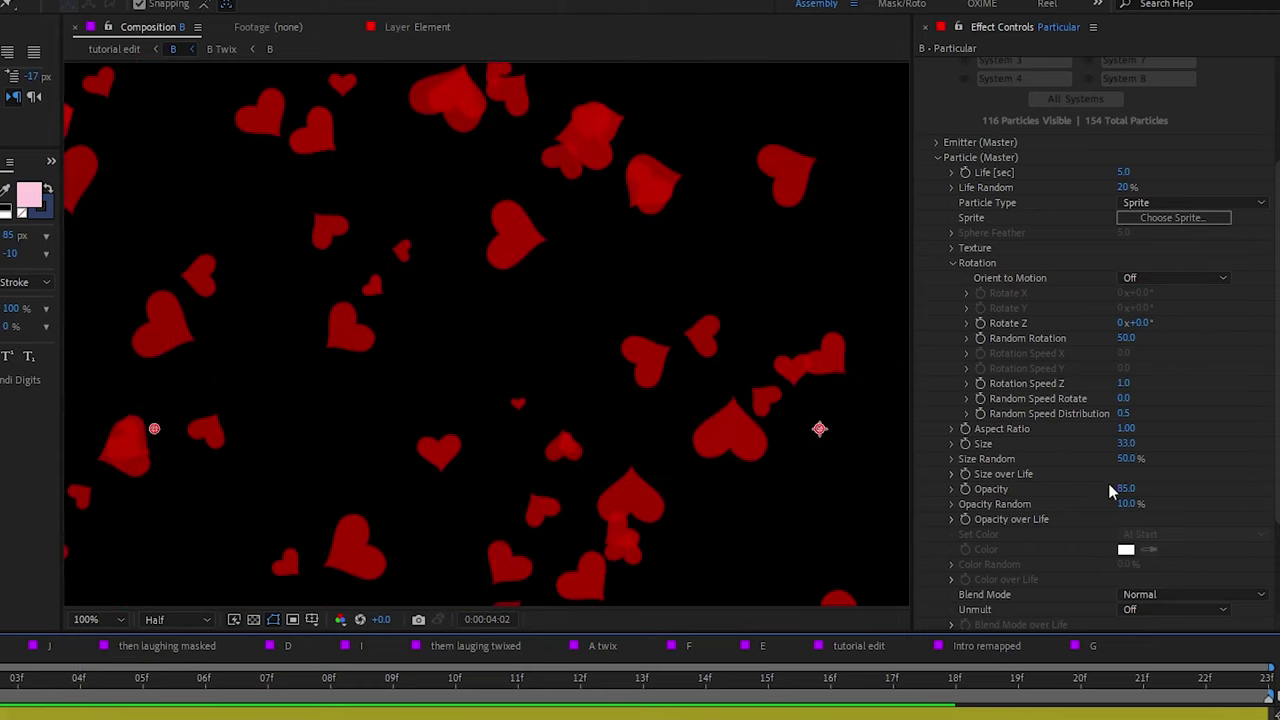
Step: Lower Rotation Speed Z to 0.7 and set Random Speed Rotate to 10
left_click(1124, 383)
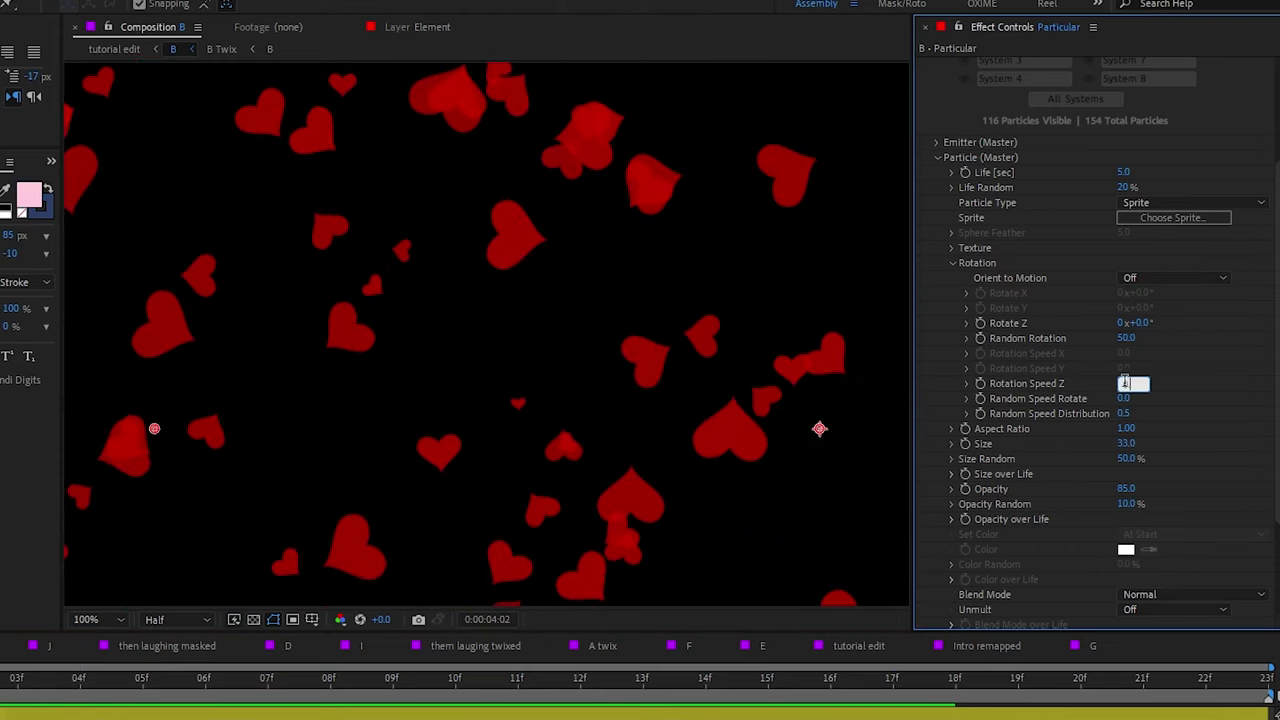
type("0.7")
left_click_drag(1128, 399, 1142, 400)
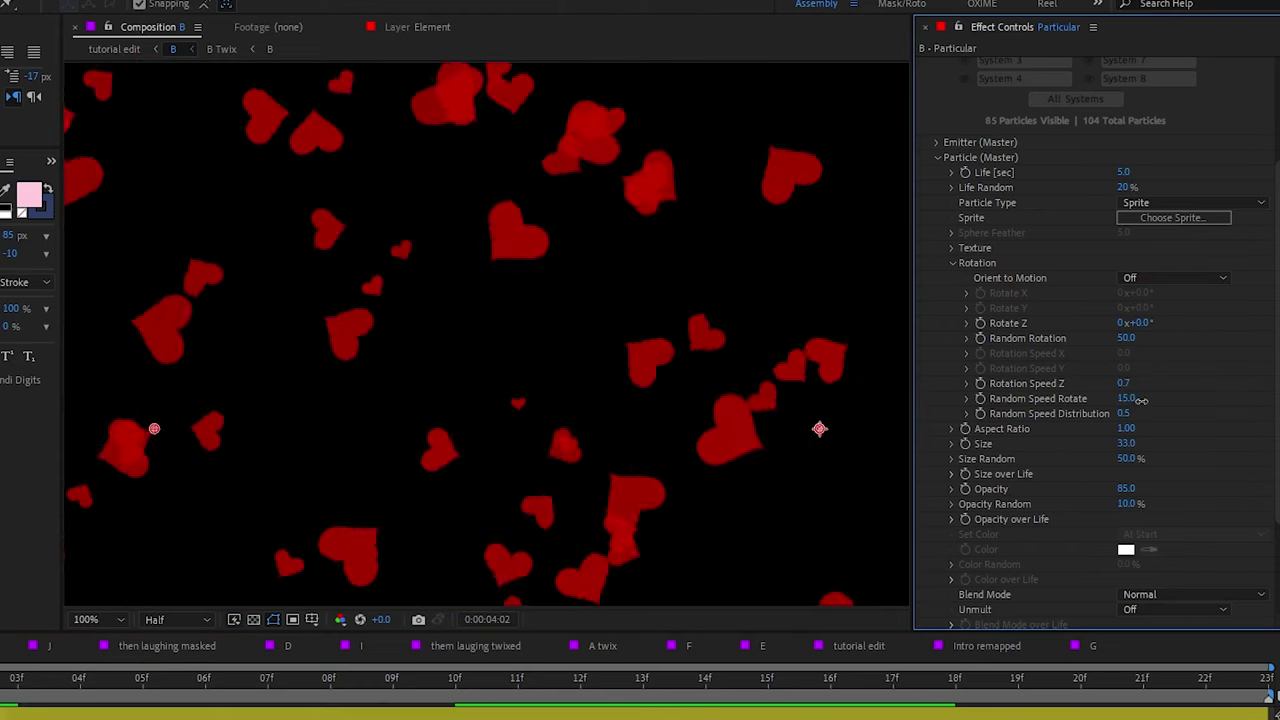
left_click(1126, 398)
type("10")
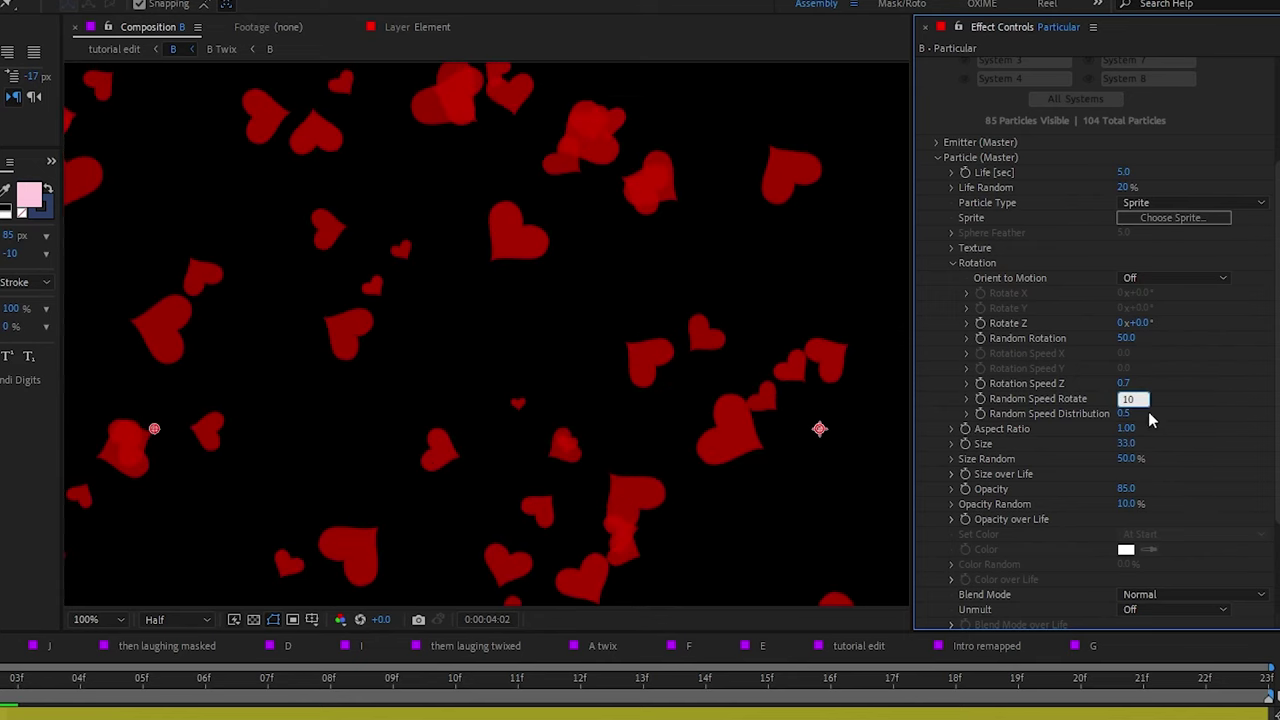
key("Tab")
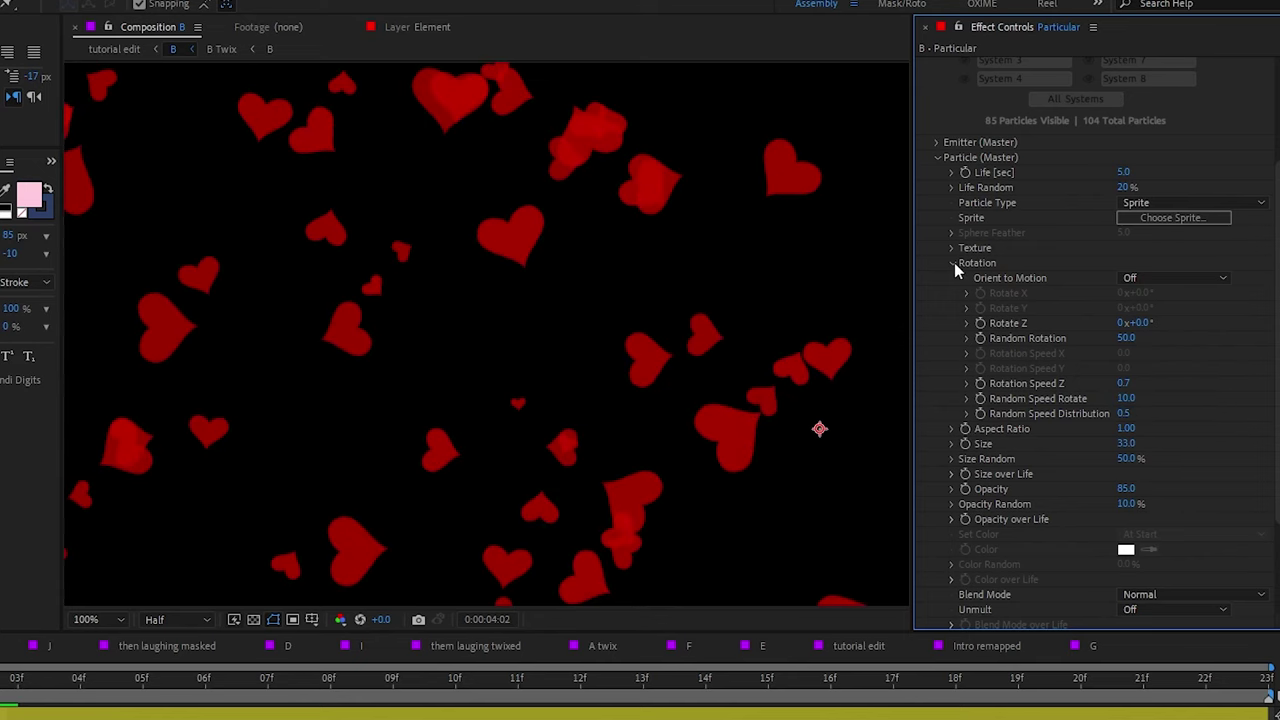
left_click(953, 262)
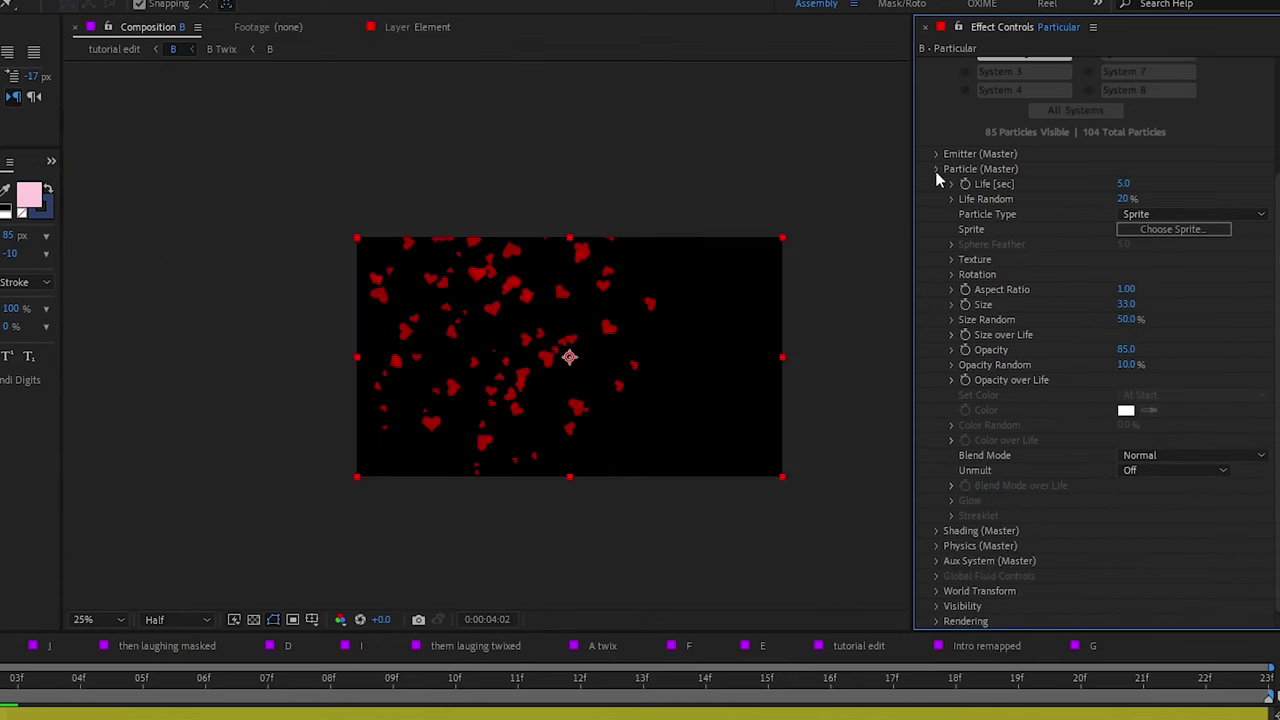
Step: Shrink the particle Size to 20 and preview the smaller hearts
left_click(936, 169)
key("period")
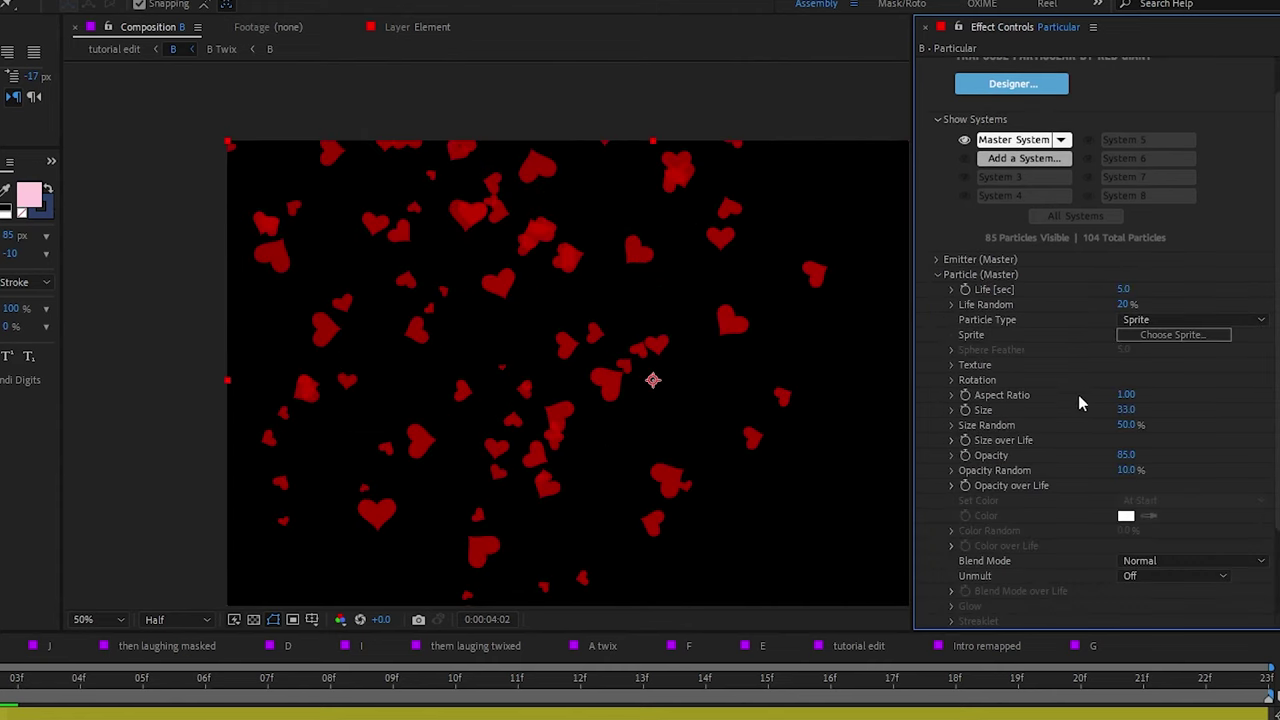
left_click(1127, 410)
type("20")
key("Return")
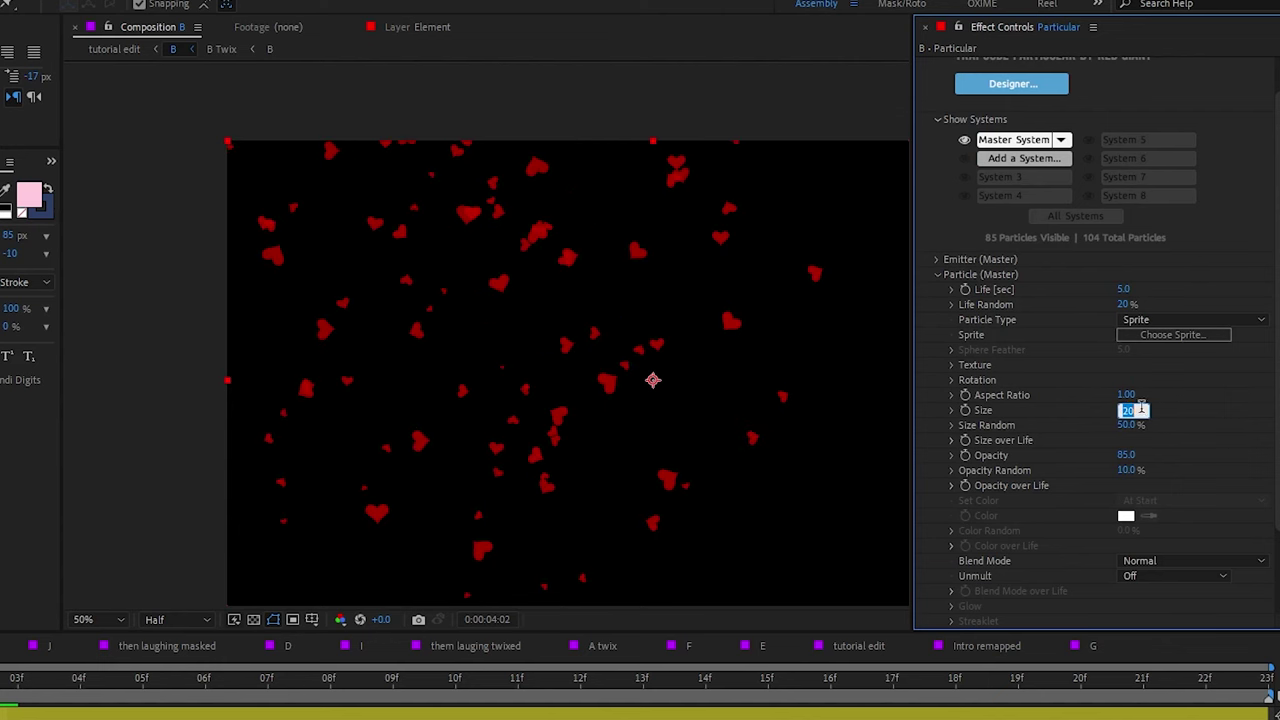
key("space")
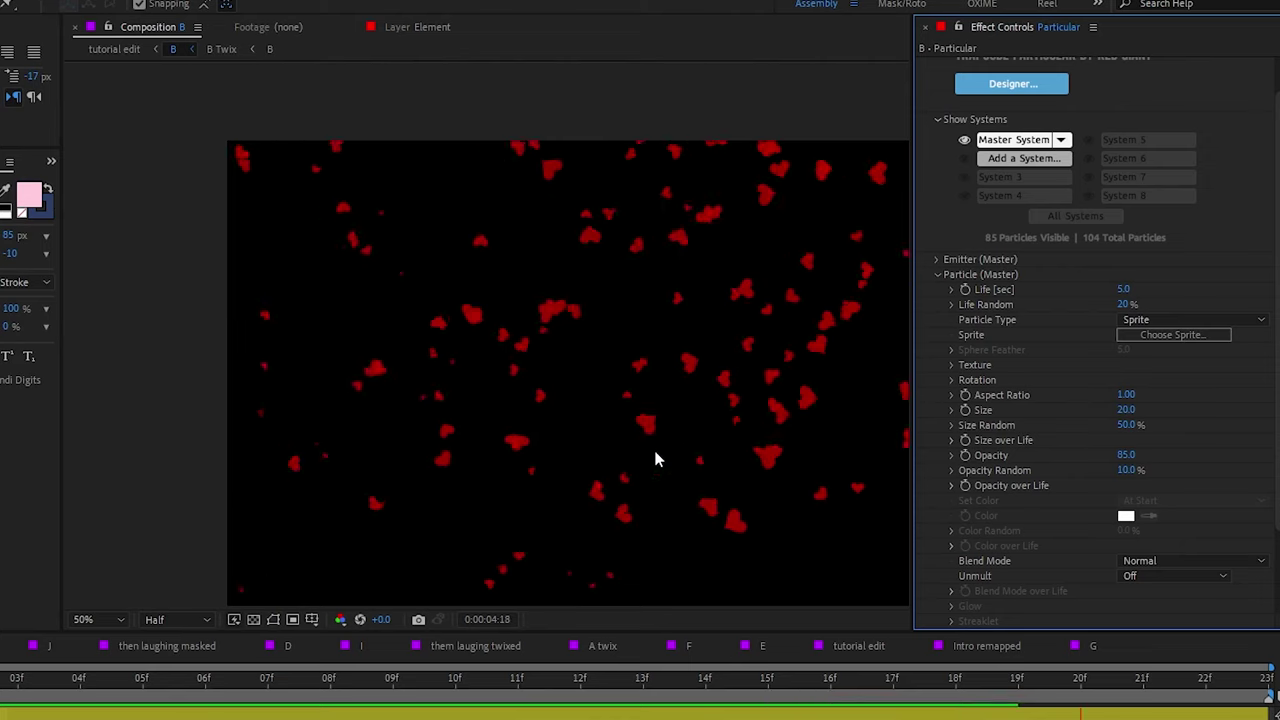
key("space")
key("space")
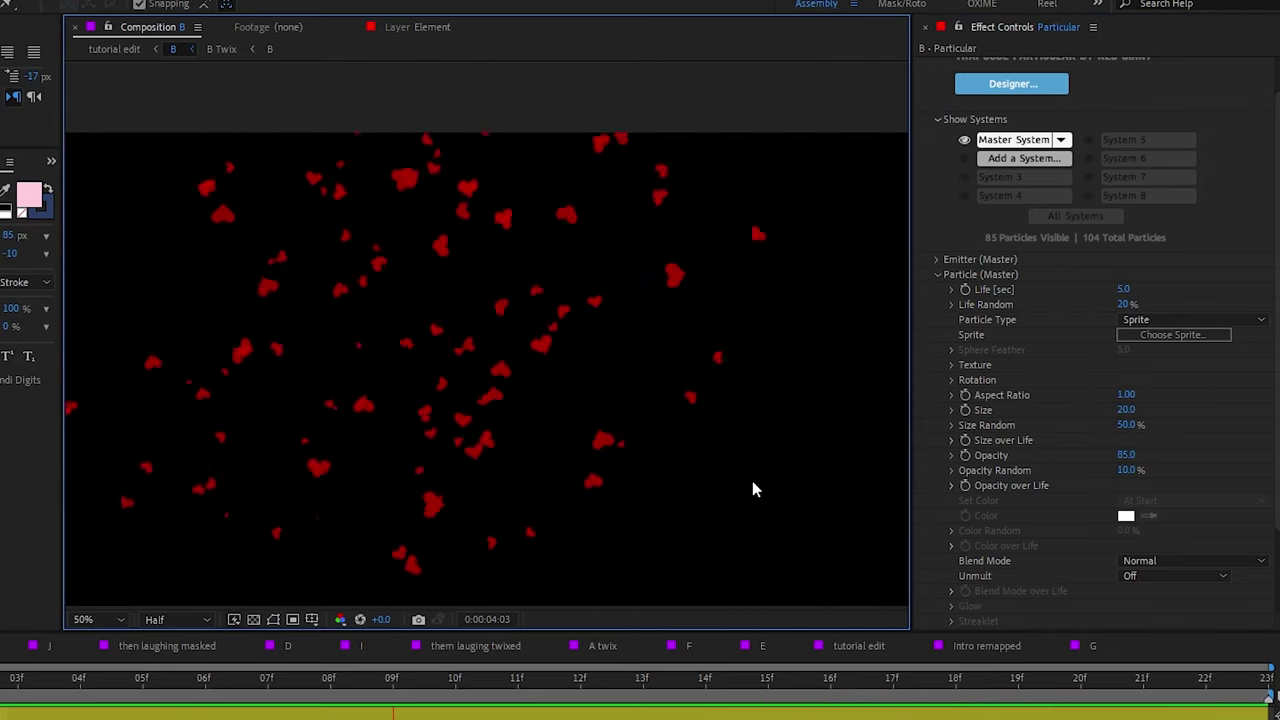
key("space")
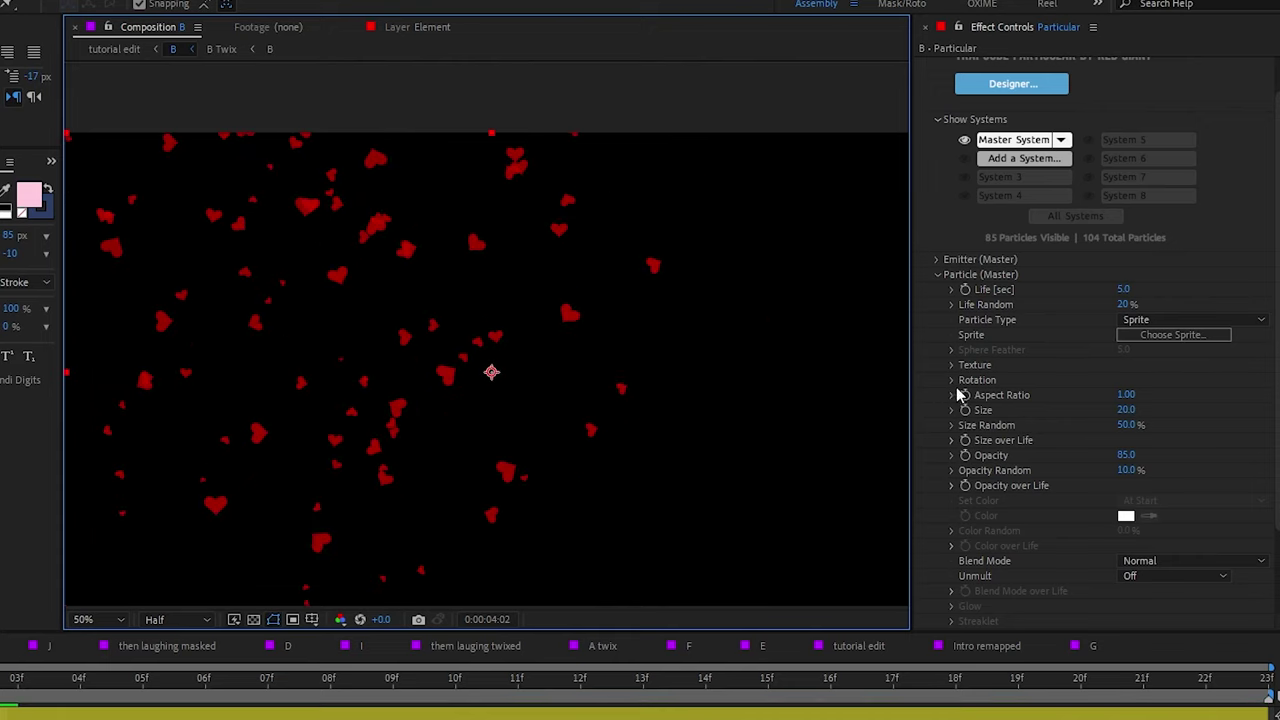
Step: Slow the spin by setting Rotation Speed Z to 0.2
left_click(953, 380)
left_click(1126, 501)
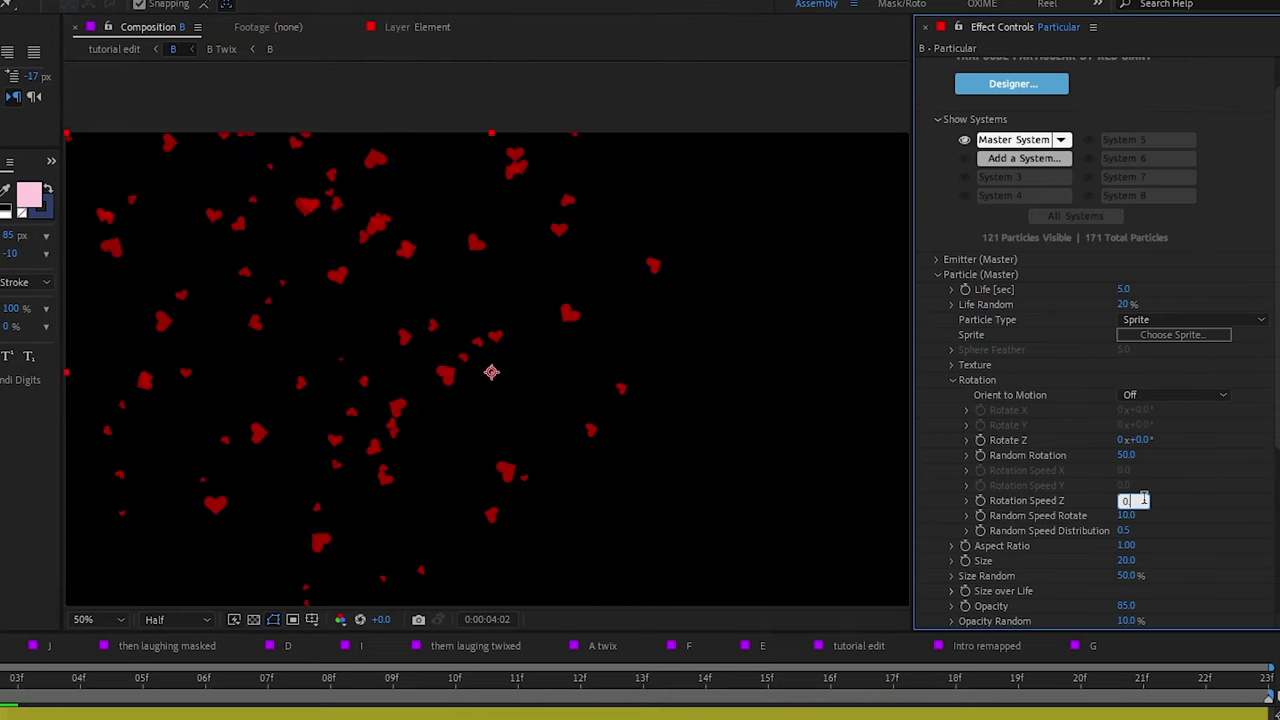
type("0.2")
key("Return")
scroll(1074, 286, "down", 2)
Step: Set the emitter to 50 particles per second
left_click(1128, 214)
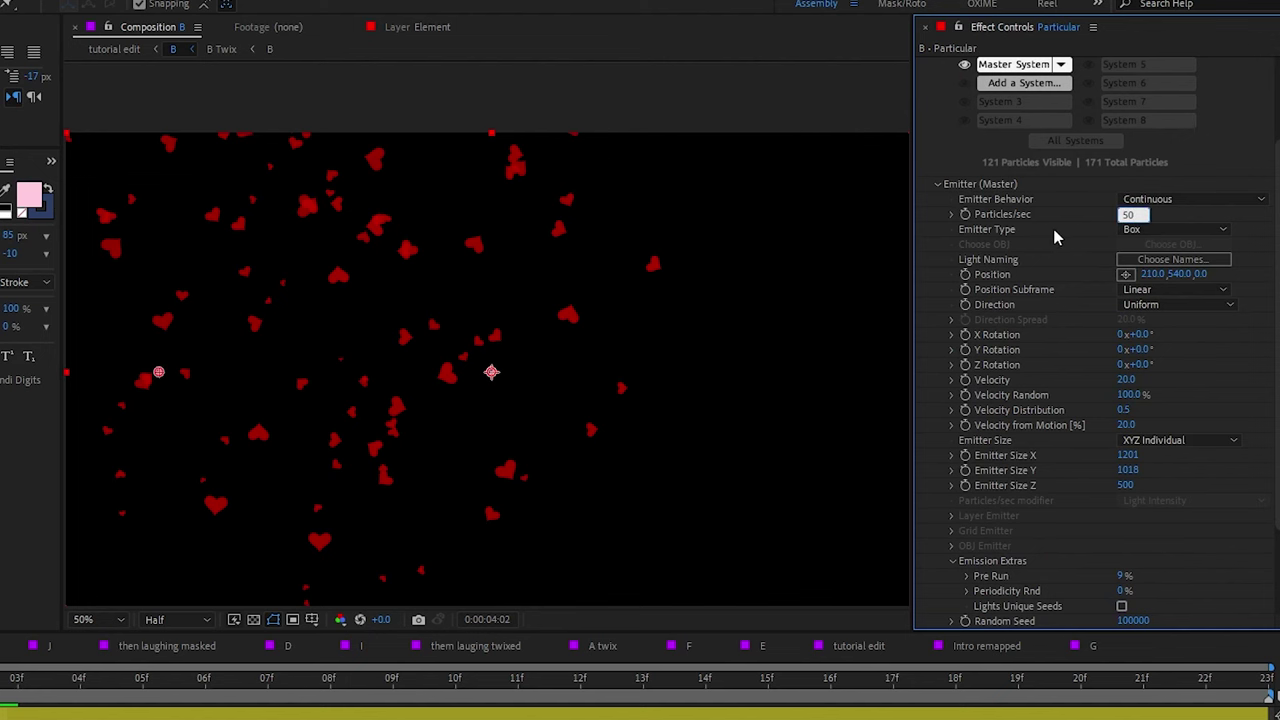
key("Return")
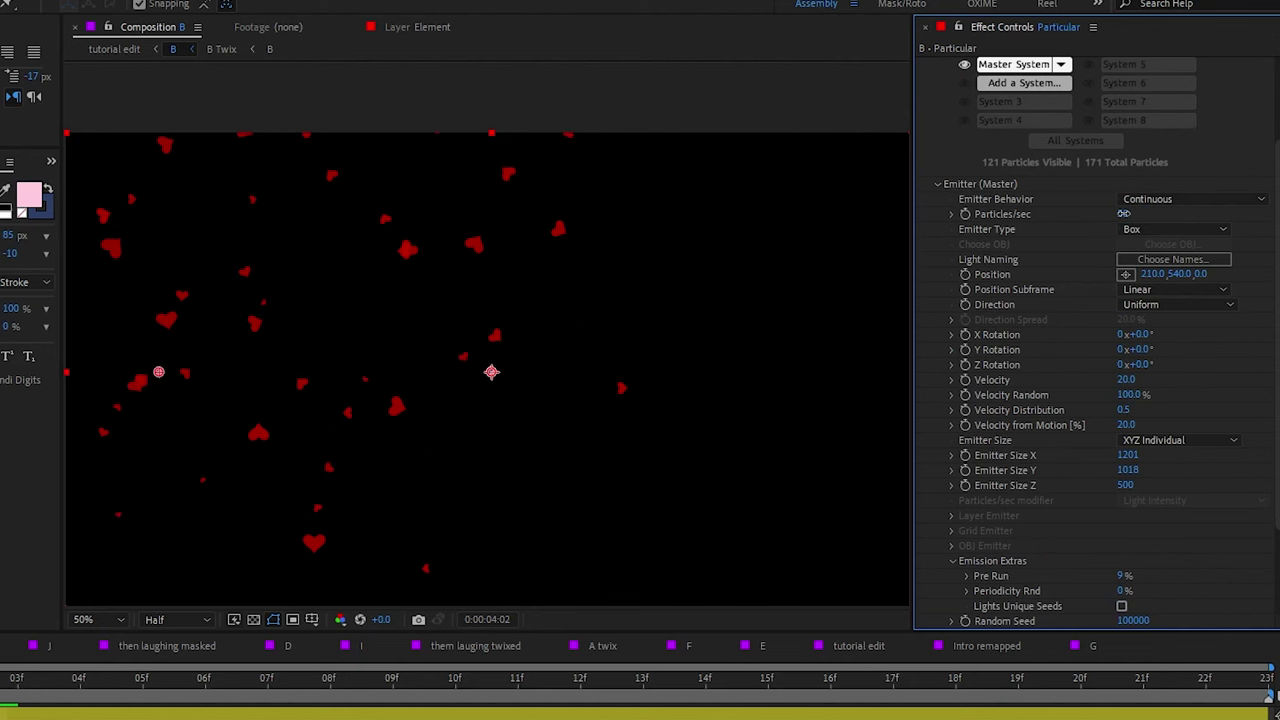
left_click(938, 184)
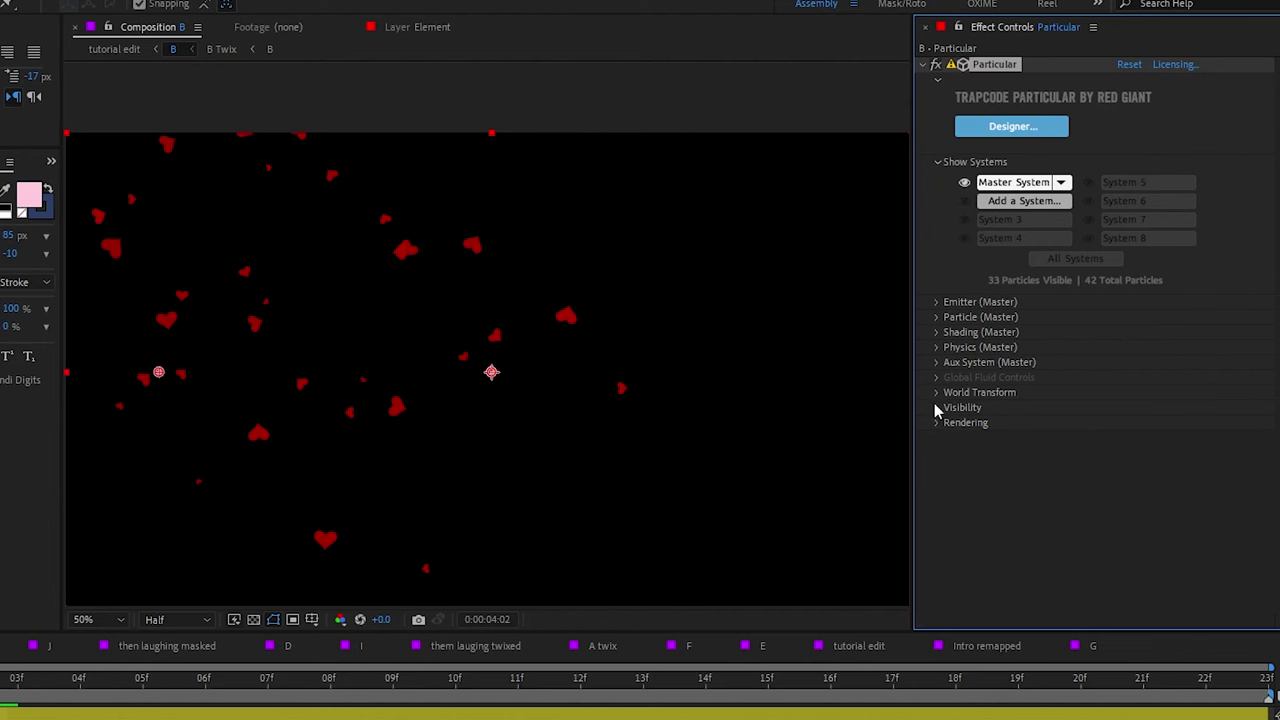
Step: Inspect the Physics > Air settings and preview the hearts
left_click(937, 347)
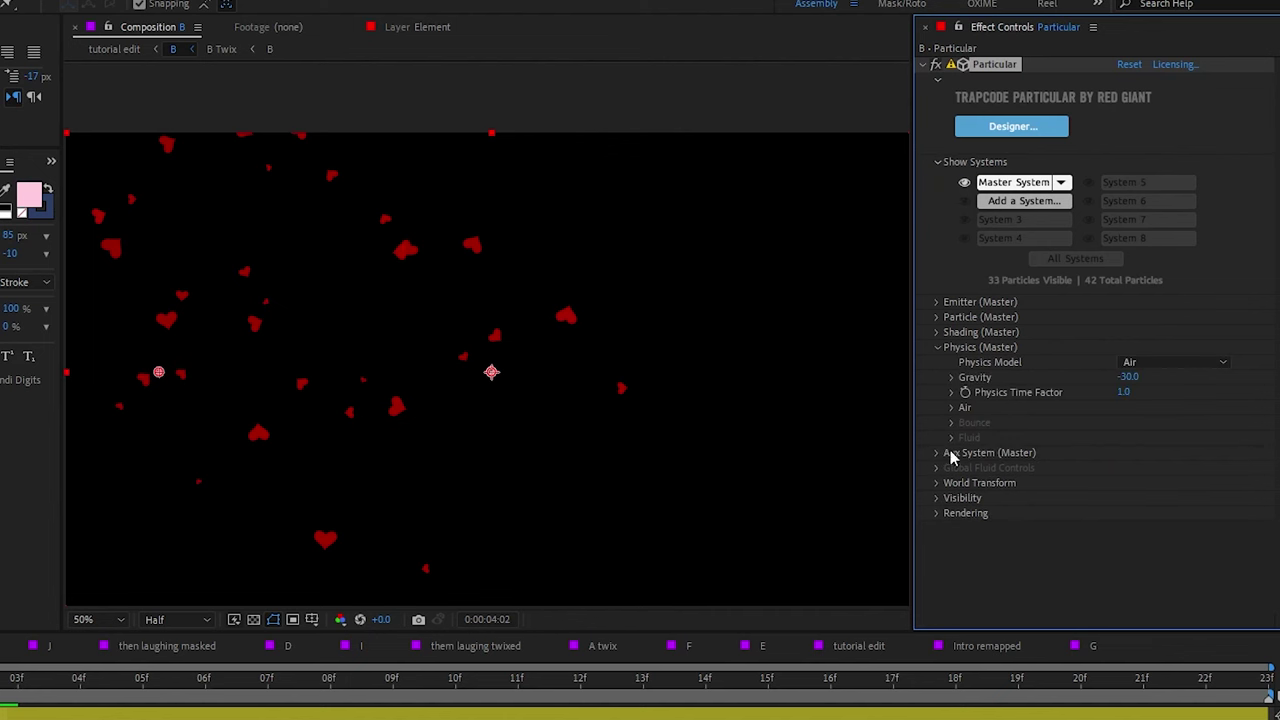
left_click(951, 408)
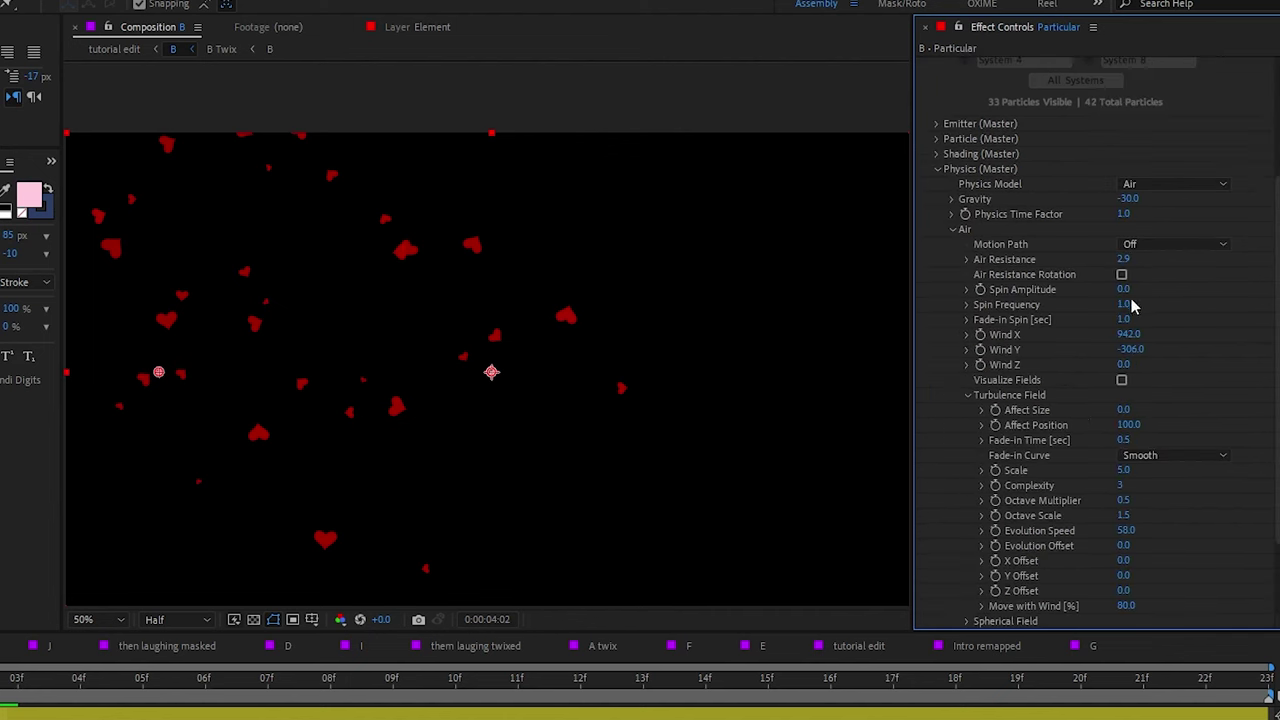
scroll(1124, 468, "down", 3)
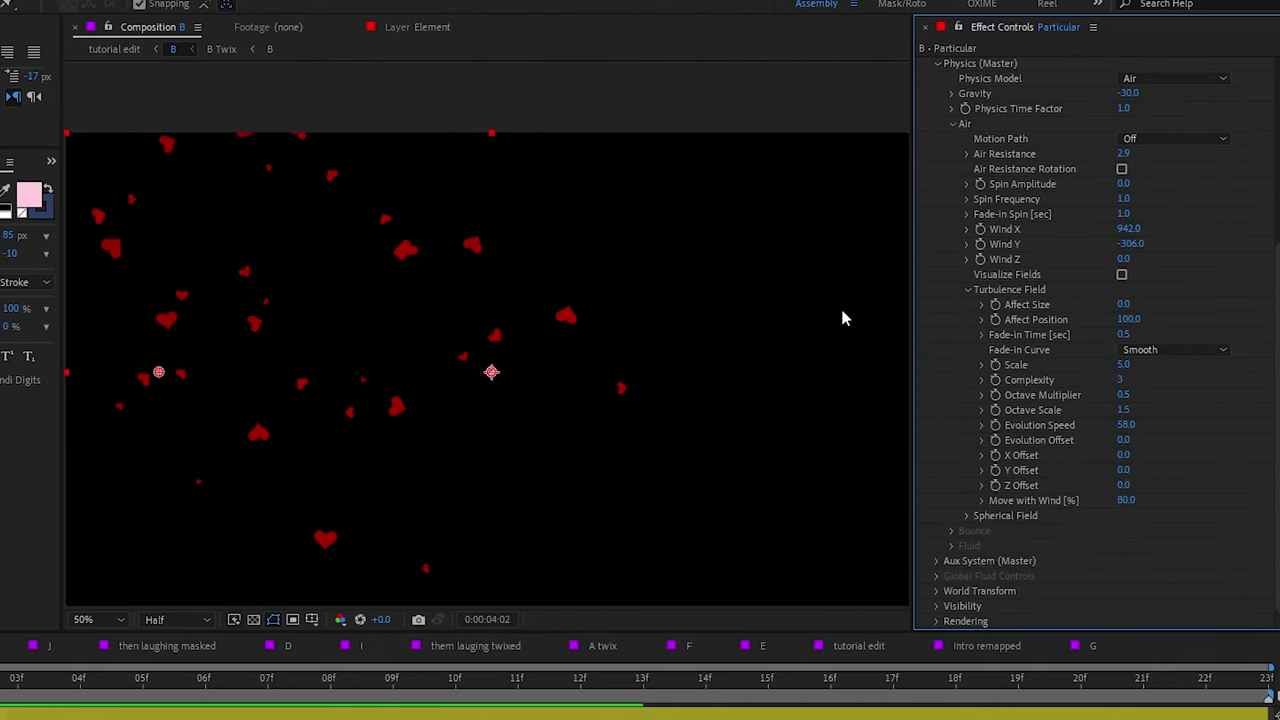
key("ctrl+z")
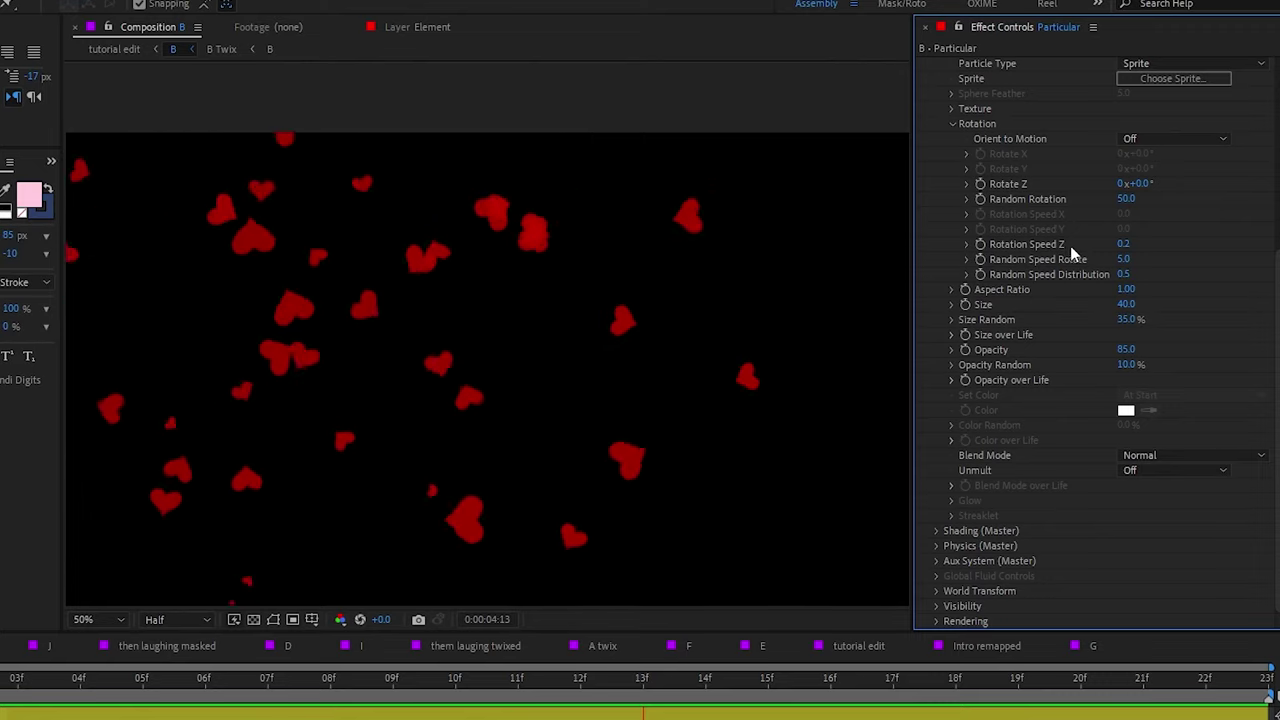
key("space")
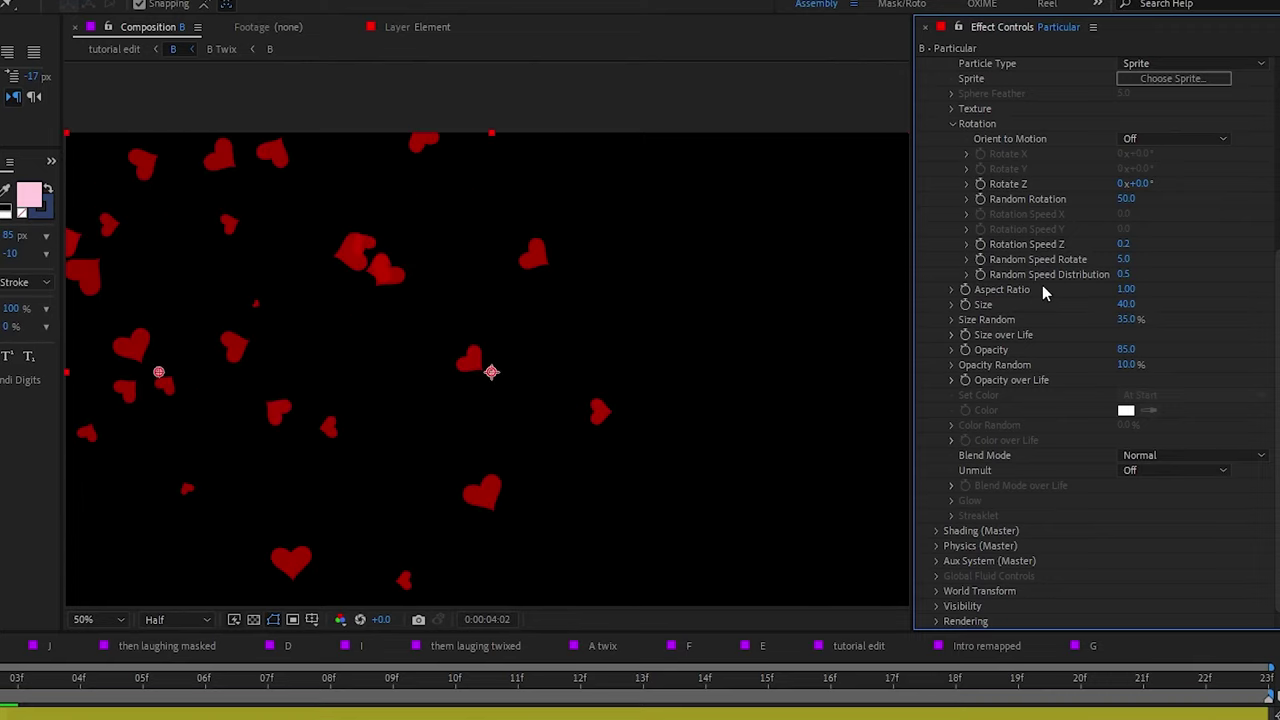
scroll(1000, 260, "up", 3)
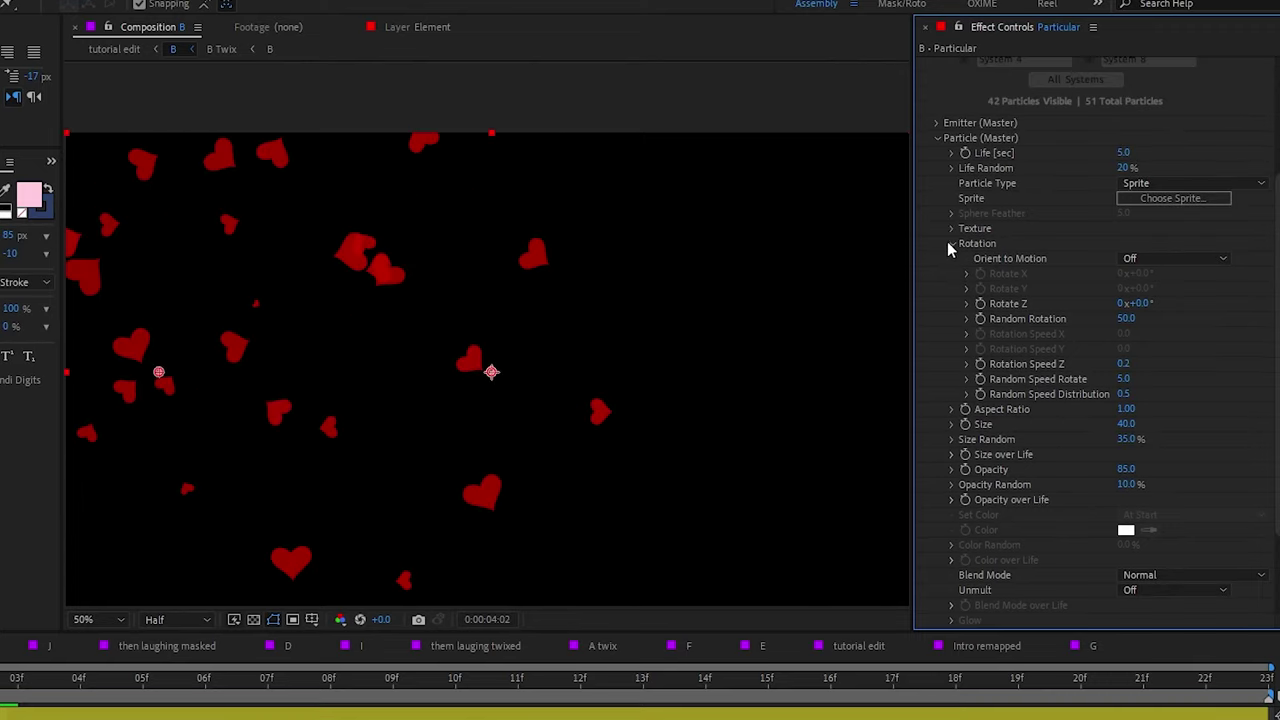
Step: Collapse Rotation and reselect the Particular layer, below Heart.png, to show its Effect Controls
left_click(950, 242)
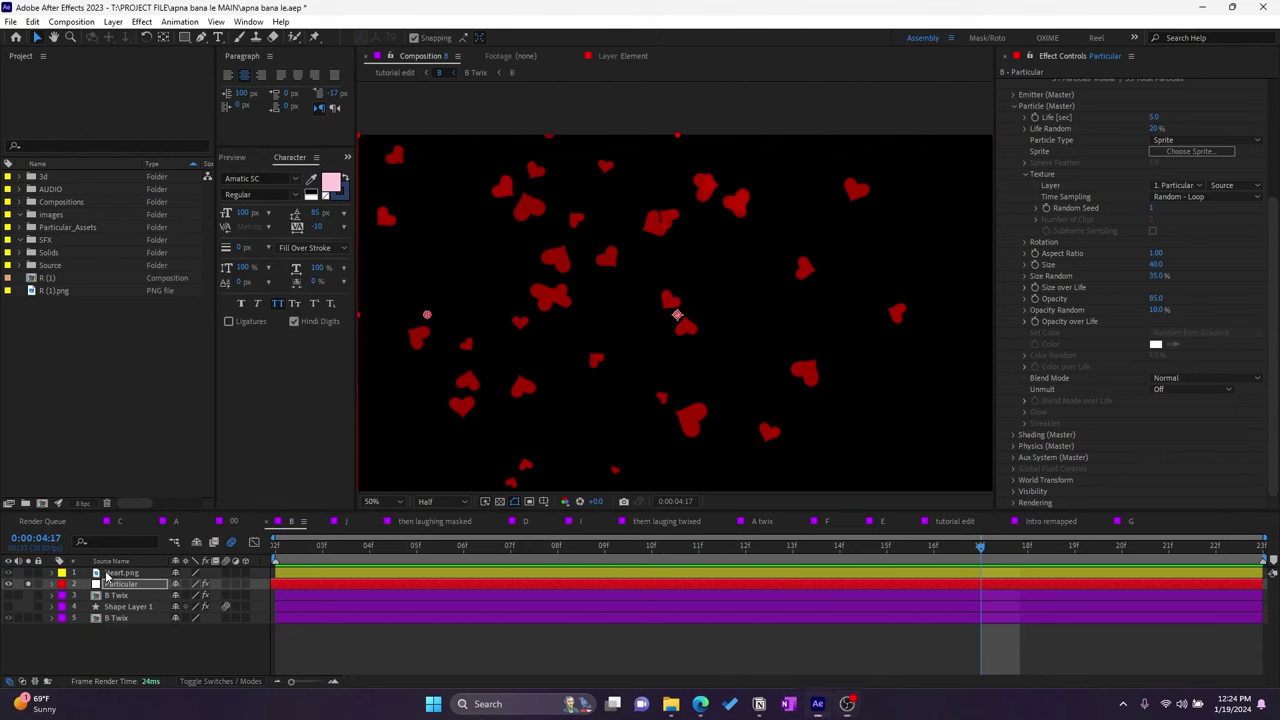
key("ctrl+Up")
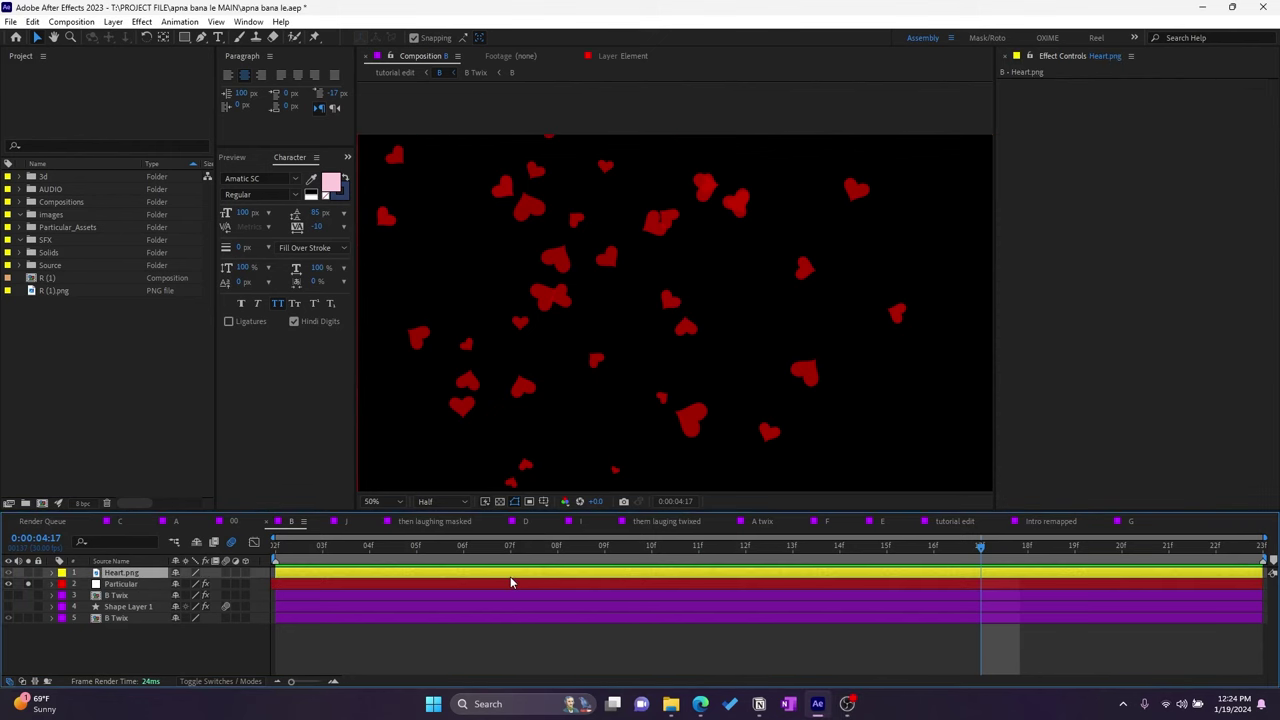
left_click(126, 584)
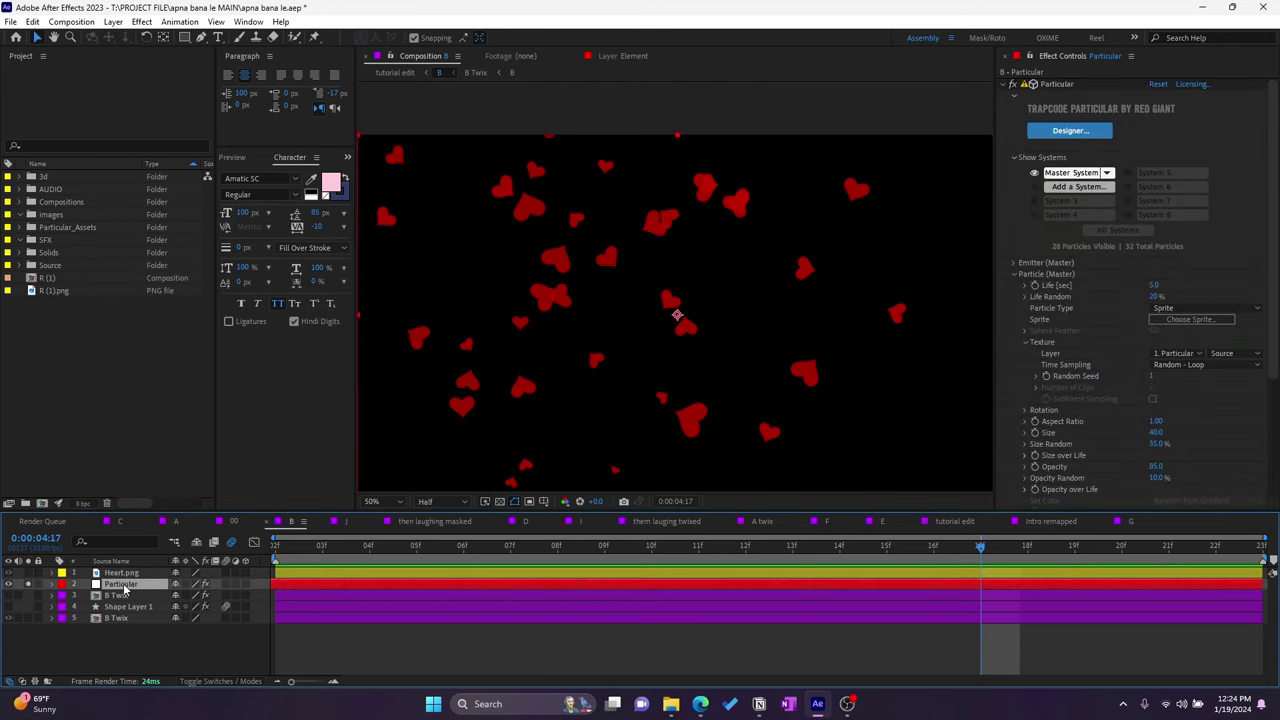
left_click(120, 572)
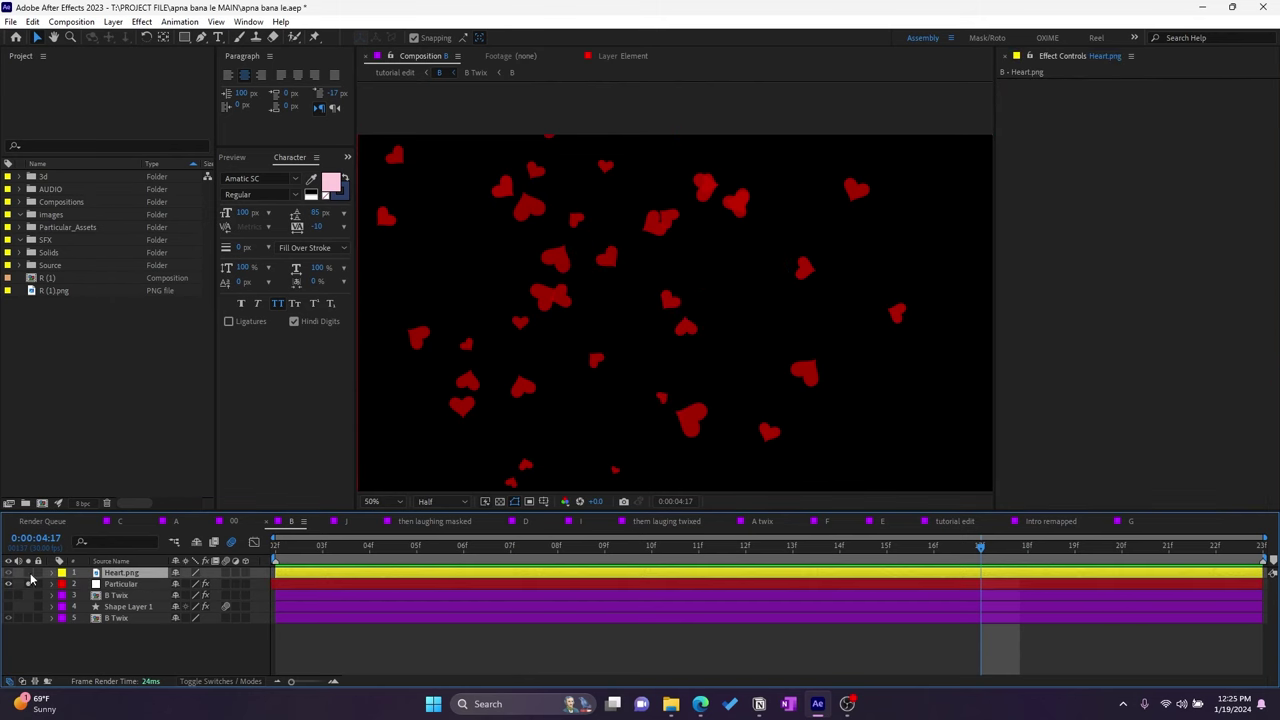
left_click(118, 584)
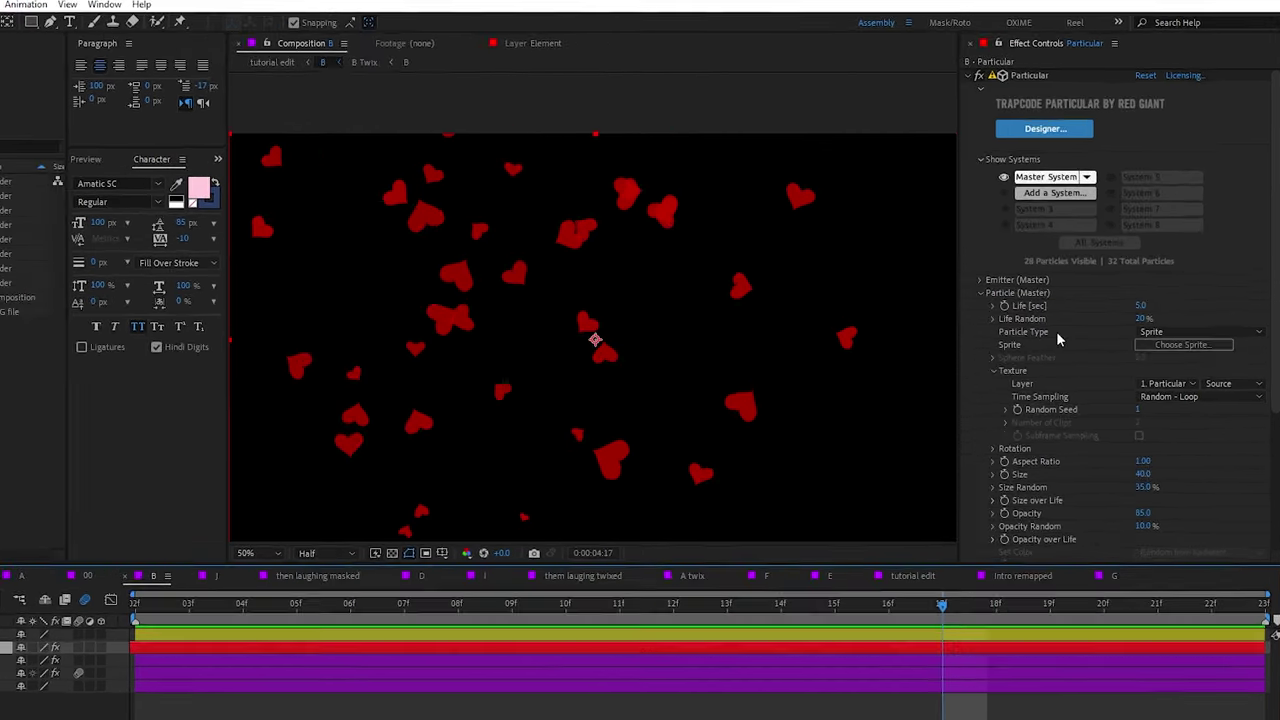
Step: Change the Particle Type to Sprite Fill, trying Sprite Colorize first
left_click(1175, 345)
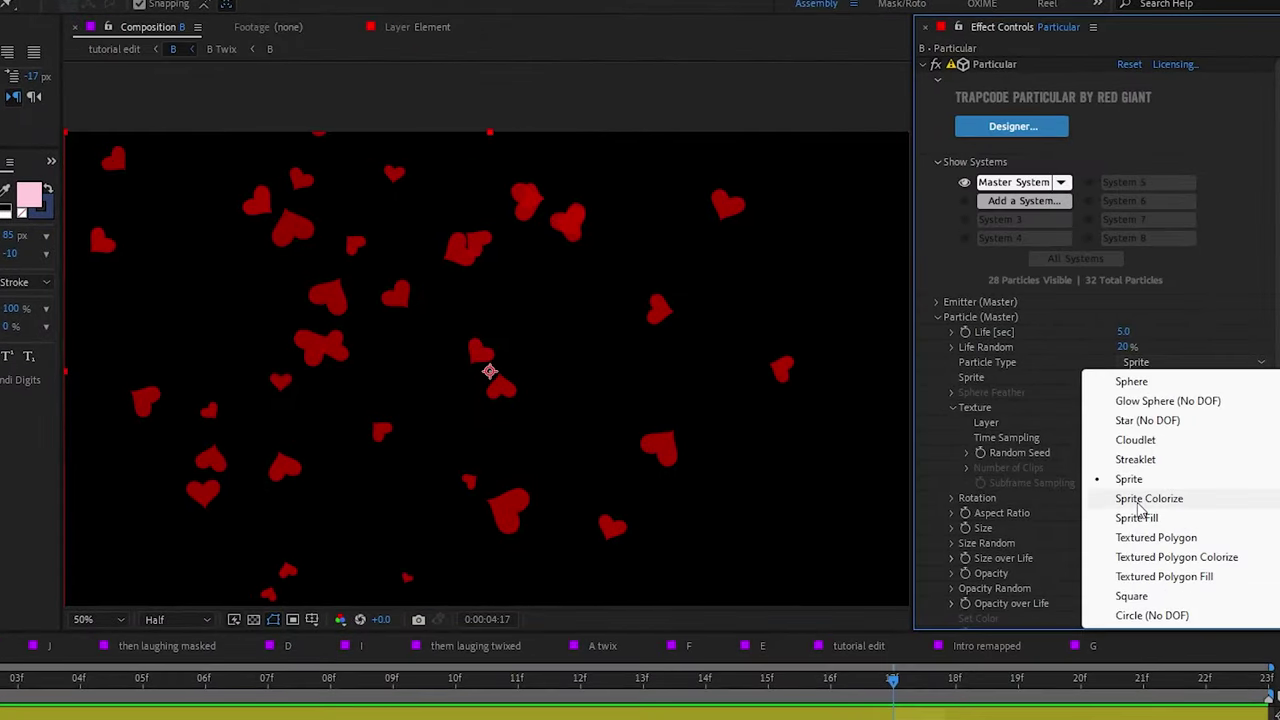
left_click(1148, 498)
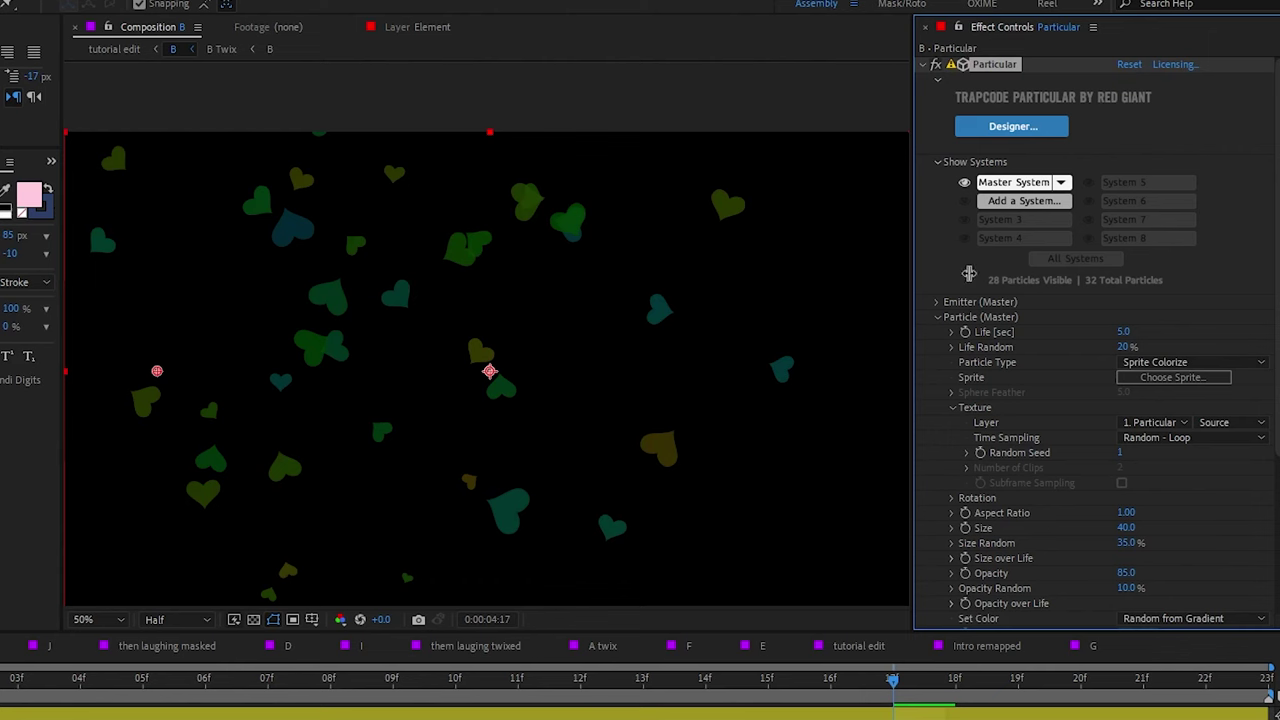
left_click(1160, 363)
left_click(1140, 520)
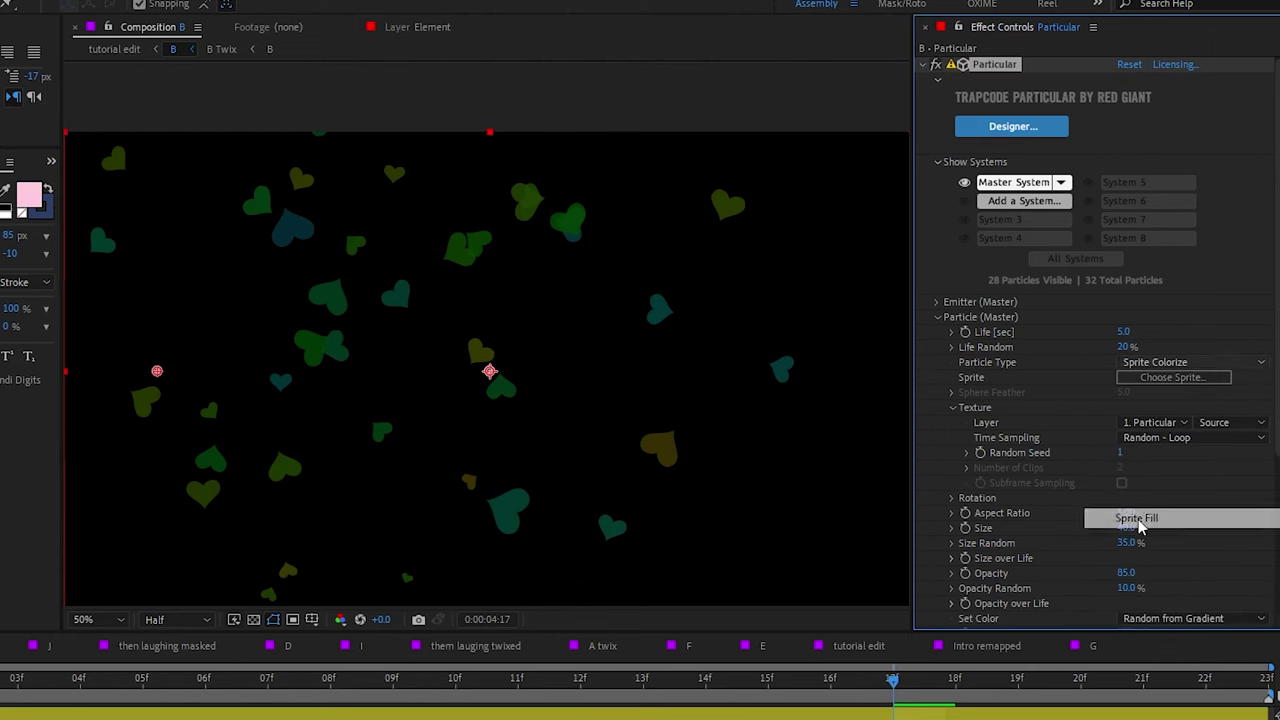
Step: Set Set Color to At Start so every heart turns white
scroll(1043, 503, "down", 3)
scroll(1124, 490, "down", 2)
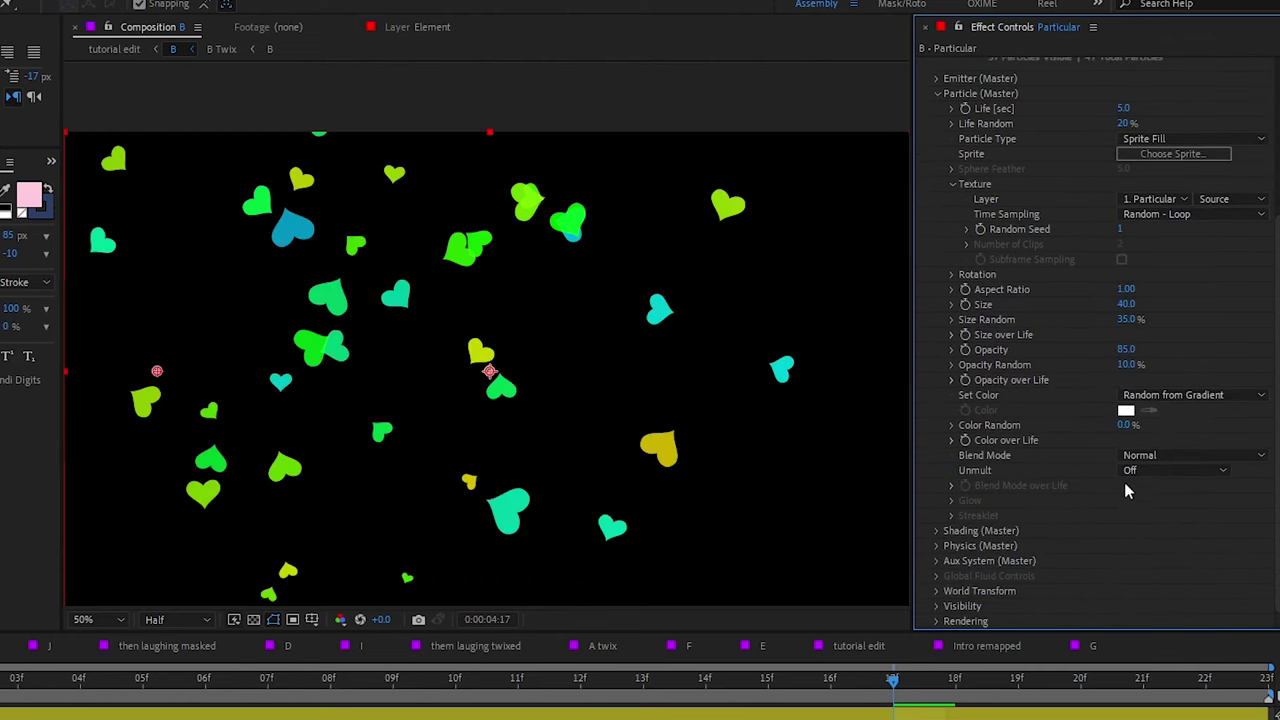
left_click(952, 425)
left_click(953, 425)
left_click(1136, 398)
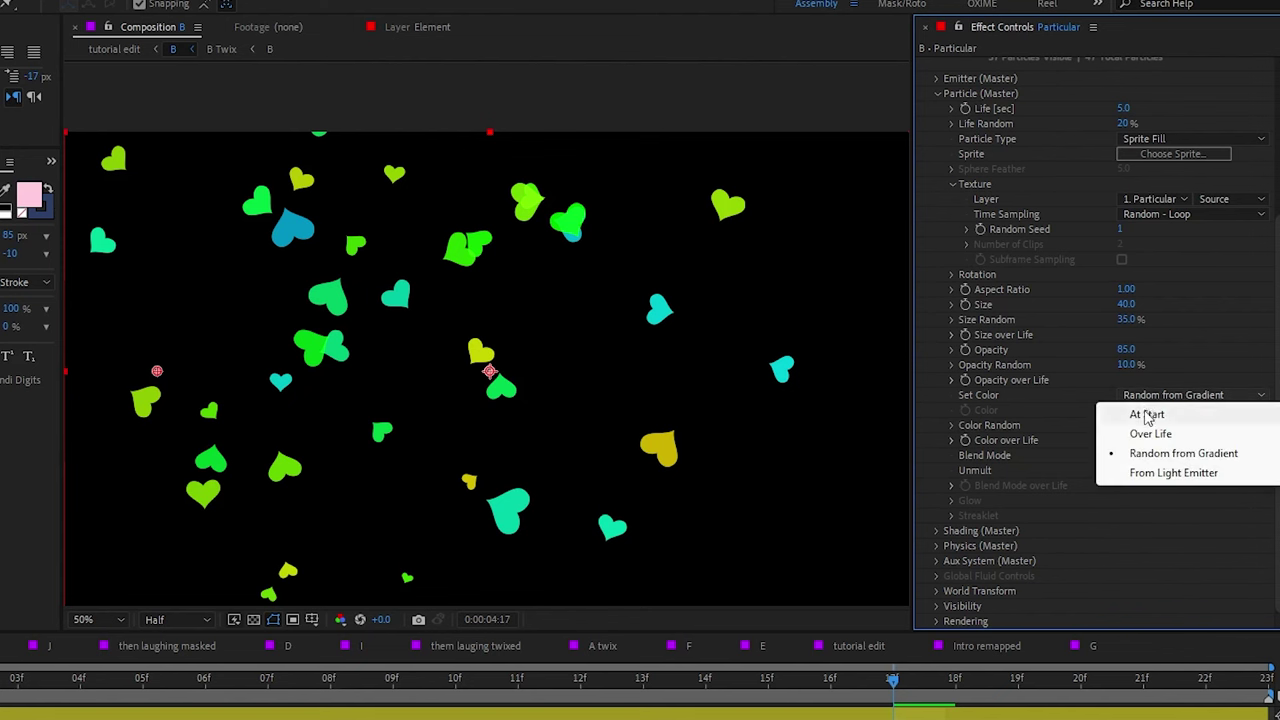
left_click(1148, 416)
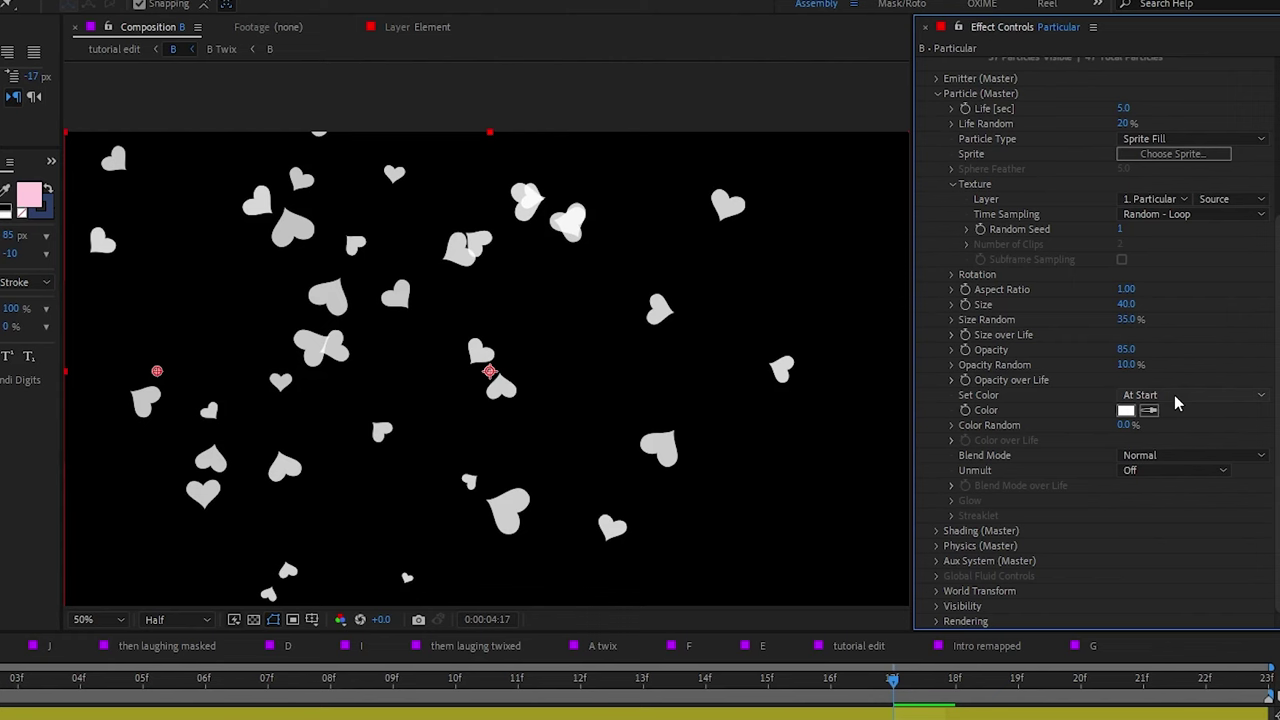
Step: Set the particle colour to red FF0000
left_click(1125, 410)
type("ff0000")
left_click(816, 463)
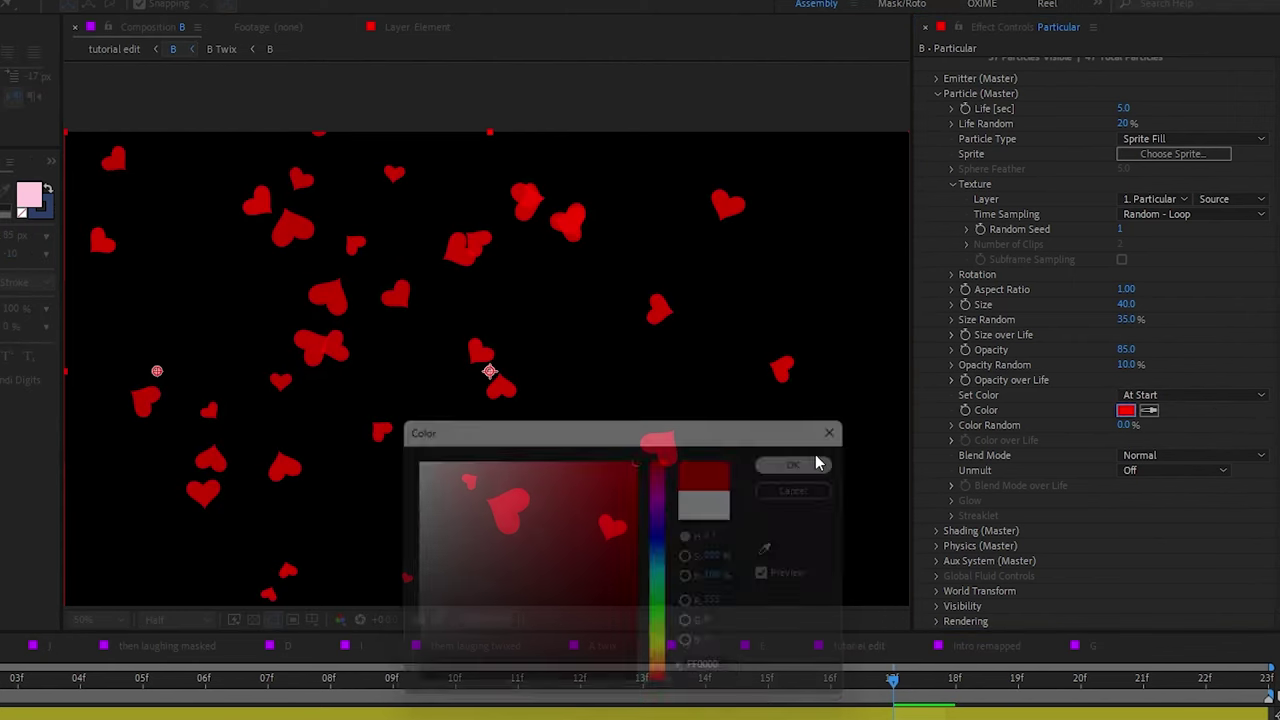
Step: Raise Color Random to 100% and switch Set Color to Random from Gradient
left_click_drag(1127, 424, 1267, 409)
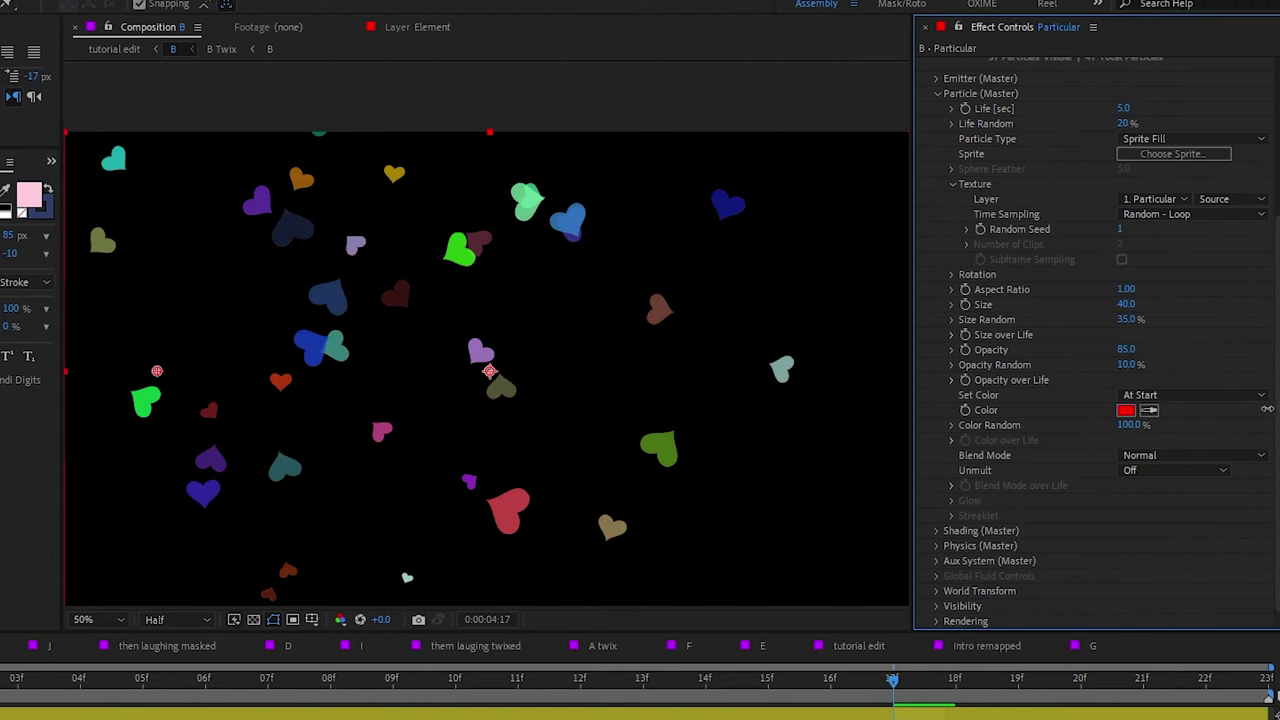
left_click_drag(1100, 420, 854, 420)
left_click_drag(1127, 424, 1267, 424)
left_click(1160, 398)
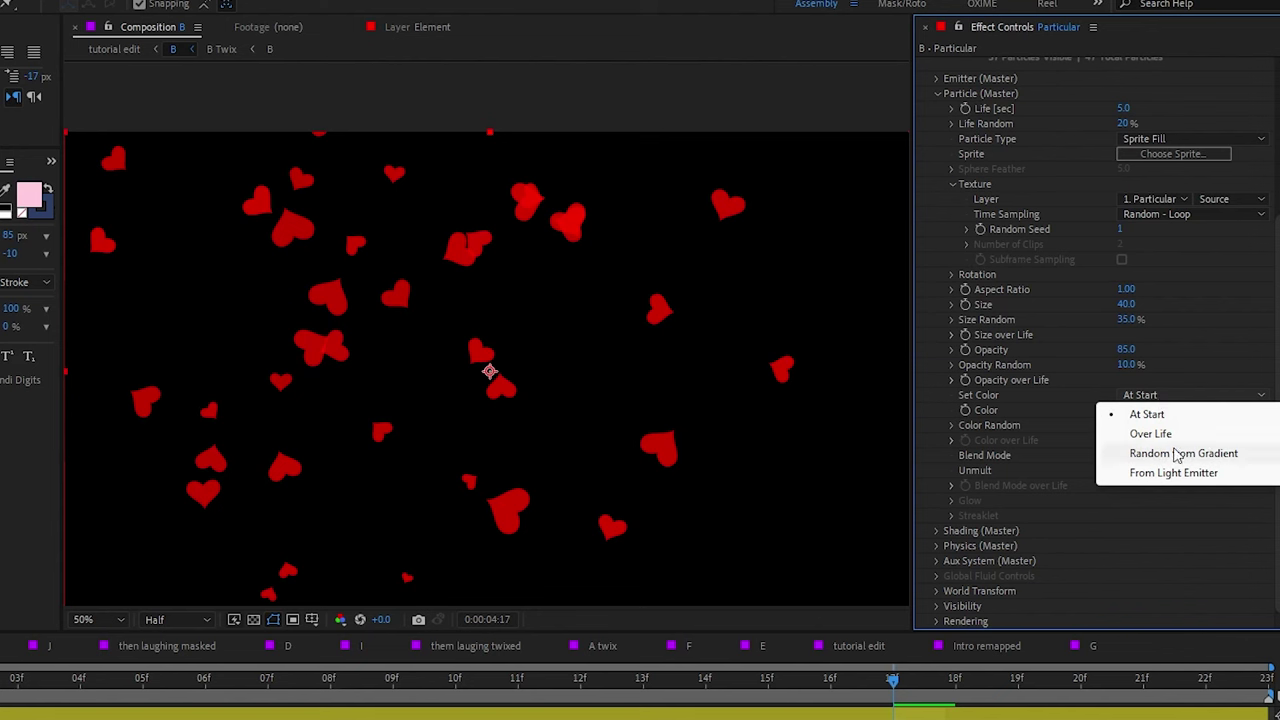
left_click(1177, 455)
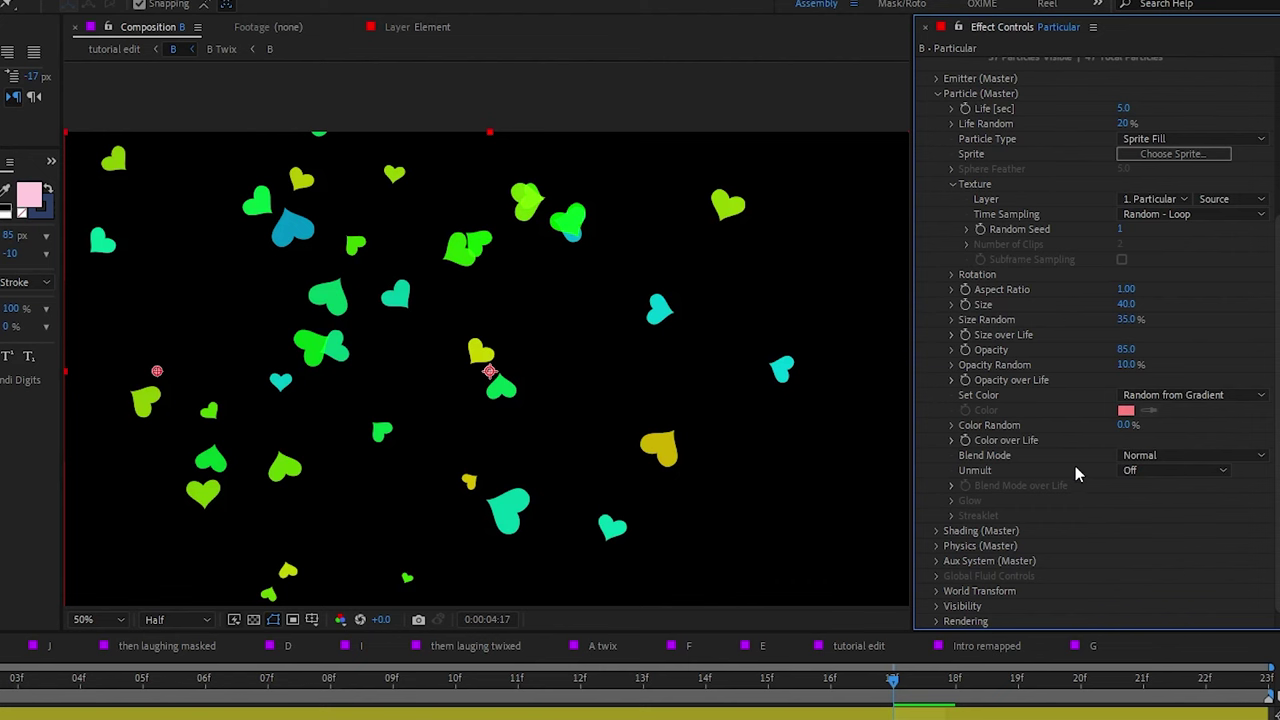
Step: Apply the white-to-black preset to the Color over Life gradient
left_click(947, 441)
scroll(1047, 459, "down", 3)
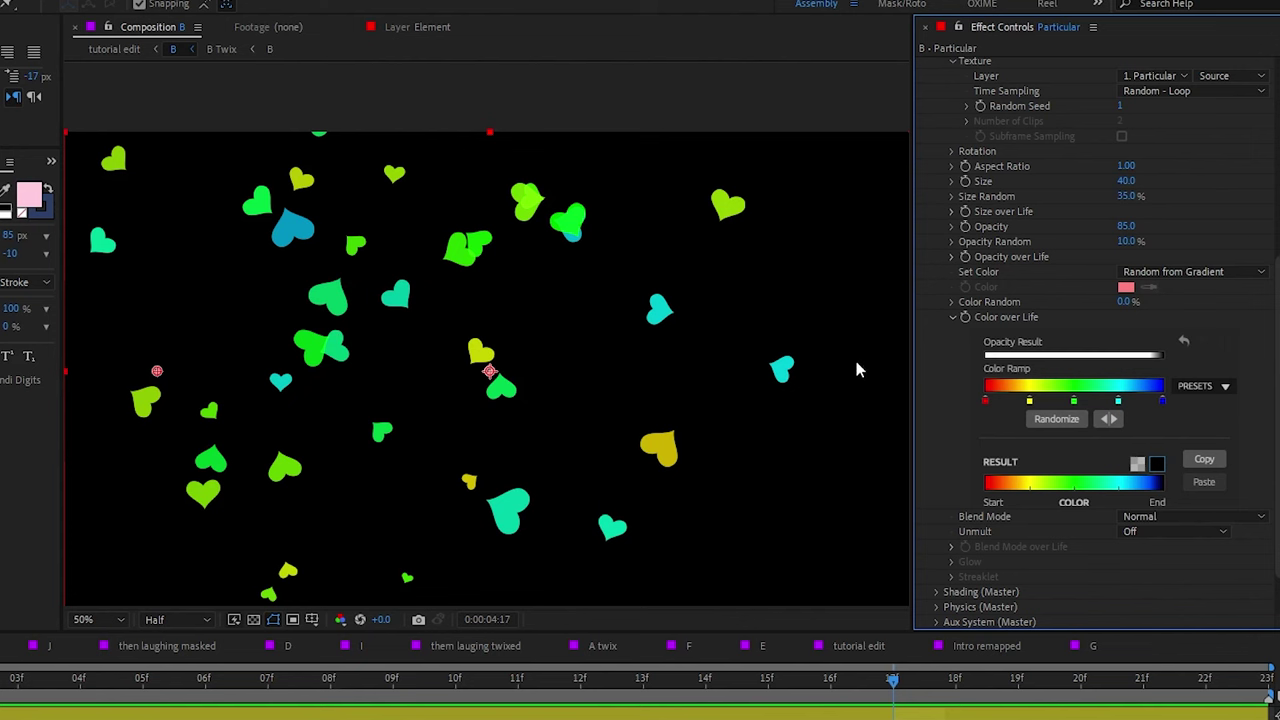
left_click(1197, 390)
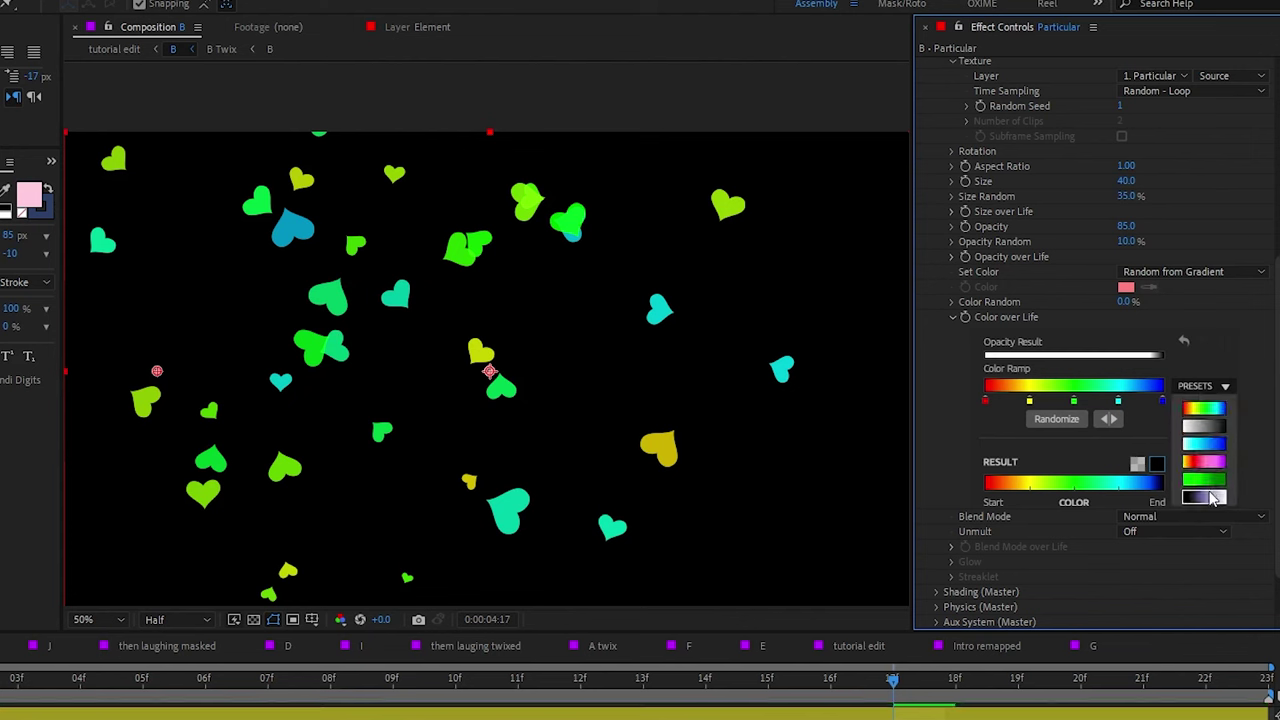
left_click(1191, 429)
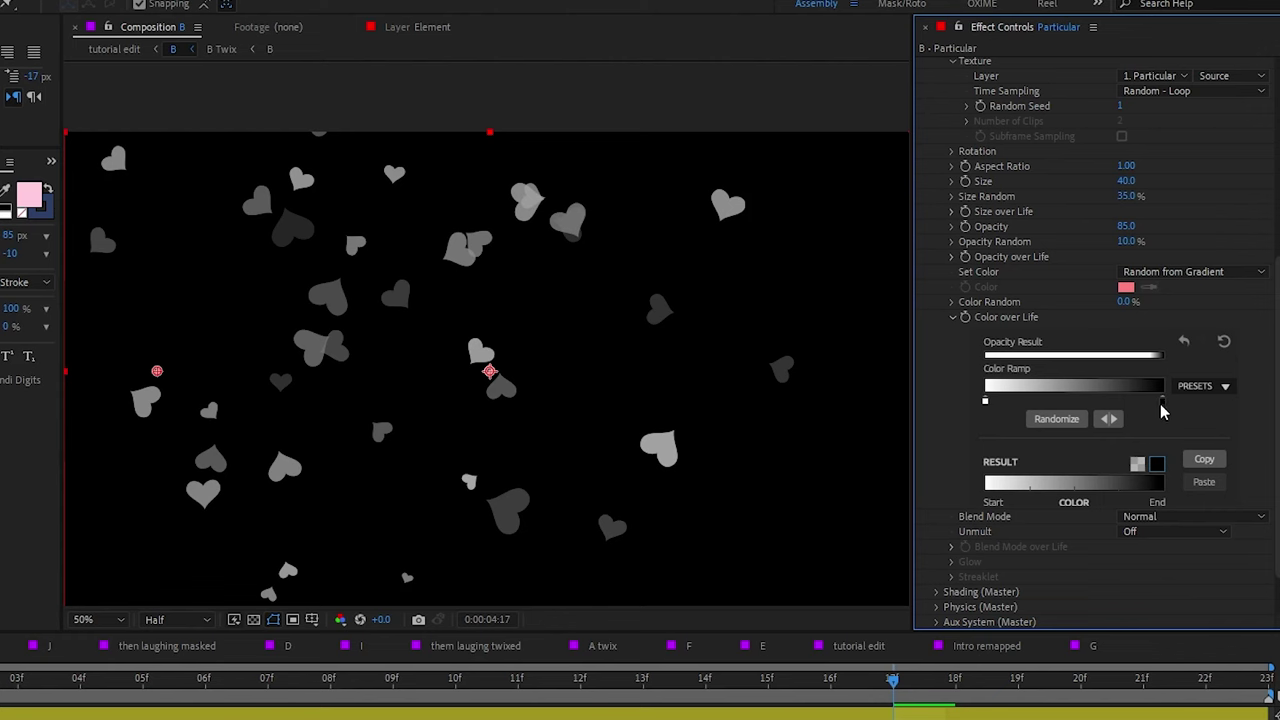
Step: Colour the gradient's right stop pinkish-red and its left stop bright blue
double_click(1162, 402)
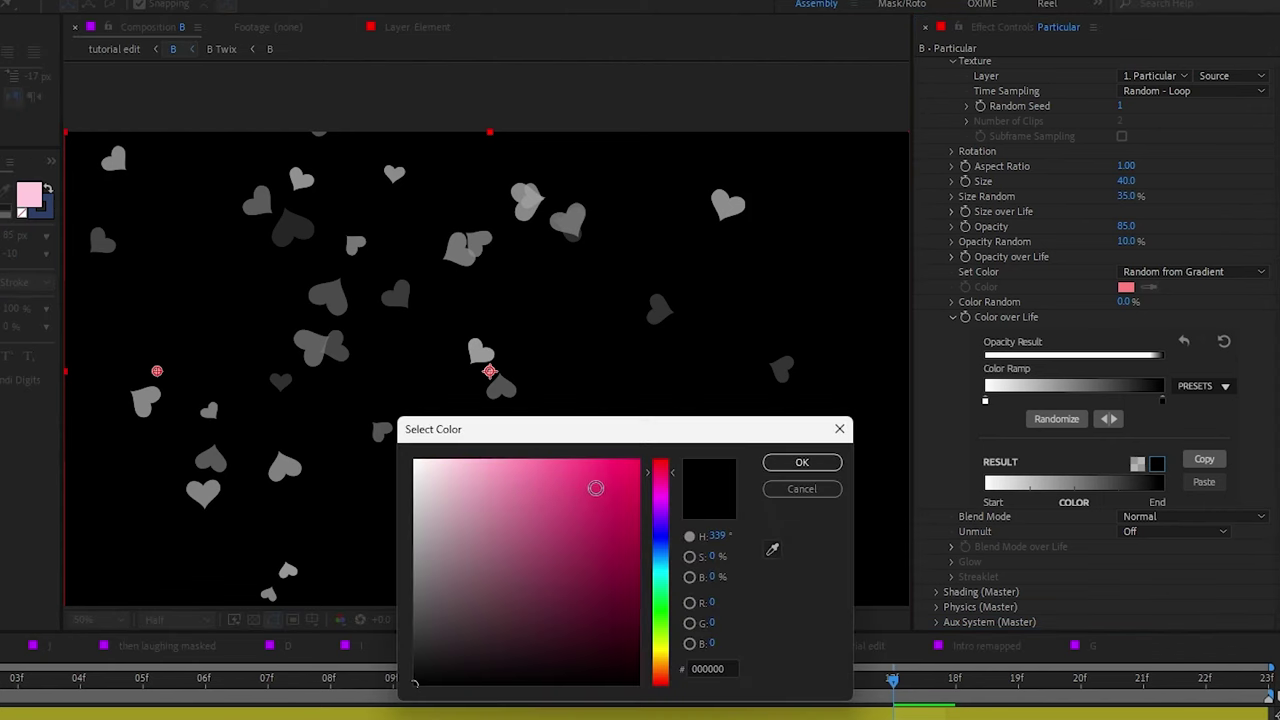
left_click(664, 474)
left_click_drag(666, 471, 661, 468)
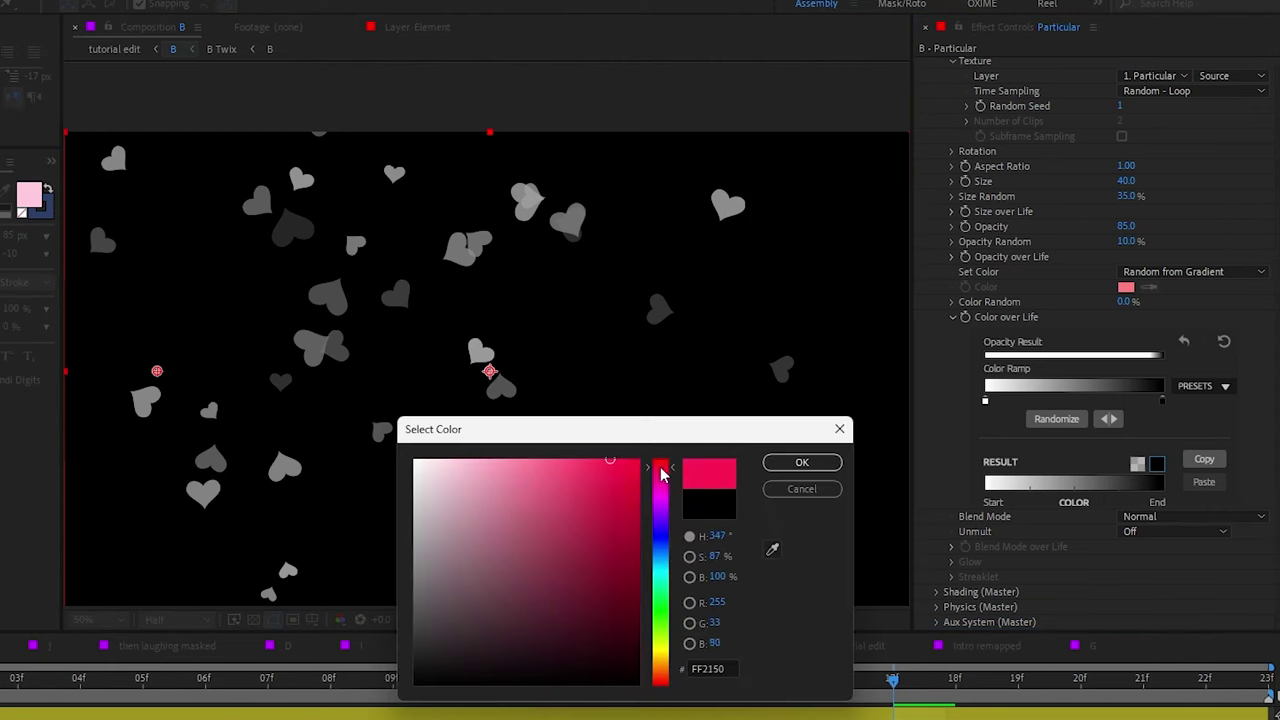
left_click(802, 462)
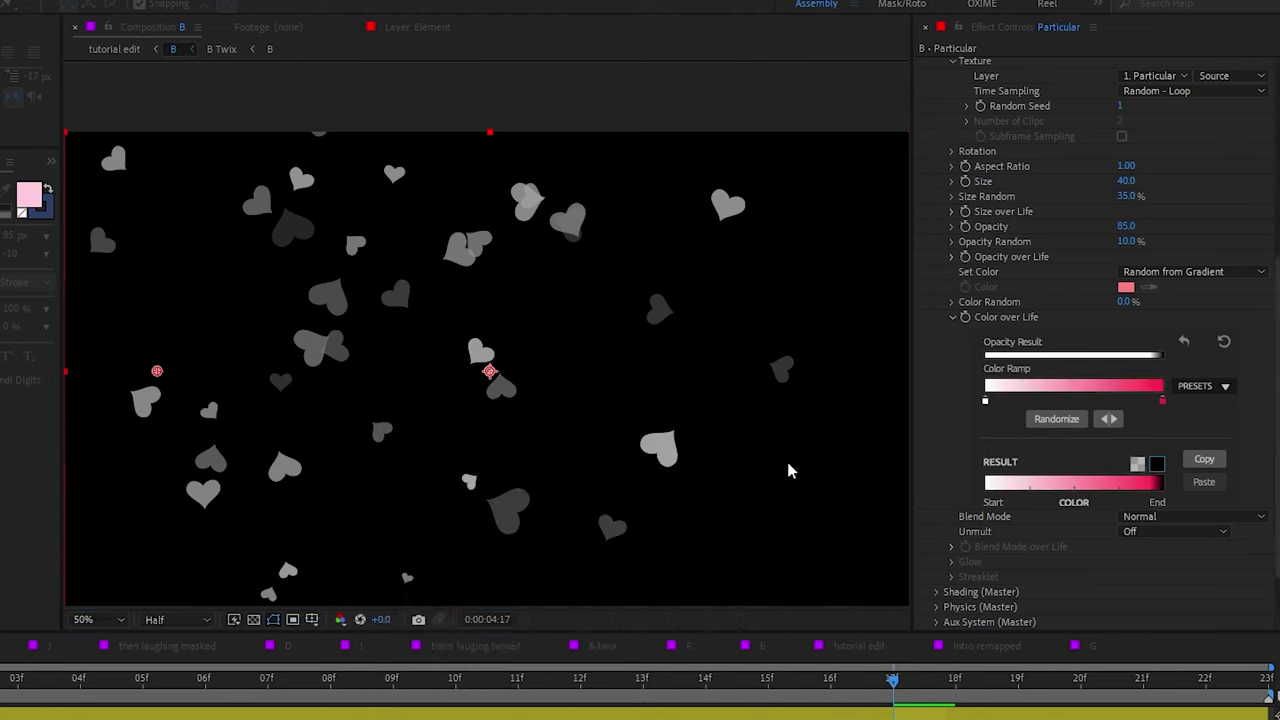
double_click(985, 401)
left_click(661, 561)
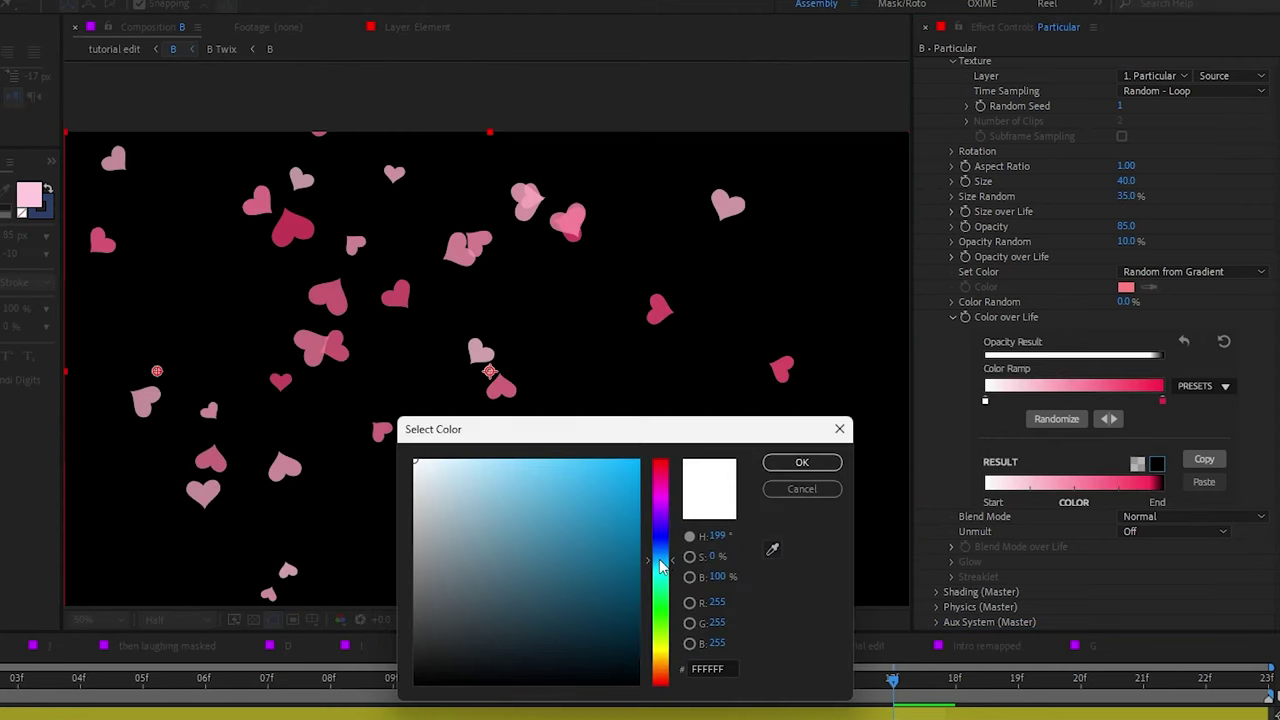
left_click_drag(661, 566, 616, 440)
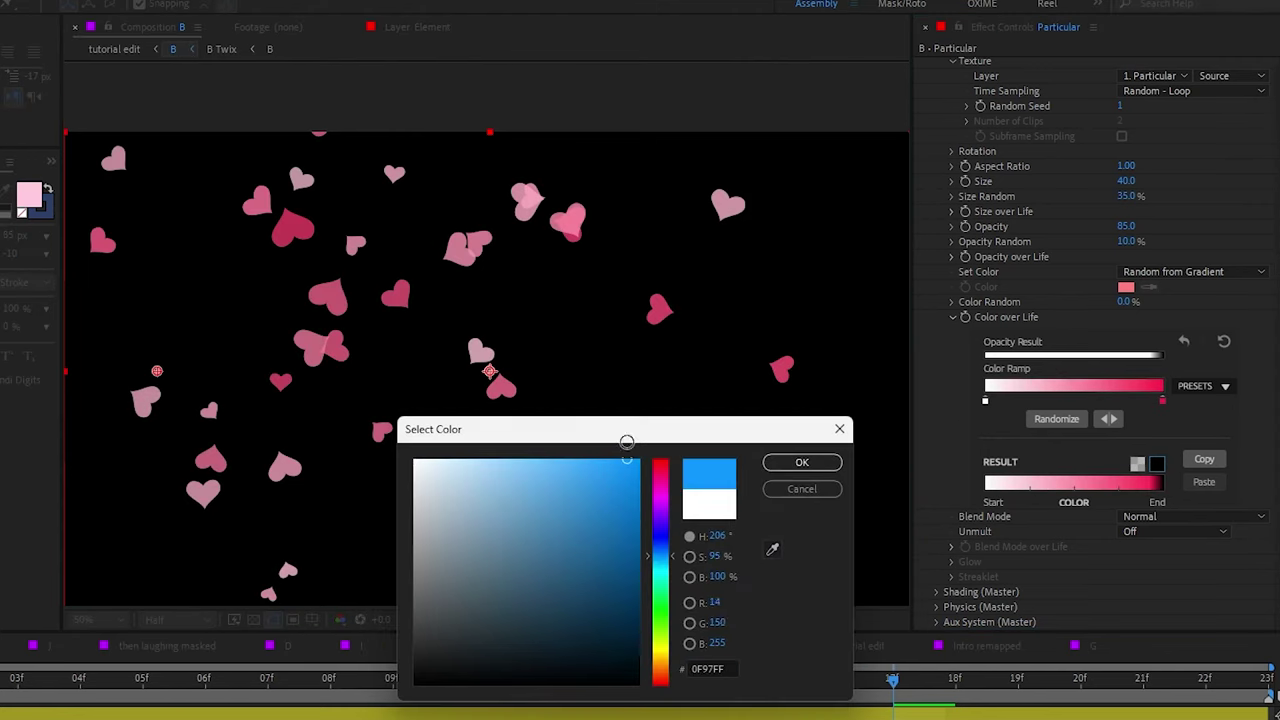
left_click(800, 465)
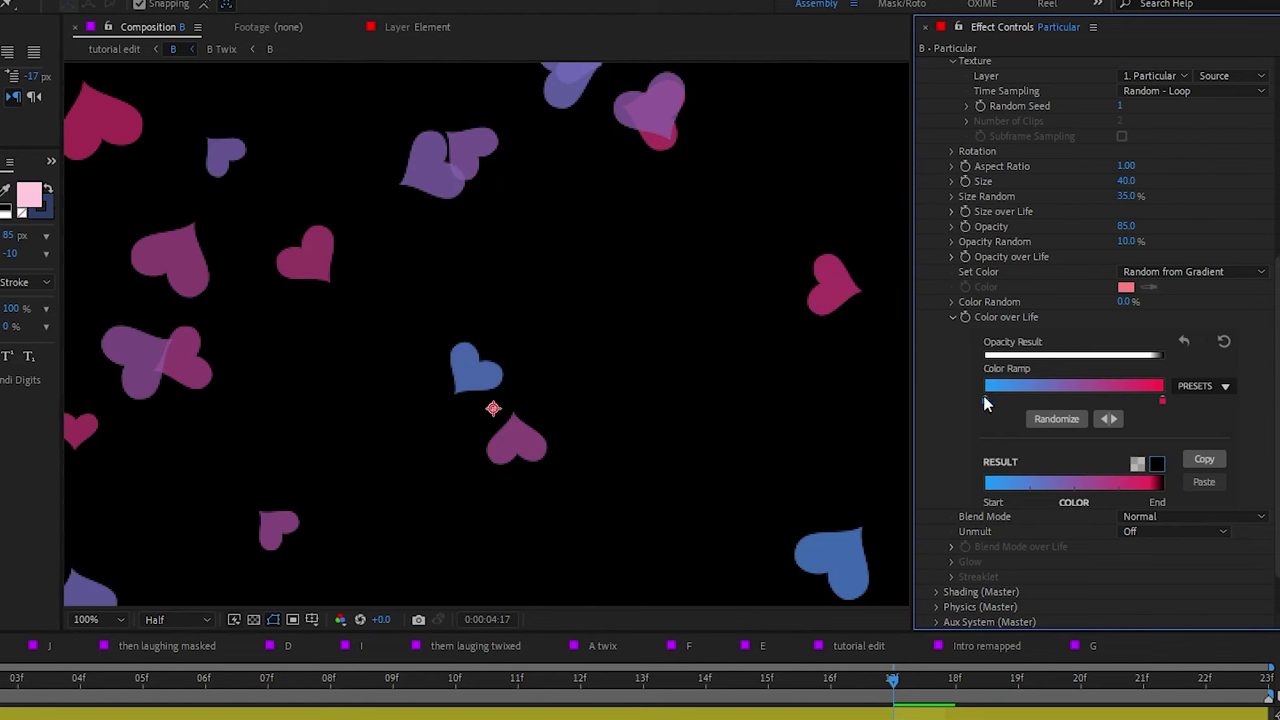
Step: Drag the blue and red stops together for a sharp blue-to-red split
left_click_drag(987, 401, 1062, 401)
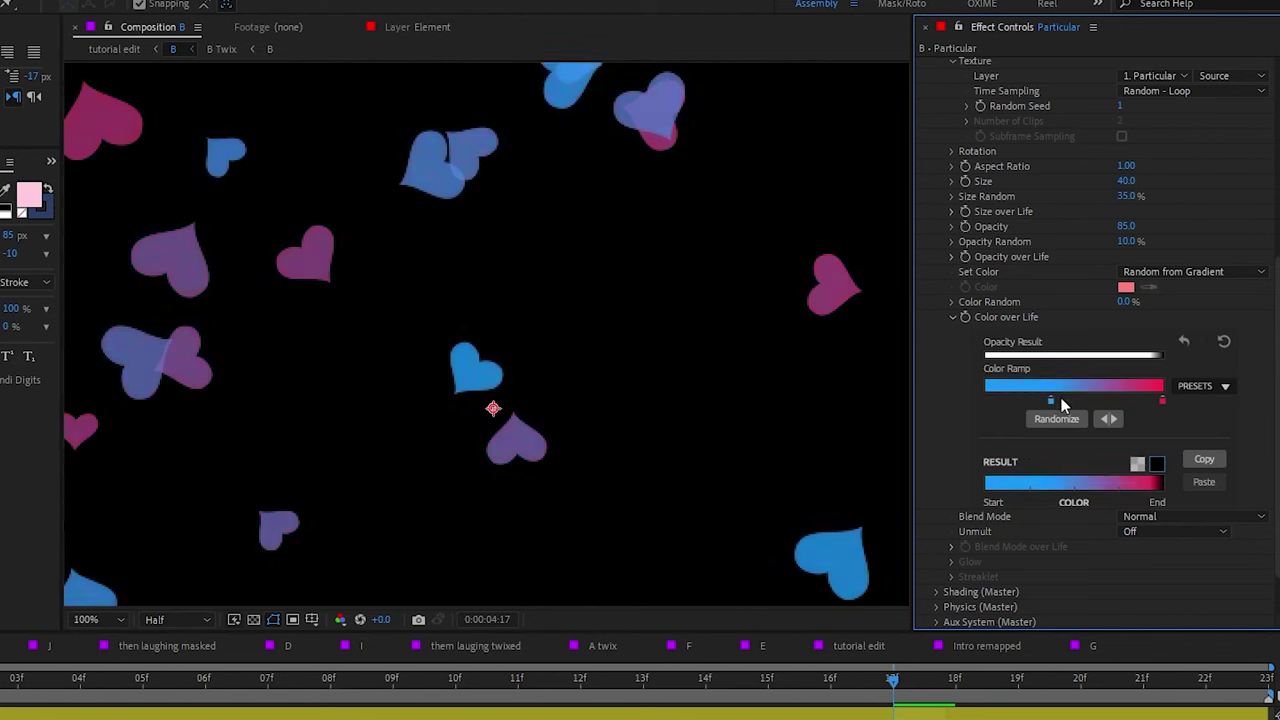
left_click_drag(1162, 401, 1083, 402)
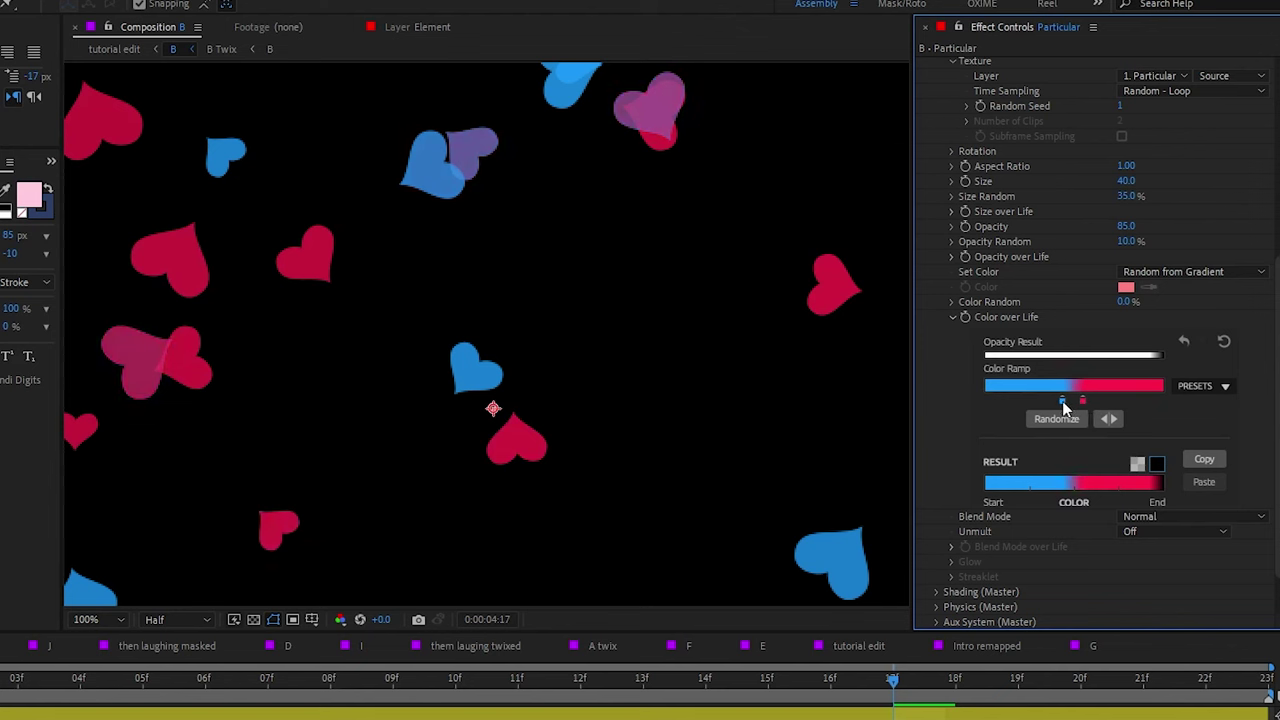
left_click_drag(1062, 402, 1077, 410)
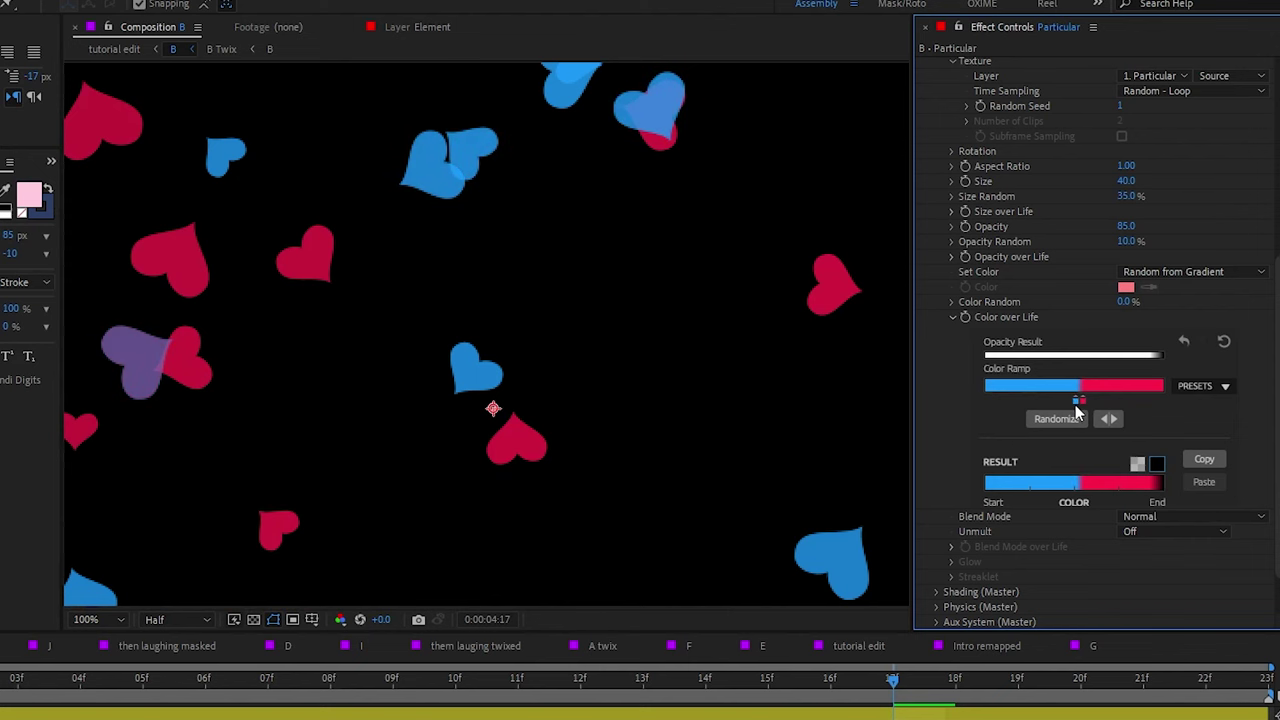
scroll(294, 360, "down", 4)
scroll(340, 370, "up", 2)
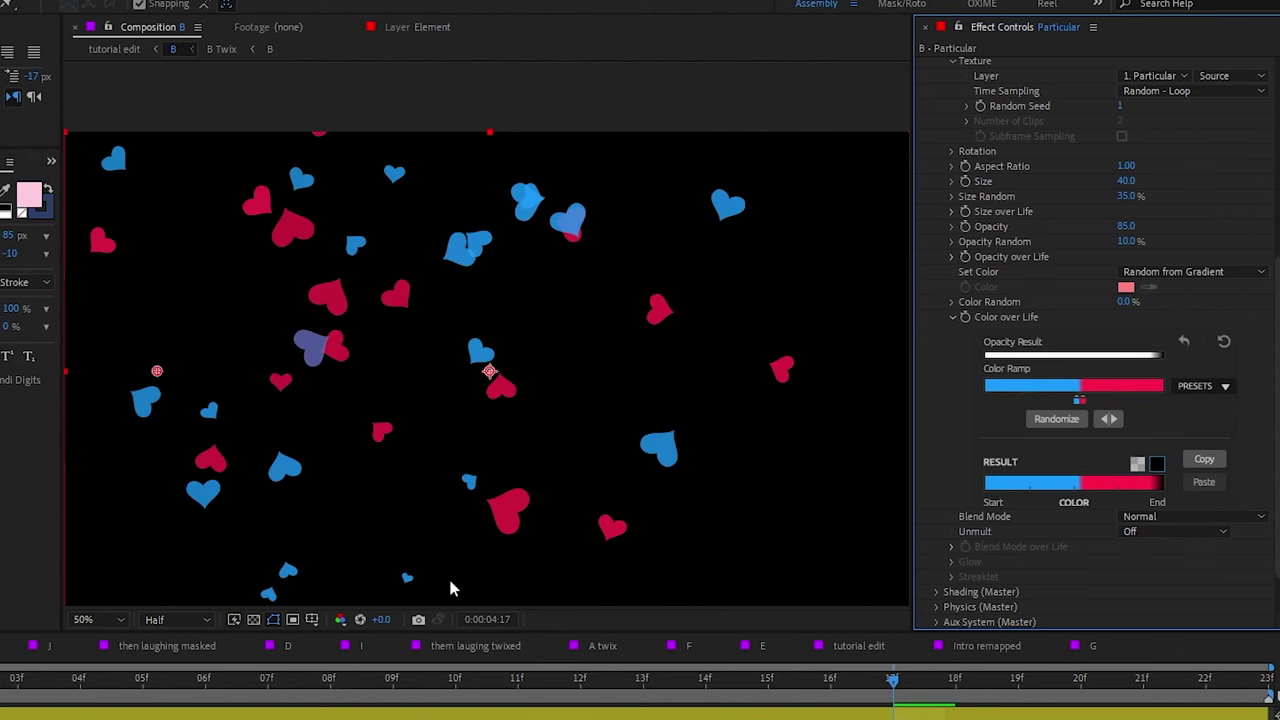
left_click(950, 317)
scroll(958, 280, "up", 5)
Step: Delete the large red heart and view the blue and red hearts over the character at 50%
left_click(938, 253)
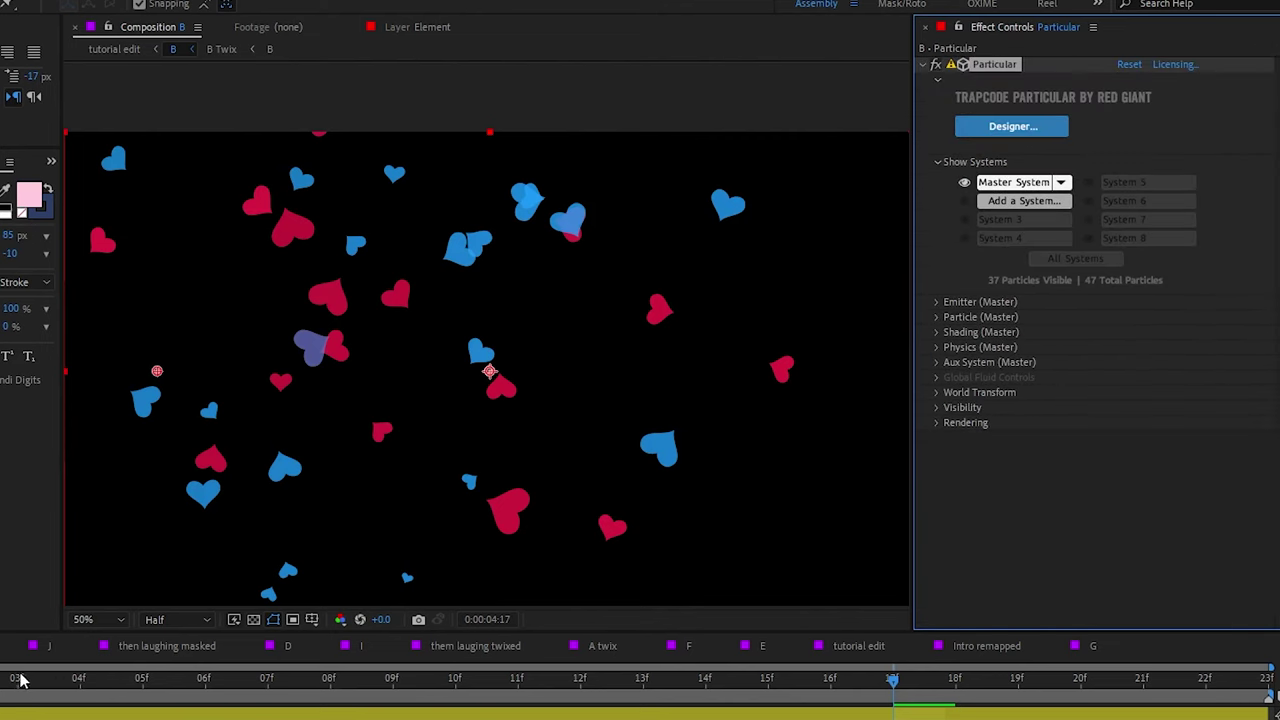
left_click(22, 680)
scroll(255, 460, "down", 2)
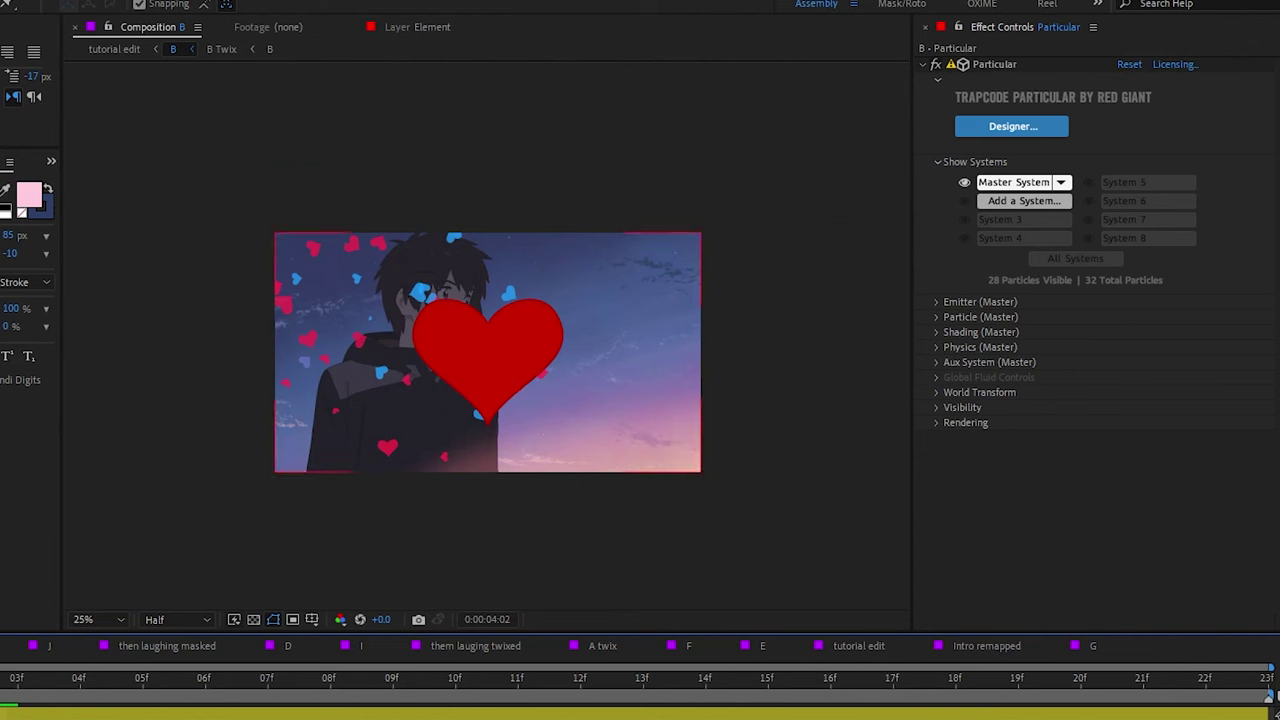
key("Delete")
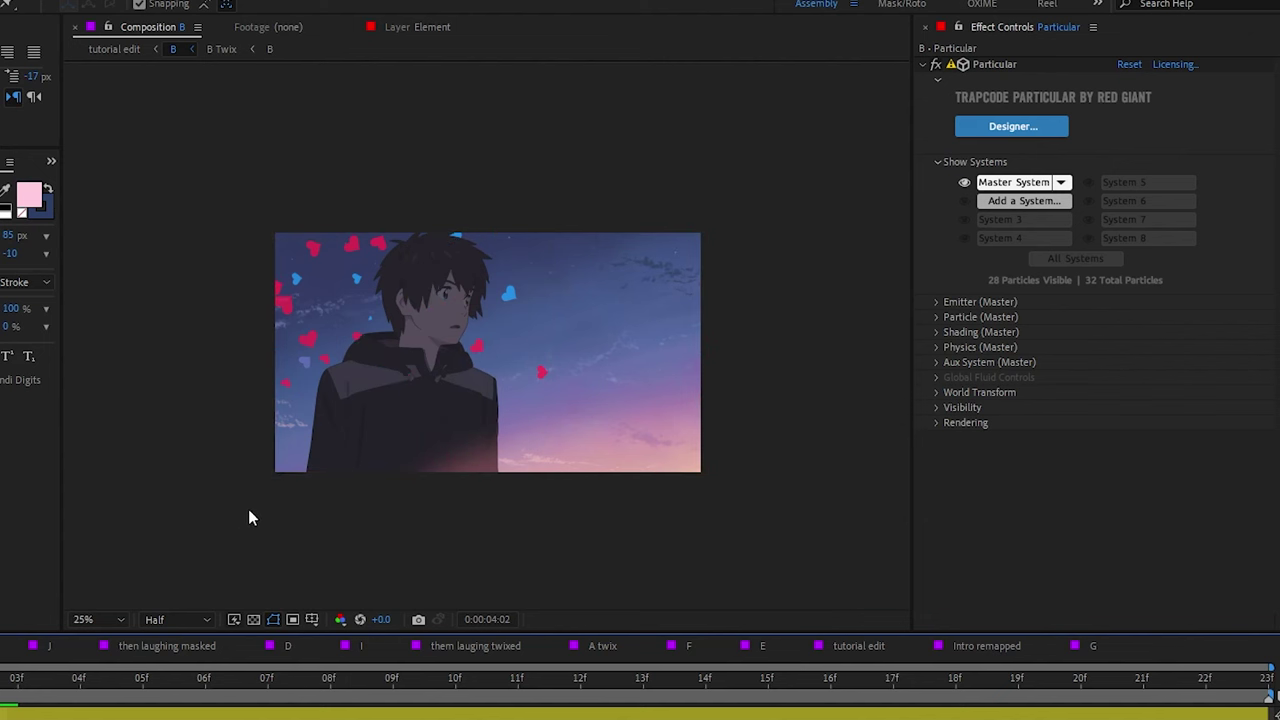
key("period")
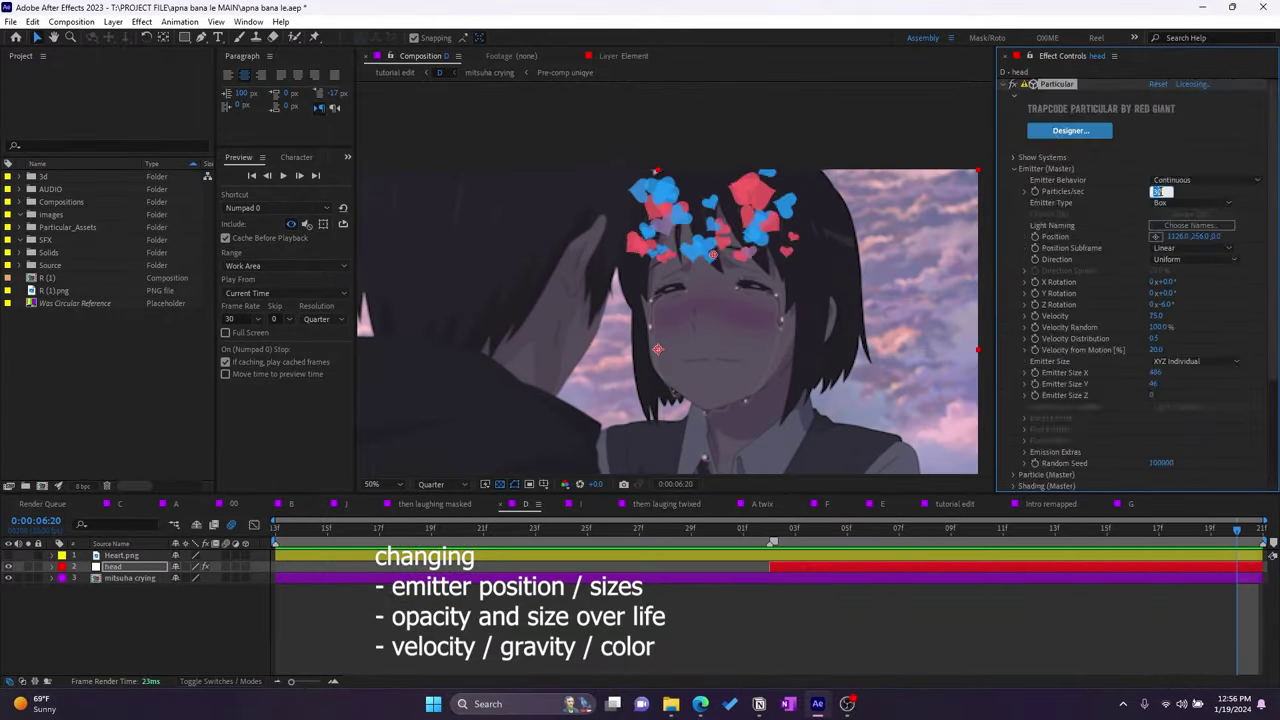
scroll(1155, 271, "down", 3)
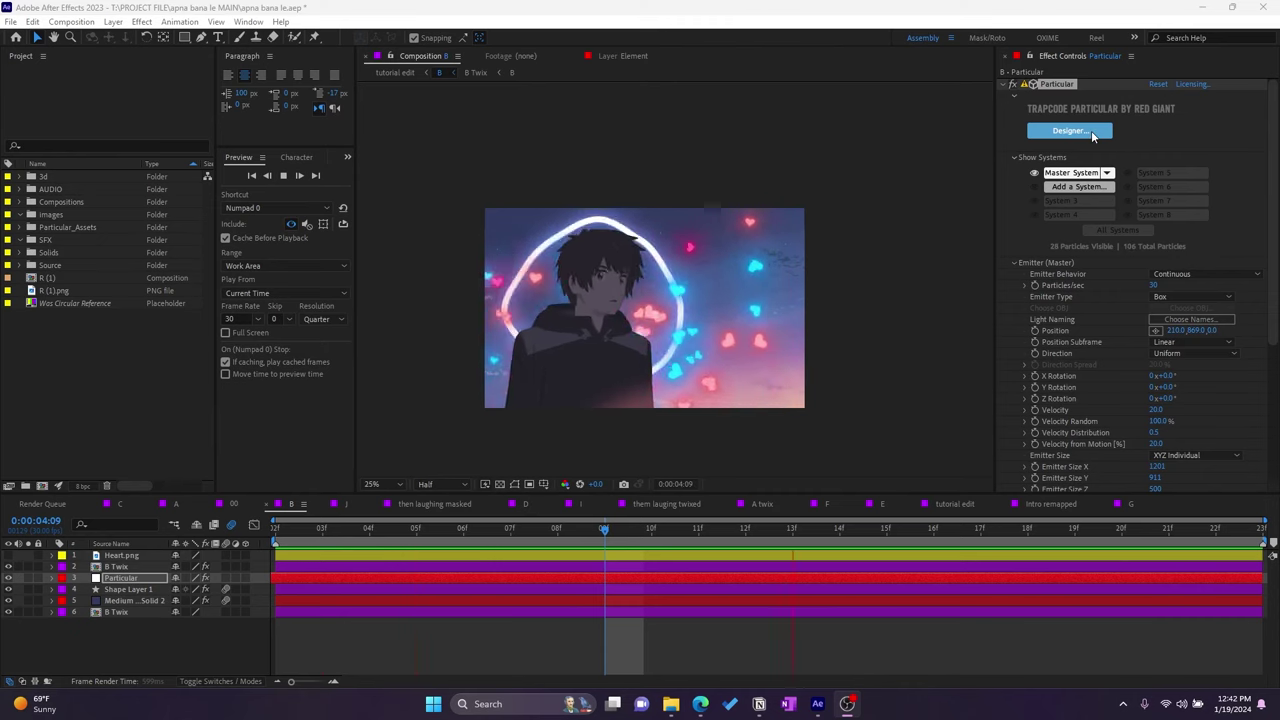
Step: Save the Master System in Particular Designer as preset 'Tutorial one' and apply it
left_click(1085, 130)
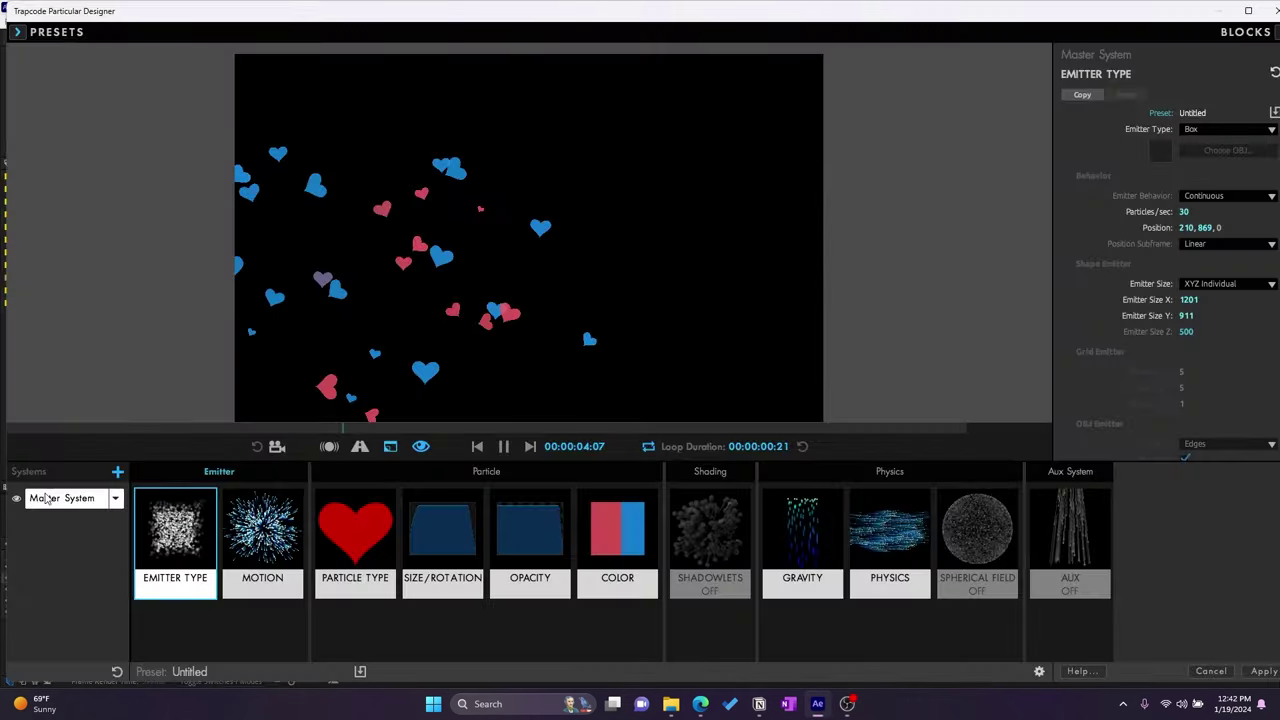
right_click(80, 505)
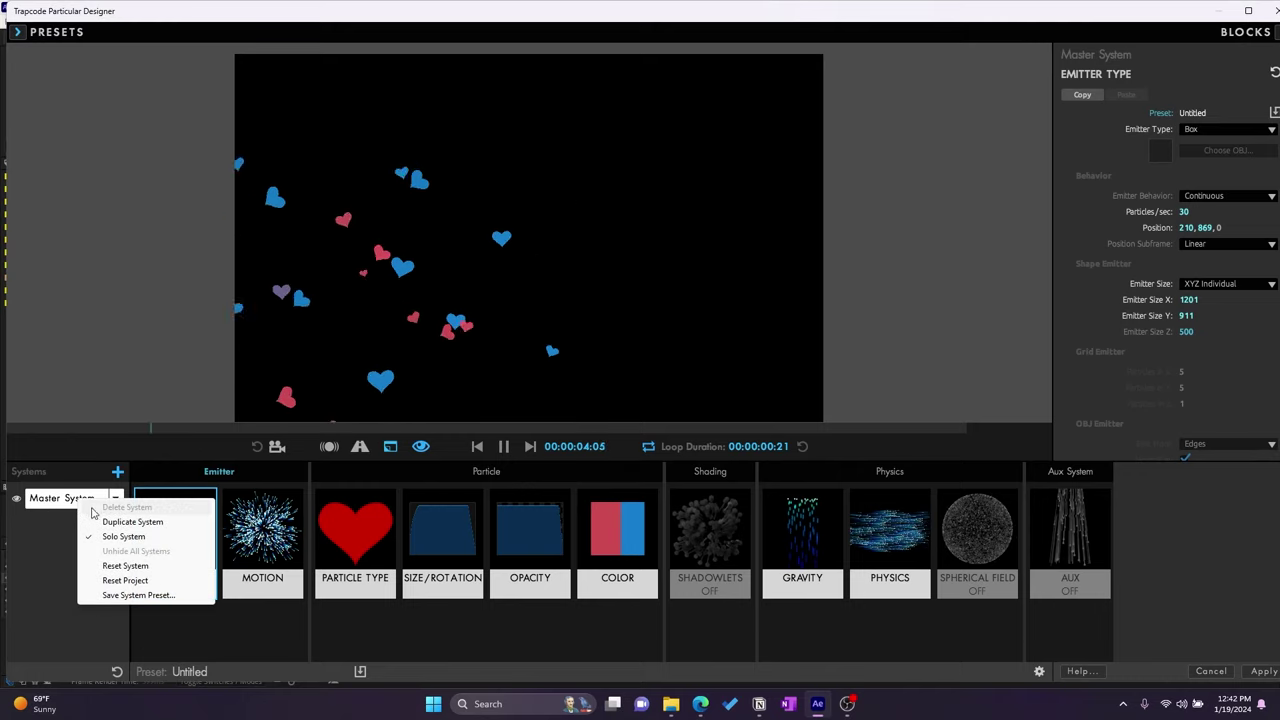
left_click(110, 596)
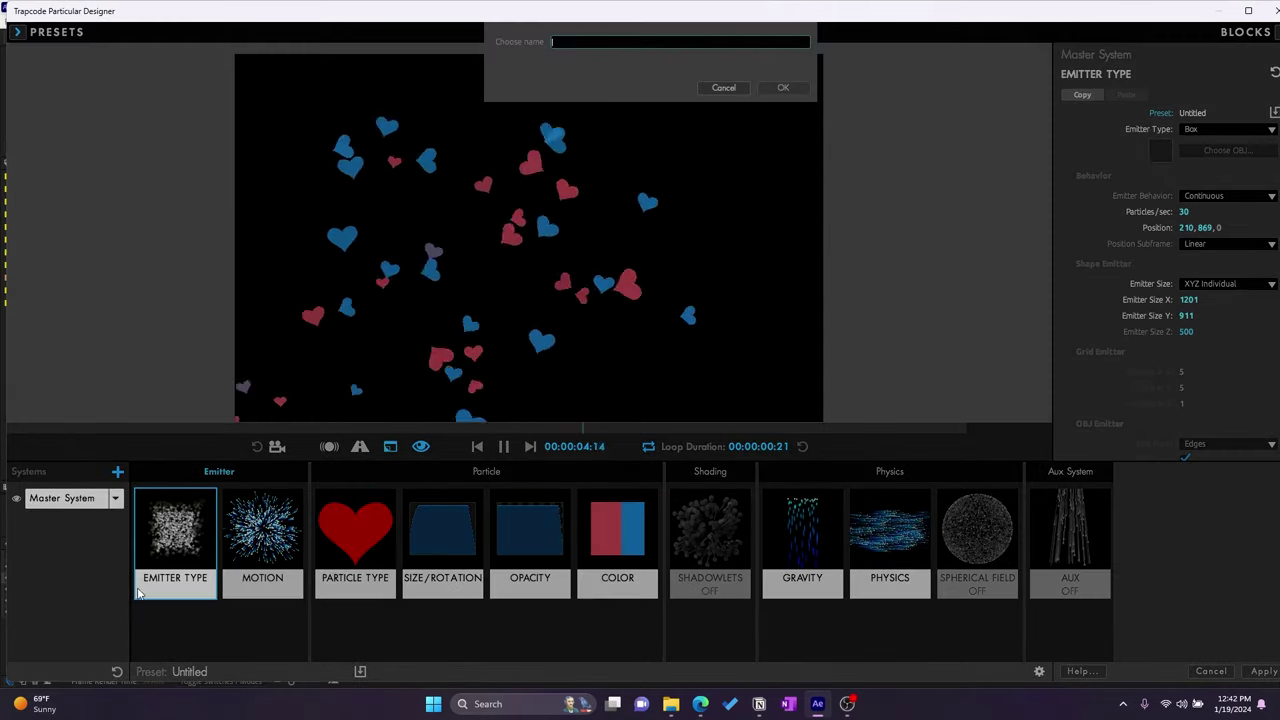
type("Tu")
type("torial one")
key("Return")
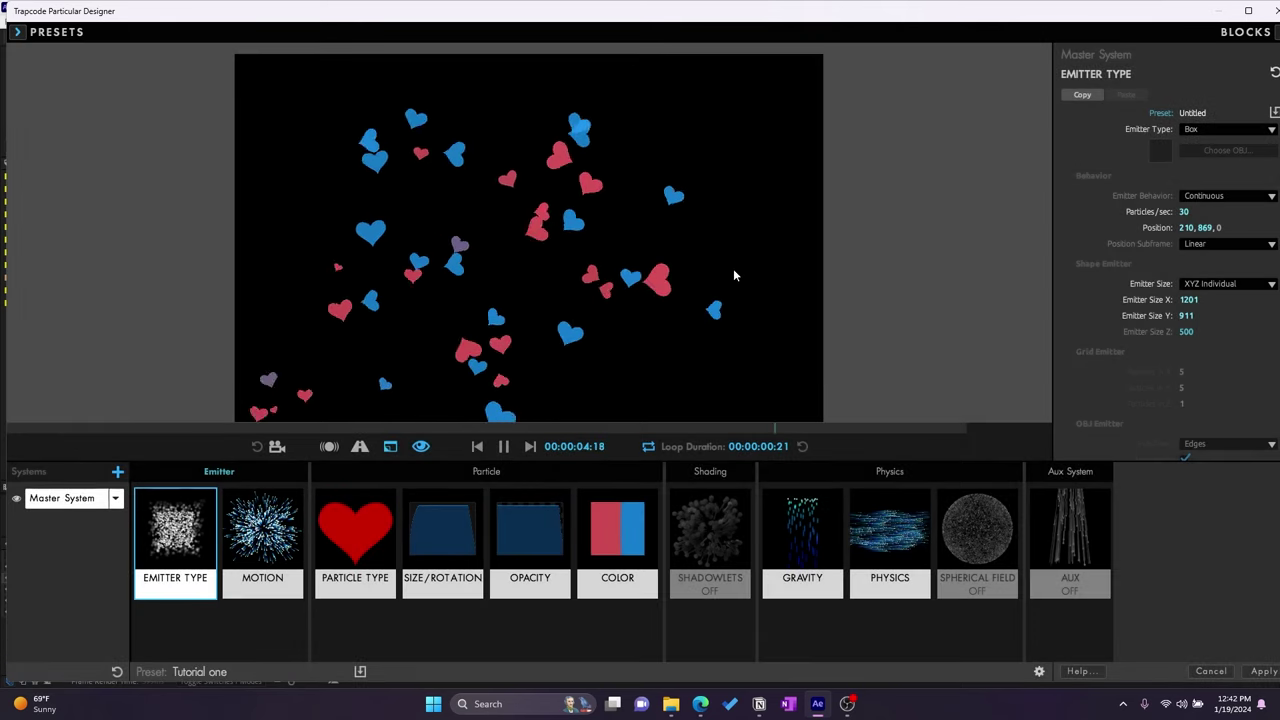
left_click(1262, 671)
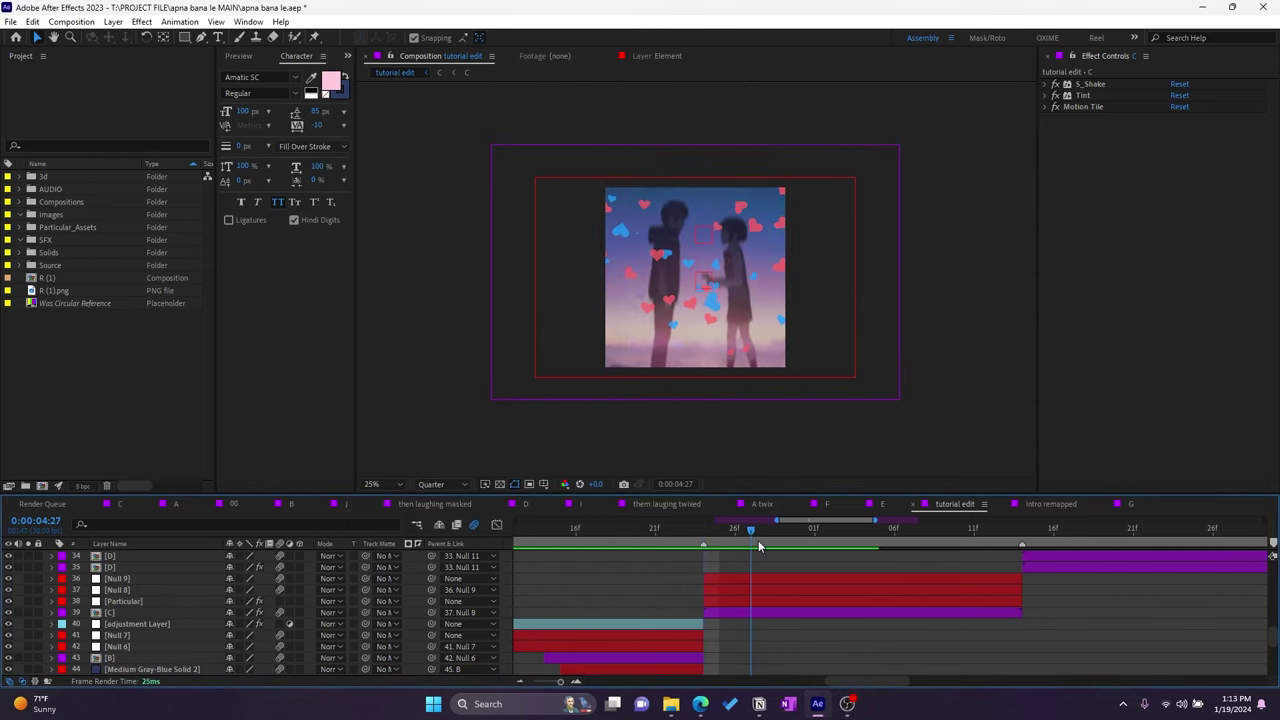
Step: Scrub the hearts over the couple scene between 4:26 and 5:04 and select the Particular layer
left_click_drag(758, 545, 750, 540)
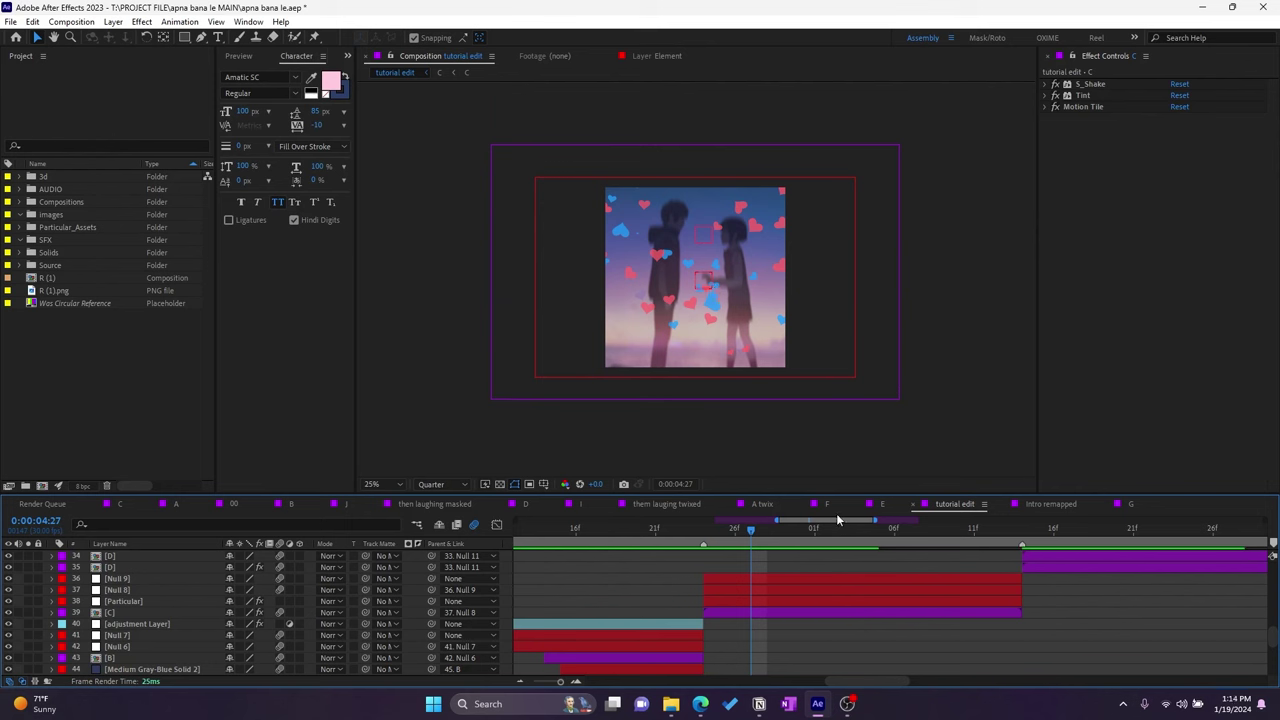
mouse_move(751, 528)
left_mouse_down()
mouse_move(735, 528)
mouse_move(788, 531)
left_mouse_up()
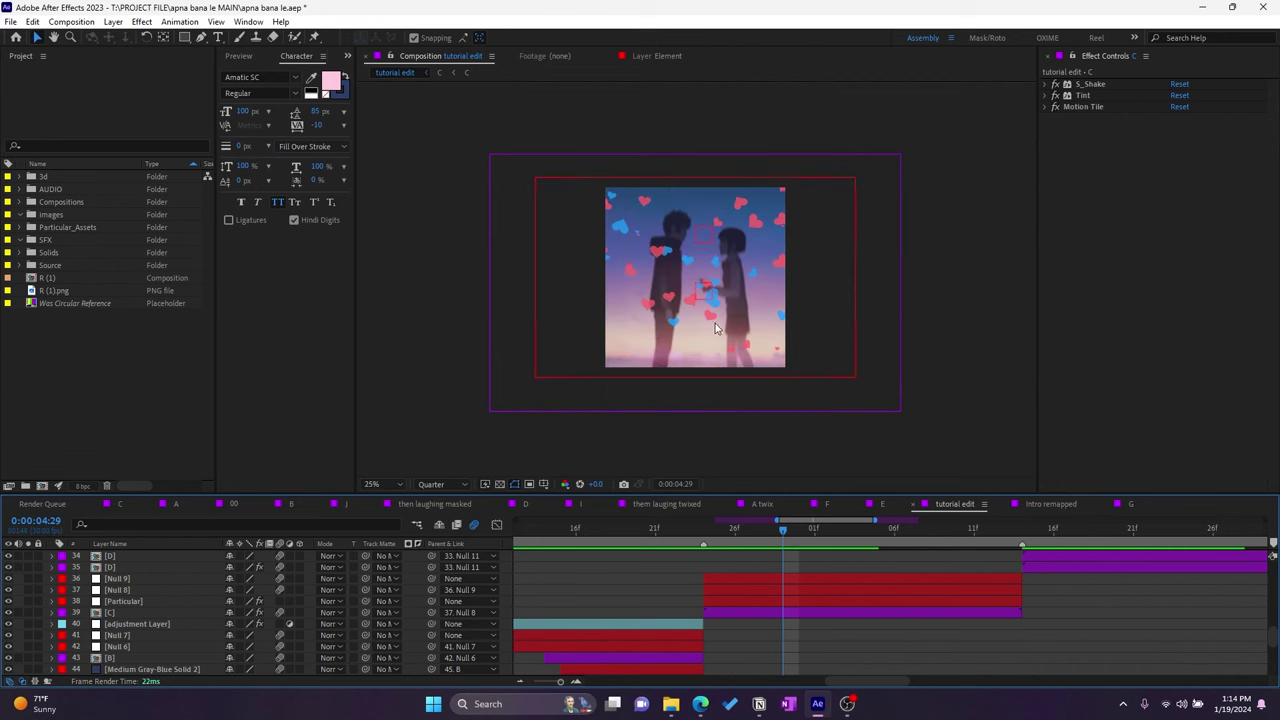
left_click(143, 602)
left_click_drag(707, 530, 879, 552)
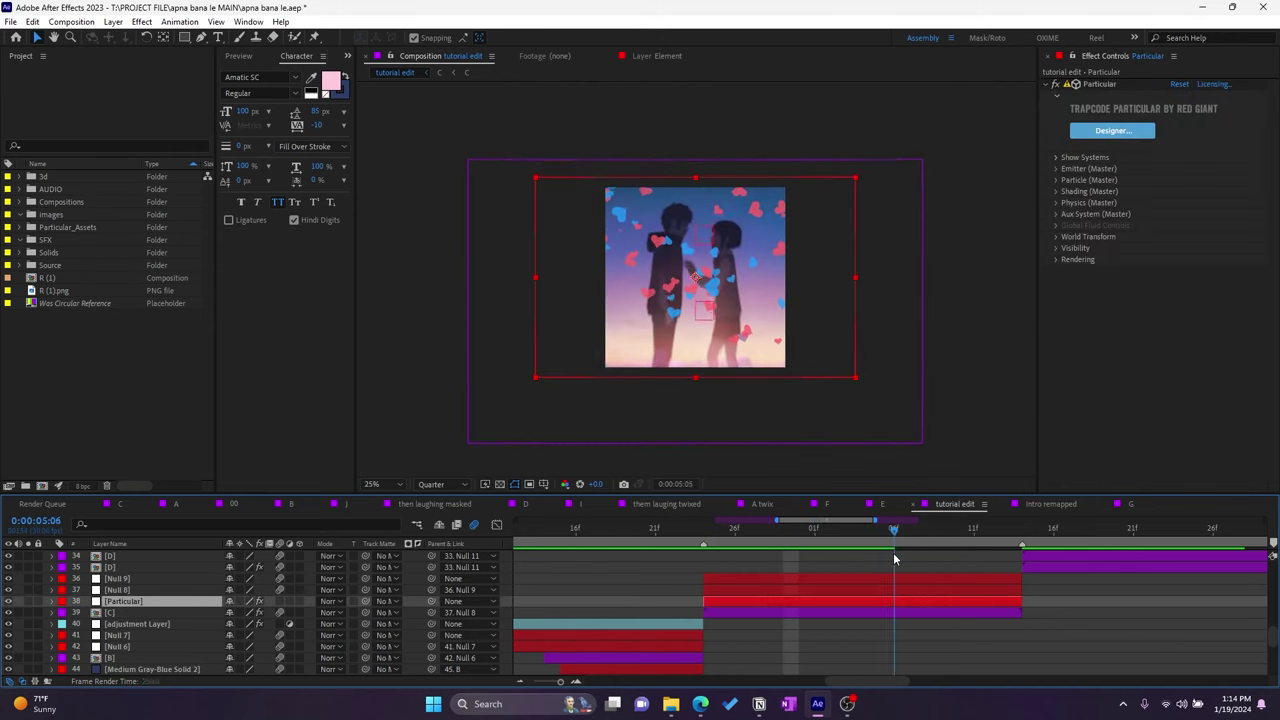
Step: Expand World Transform, show the layer's animated offset properties, and return to frame 4:25
left_click(1055, 237)
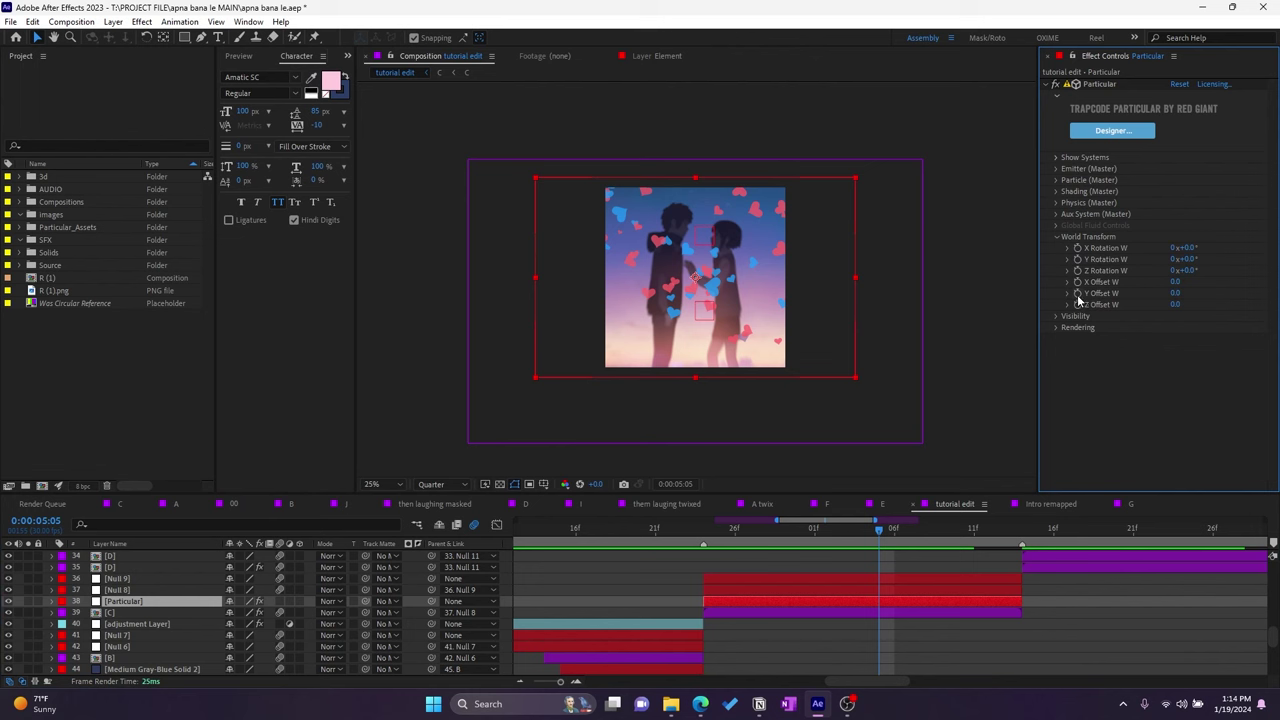
left_click(1079, 304)
key("u")
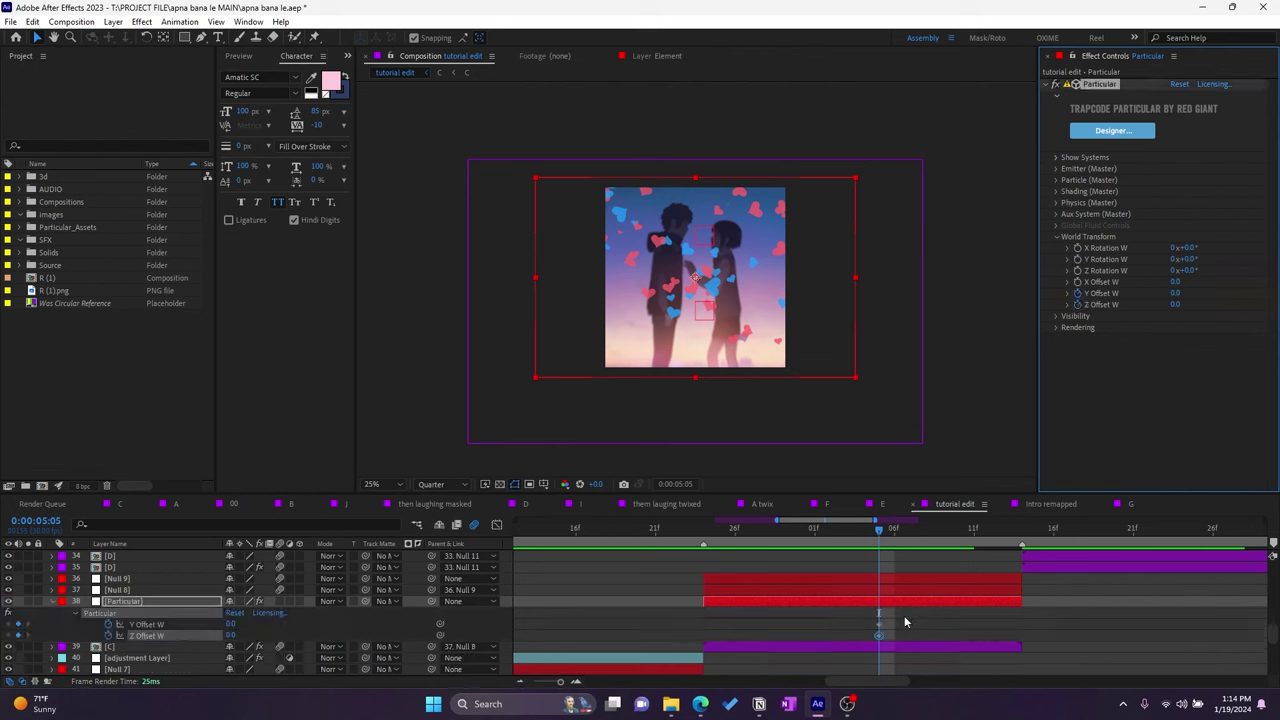
left_click(900, 625)
left_click(847, 530)
left_click_drag(815, 540, 703, 541)
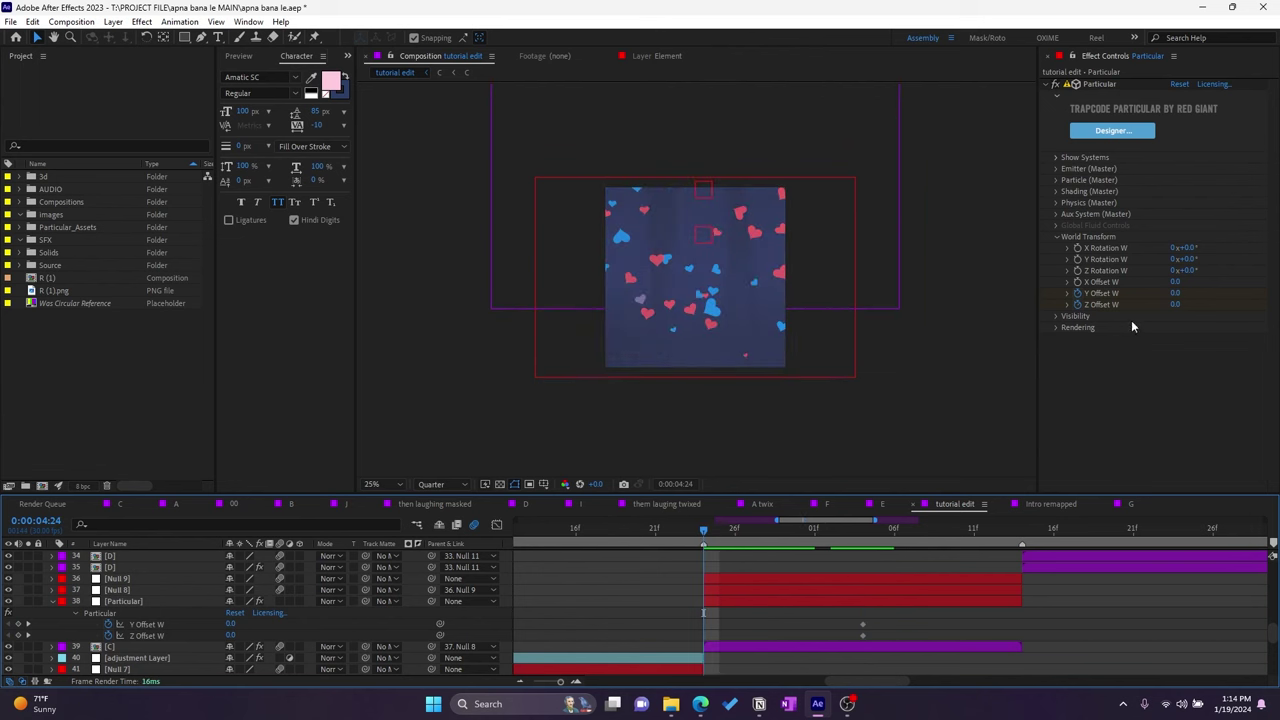
Step: Set Y Offset W to -350 at 4:25, then adjust Z Offset W at 5:03
left_click_drag(1155, 294, 1129, 293)
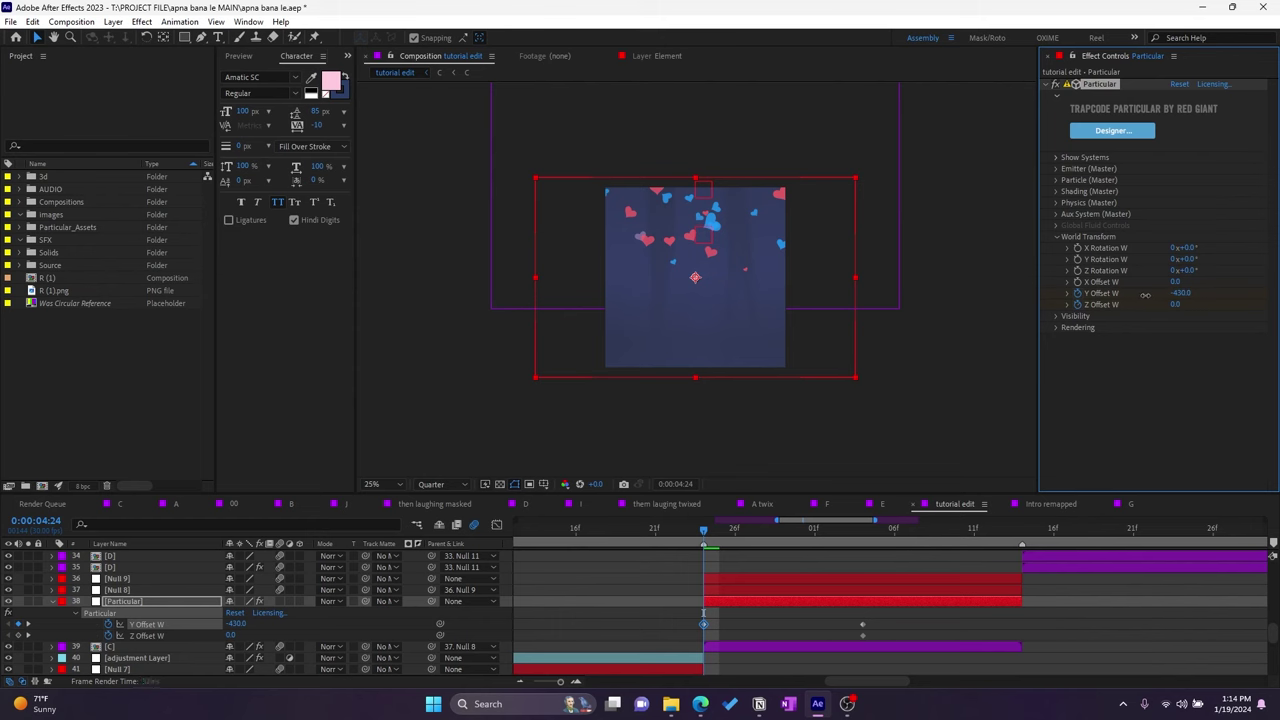
left_click_drag(1145, 295, 1165, 295)
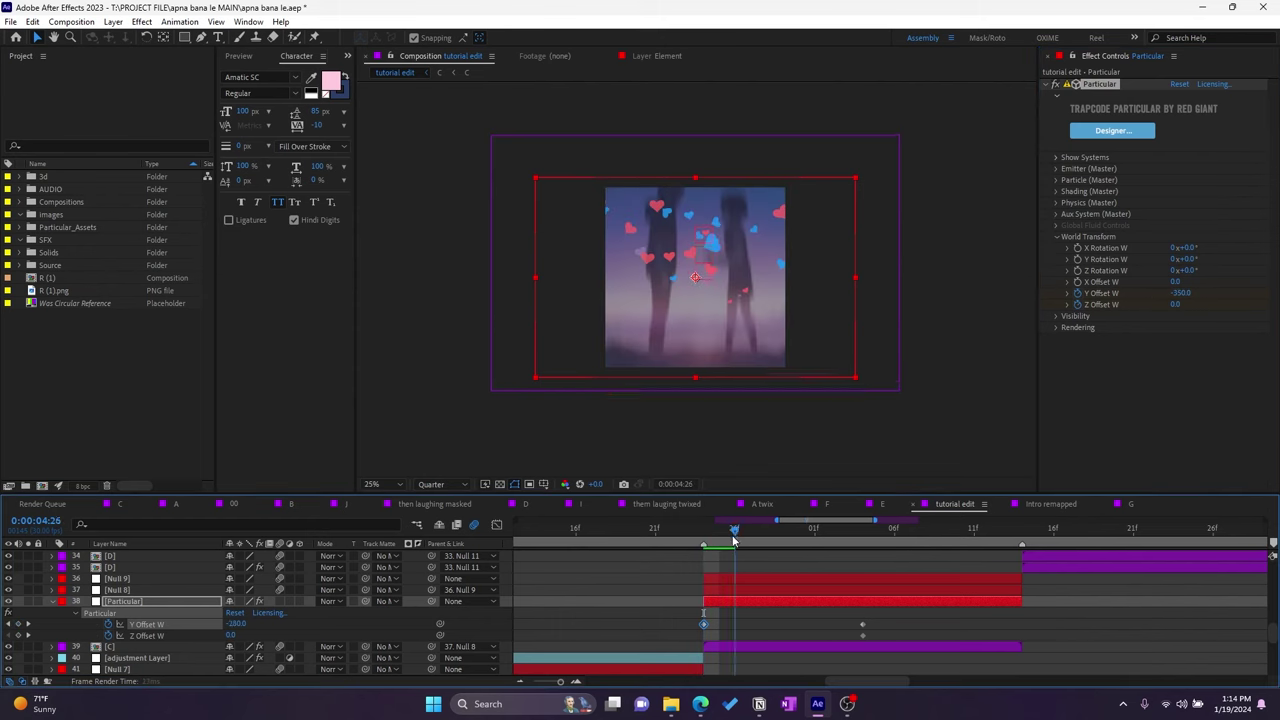
mouse_move(700, 537)
left_mouse_down()
mouse_move(851, 560)
mouse_move(993, 558)
left_mouse_up()
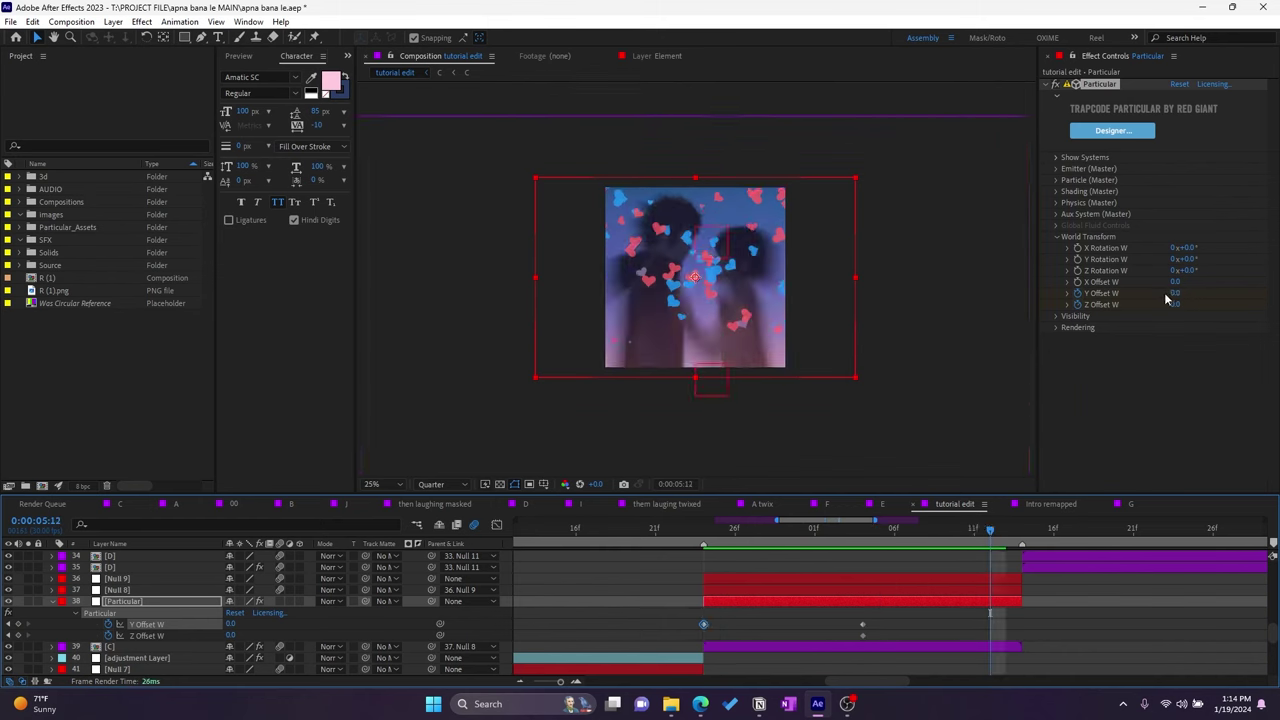
left_click_drag(1175, 303, 1101, 309)
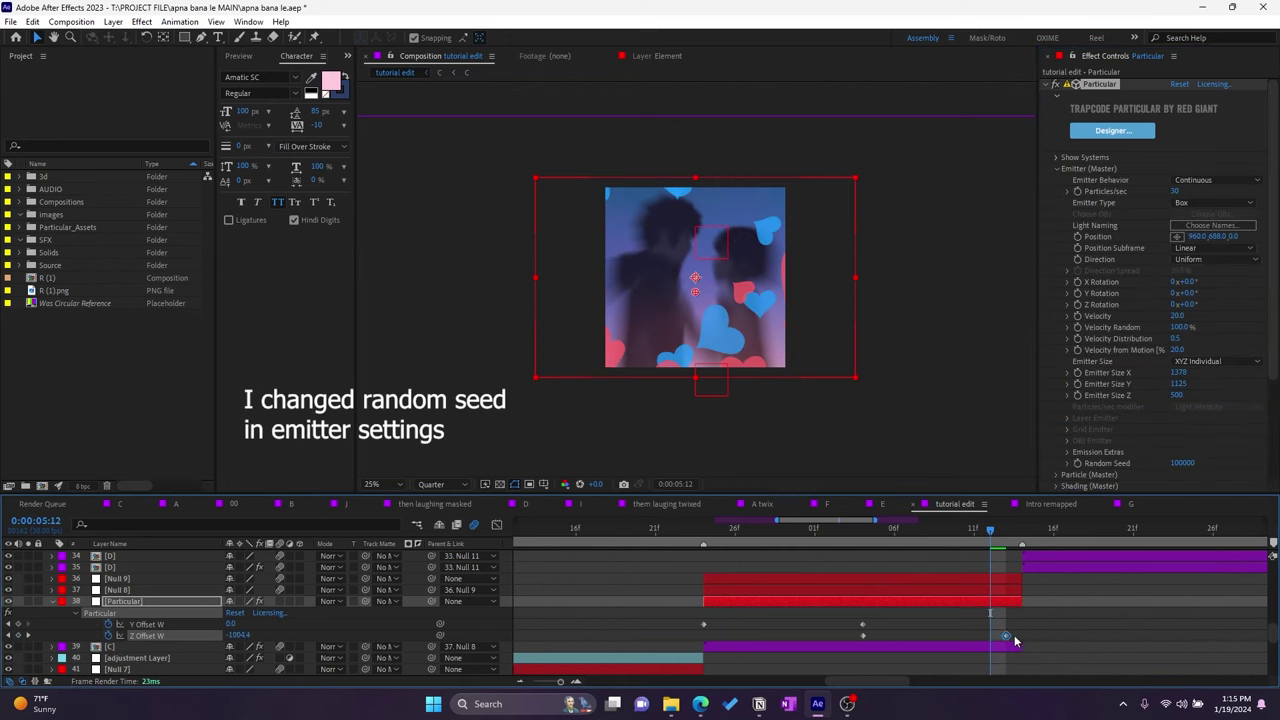
Step: Select the offset keyframes, collapse the hearts layer, and preview the animation up to 5:11
left_click_drag(1055, 611, 696, 660)
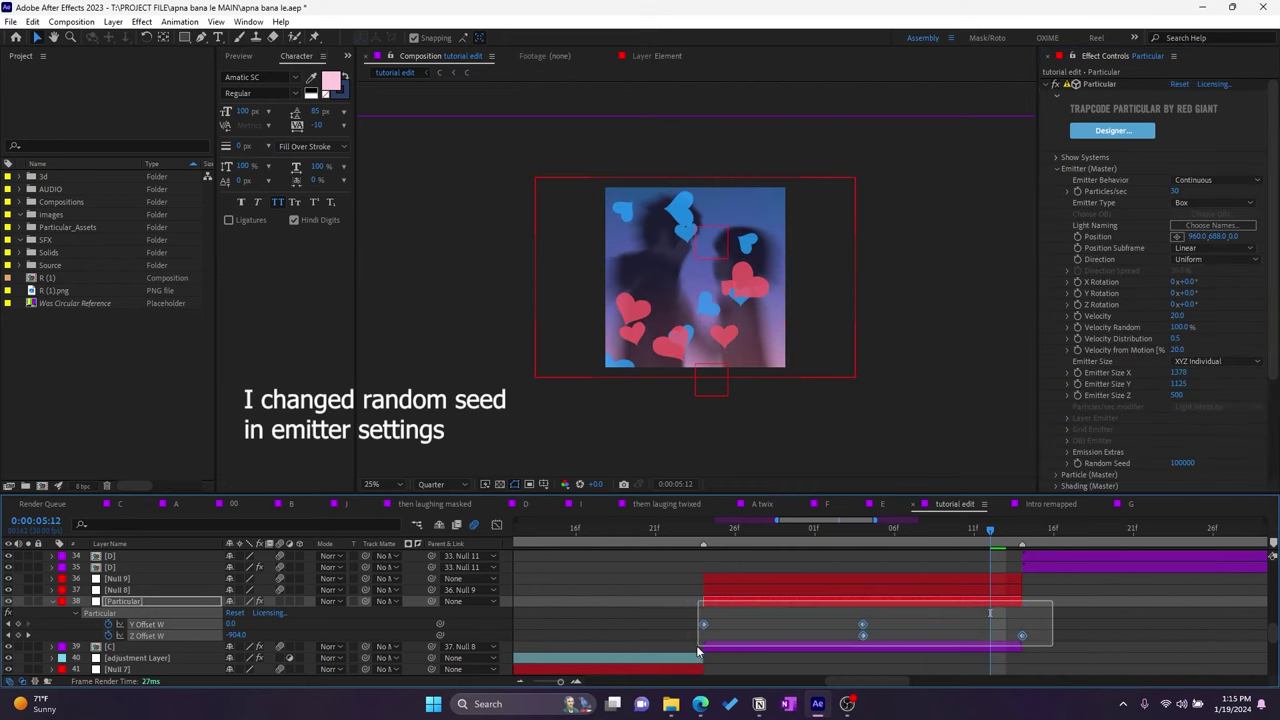
left_click(704, 532)
left_click(735, 541)
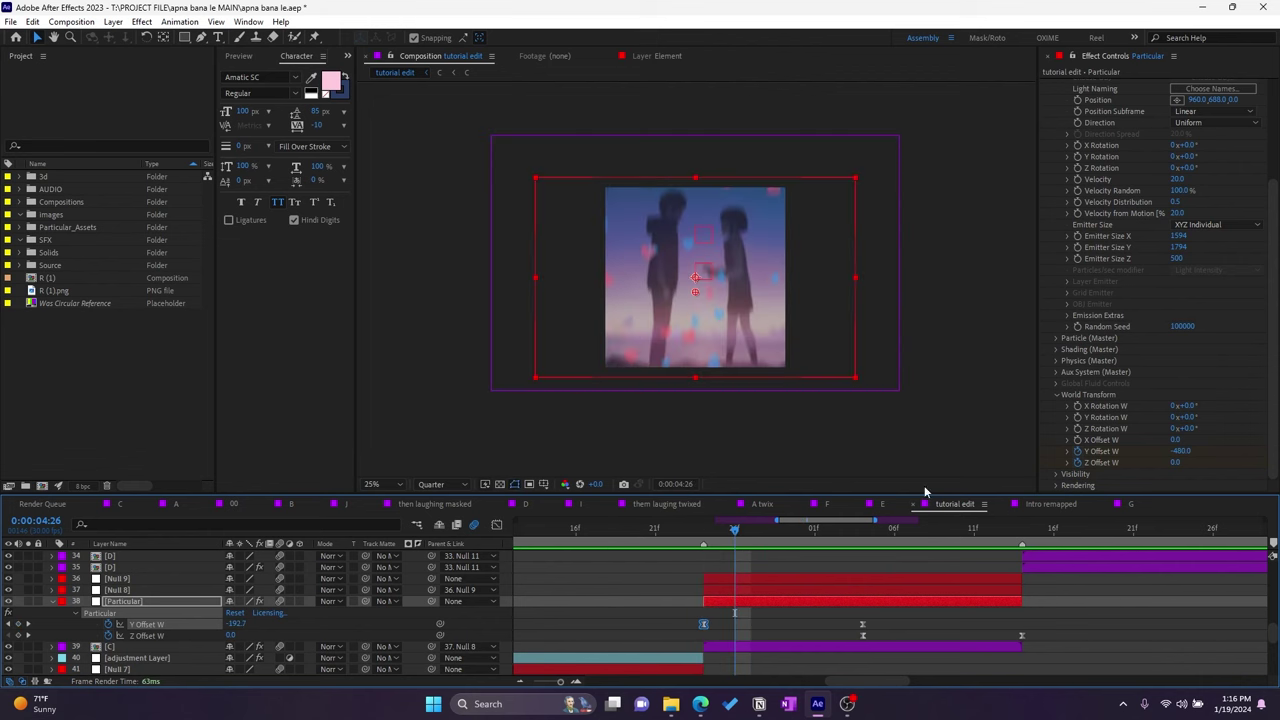
left_click(51, 604)
left_click_drag(747, 540, 997, 537)
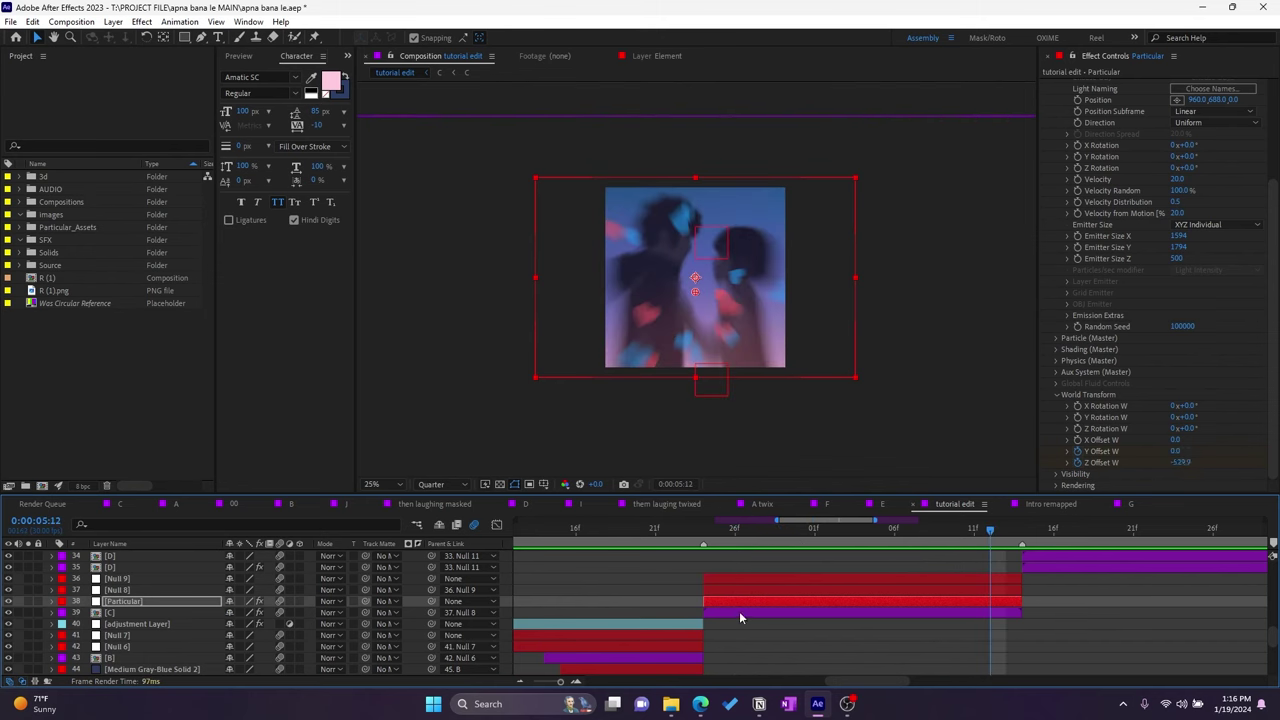
left_click_drag(706, 537, 911, 538)
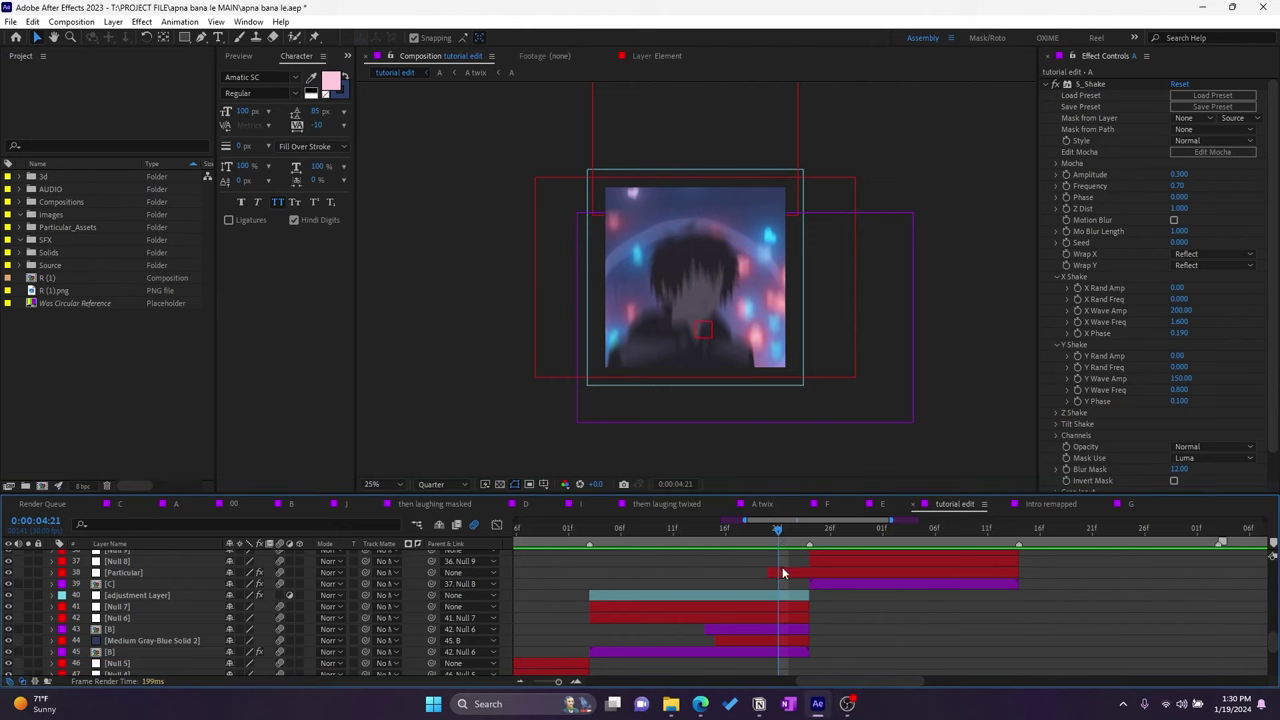
Step: Select the Particular layer, play the hearts from 4:20, and preview through to 5:05
left_click(783, 572)
left_click_drag(822, 540, 801, 543)
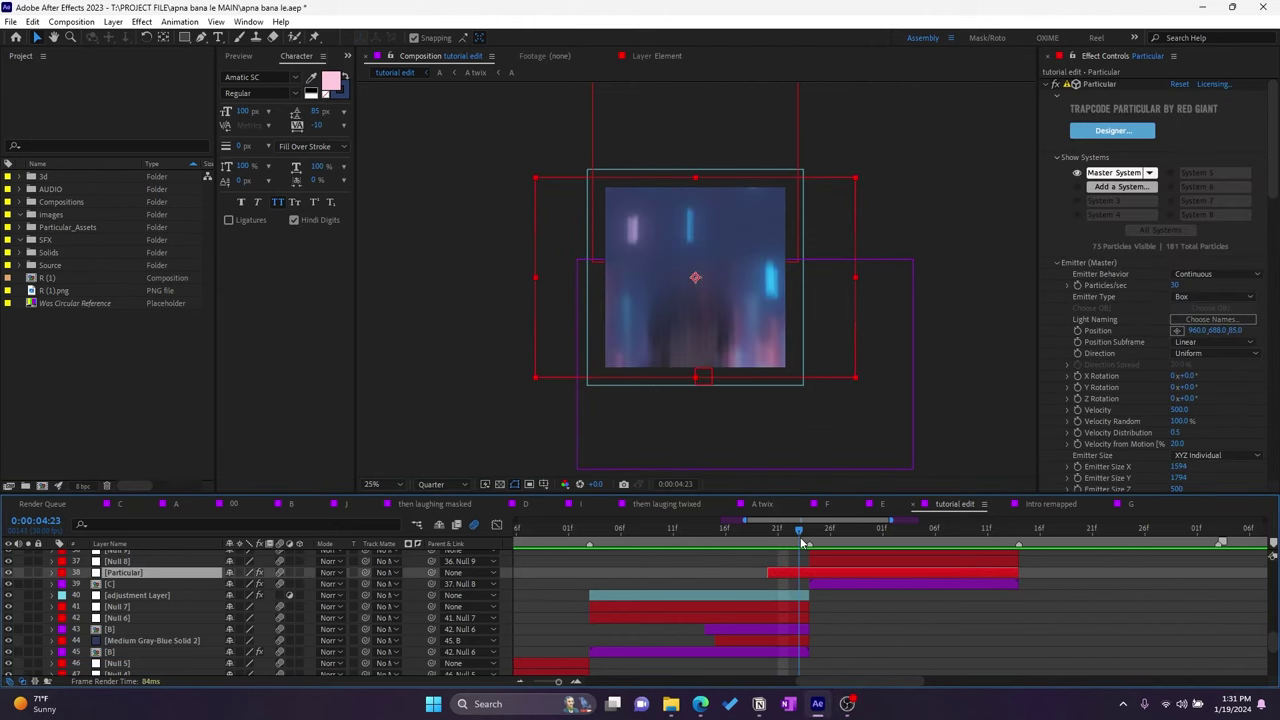
left_click(767, 538)
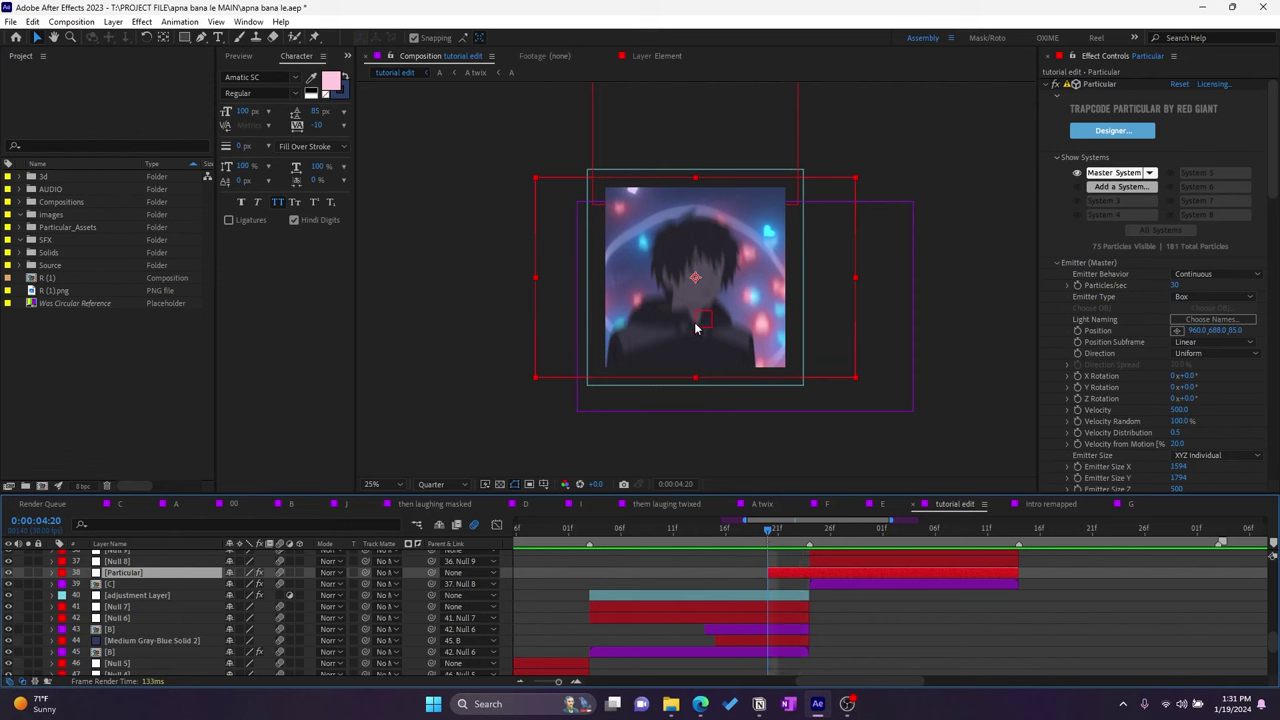
key("space")
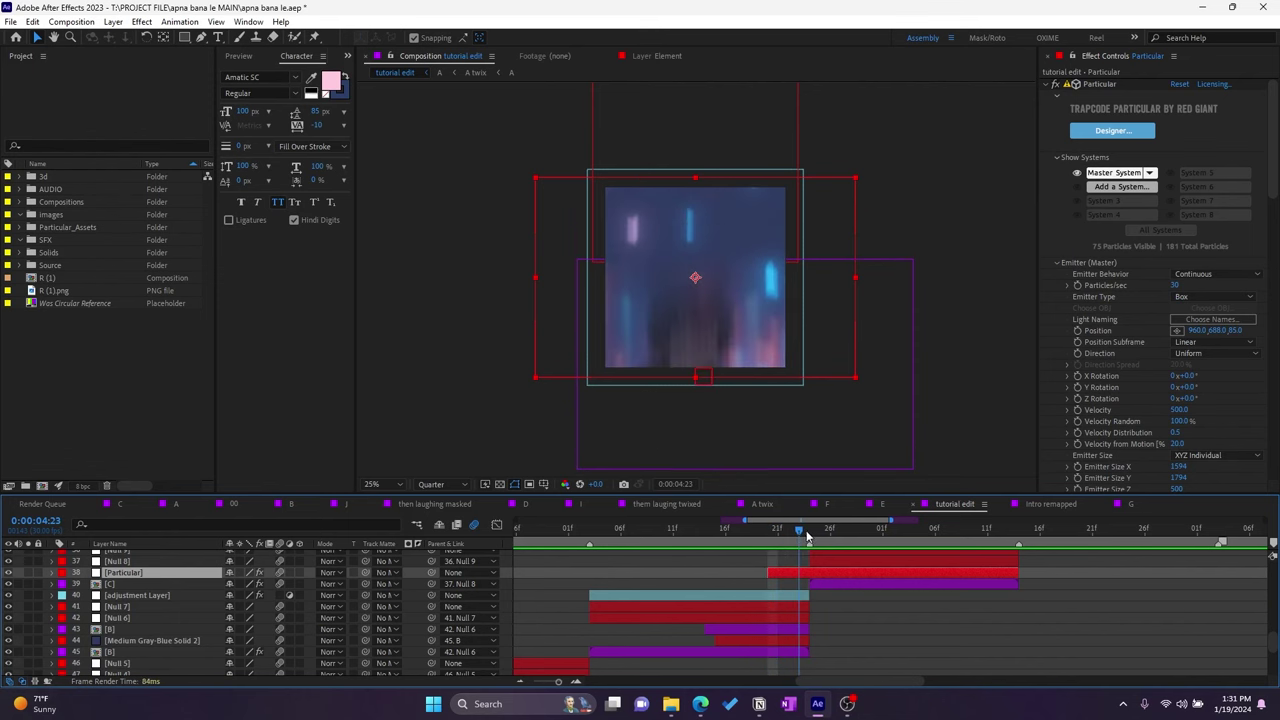
scroll(1158, 423, "down", 5)
scroll(1158, 423, "down", 5)
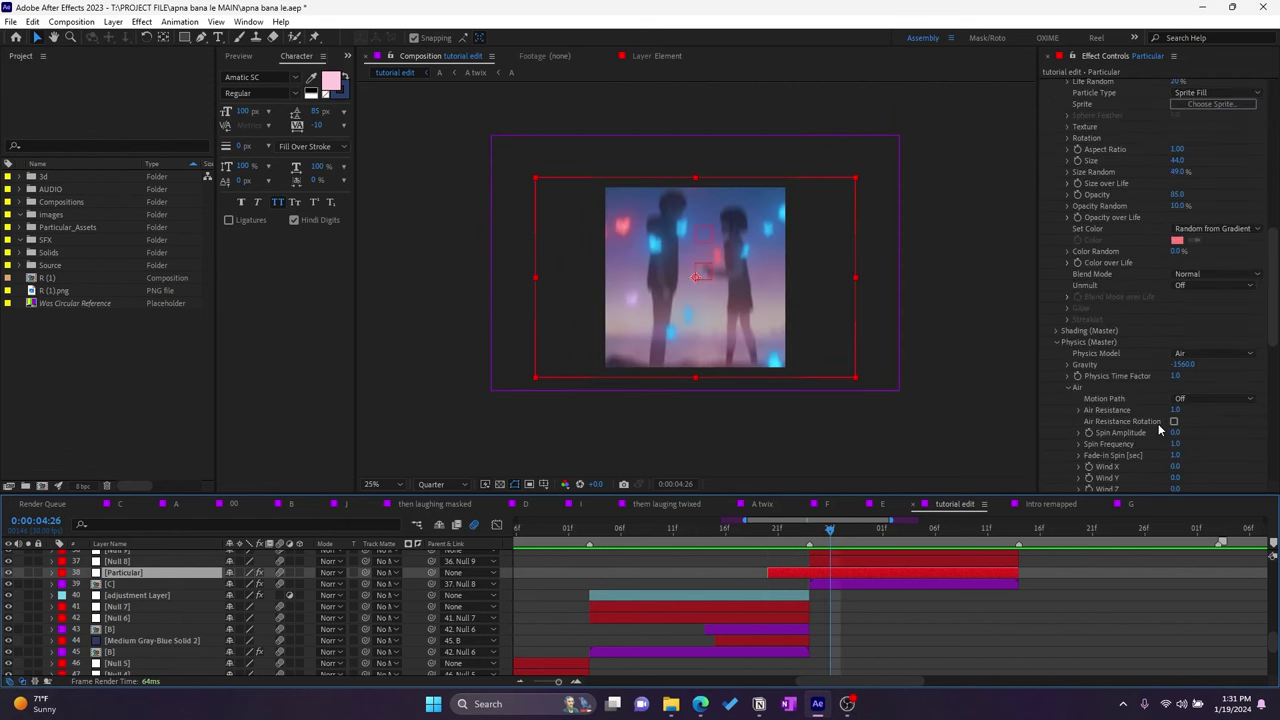
scroll(1158, 423, "down", 5)
scroll(1158, 423, "down", 5)
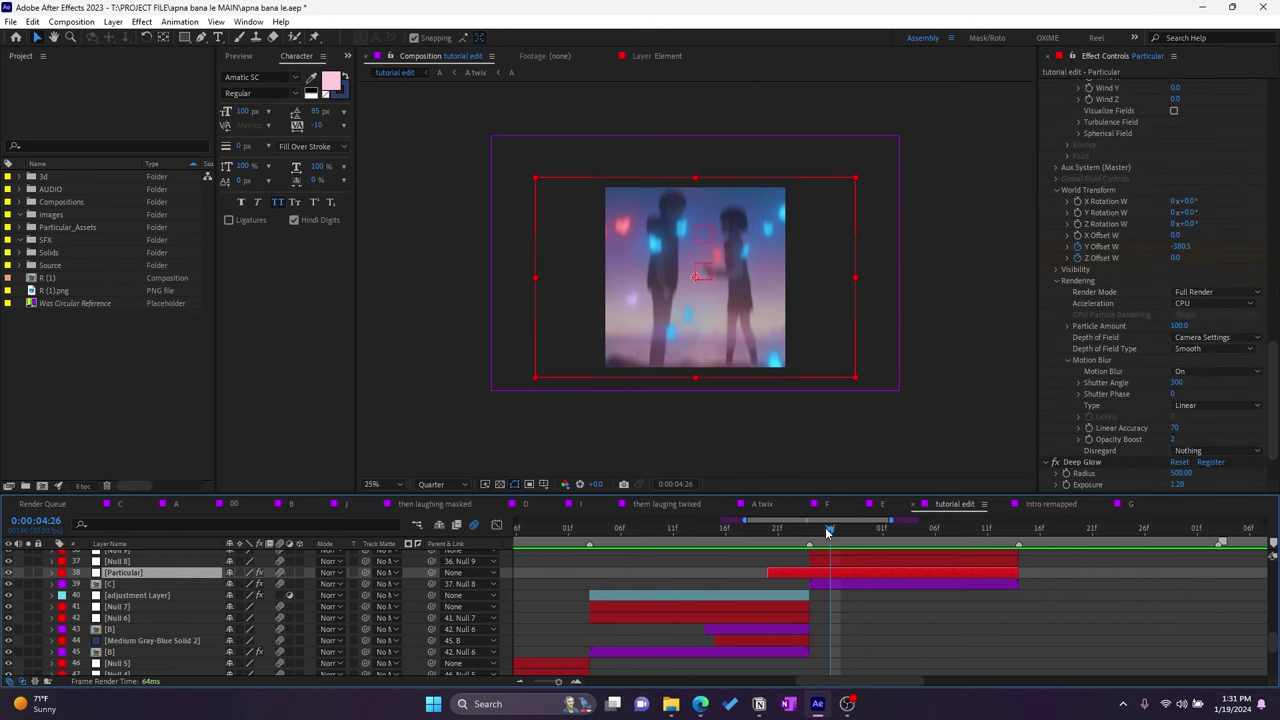
mouse_move(837, 537)
left_mouse_down()
mouse_move(986, 548)
mouse_move(869, 538)
left_mouse_up()
Step: Scroll through the Emitter, Physics and World Transform settings in Effect Controls to review them
scroll(1046, 241, "up", 2)
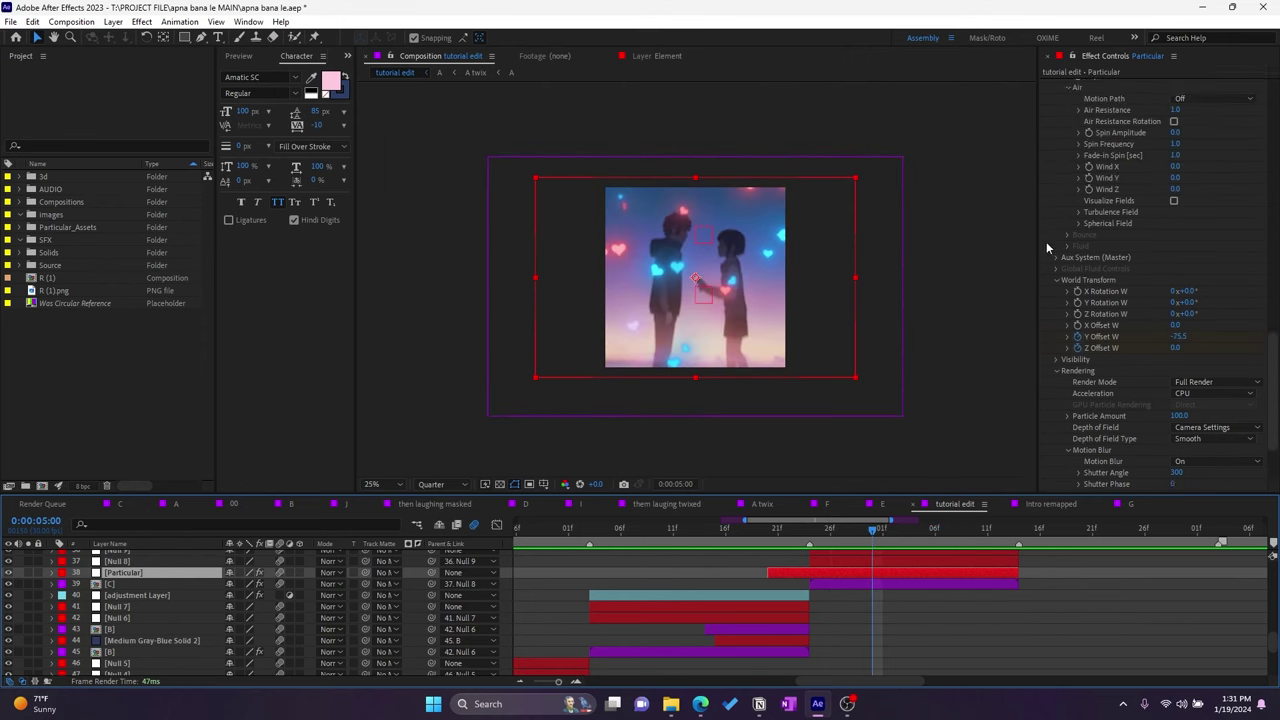
scroll(1139, 188, "up", 3)
scroll(1139, 188, "up", 3)
scroll(1146, 224, "up", 2)
scroll(1134, 216, "up", 3)
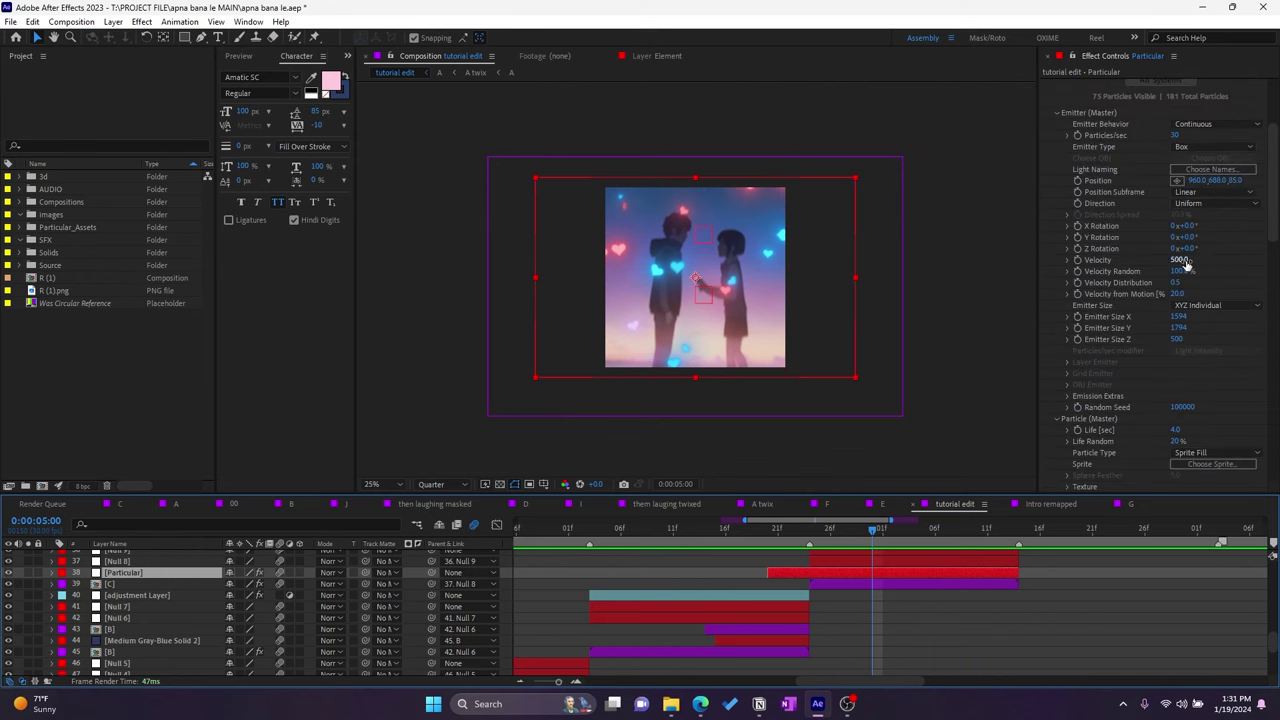
scroll(1190, 265, "down", 3)
scroll(1190, 267, "down", 2)
scroll(1190, 267, "down", 3)
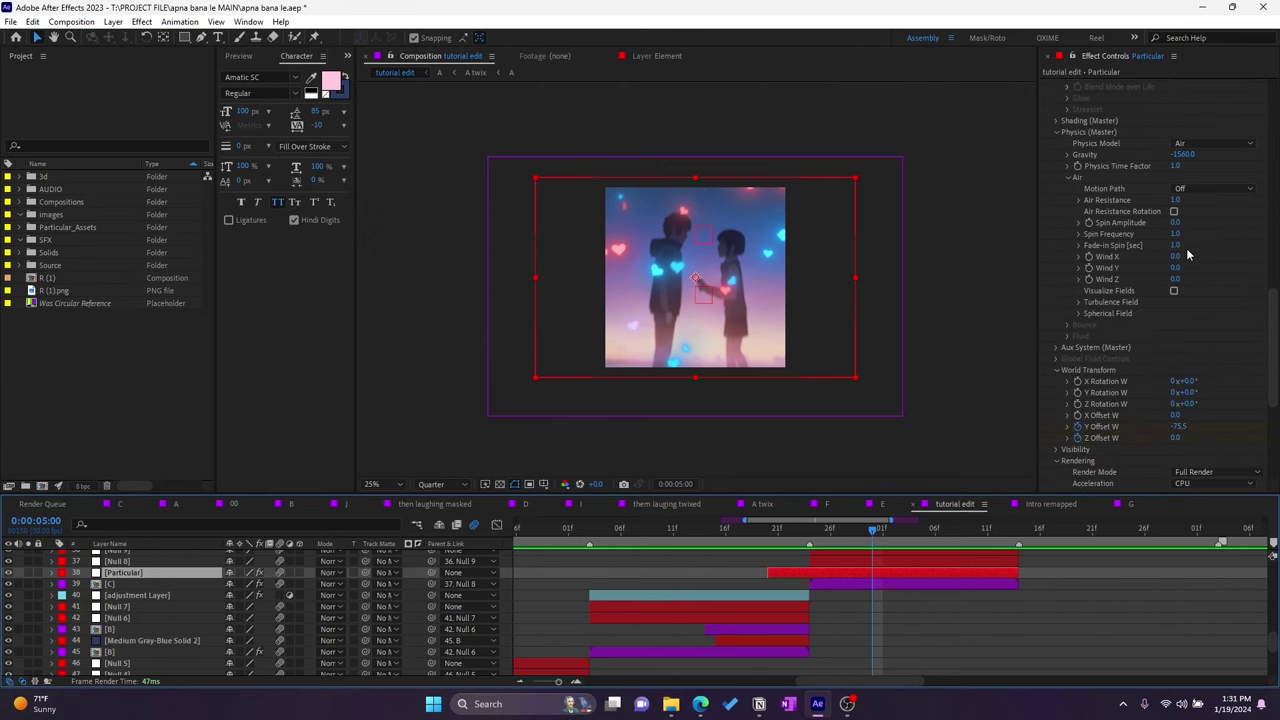